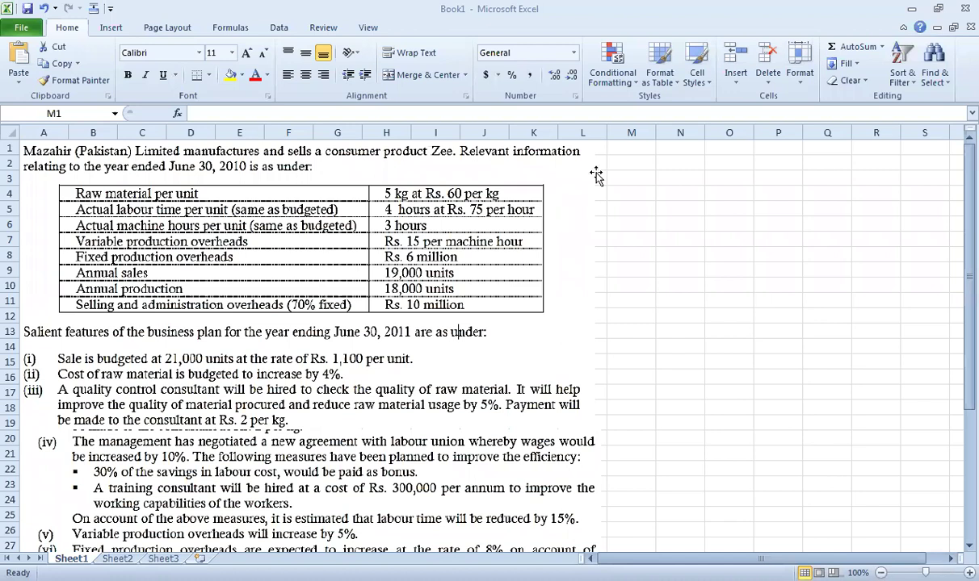
{"action": "left_click", "coordinate": [644, 148]}
{"action": "left_click", "coordinate": [638, 164]}
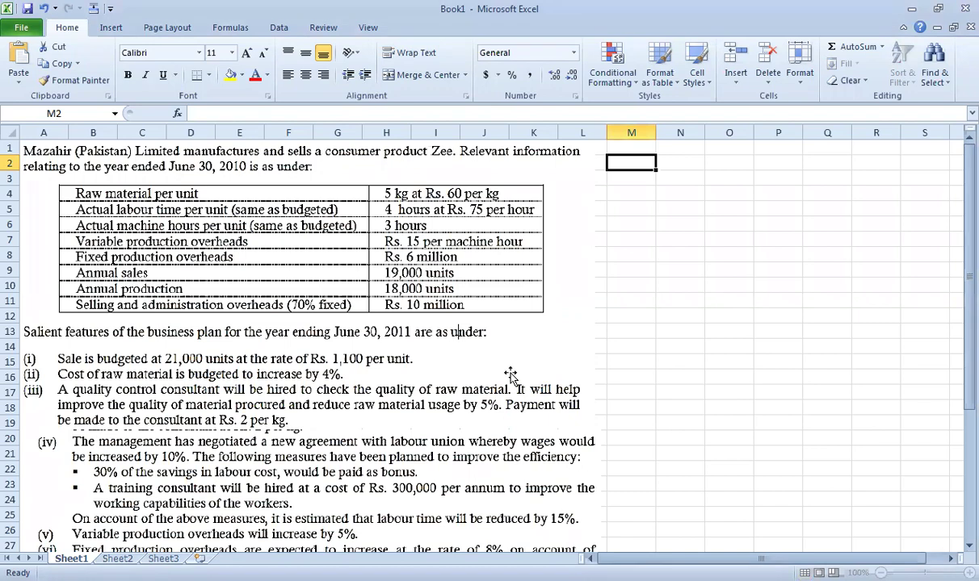
{"action": "left_click", "coordinate": [619, 164]}
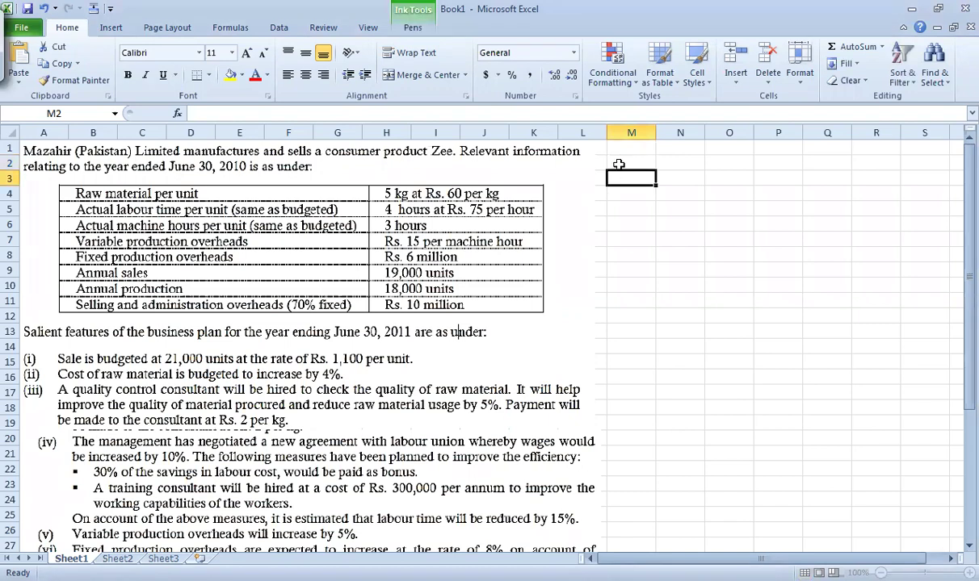
Highlight the values for material, labour, machine hours, overheads, sales and production in the data table in yellow
{"action": "left_click", "coordinate": [413, 27]}
{"action": "left_click", "coordinate": [380, 53]}
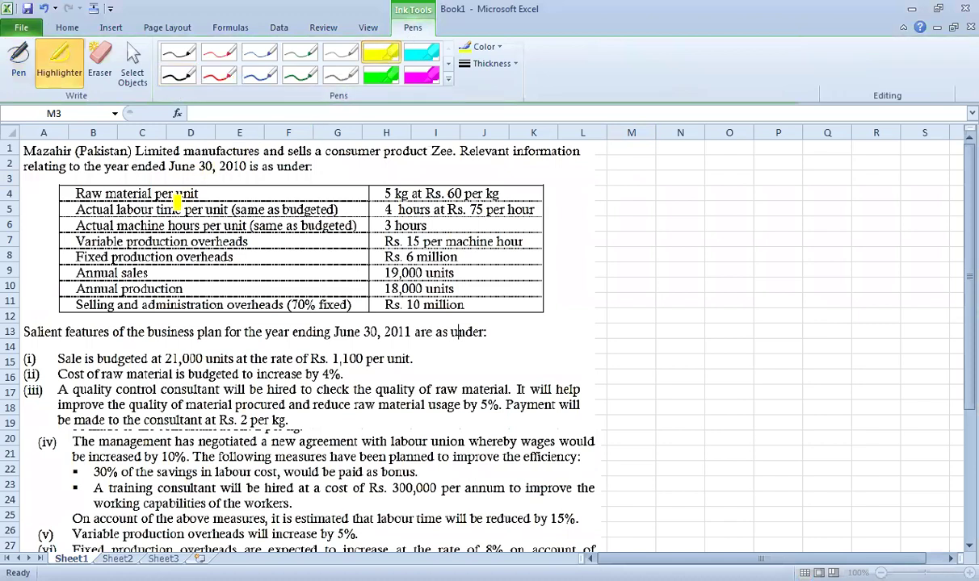
{"action": "left_click_drag", "start_coordinate": [385, 194], "coordinate": [501, 194]}
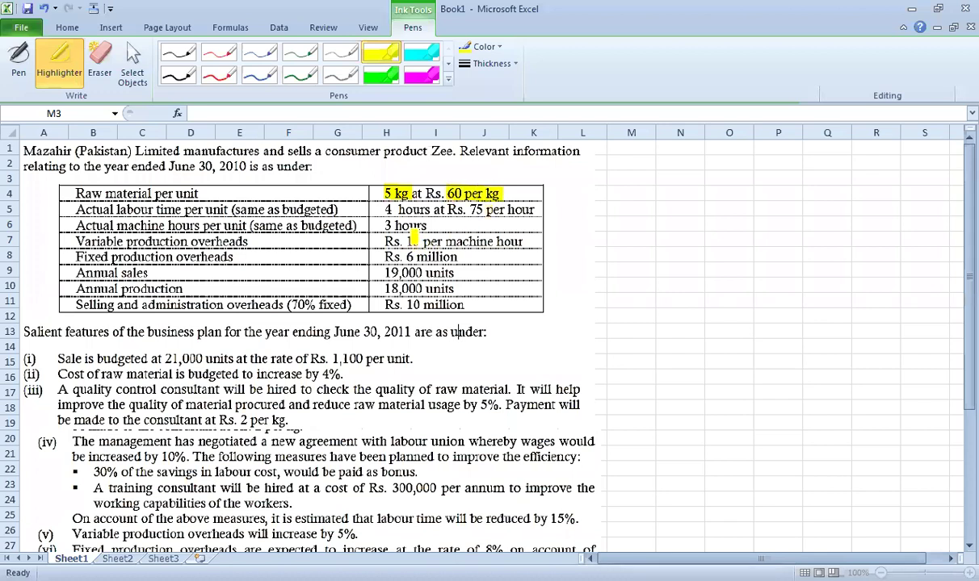
{"action": "left_click_drag", "start_coordinate": [385, 209], "coordinate": [534, 209]}
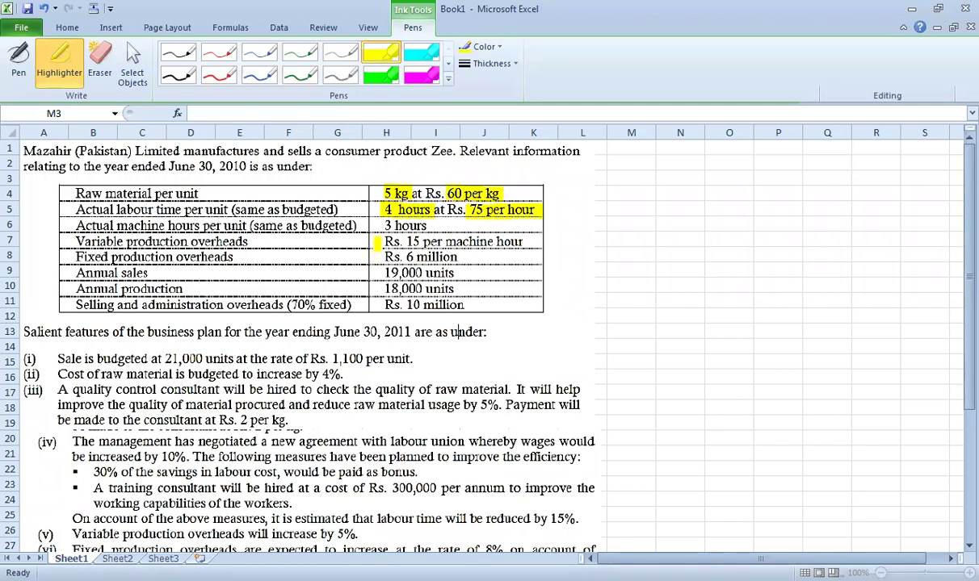
{"action": "mouse_move", "coordinate": [383, 226]}
{"action": "left_mouse_down"}
{"action": "mouse_move", "coordinate": [427, 226]}
{"action": "mouse_move", "coordinate": [409, 242]}
{"action": "mouse_move", "coordinate": [501, 241]}
{"action": "left_mouse_up"}
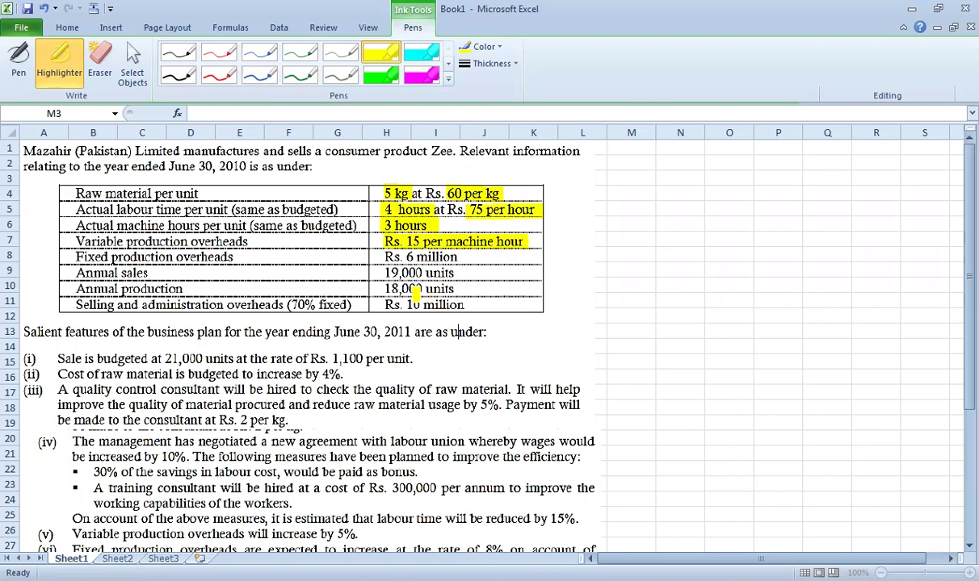
{"action": "left_click_drag", "start_coordinate": [384, 257], "coordinate": [454, 257]}
{"action": "left_click_drag", "start_coordinate": [384, 273], "coordinate": [453, 273]}
{"action": "left_click_drag", "start_coordinate": [384, 288], "coordinate": [452, 288]}
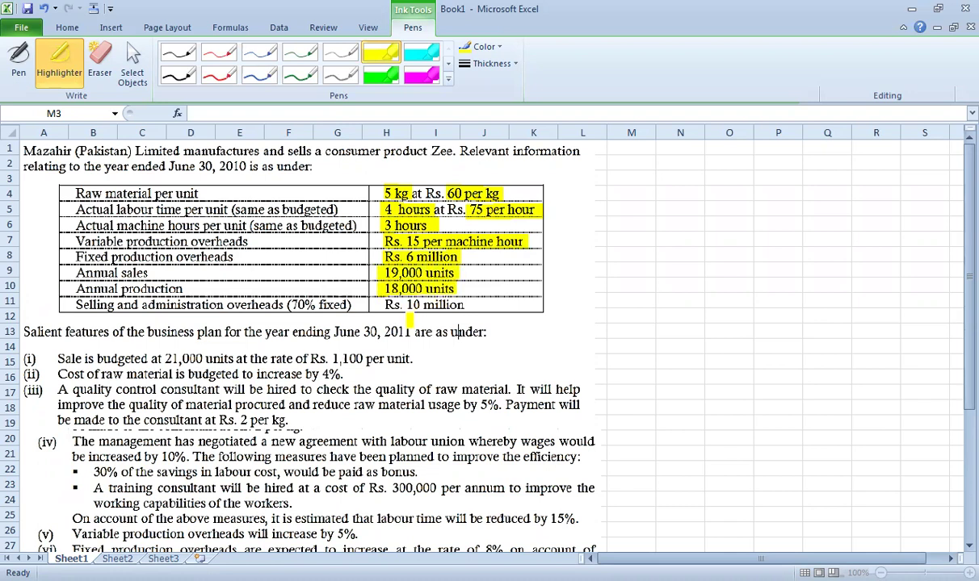
{"action": "left_click_drag", "start_coordinate": [379, 305], "coordinate": [467, 305]}
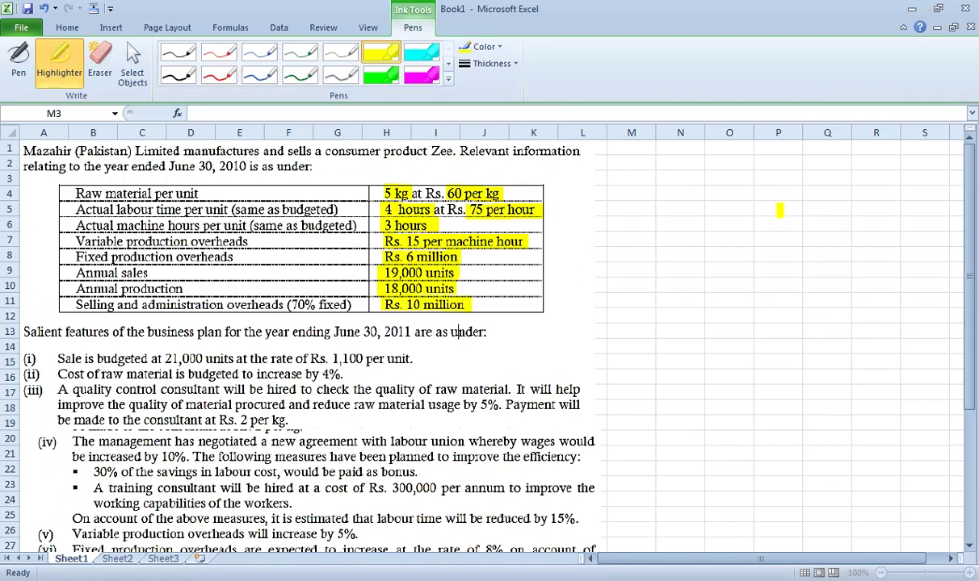
Highlight June 30, 2010 in the introduction and June 30, 2011 in the business plan heading in green
{"action": "left_click", "coordinate": [372, 78]}
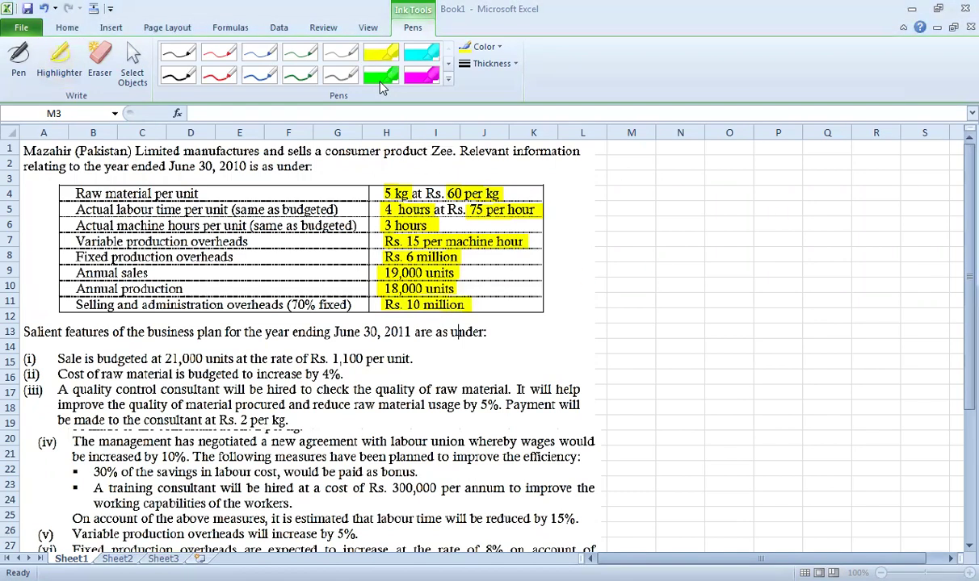
{"action": "left_click_drag", "start_coordinate": [166, 165], "coordinate": [255, 166]}
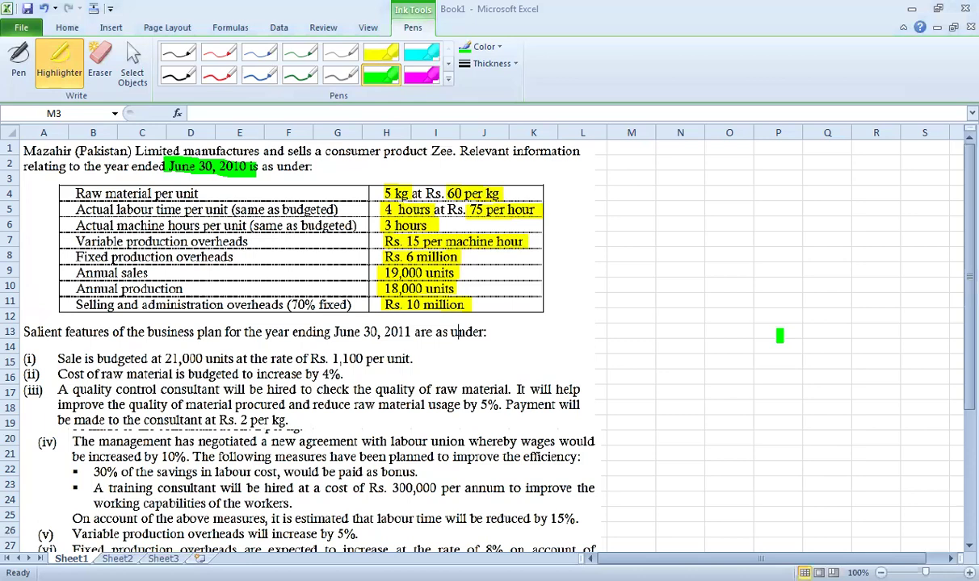
{"action": "left_click_drag", "start_coordinate": [959, 396], "coordinate": [962, 492]}
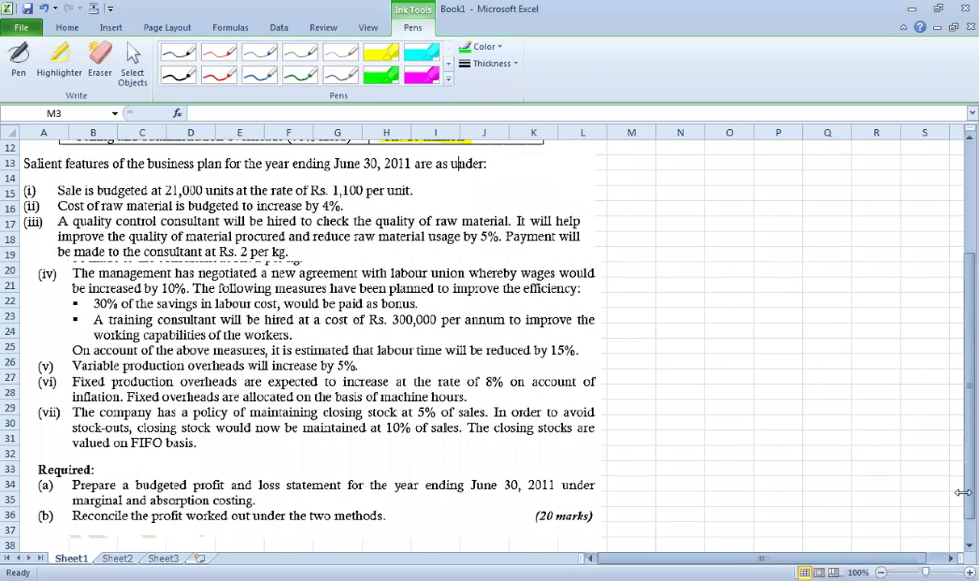
{"action": "left_click", "coordinate": [376, 73]}
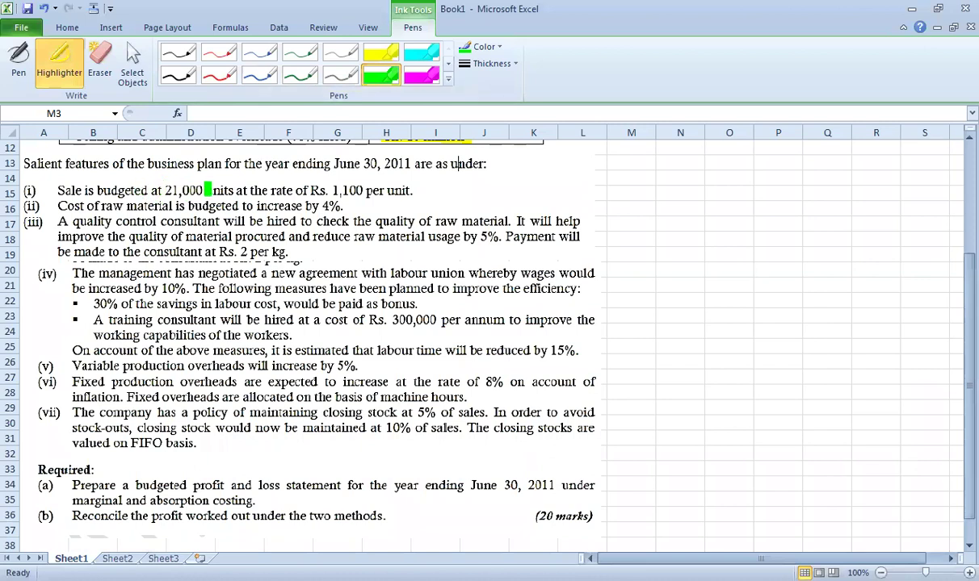
{"action": "left_click_drag", "start_coordinate": [332, 162], "coordinate": [418, 163]}
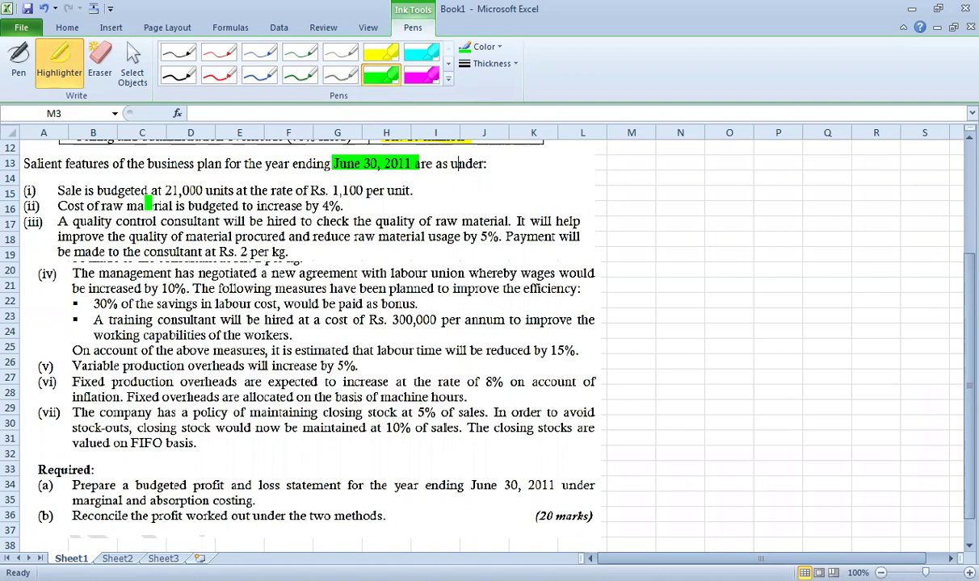
Highlight 21,000 and 1,100 in item (i) and 4% in item (ii) in green
{"action": "left_click_drag", "start_coordinate": [161, 191], "coordinate": [205, 190]}
{"action": "left_click_drag", "start_coordinate": [328, 191], "coordinate": [358, 190]}
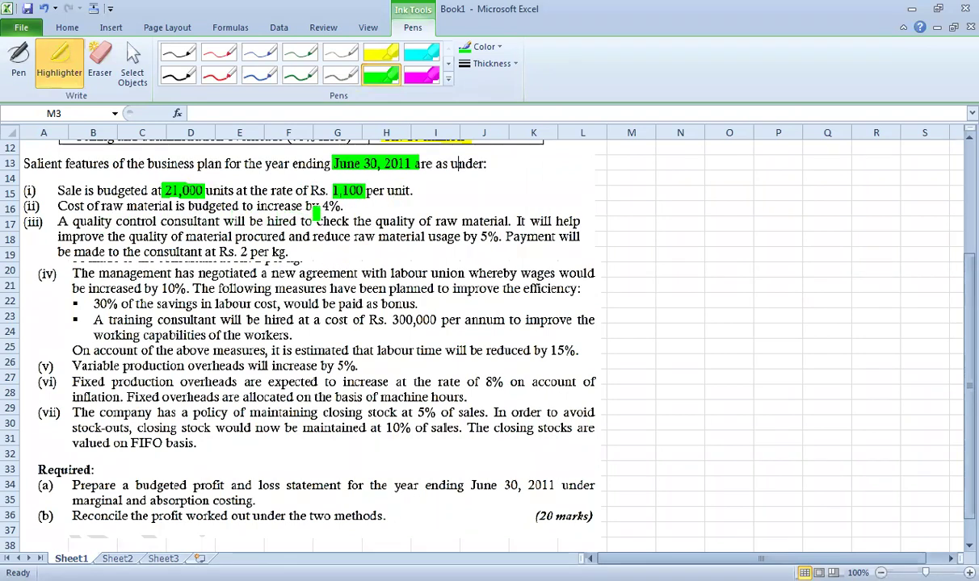
{"action": "left_click_drag", "start_coordinate": [324, 207], "coordinate": [342, 207]}
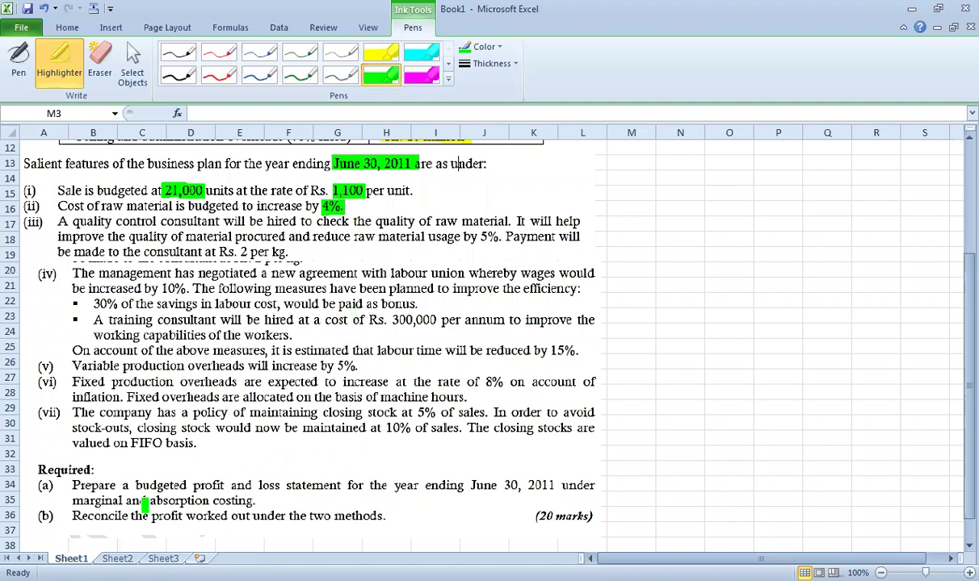
Highlight requirements (a) and (b) and the "(20 marks)" note in green
{"action": "left_click_drag", "start_coordinate": [75, 485], "coordinate": [593, 486]}
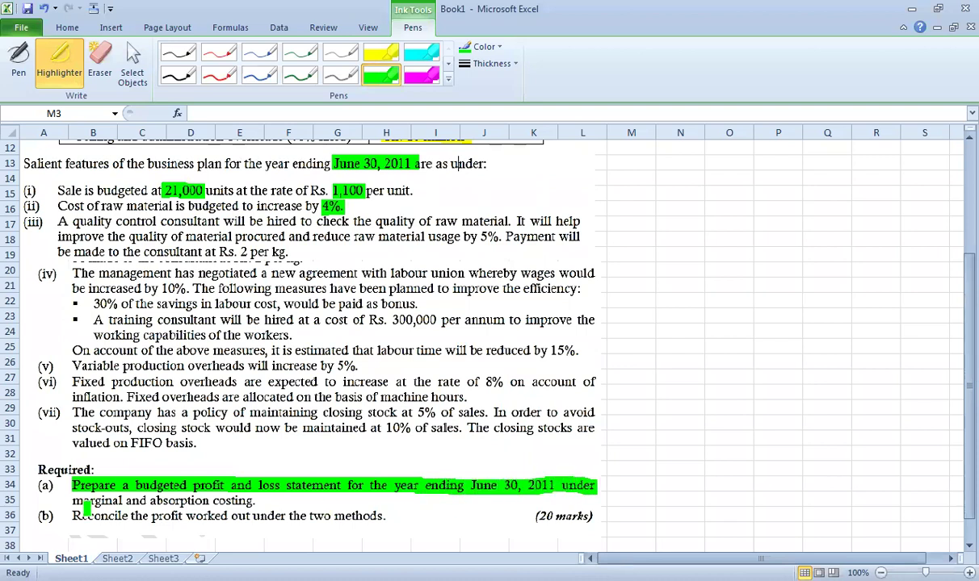
{"action": "left_click_drag", "start_coordinate": [72, 501], "coordinate": [253, 500]}
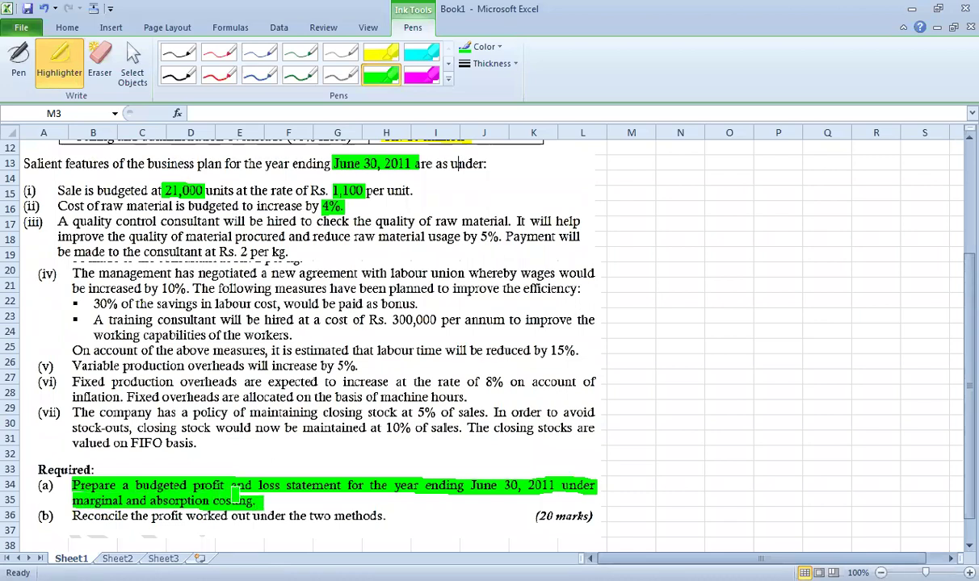
{"action": "left_click_drag", "start_coordinate": [64, 515], "coordinate": [387, 516]}
{"action": "left_click_drag", "start_coordinate": [533, 516], "coordinate": [606, 516]}
Draw a red pen bracket on each side of the Required section
{"action": "left_click", "coordinate": [219, 75]}
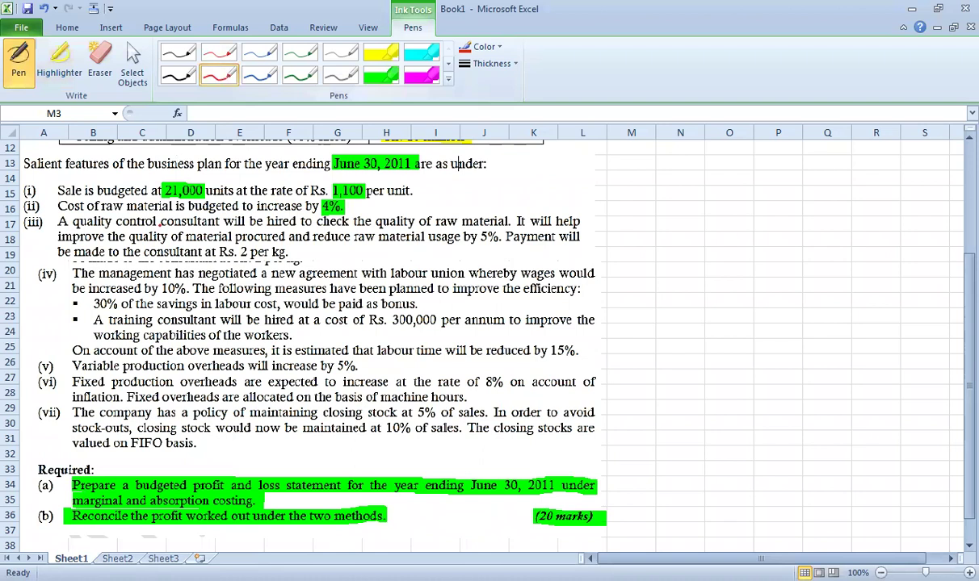
{"action": "mouse_move", "coordinate": [67, 462]}
{"action": "left_mouse_down"}
{"action": "mouse_move", "coordinate": [55, 485]}
{"action": "mouse_move", "coordinate": [69, 522]}
{"action": "left_mouse_up"}
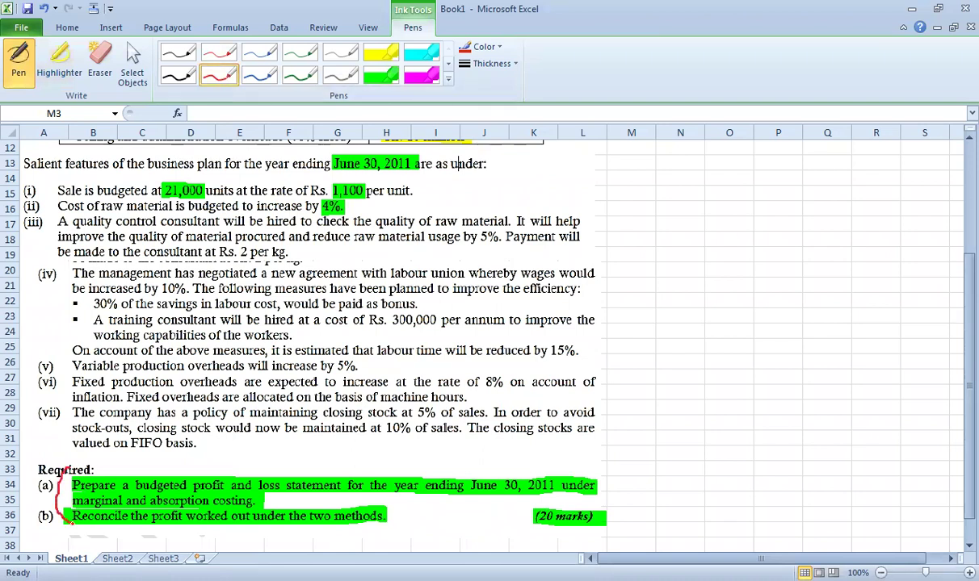
{"action": "left_click_drag", "start_coordinate": [594, 461], "coordinate": [620, 527]}
{"action": "key", "text": "Escape"}
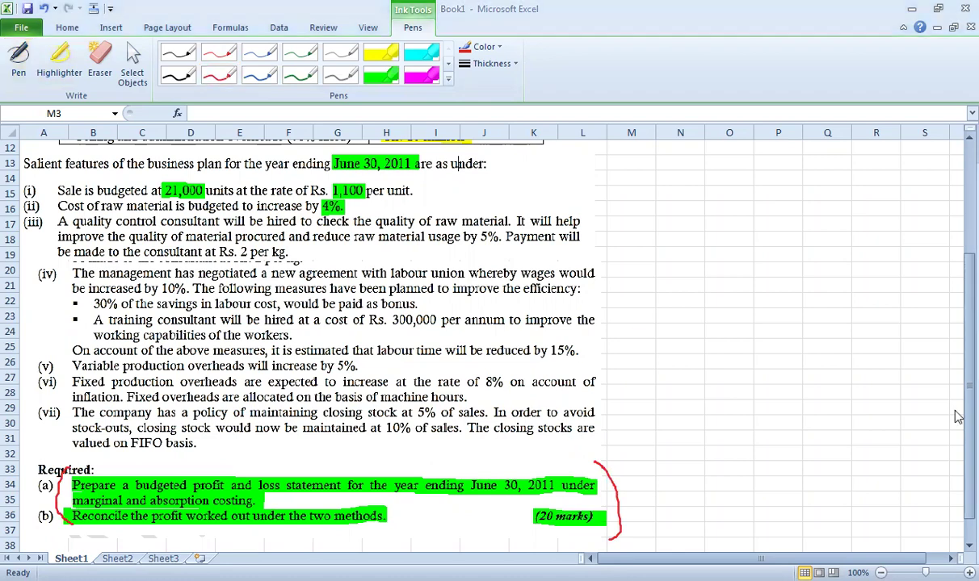
Underline June 30, 2010 and the business plan's June 30, 2011 in red ink, and bracket both sides of the data table
{"action": "left_click_drag", "start_coordinate": [957, 417], "coordinate": [957, 278]}
{"action": "left_click", "coordinate": [641, 158]}
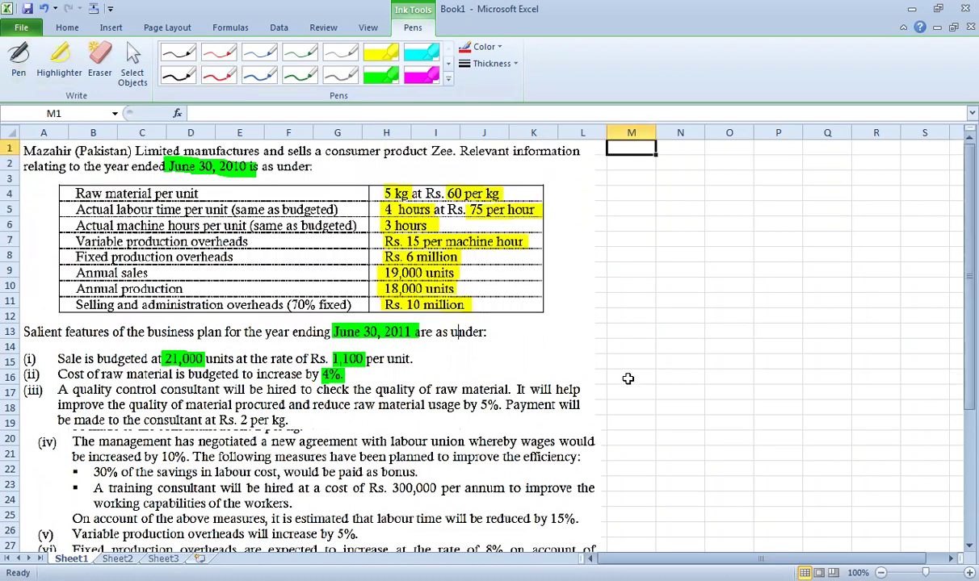
{"action": "left_click_drag", "start_coordinate": [957, 380], "coordinate": [955, 336]}
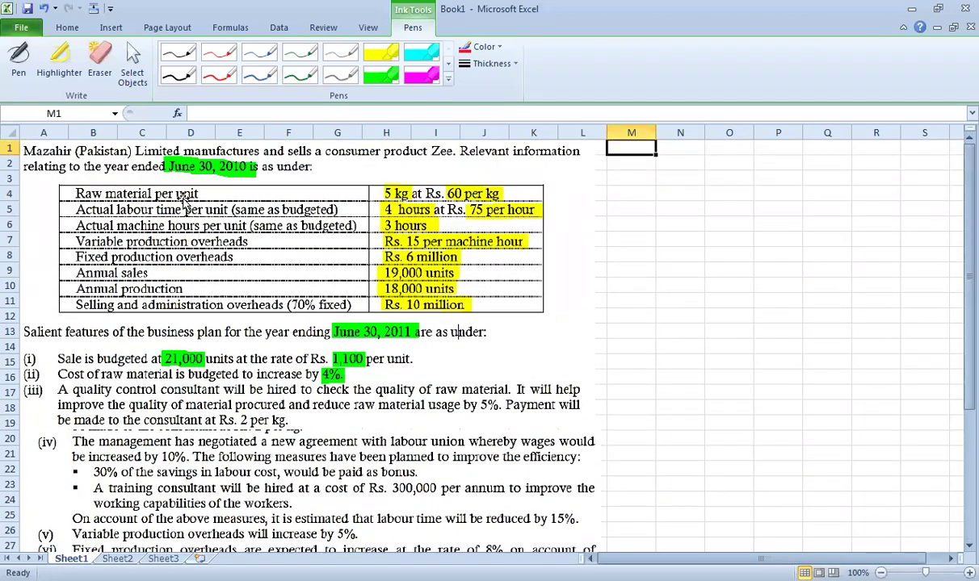
{"action": "left_click", "coordinate": [218, 75]}
{"action": "left_click_drag", "start_coordinate": [165, 171], "coordinate": [213, 170]}
{"action": "left_click_drag", "start_coordinate": [338, 345], "coordinate": [422, 342]}
{"action": "mouse_move", "coordinate": [545, 178]}
{"action": "left_mouse_down"}
{"action": "mouse_move", "coordinate": [570, 197]}
{"action": "mouse_move", "coordinate": [525, 325]}
{"action": "left_mouse_up"}
{"action": "mouse_move", "coordinate": [68, 181]}
{"action": "left_mouse_down"}
{"action": "mouse_move", "coordinate": [50, 250]}
{"action": "mouse_move", "coordinate": [75, 297]}
{"action": "left_mouse_up"}
Circle June 30, 2011 in requirement (a) and the value column of the data table in red ink
{"action": "left_click_drag", "start_coordinate": [968, 323], "coordinate": [968, 431]}
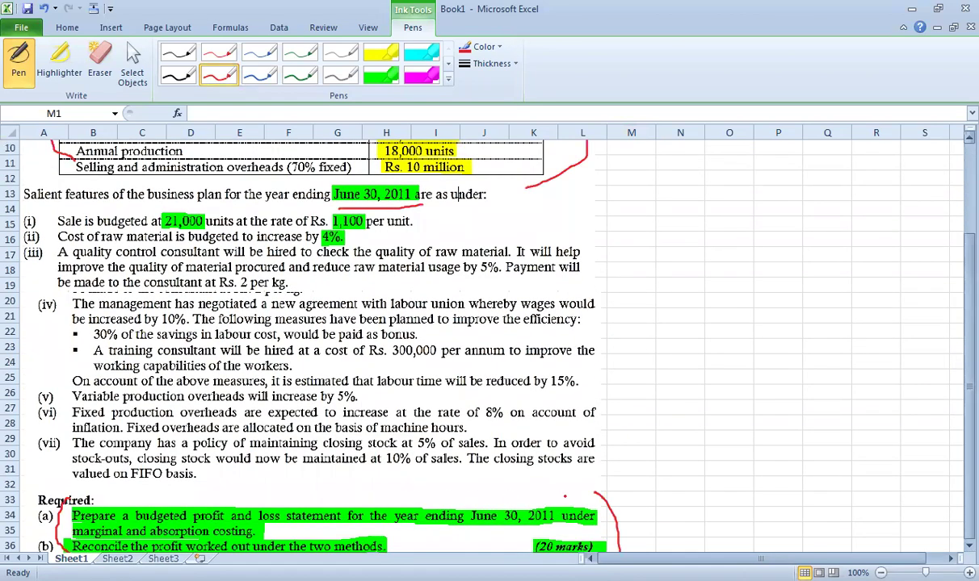
{"action": "mouse_move", "coordinate": [463, 500]}
{"action": "left_mouse_down"}
{"action": "mouse_move", "coordinate": [485, 533]}
{"action": "mouse_move", "coordinate": [574, 510]}
{"action": "mouse_move", "coordinate": [427, 508]}
{"action": "left_mouse_up"}
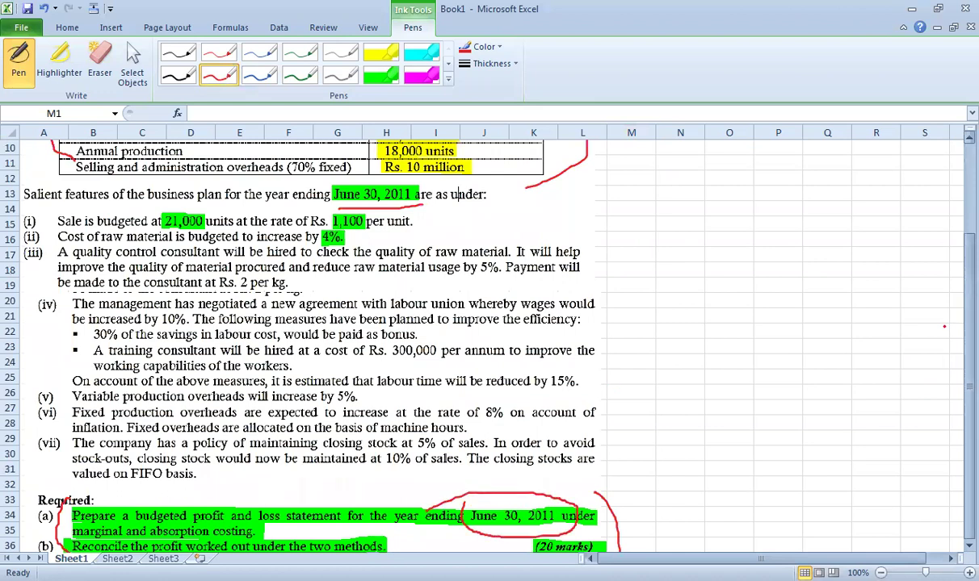
{"action": "left_click_drag", "start_coordinate": [960, 362], "coordinate": [956, 311]}
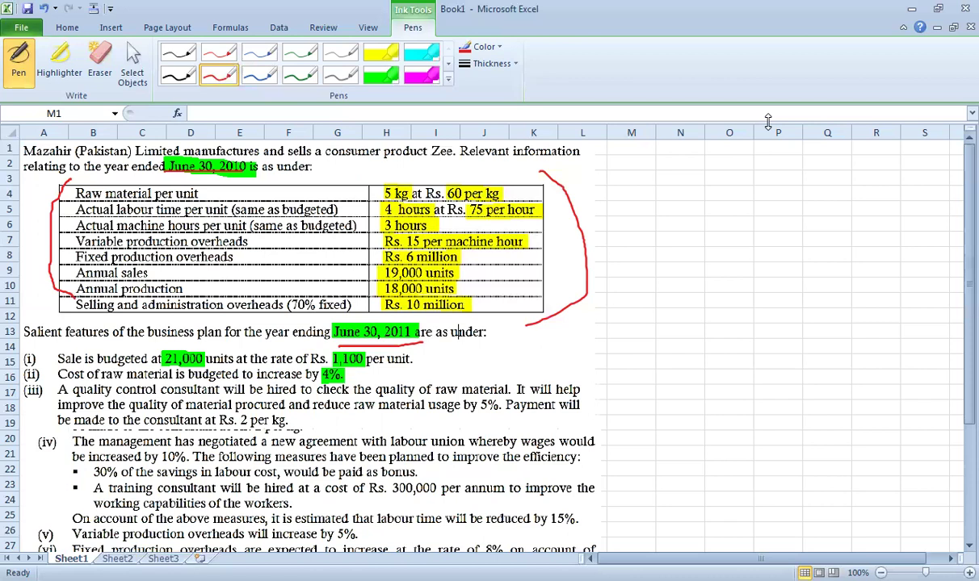
{"action": "key", "text": "Escape"}
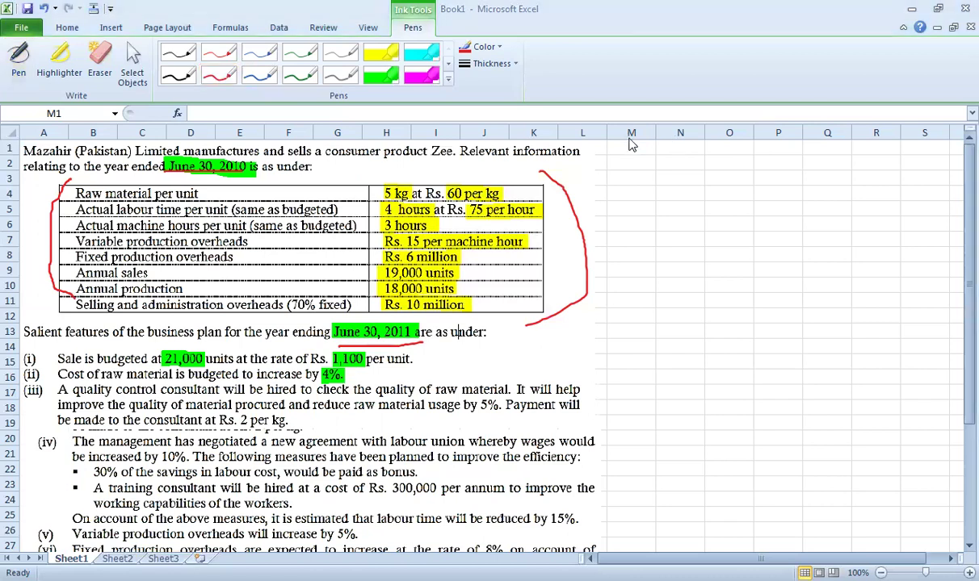
{"action": "left_click", "coordinate": [225, 79]}
{"action": "mouse_move", "coordinate": [368, 202]}
{"action": "left_mouse_down"}
{"action": "mouse_move", "coordinate": [367, 282]}
{"action": "mouse_move", "coordinate": [396, 313]}
{"action": "mouse_move", "coordinate": [508, 315]}
{"action": "mouse_move", "coordinate": [562, 218]}
{"action": "mouse_move", "coordinate": [443, 166]}
{"action": "mouse_move", "coordinate": [355, 165]}
{"action": "left_mouse_up"}
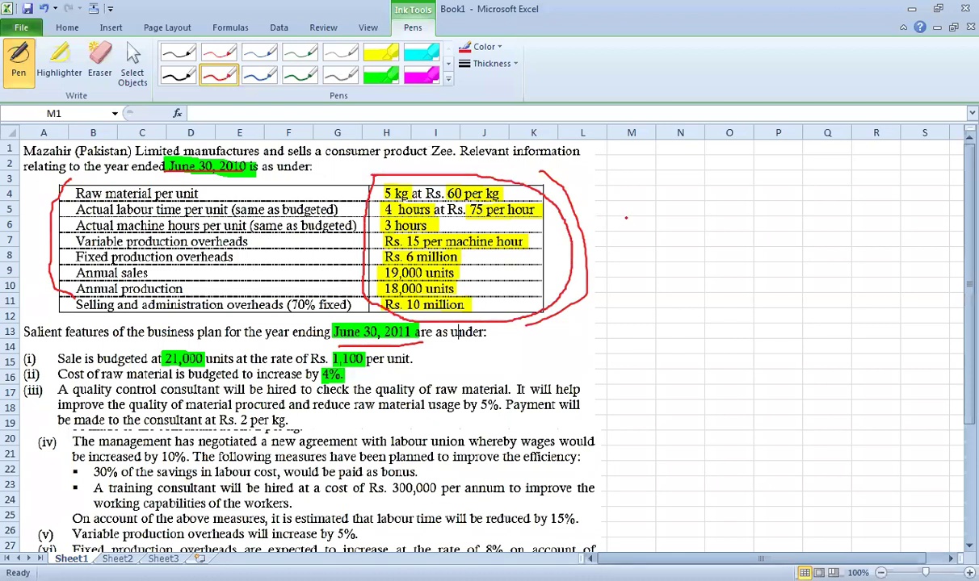
Tick item (ii) and underline 5%, Rs. 2 per kg and 10% in items (iii) and (iv) in red ink
{"action": "left_click_drag", "start_coordinate": [955, 304], "coordinate": [956, 320]}
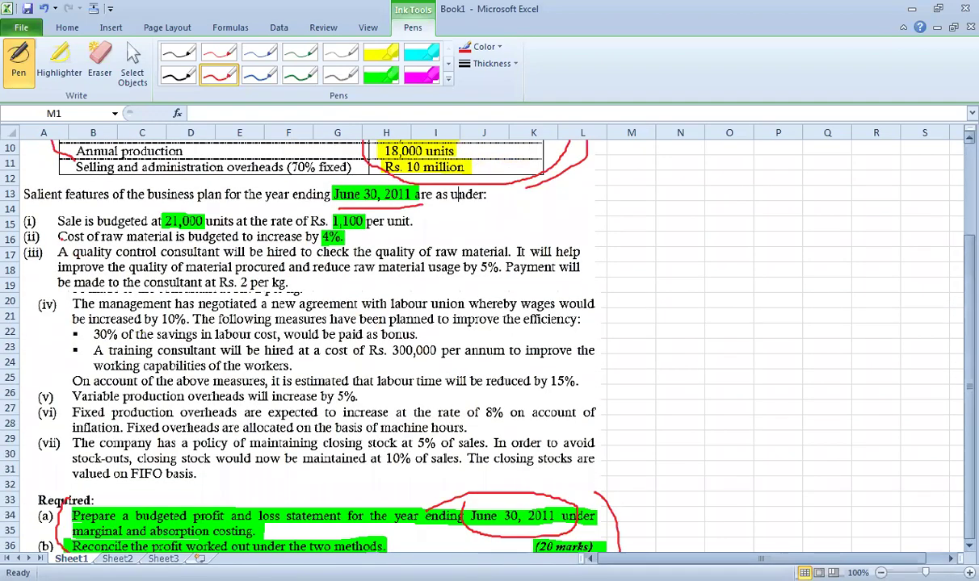
{"action": "mouse_move", "coordinate": [42, 234]}
{"action": "left_mouse_down"}
{"action": "mouse_move", "coordinate": [47, 243]}
{"action": "mouse_move", "coordinate": [63, 226]}
{"action": "left_mouse_up"}
{"action": "left_click_drag", "start_coordinate": [479, 273], "coordinate": [503, 275]}
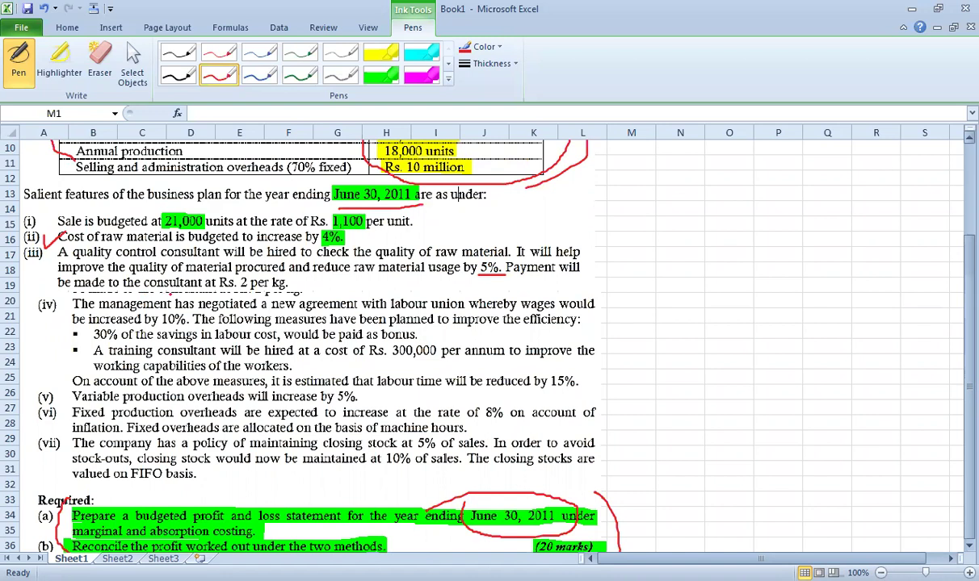
{"action": "left_click_drag", "start_coordinate": [208, 290], "coordinate": [297, 292]}
{"action": "left_click_drag", "start_coordinate": [160, 327], "coordinate": [184, 327]}
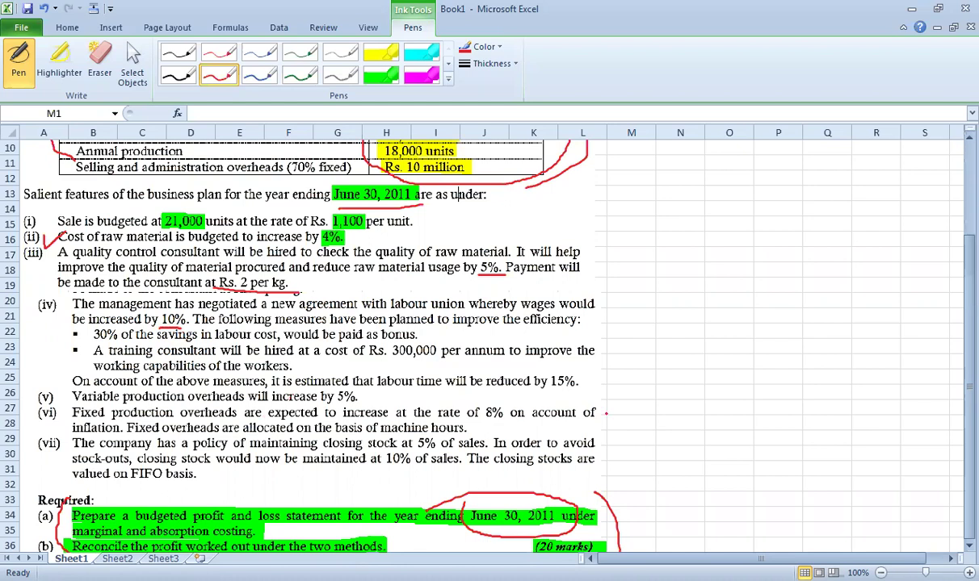
{"action": "key", "text": "Escape"}
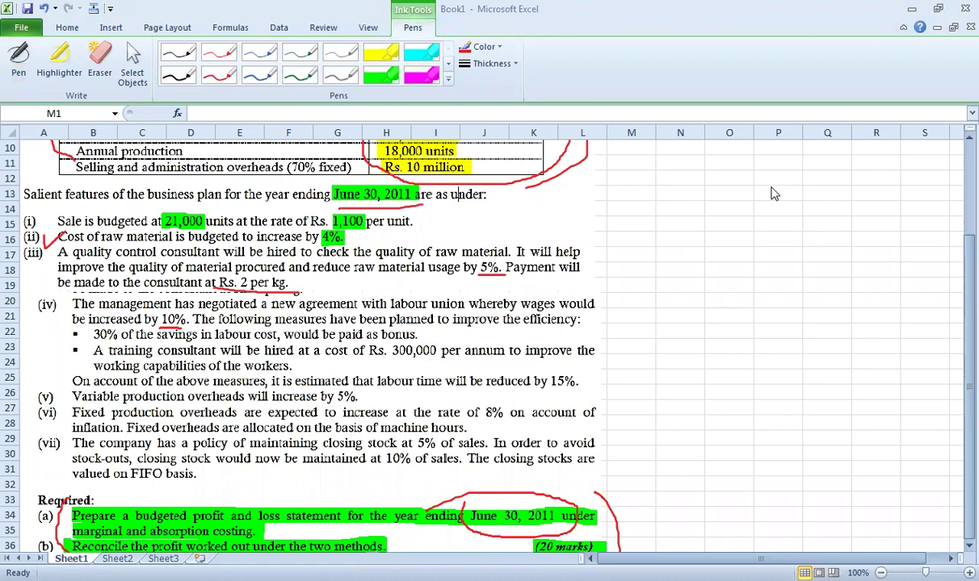
Highlight all three lines of item (vii), the closing stock policy, in yellow
{"action": "left_click", "coordinate": [365, 54]}
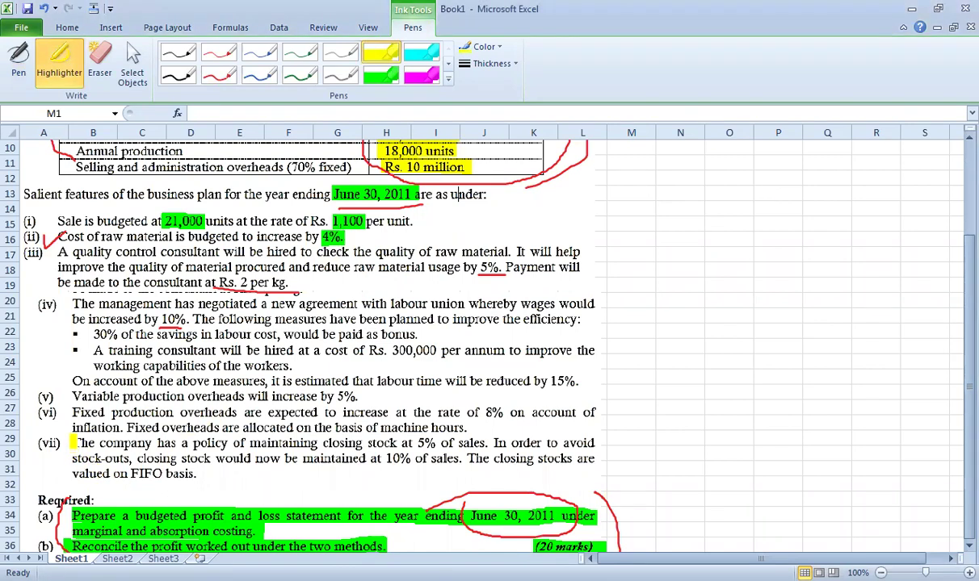
{"action": "left_click_drag", "start_coordinate": [73, 443], "coordinate": [595, 442]}
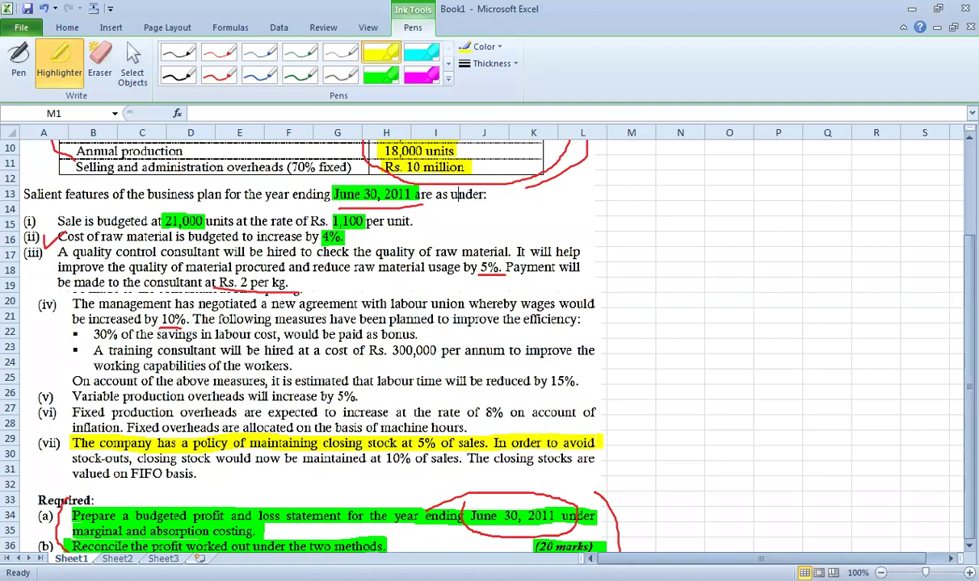
{"action": "left_click_drag", "start_coordinate": [71, 459], "coordinate": [594, 459]}
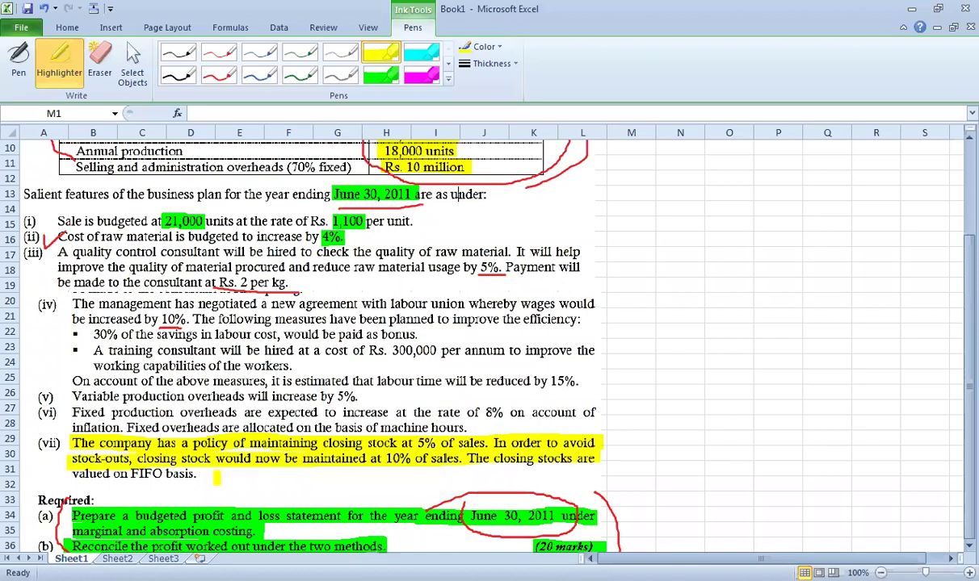
{"action": "left_click_drag", "start_coordinate": [73, 474], "coordinate": [196, 474]}
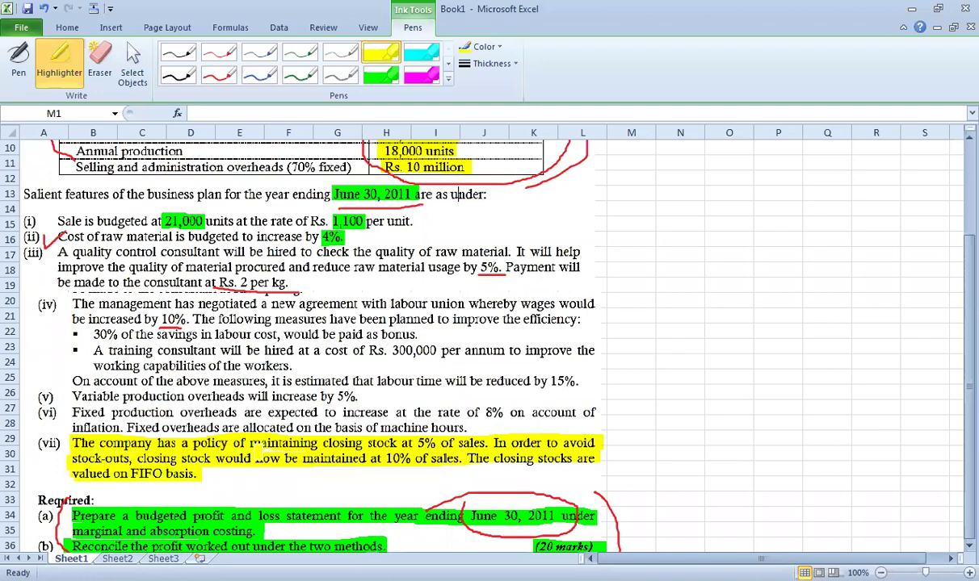
Underline 5% of sales and 10% of sales, box FIFO basis, and frame the whole of item (vii) in red ink
{"action": "left_click", "coordinate": [218, 75]}
{"action": "left_click_drag", "start_coordinate": [418, 450], "coordinate": [485, 449]}
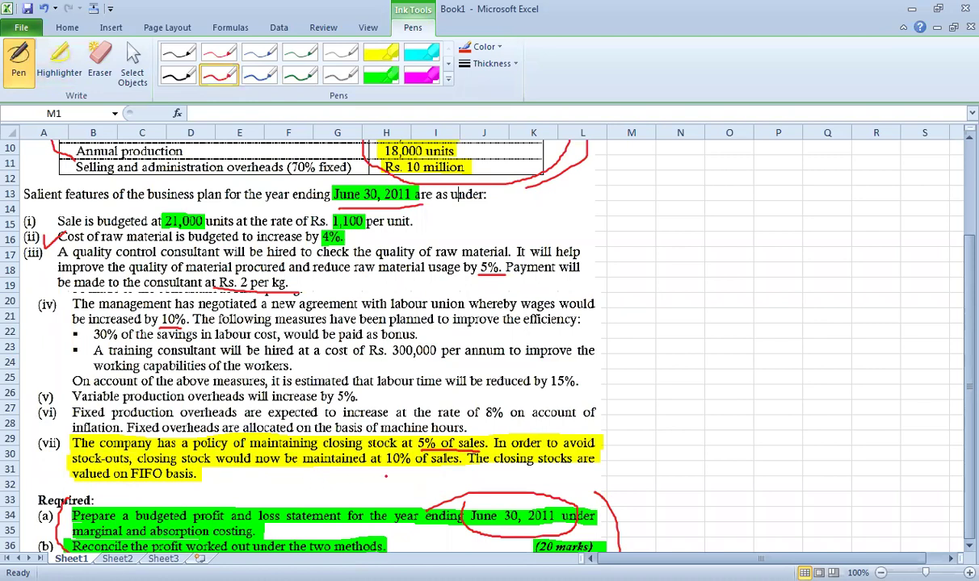
{"action": "left_click_drag", "start_coordinate": [387, 466], "coordinate": [460, 466]}
{"action": "left_click_drag", "start_coordinate": [129, 481], "coordinate": [198, 476]}
{"action": "mouse_move", "coordinate": [126, 468]}
{"action": "left_mouse_down"}
{"action": "mouse_move", "coordinate": [128, 490]}
{"action": "mouse_move", "coordinate": [172, 466]}
{"action": "mouse_move", "coordinate": [197, 468]}
{"action": "mouse_move", "coordinate": [205, 491]}
{"action": "left_mouse_up"}
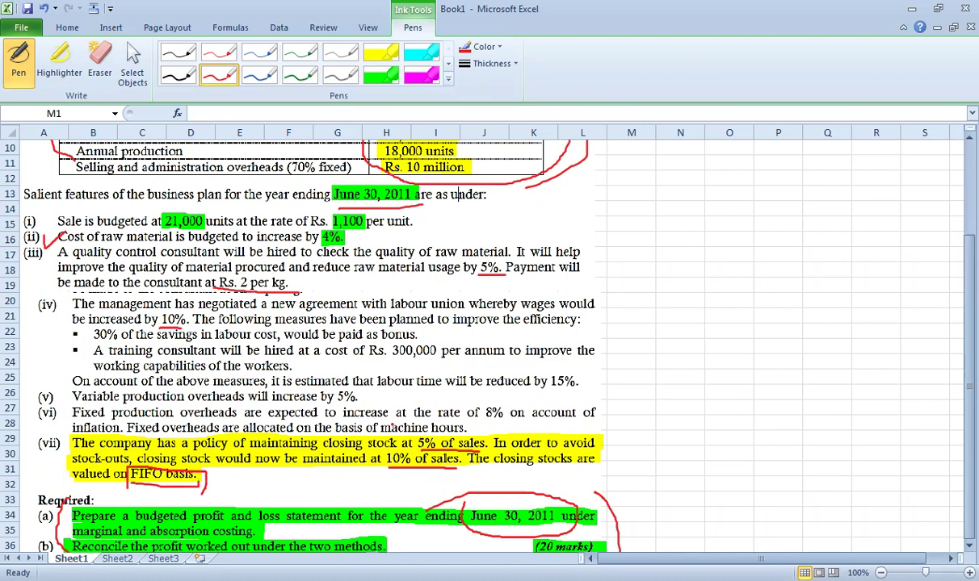
{"action": "mouse_move", "coordinate": [65, 437]}
{"action": "left_mouse_down"}
{"action": "mouse_move", "coordinate": [71, 481]}
{"action": "mouse_move", "coordinate": [485, 487]}
{"action": "mouse_move", "coordinate": [569, 485]}
{"action": "mouse_move", "coordinate": [607, 470]}
{"action": "mouse_move", "coordinate": [612, 427]}
{"action": "mouse_move", "coordinate": [71, 427]}
{"action": "left_mouse_up"}
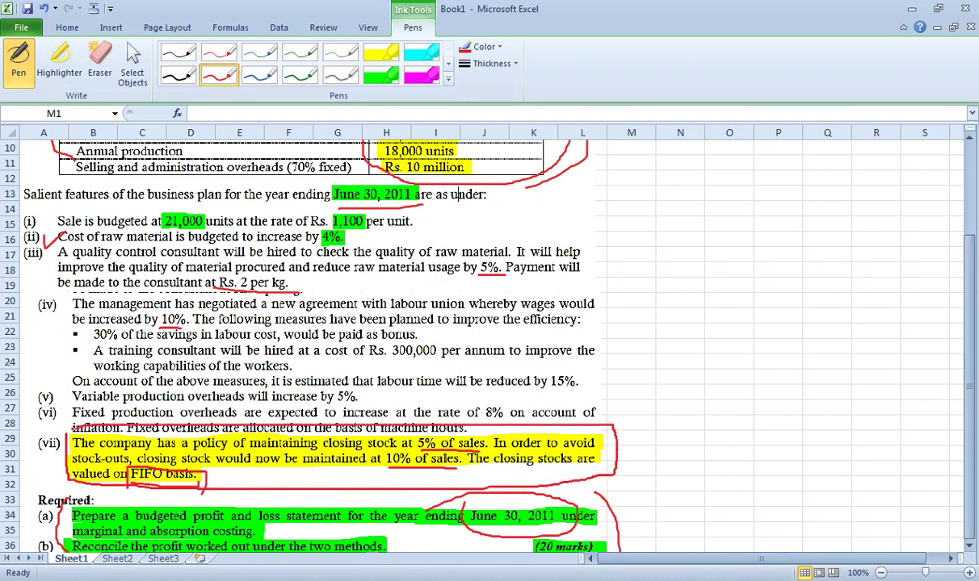
Erase all the red ink and yellow highlighting from item (vii)
{"action": "left_click", "coordinate": [100, 61]}
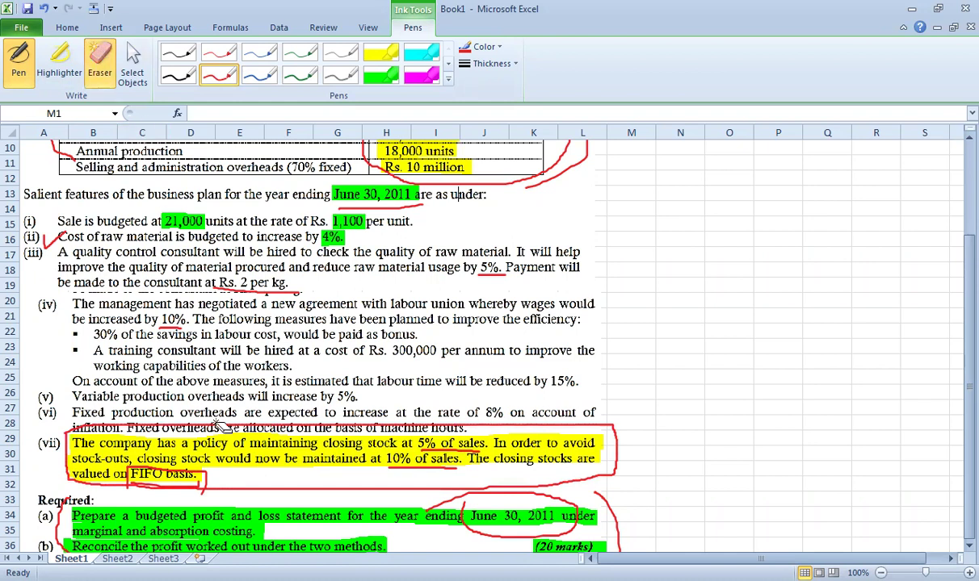
{"action": "left_click", "coordinate": [222, 425]}
{"action": "left_click", "coordinate": [452, 450]}
{"action": "left_click", "coordinate": [424, 466]}
{"action": "left_click", "coordinate": [84, 474]}
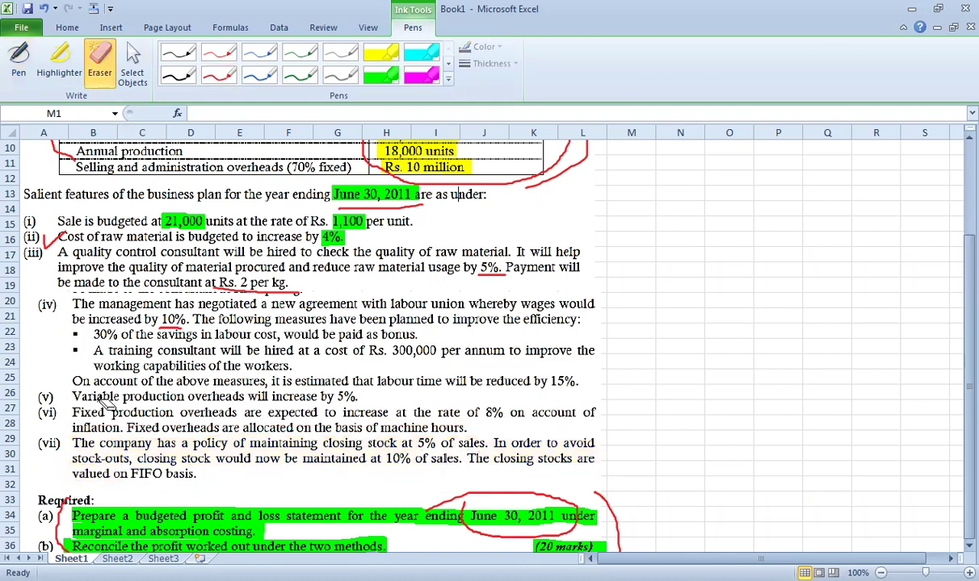
Highlight the number (vii), 5% of sales and 10% of sales in yellow, and stop inking
{"action": "left_click", "coordinate": [380, 54]}
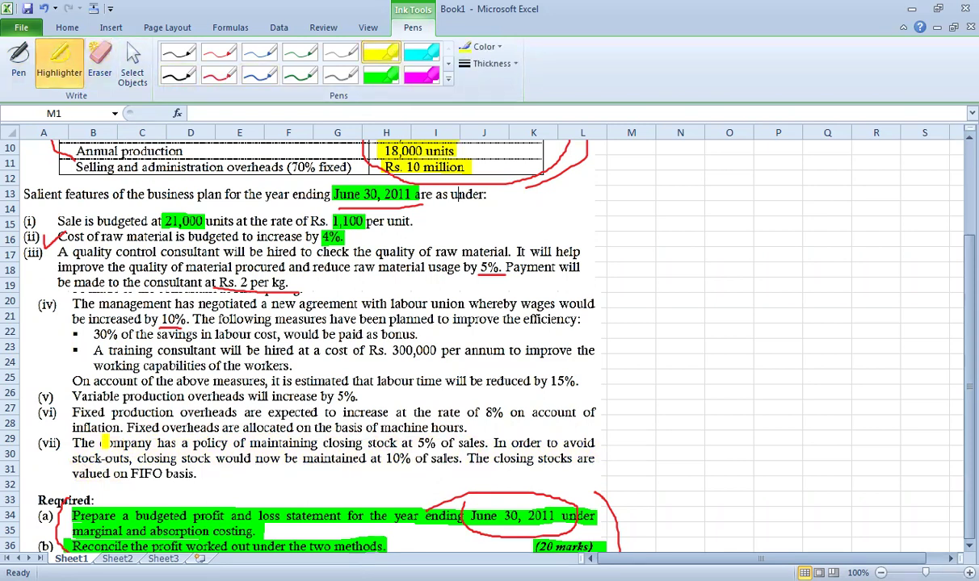
{"action": "left_click_drag", "start_coordinate": [36, 443], "coordinate": [62, 443]}
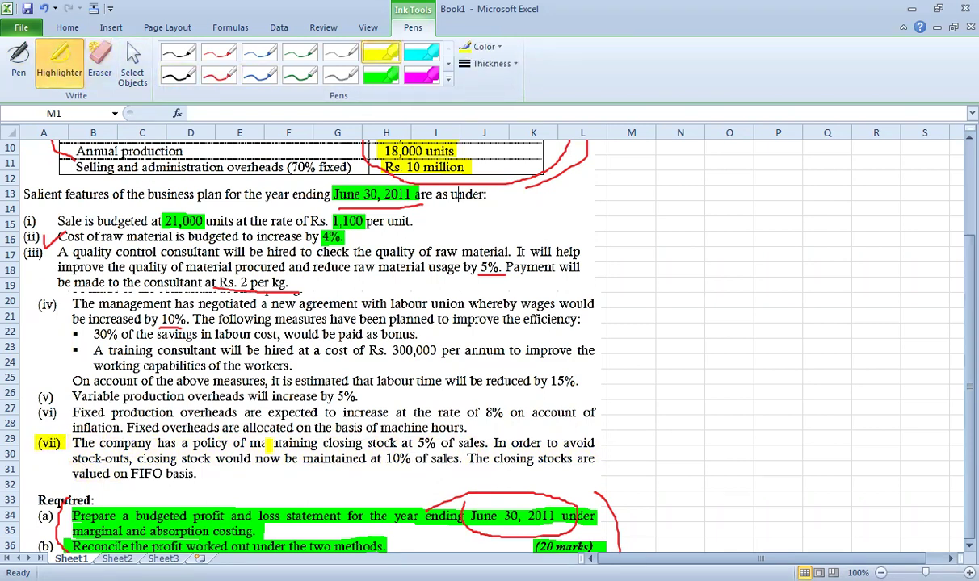
{"action": "left_click_drag", "start_coordinate": [418, 443], "coordinate": [488, 444]}
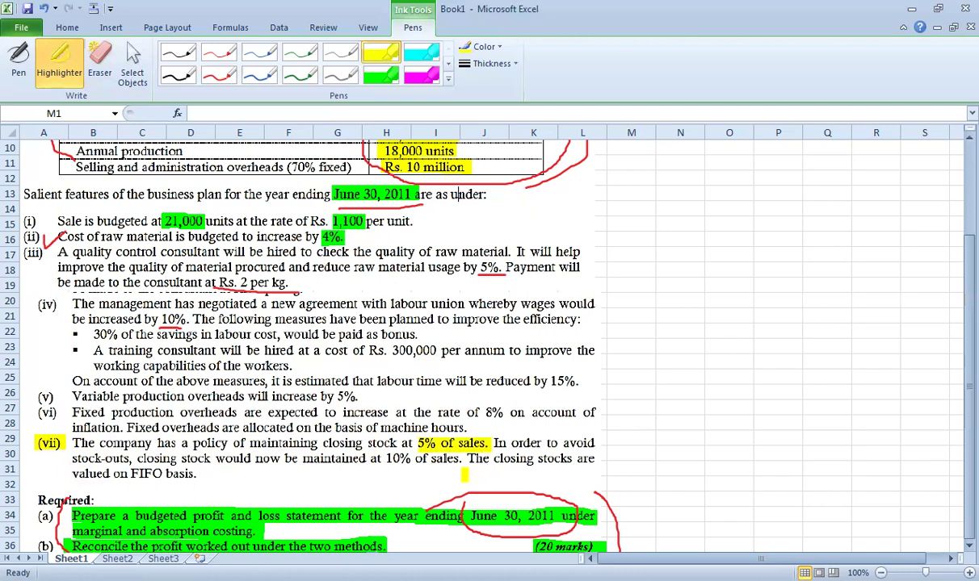
{"action": "left_click_drag", "start_coordinate": [384, 458], "coordinate": [463, 459]}
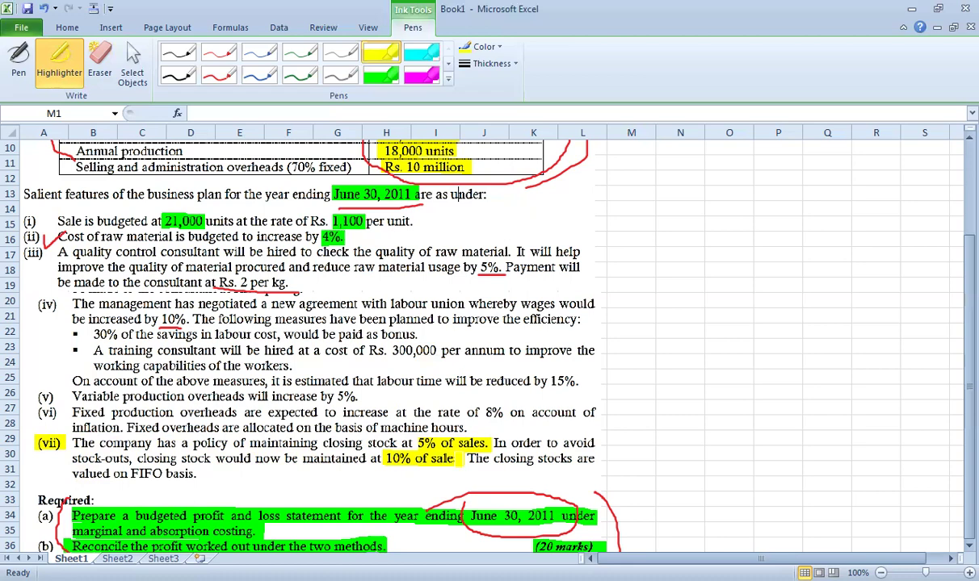
{"action": "key", "text": "Escape"}
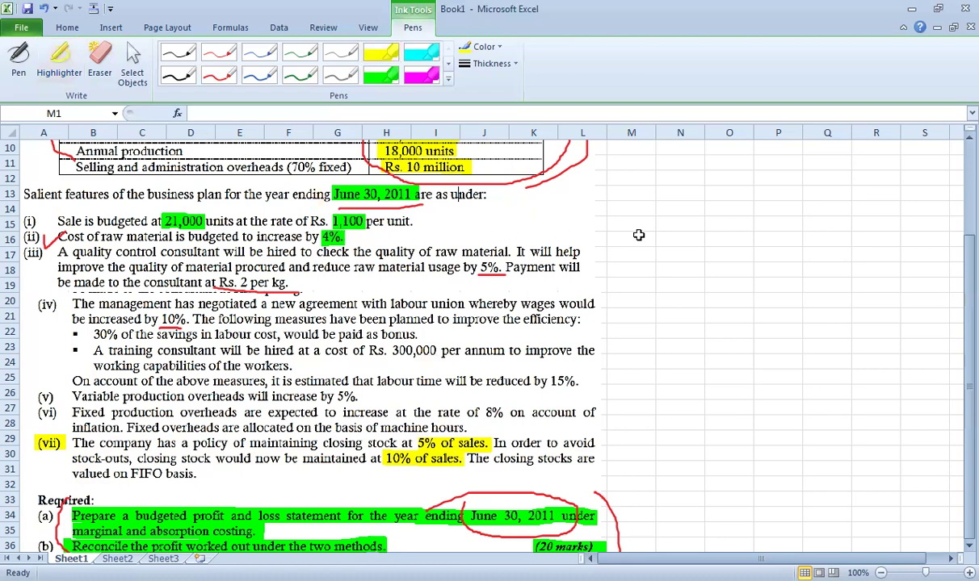
Enter the label "closing stock of year 2010 = opening stock of year 2011" in M2
{"action": "scroll", "coordinate": [691, 226], "scroll_direction": "up", "scroll_amount": 2}
{"action": "scroll", "coordinate": [690, 226], "scroll_direction": "up", "scroll_amount": 1}
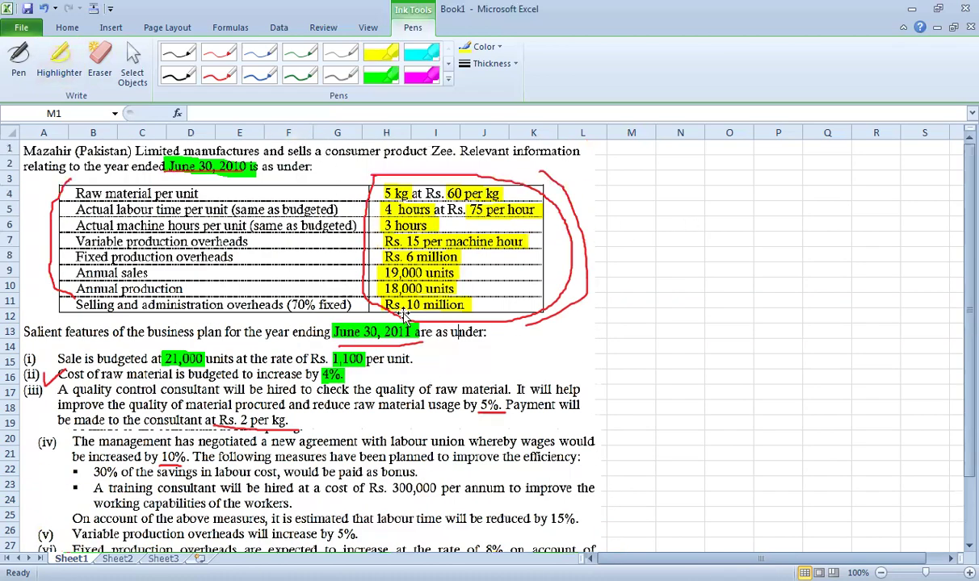
{"action": "left_click", "coordinate": [644, 165]}
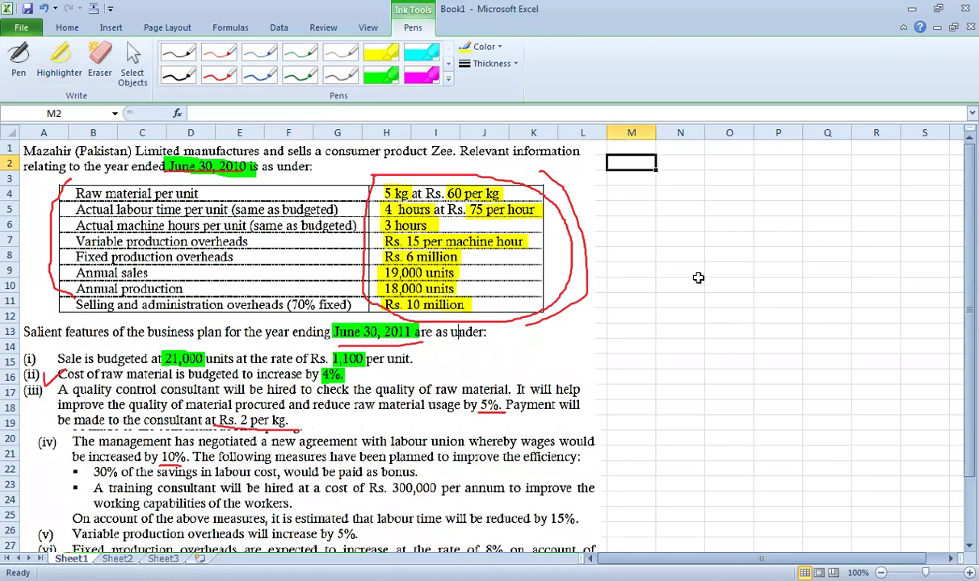
{"action": "type", "text": "closing stock "}
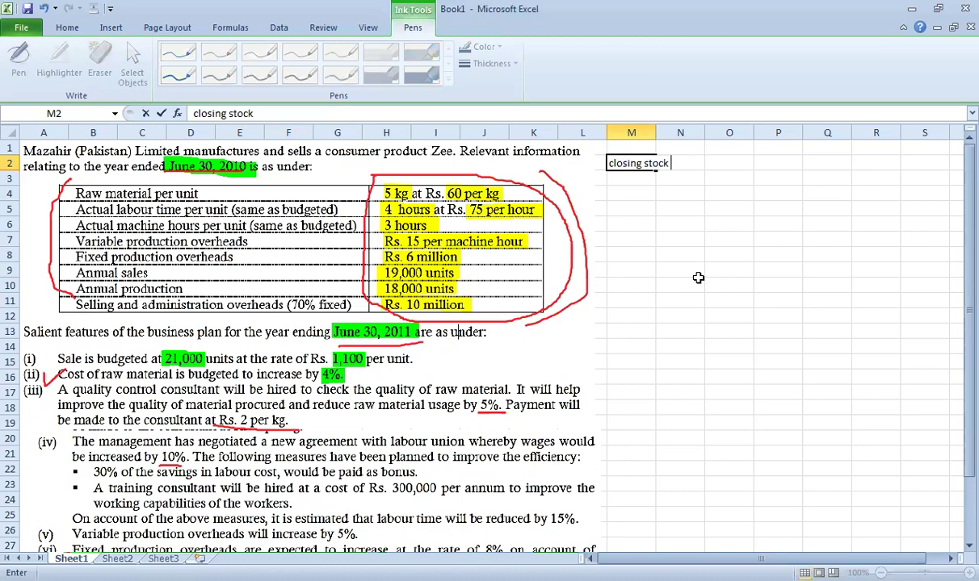
{"action": "type", "text": "of year 2010"}
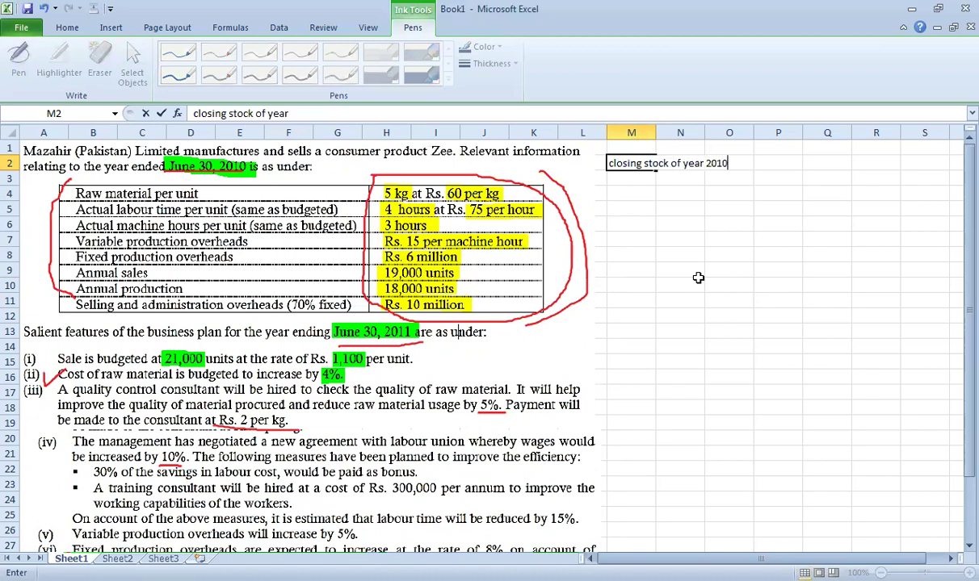
{"action": "type", "text": " = opening"}
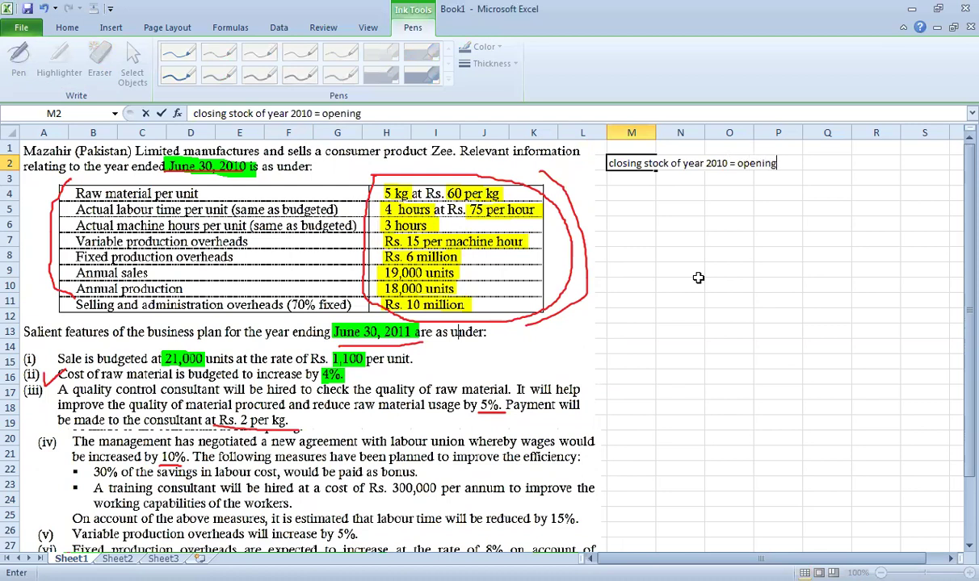
{"action": "type", "text": " stock of year"}
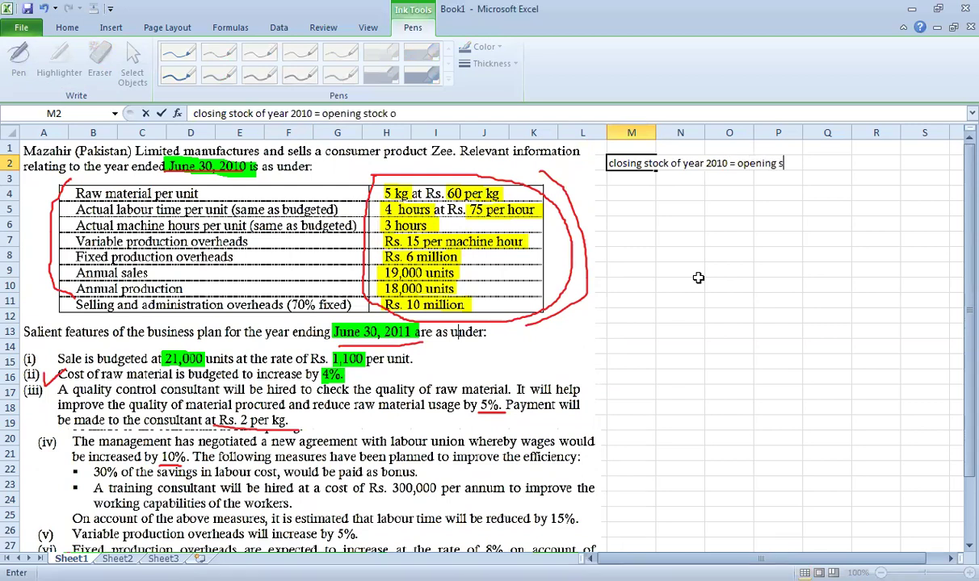
{"action": "type", "text": " 2011"}
{"action": "key", "text": "Return"}
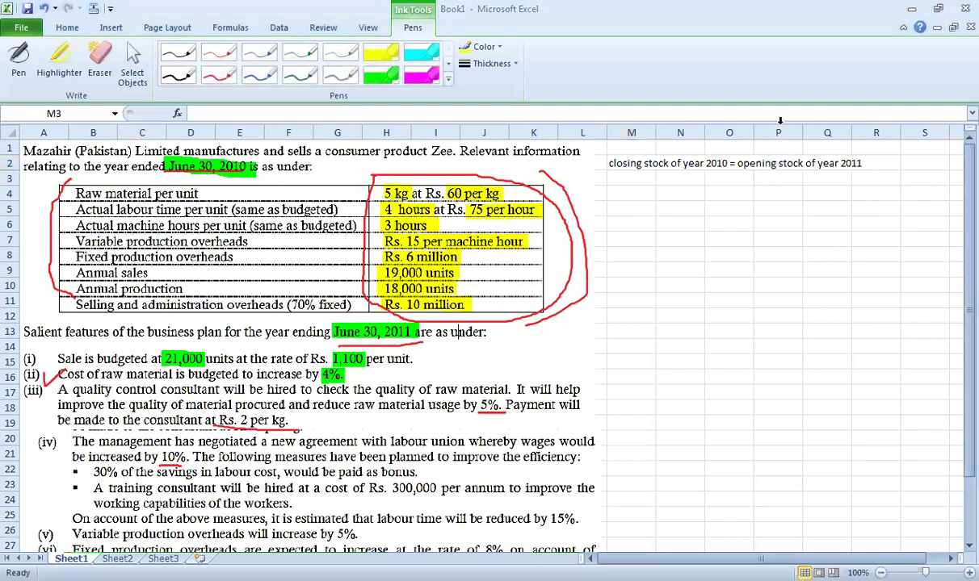
Calculate the 2010 closing stock in S2 with the formula =19000*5%
{"action": "key", "text": "Up"}
{"action": "left_click", "coordinate": [904, 163]}
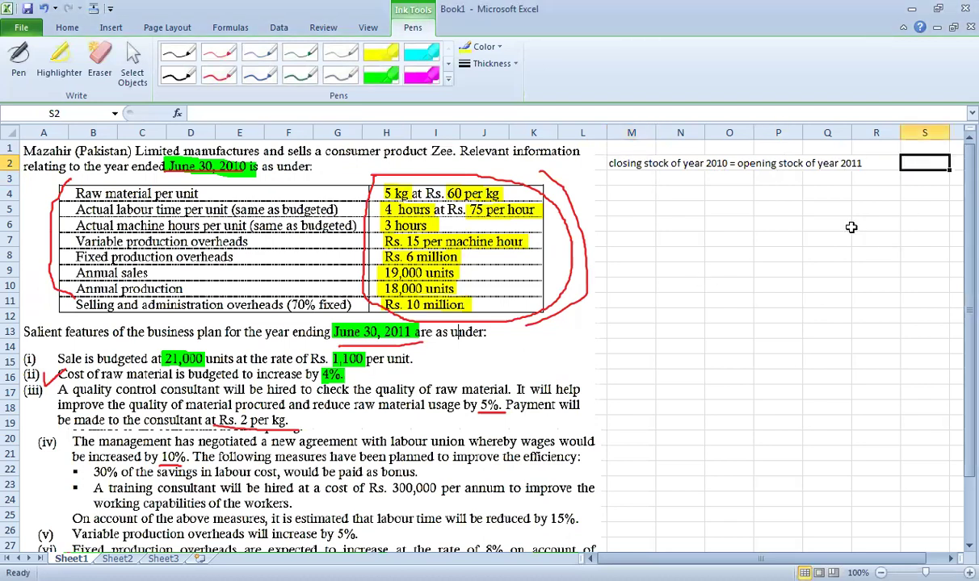
{"action": "type", "text": "="}
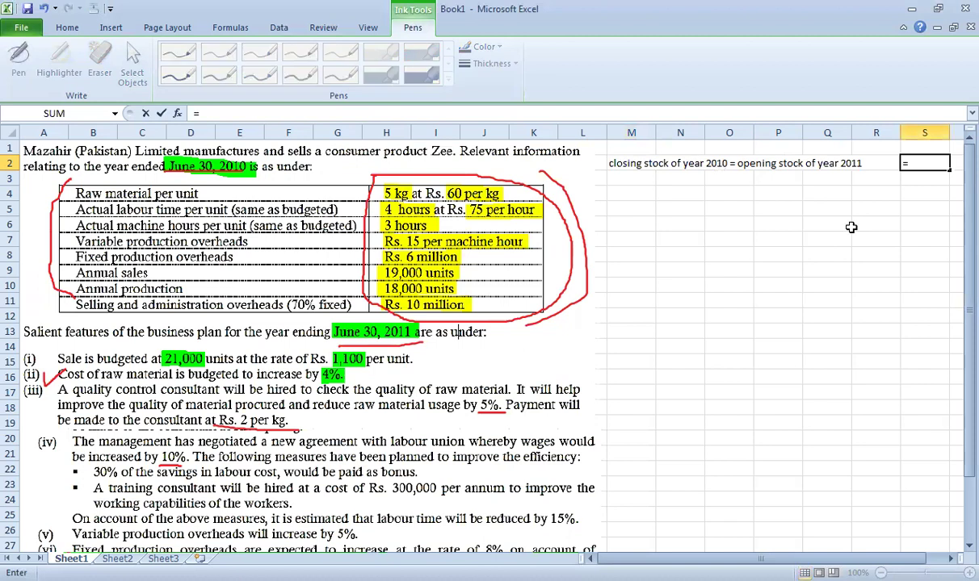
{"action": "type", "text": "19000*"}
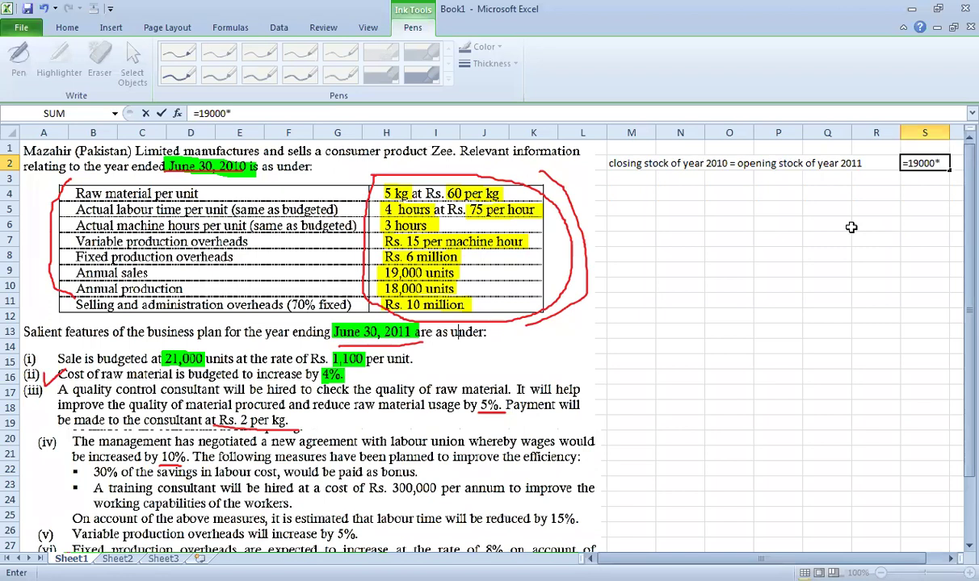
{"action": "type", "text": "5%"}
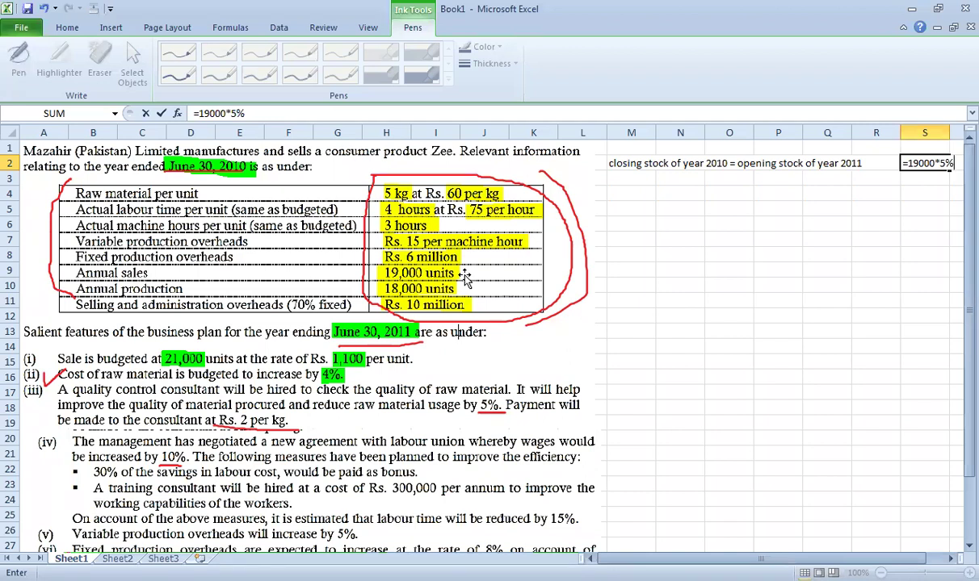
{"action": "key", "text": "Return"}
{"action": "key", "text": "Up"}
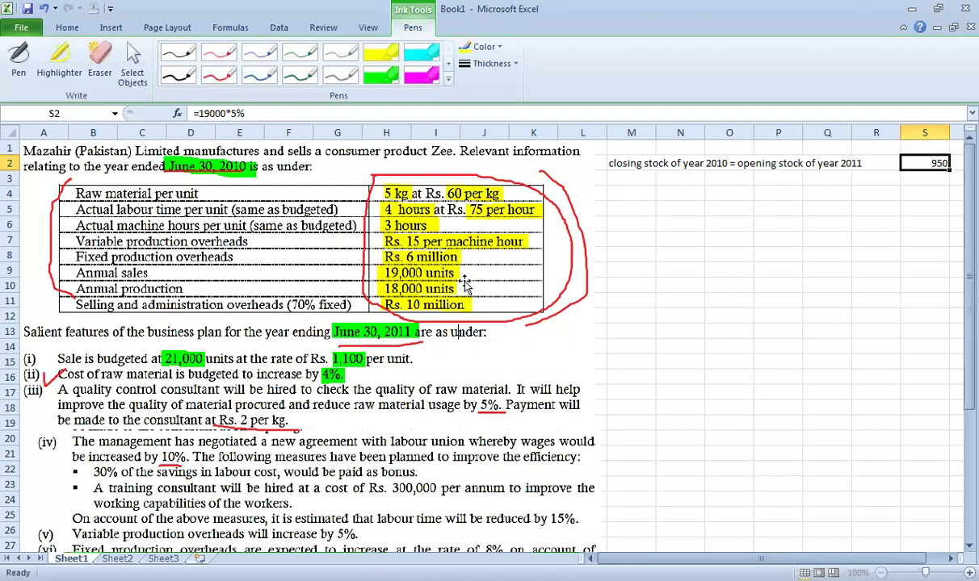
Enter the label "closing stock of year 2011" in M3, removing the autocompleted text
{"action": "double_click", "coordinate": [625, 179]}
{"action": "type", "text": "closin"}
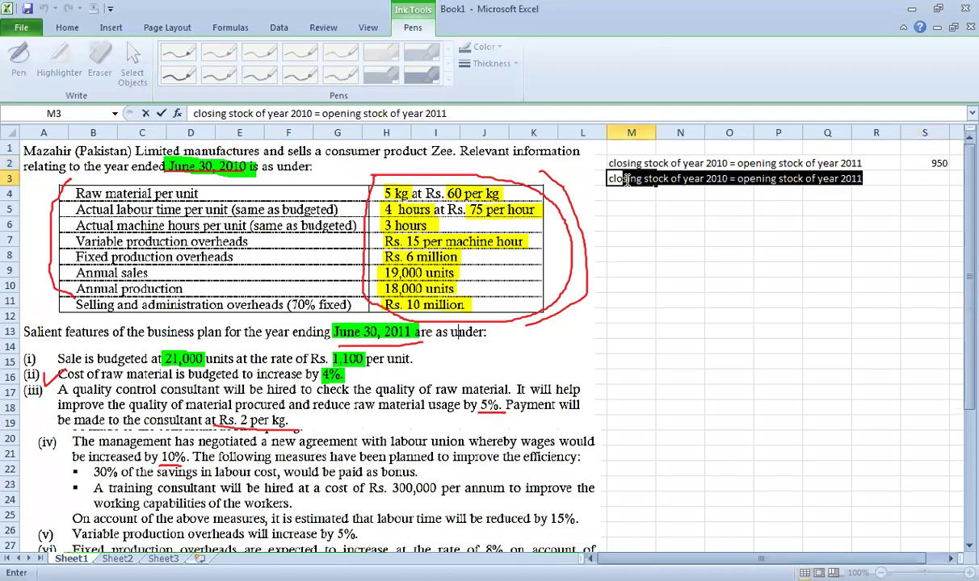
{"action": "key", "text": "shift+Right"}
{"action": "key", "text": "shift+Right"}
{"action": "key", "text": "shift+Right"}
{"action": "key", "text": "shift+Right"}
{"action": "key", "text": "shift+Right"}
{"action": "key", "text": "shift+Right"}
{"action": "key", "text": "shift+Right"}
{"action": "key", "text": "shift+Right"}
{"action": "key", "text": "shift+Right"}
{"action": "key", "text": "shift+Right"}
{"action": "key", "text": "shift+Right"}
{"action": "key", "text": "shift+Right"}
{"action": "key", "text": "shift+Right"}
{"action": "key", "text": "shift+Right"}
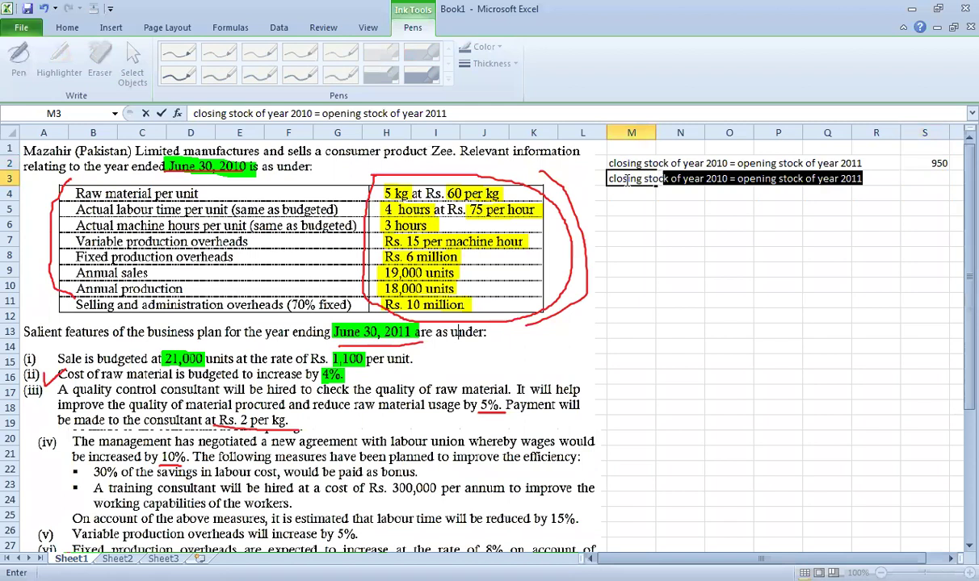
{"action": "key", "text": "shift+Left"}
{"action": "key", "text": "shift+Left"}
{"action": "key", "text": "shift+Left"}
{"action": "key", "text": "shift+Left"}
{"action": "key", "text": "Delete"}
{"action": "key", "text": "Return"}
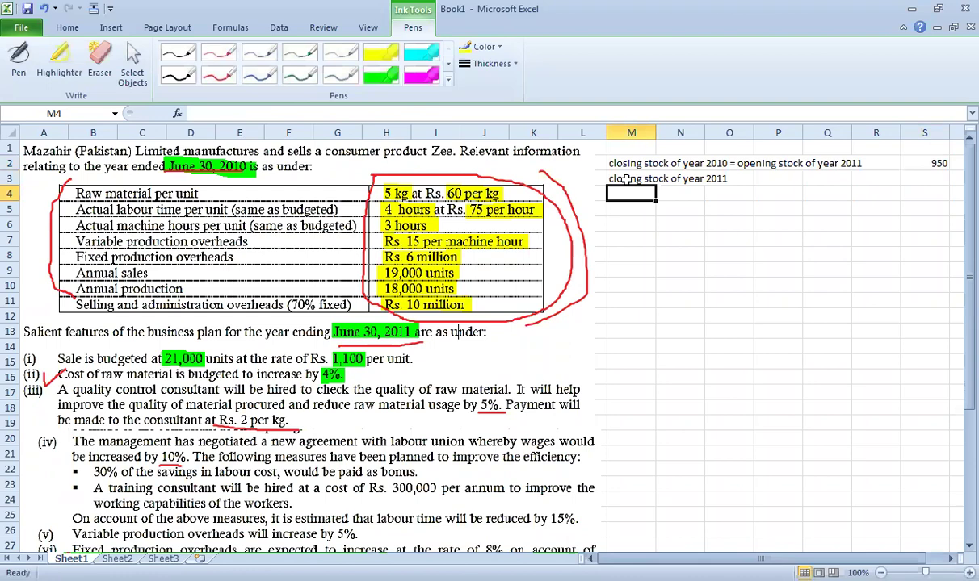
Calculate the 2011 closing stock in S3 from item (vii) with the formula =21000*10%
{"action": "left_click_drag", "start_coordinate": [967, 202], "coordinate": [957, 271]}
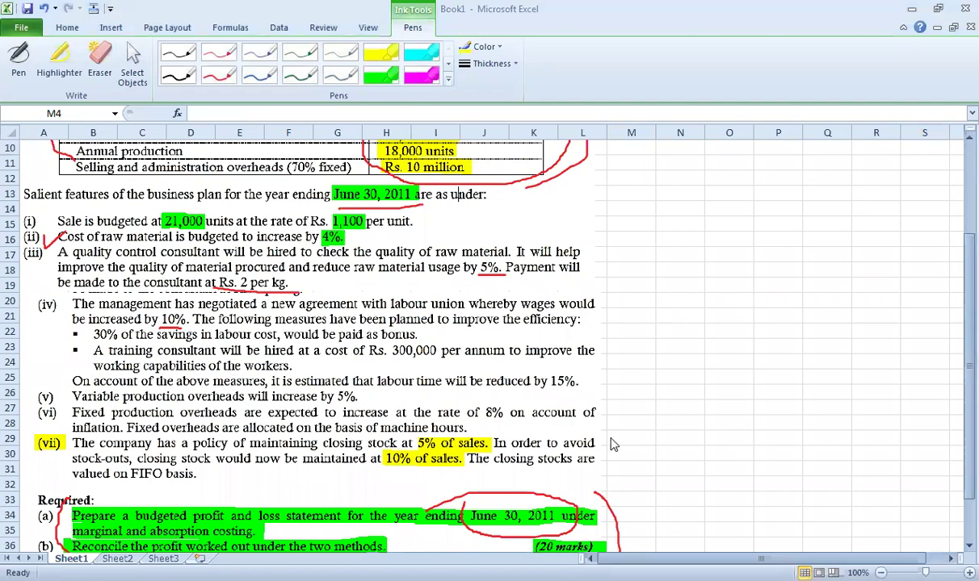
{"action": "left_click_drag", "start_coordinate": [961, 266], "coordinate": [958, 189]}
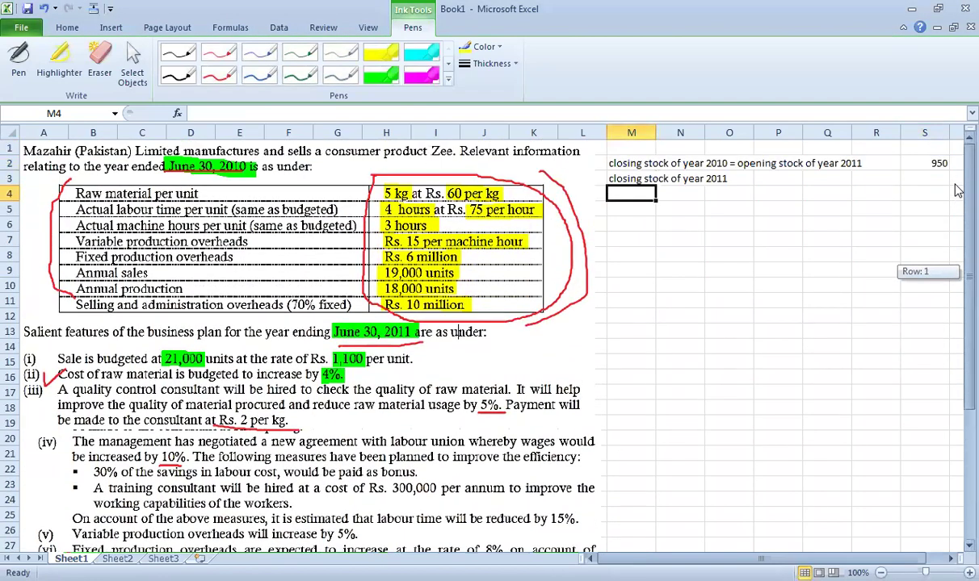
{"action": "left_click", "coordinate": [920, 178]}
{"action": "type", "text": "="}
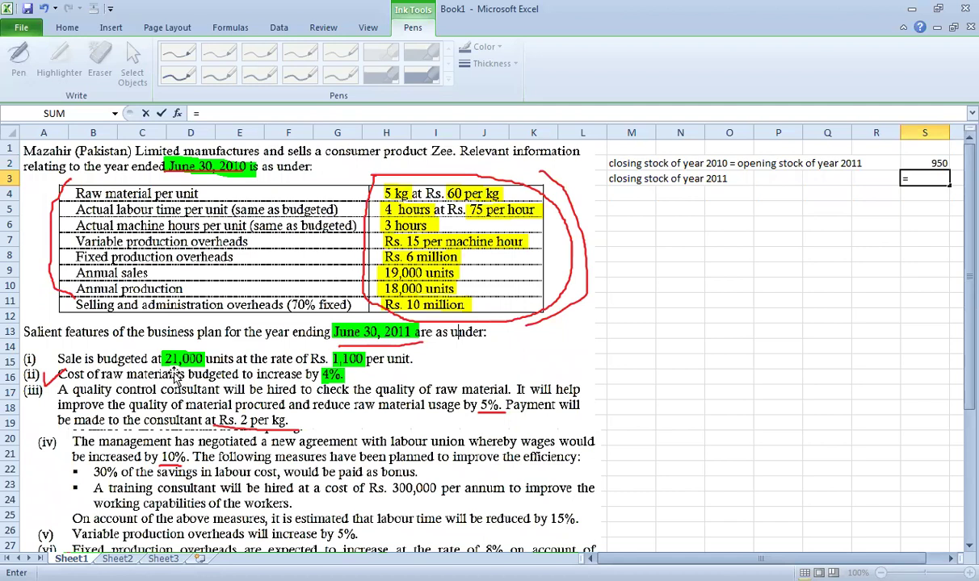
{"action": "type", "text": "21000*10"}
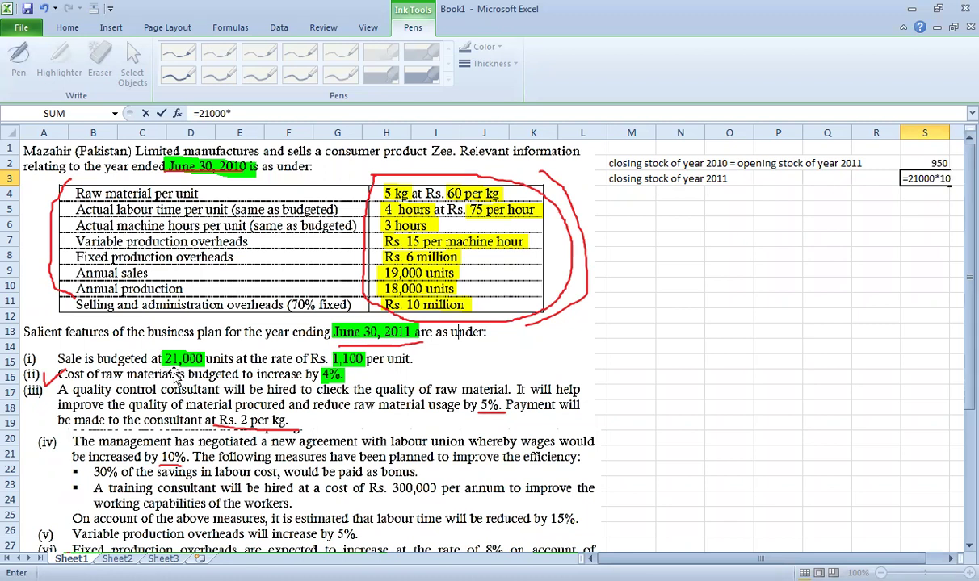
{"action": "type", "text": "%"}
{"action": "key", "text": "Return"}
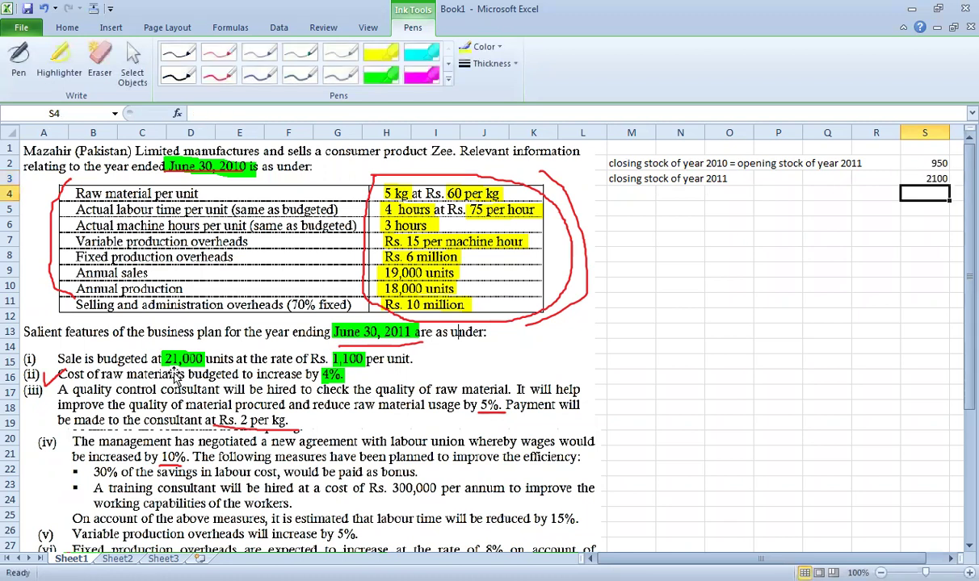
{"action": "left_click", "coordinate": [926, 177]}
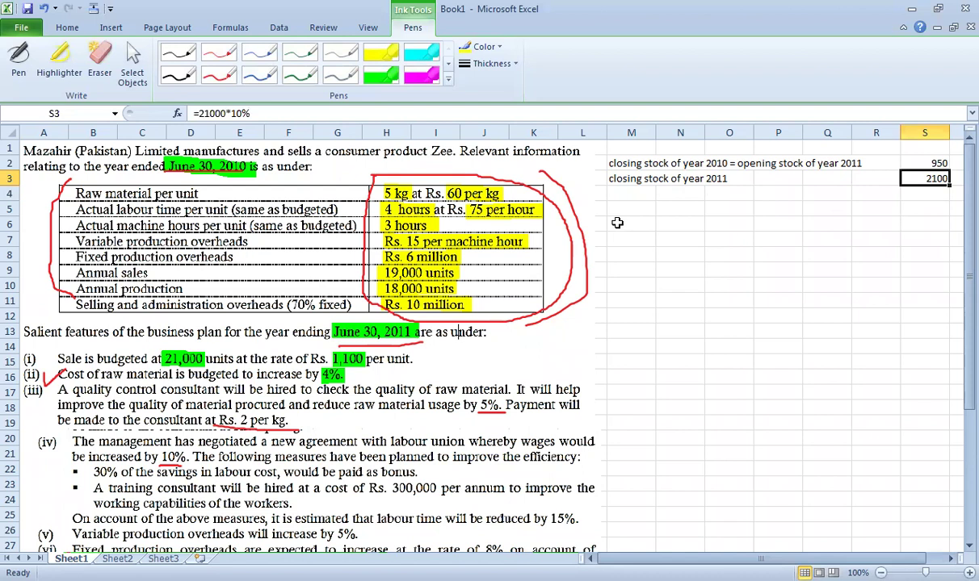
Add the heading "units" in S1 above the stock figures
{"action": "left_click", "coordinate": [620, 194]}
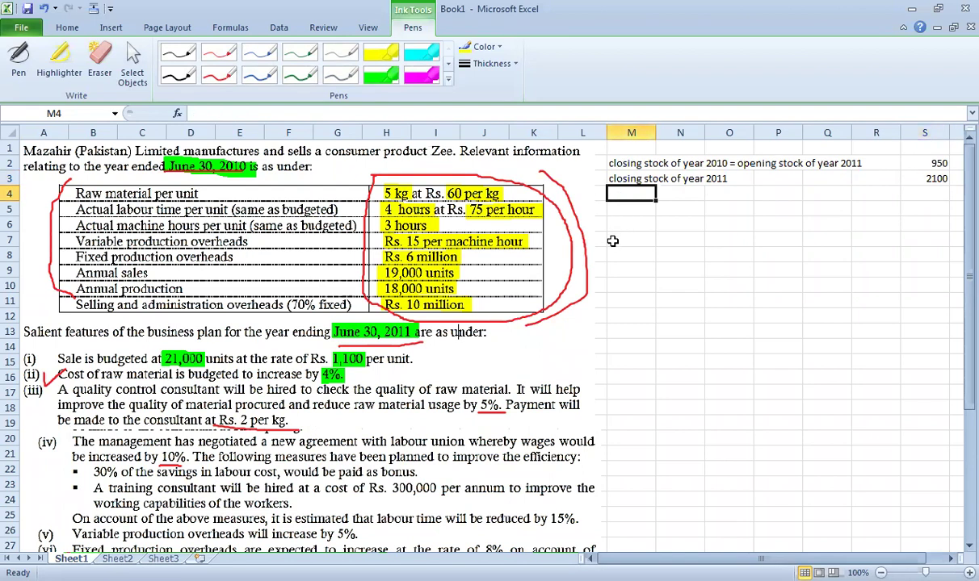
{"action": "left_click", "coordinate": [926, 147]}
{"action": "type", "text": "units"}
{"action": "key", "text": "Return"}
Add a "sales" row with the label in M4 and 21000 in S4
{"action": "left_click", "coordinate": [643, 193]}
{"action": "type", "text": "s"}
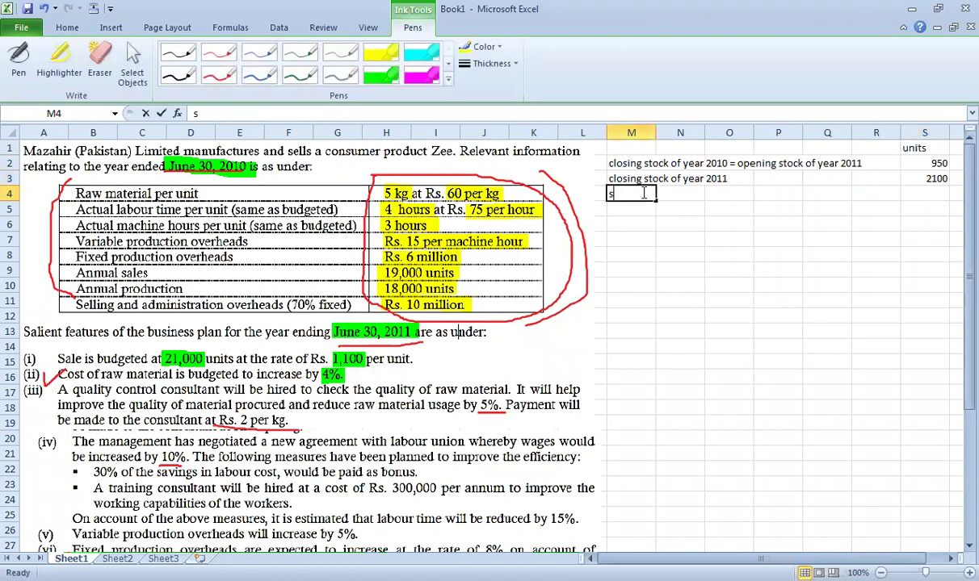
{"action": "type", "text": "ales"}
{"action": "left_click", "coordinate": [924, 192]}
{"action": "type", "text": "21000"}
{"action": "key", "text": "Return"}
Enter the stock relationship "osfg+production-csfg=units sold" in M5 below the sales row
{"action": "left_click", "coordinate": [635, 212]}
{"action": "type", "text": "osfg+pr"}
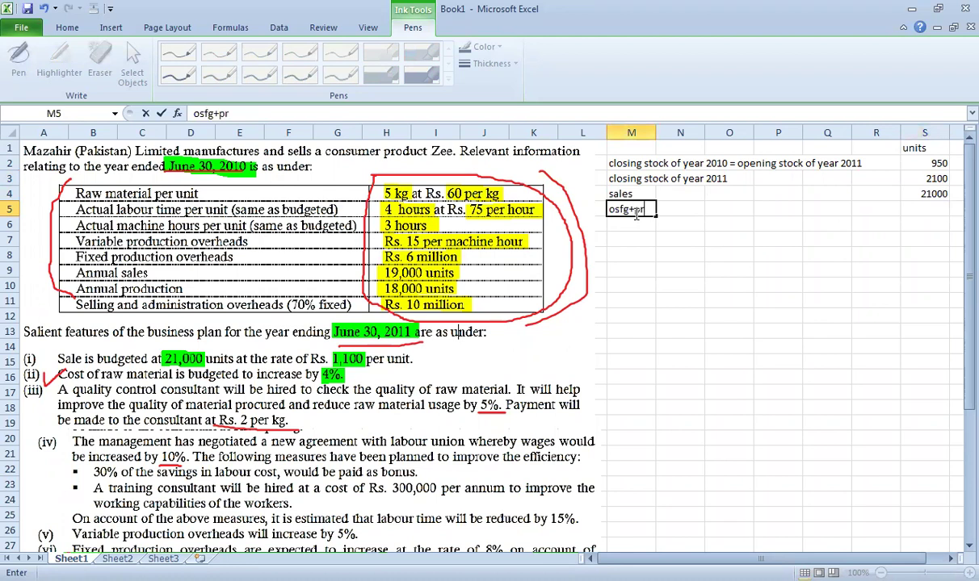
{"action": "type", "text": "oduction-csfg=units sold"}
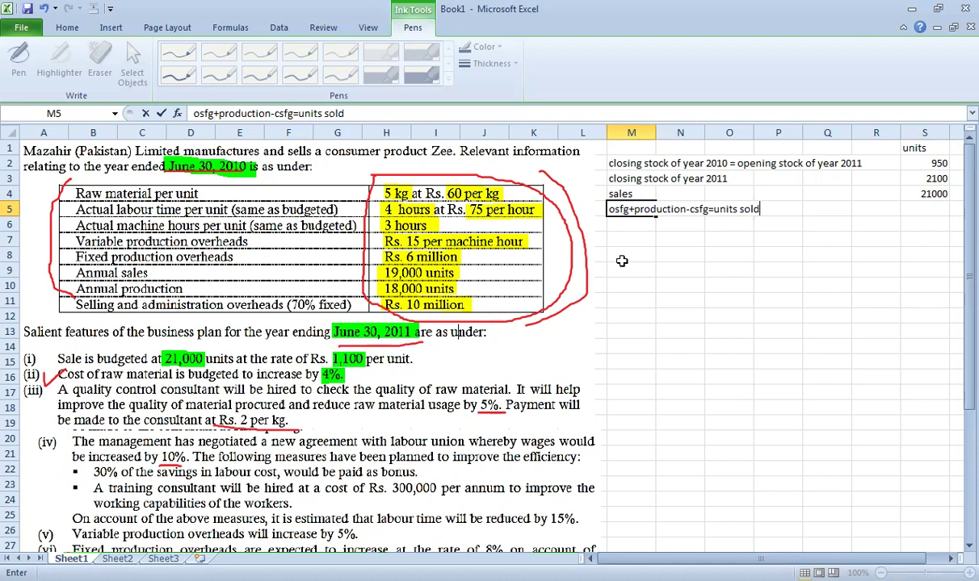
{"action": "key", "text": "Return"}
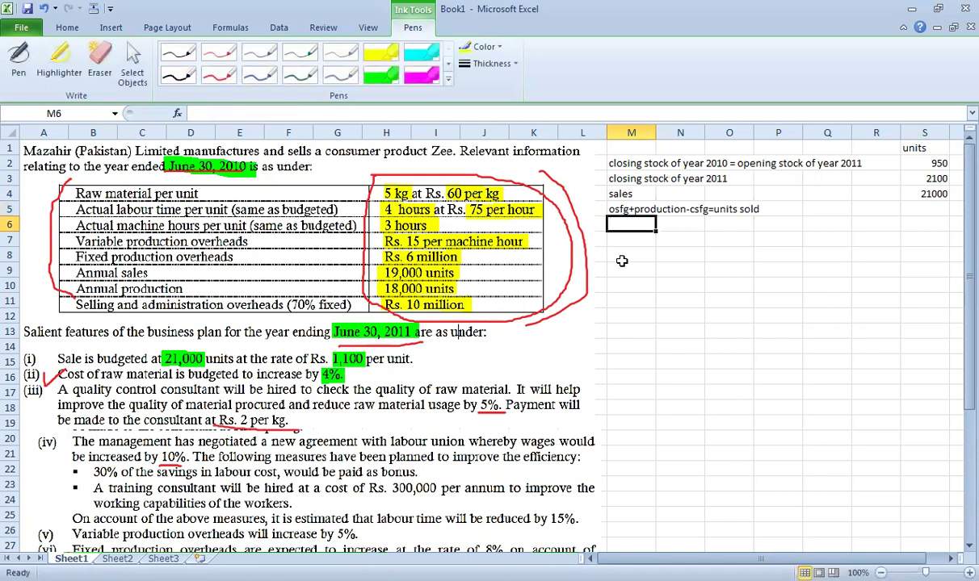
Write the relationship with its figures in M6 as the text "950+production-2100=21000"
{"action": "type", "text": "950"}
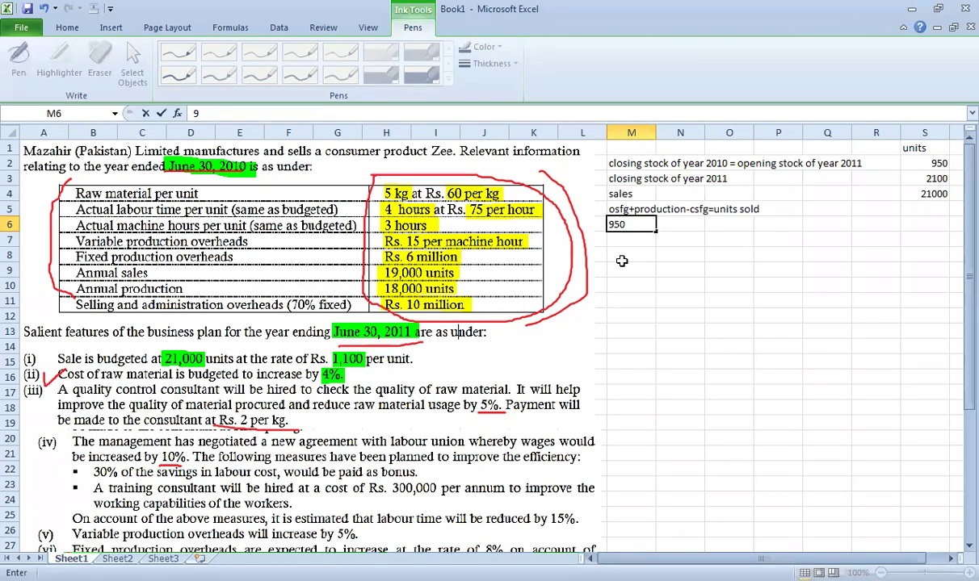
{"action": "type", "text": "+prod"}
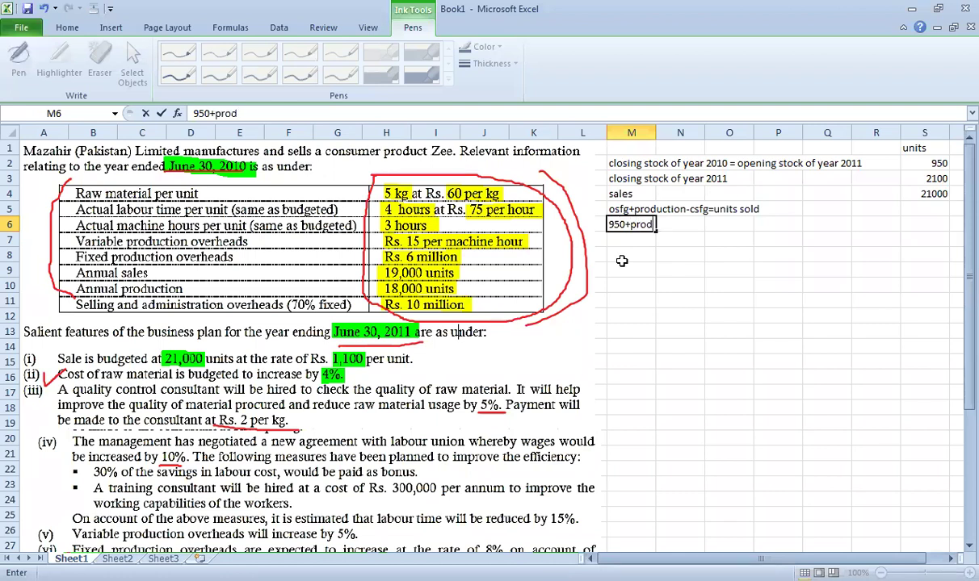
{"action": "type", "text": "uction-210"}
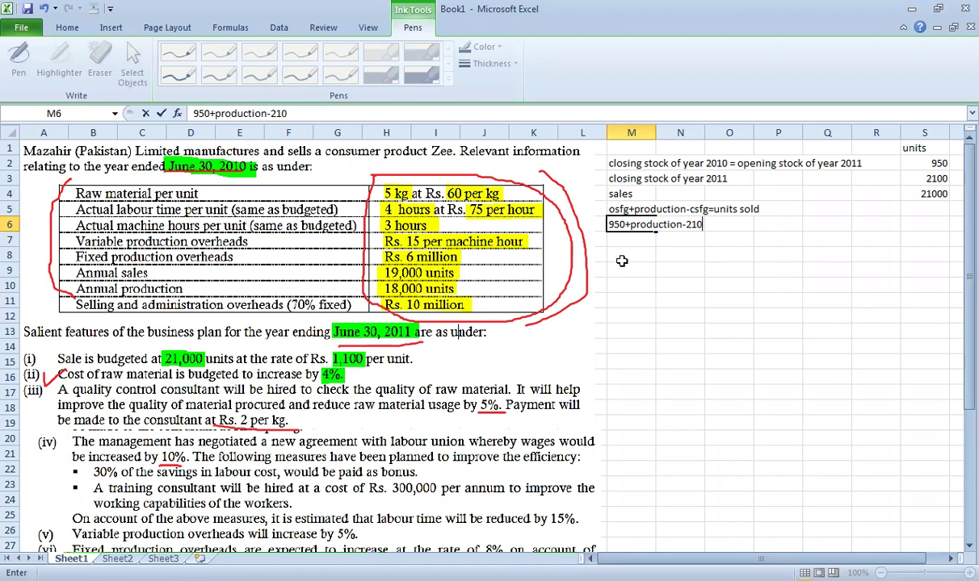
{"action": "type", "text": "0=21000"}
{"action": "key", "text": "Return"}
Enter the label "production =" in M7
{"action": "type", "text": "p"}
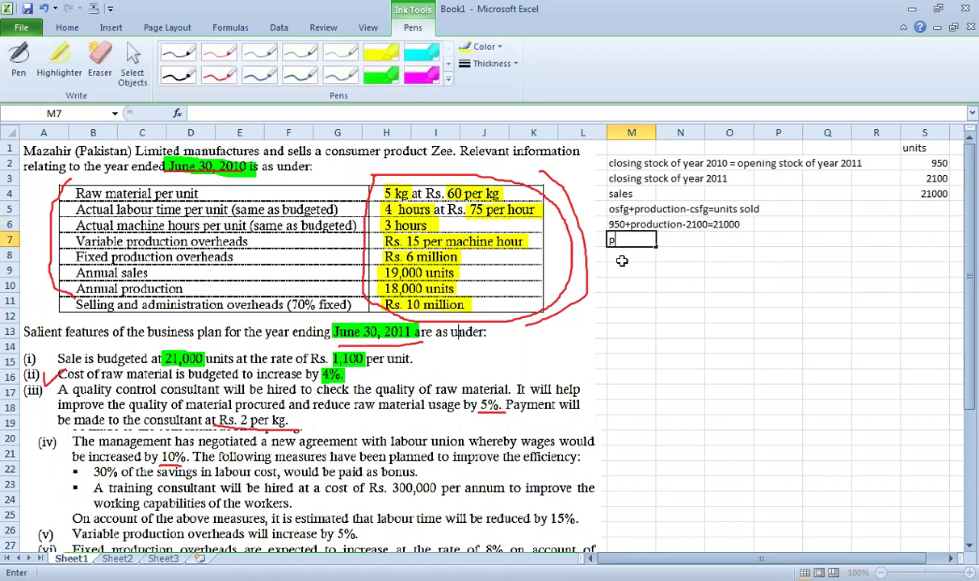
{"action": "type", "text": "roduct"}
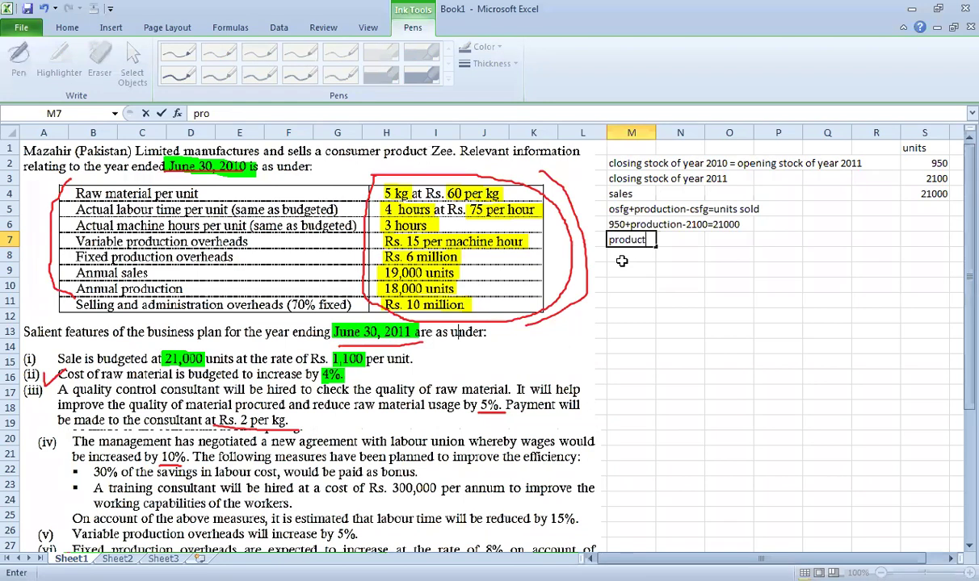
{"action": "type", "text": "ion ="}
{"action": "key", "text": "Return"}
Calculate the 2011 production units in O7 with the formula =21000+2100-950 and make the result bold
{"action": "key", "text": "Right"}
{"action": "key", "text": "Right"}
{"action": "key", "text": "Up"}
{"action": "type", "text": "="}
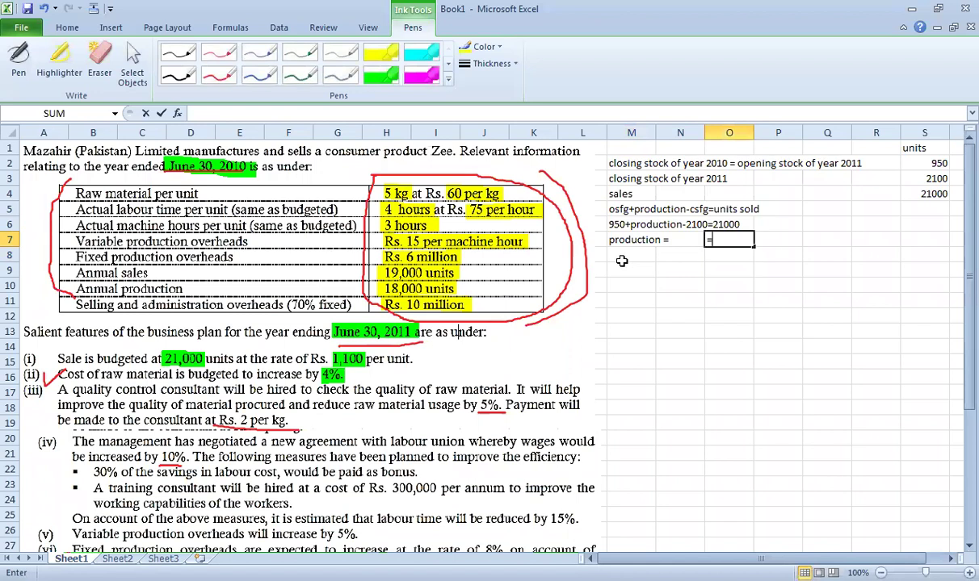
{"action": "type", "text": "21000"}
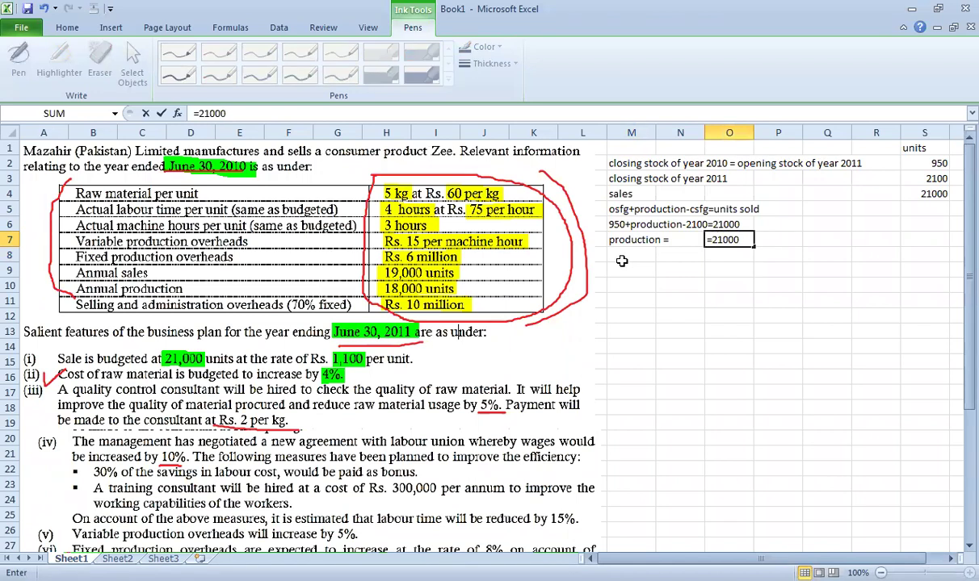
{"action": "type", "text": "+2100-950"}
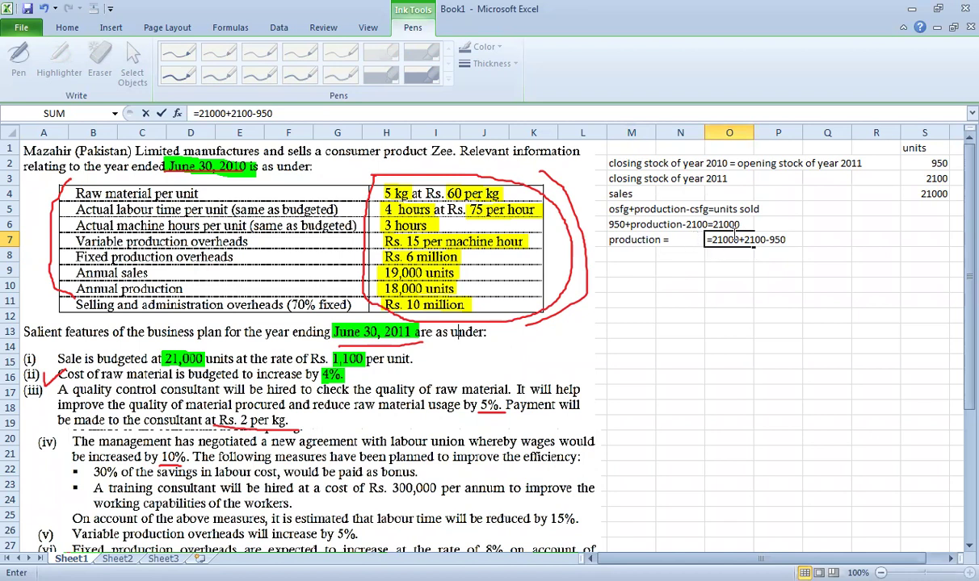
{"action": "key", "text": "Return"}
{"action": "key", "text": "Up"}
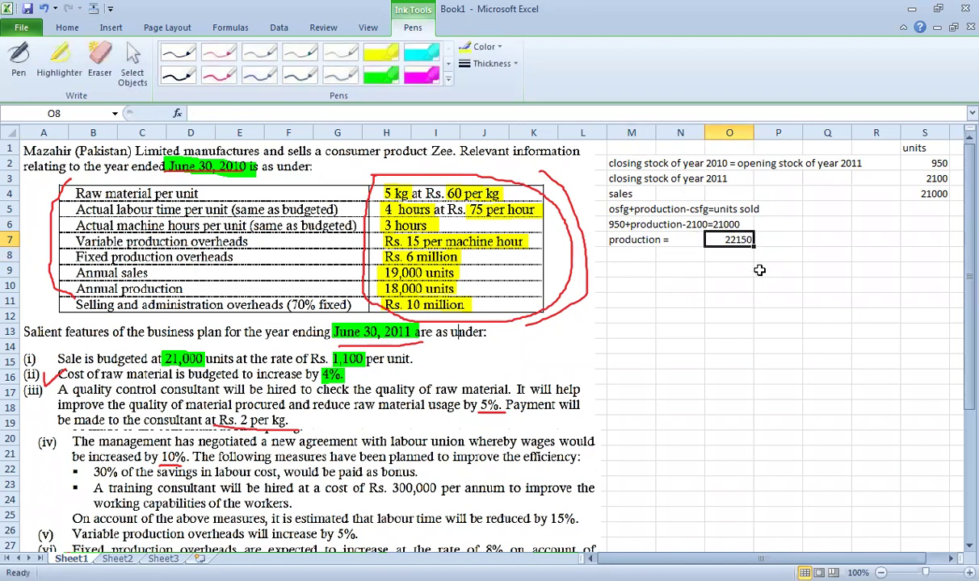
{"action": "key", "text": "ctrl+b"}
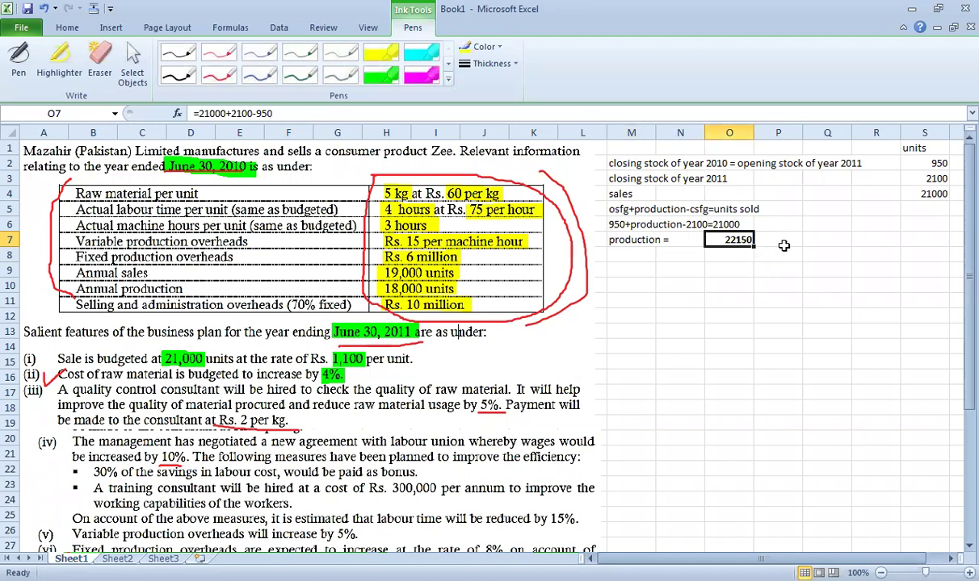
{"action": "left_click", "coordinate": [809, 241]}
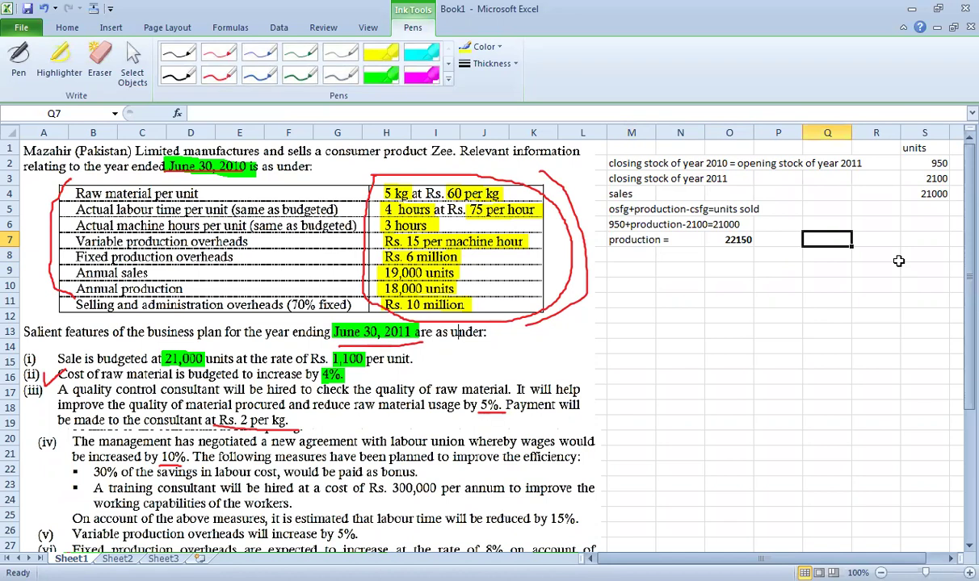
Put a thick box border around the units working in M1:S7
{"action": "left_click_drag", "start_coordinate": [616, 148], "coordinate": [928, 240]}
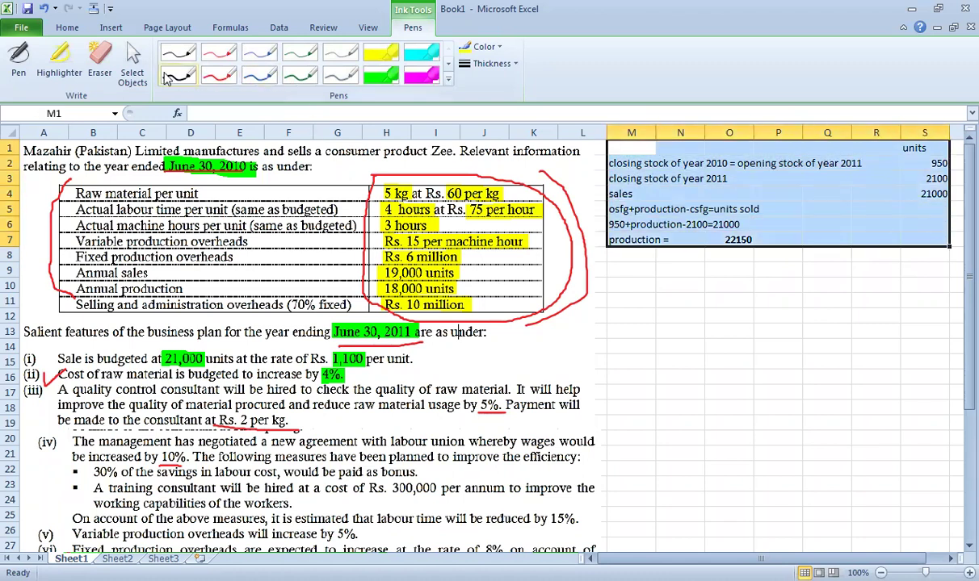
{"action": "left_click", "coordinate": [68, 28]}
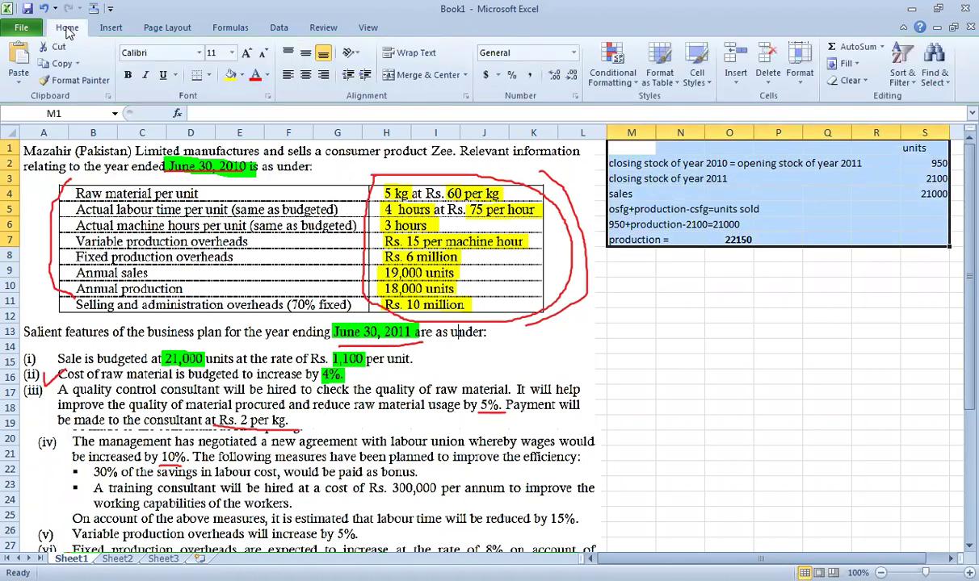
{"action": "left_click", "coordinate": [208, 75]}
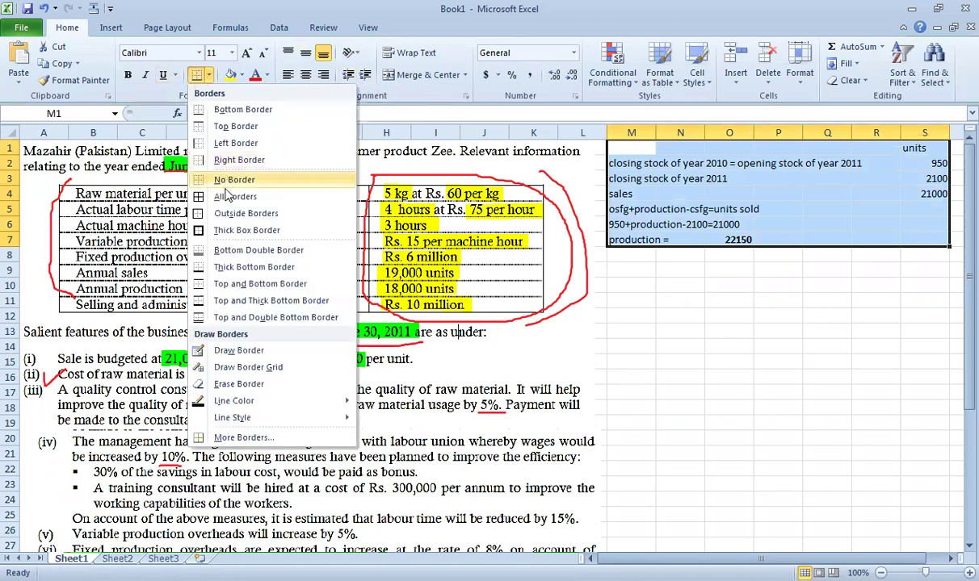
{"action": "left_click", "coordinate": [242, 231]}
{"action": "left_click", "coordinate": [747, 268]}
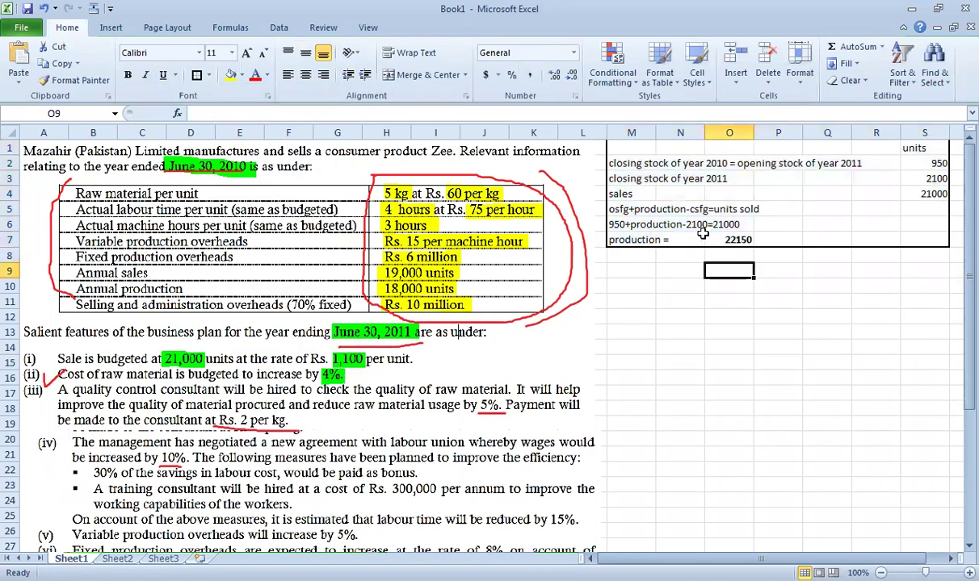
Make the "units" heading in S1 bold
{"action": "left_click_drag", "start_coordinate": [638, 160], "coordinate": [917, 222]}
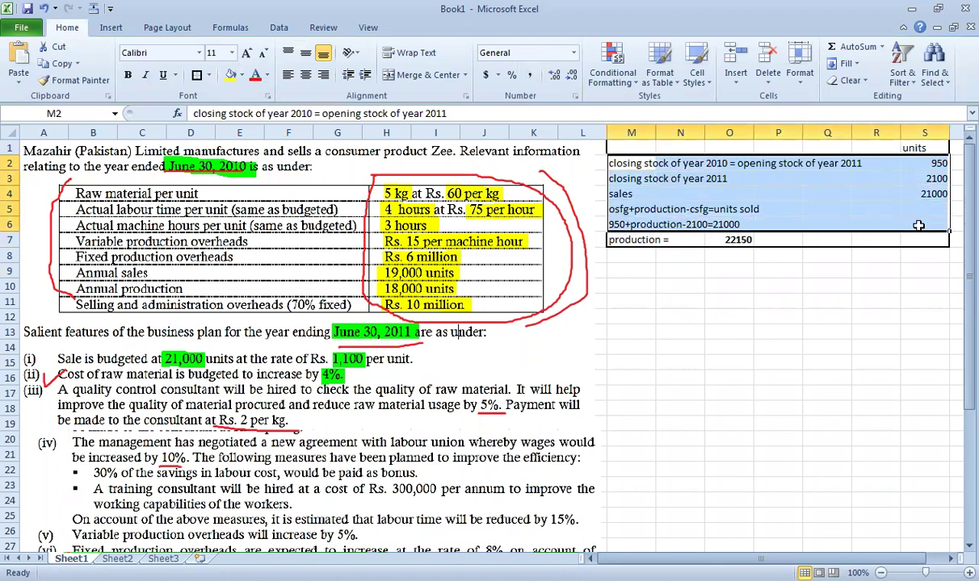
{"action": "left_click", "coordinate": [922, 149]}
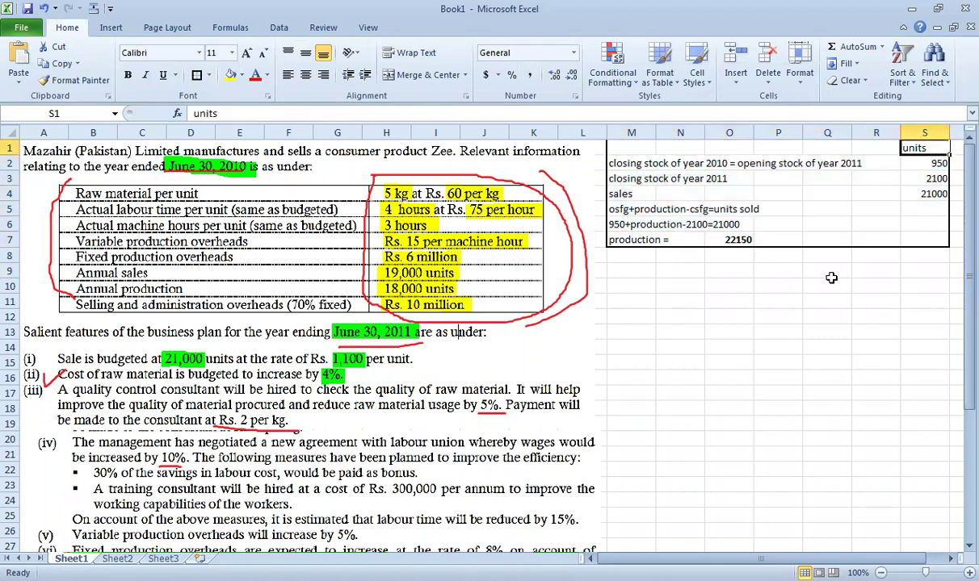
{"action": "key", "text": "ctrl+b"}
Review the production, sales, closing stock and opening stock figures in the boxed working and the formulas behind them
{"action": "left_click_drag", "start_coordinate": [930, 164], "coordinate": [622, 242]}
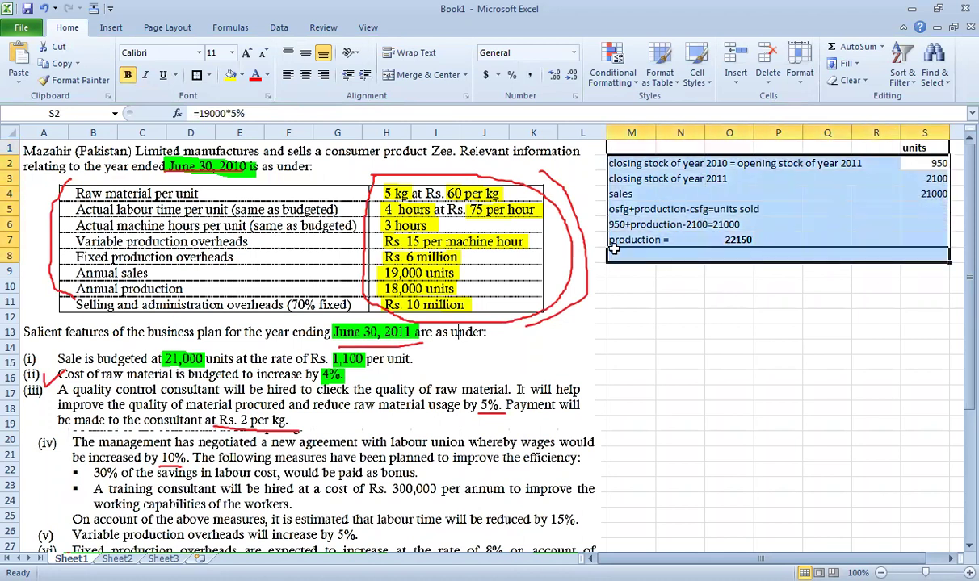
{"action": "left_click", "coordinate": [617, 280]}
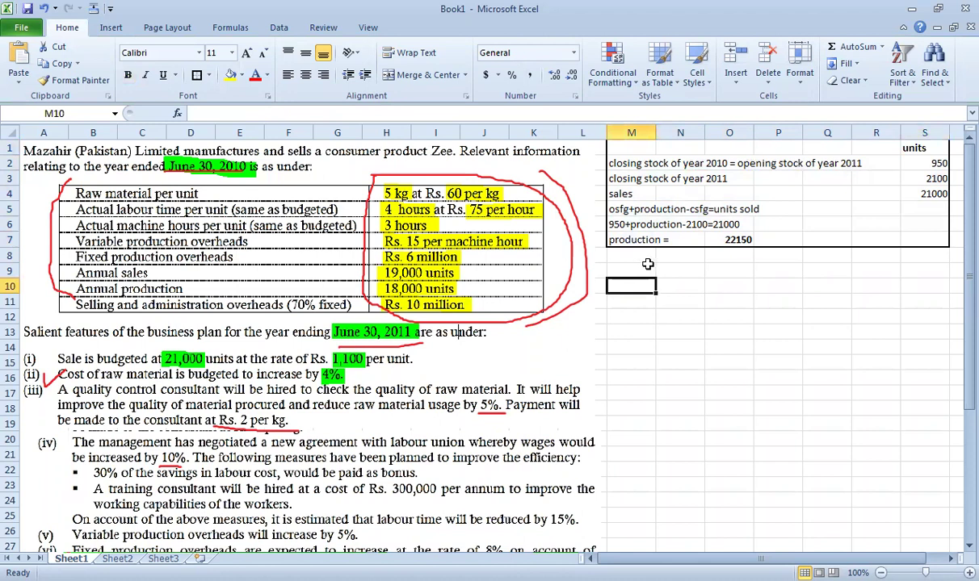
{"action": "left_click", "coordinate": [728, 237]}
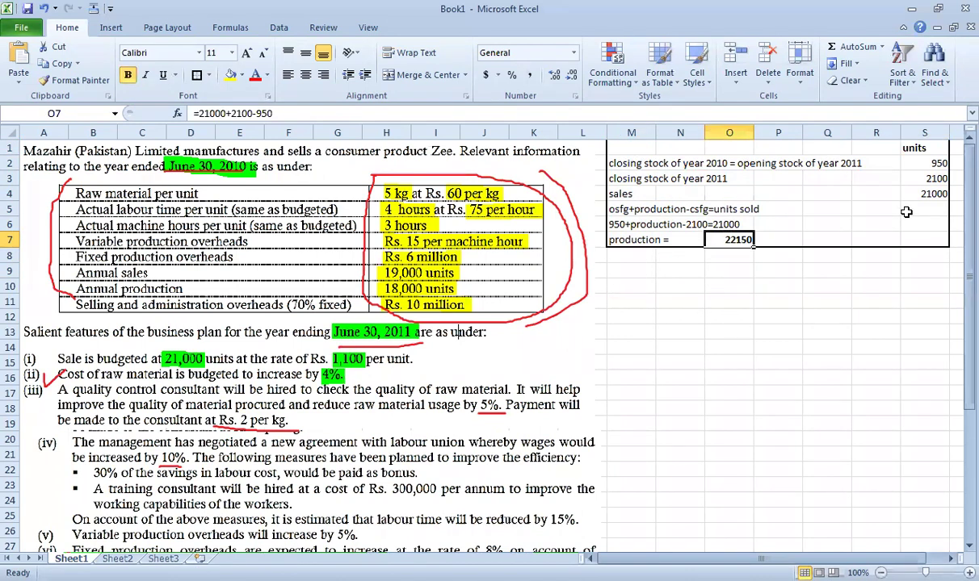
{"action": "left_click", "coordinate": [933, 194]}
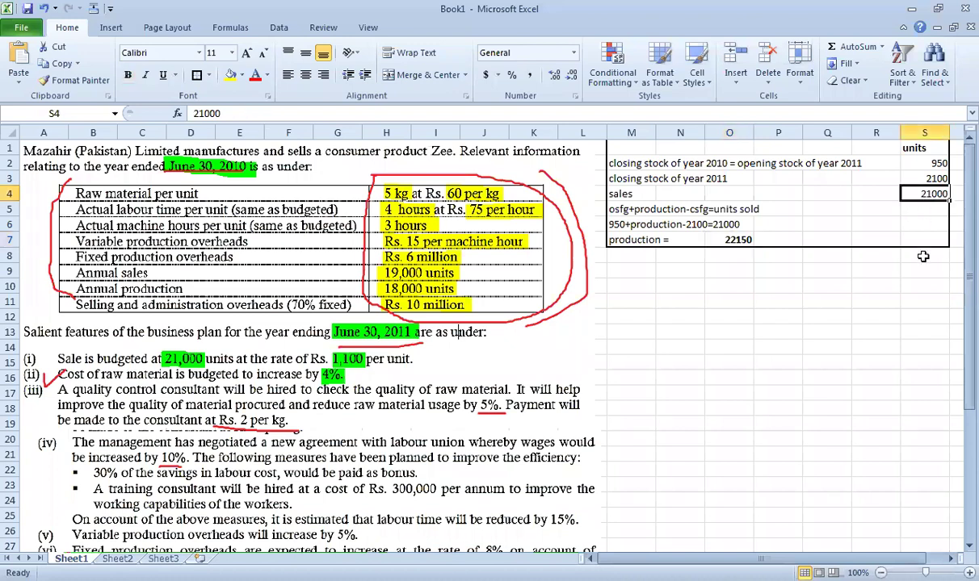
{"action": "left_click", "coordinate": [927, 178]}
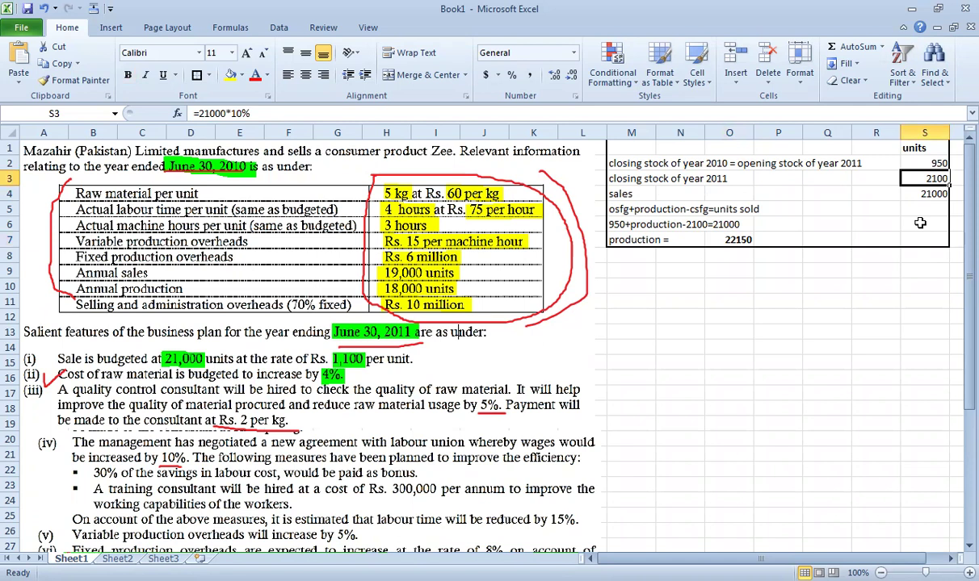
{"action": "left_click", "coordinate": [927, 164]}
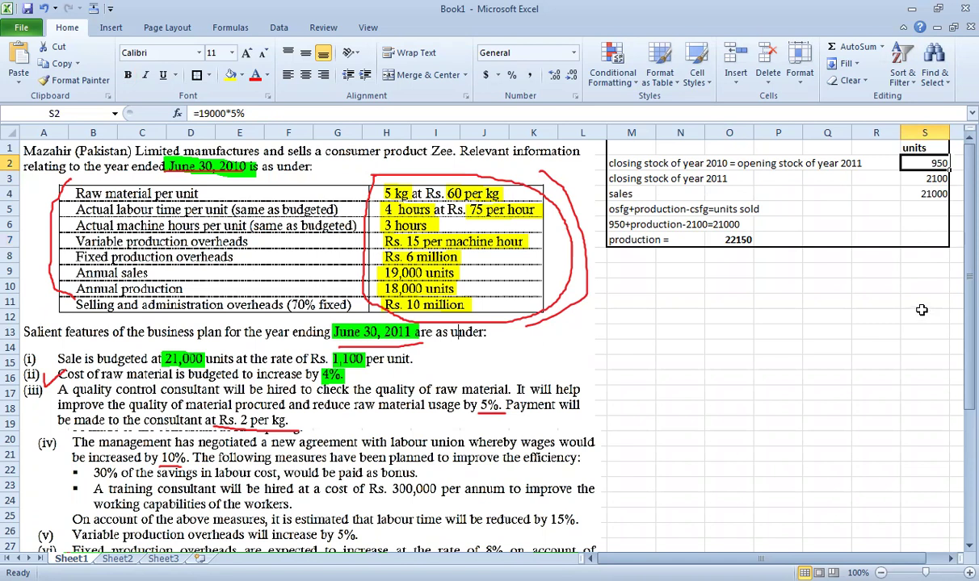
{"action": "left_click", "coordinate": [631, 255]}
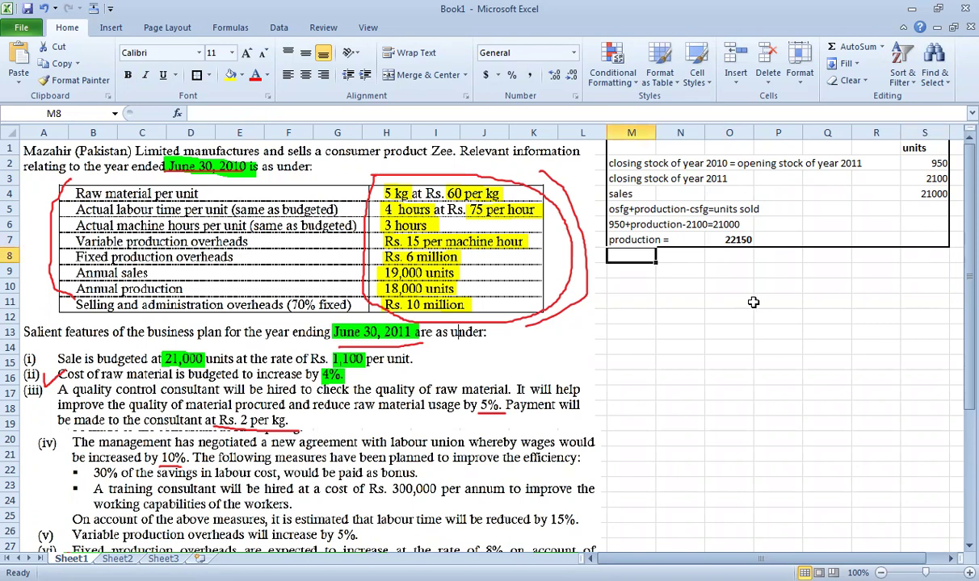
{"action": "left_click", "coordinate": [922, 164]}
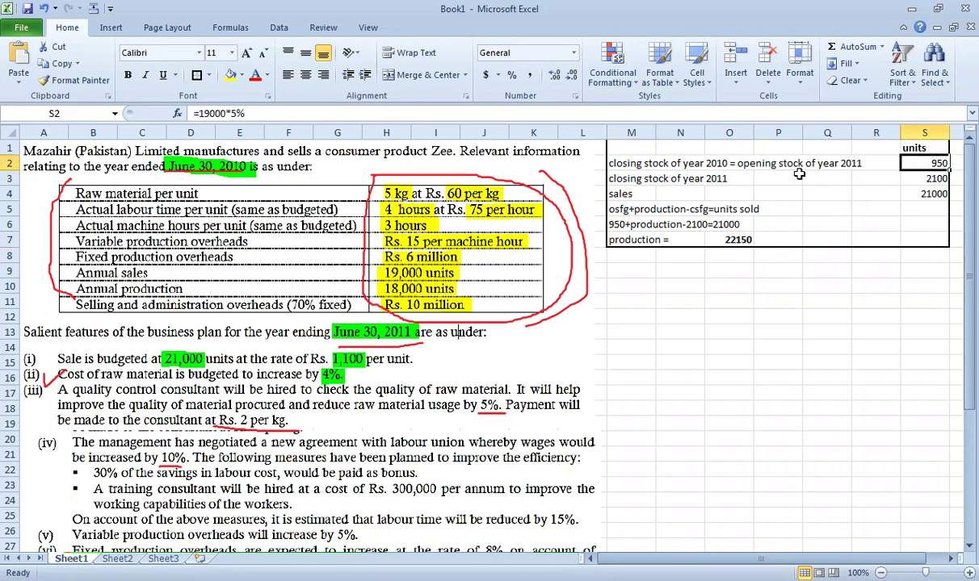
Enter the heading "Cost of one unit of inventory" in M8 below the boxed working
{"action": "left_click", "coordinate": [634, 255]}
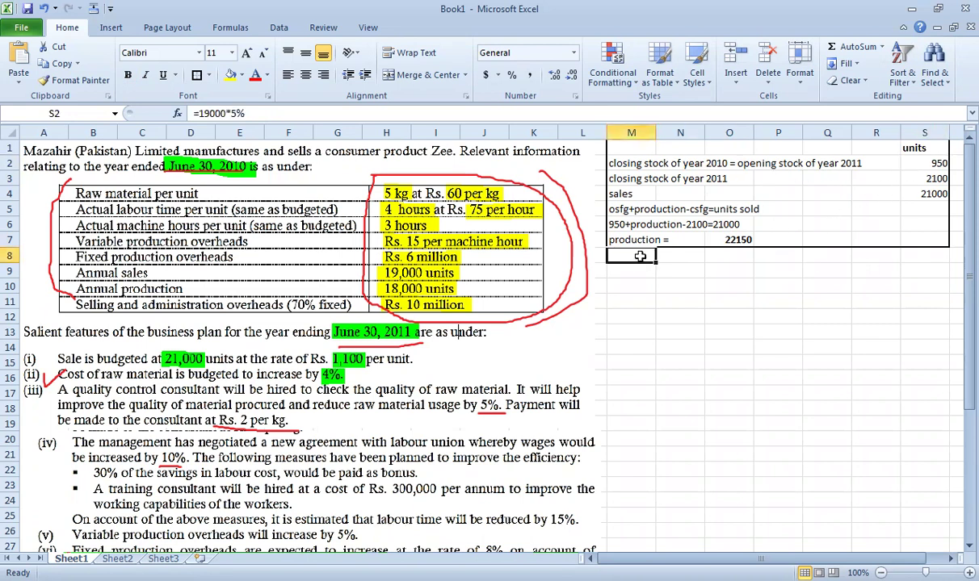
{"action": "type", "text": "Cost"}
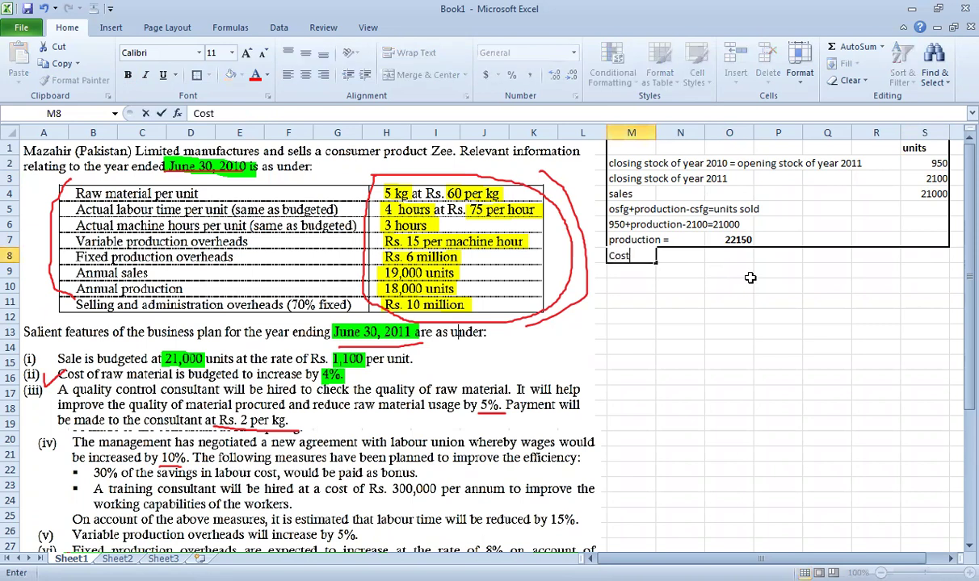
{"action": "type", "text": " of one uni"}
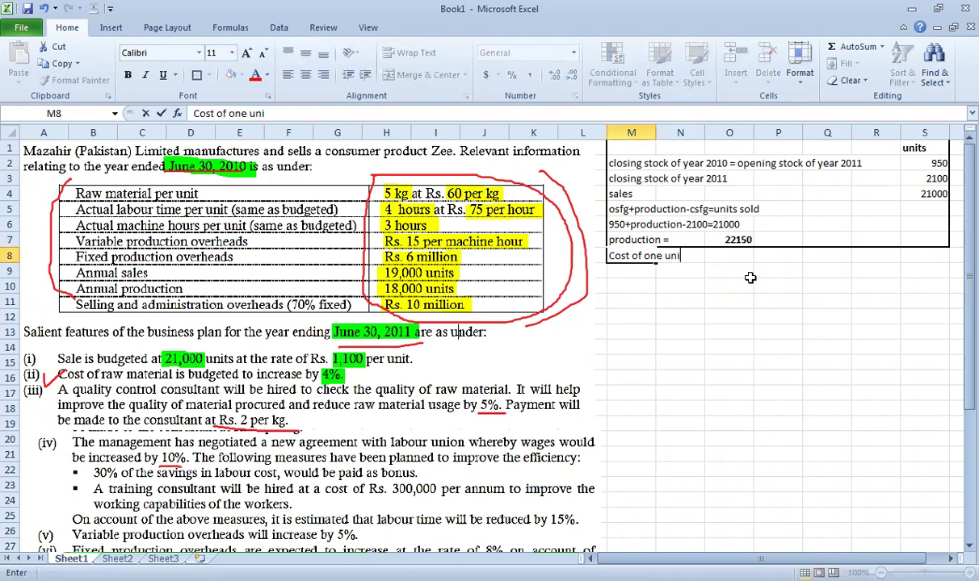
{"action": "type", "text": "t of inventory"}
{"action": "key", "text": "Return"}
Add the year headings 2010 in Q9 and 2011 in R9 for the unit cost columns
{"action": "key", "text": "Right"}
{"action": "key", "text": "Right"}
{"action": "key", "text": "Right"}
{"action": "key", "text": "Right"}
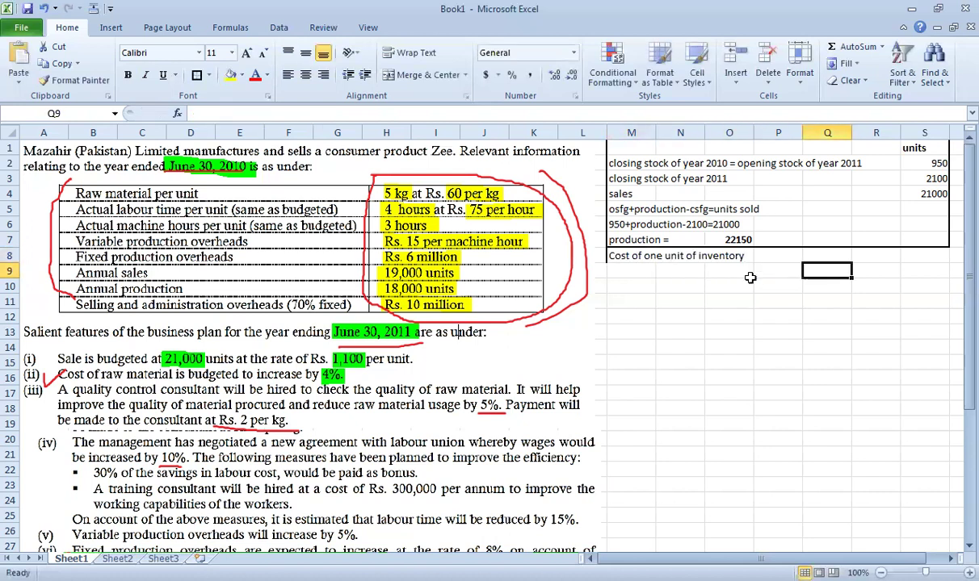
{"action": "type", "text": "2010"}
{"action": "key", "text": "Return"}
{"action": "key", "text": "Right"}
{"action": "key", "text": "Up"}
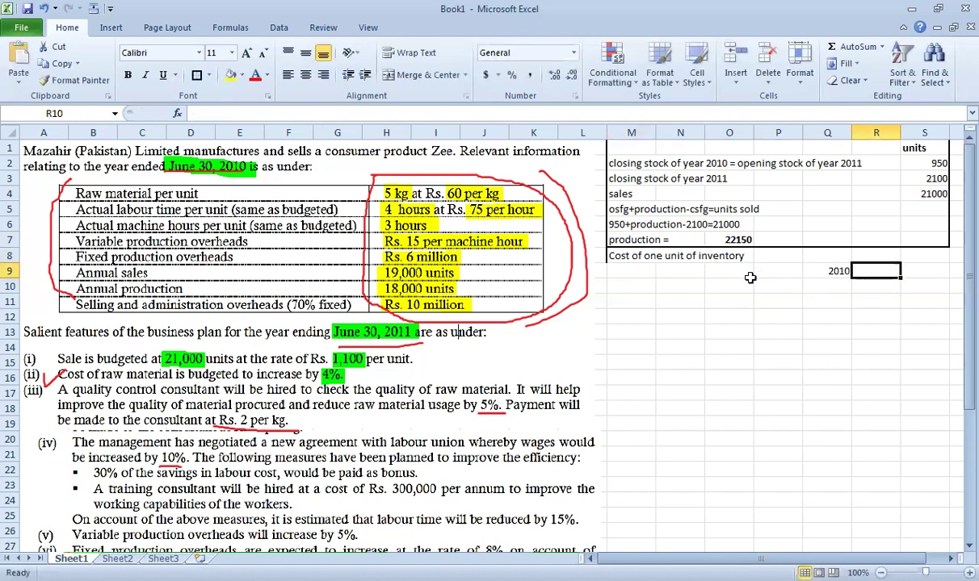
{"action": "type", "text": "2011"}
{"action": "key", "text": "Return"}
Extend the heading in M8 to read "Cost of one unit of inventory - marginal costing: variable production cost"
{"action": "key", "text": "Left"}
{"action": "key", "text": "Left"}
{"action": "key", "text": "Left"}
{"action": "key", "text": "Left"}
{"action": "key", "text": "Left"}
{"action": "key", "text": "Left"}
{"action": "key", "text": "Left"}
{"action": "key", "text": "Left"}
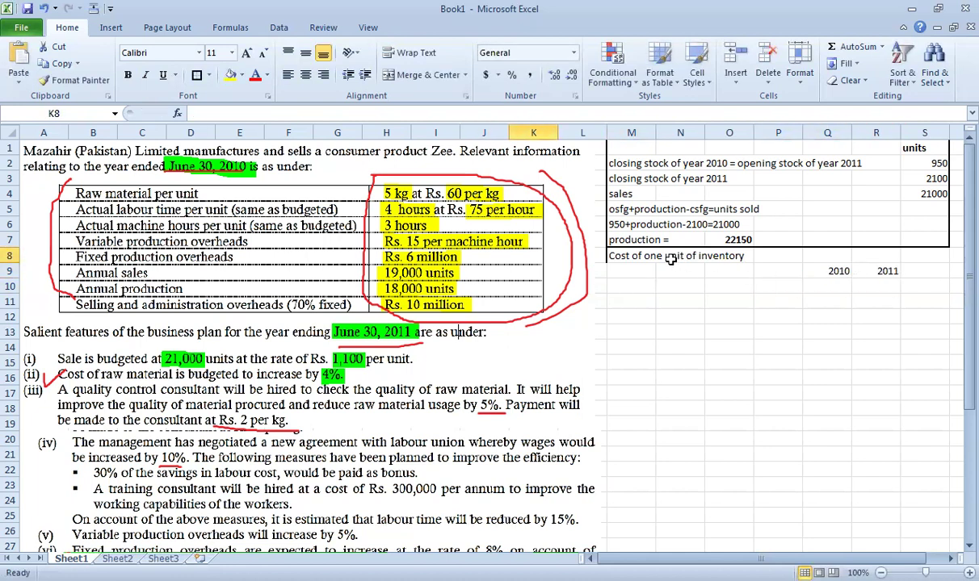
{"action": "left_click", "coordinate": [634, 257]}
{"action": "key", "text": "F2"}
{"action": "type", "text": "- mar"}
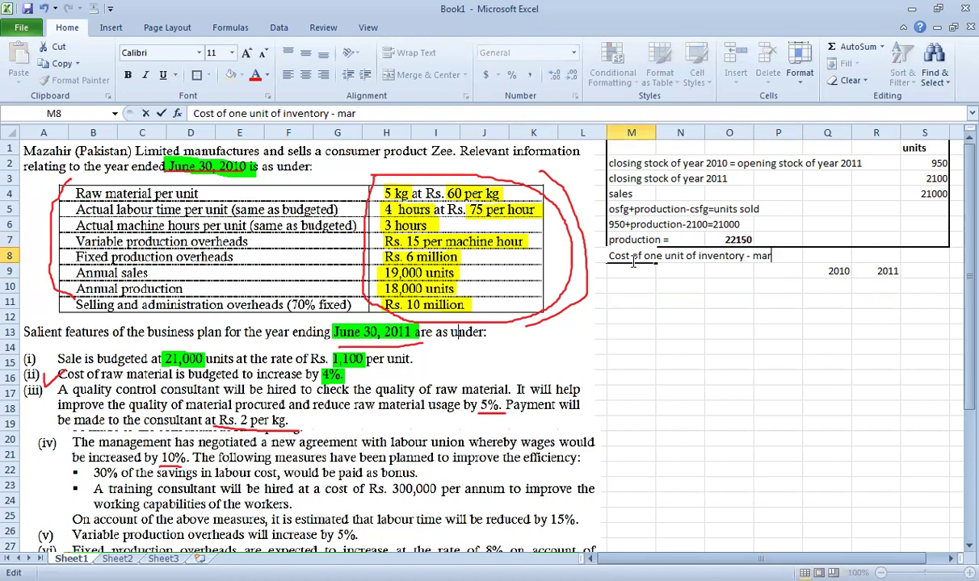
{"action": "type", "text": "ginal costing"}
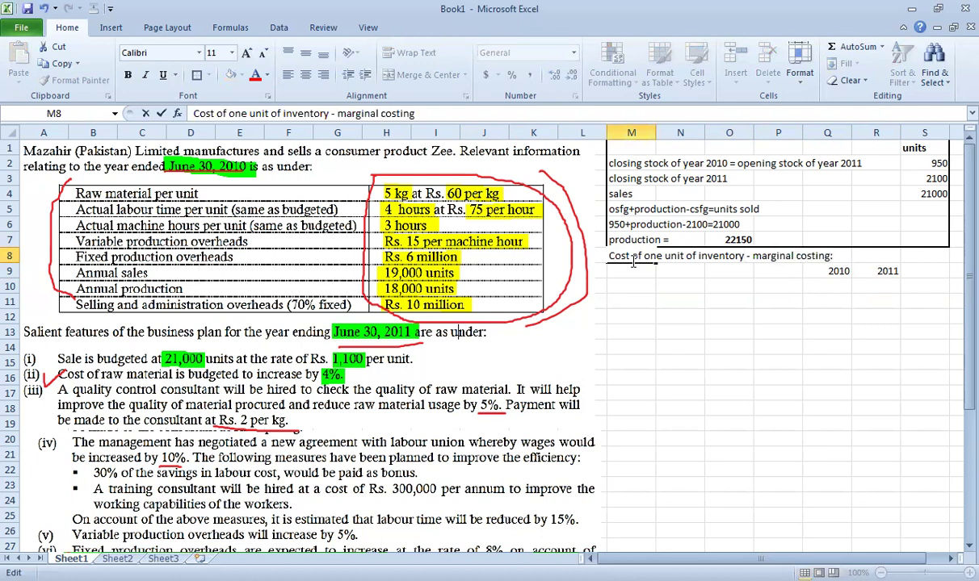
{"action": "type", "text": ": variable pr"}
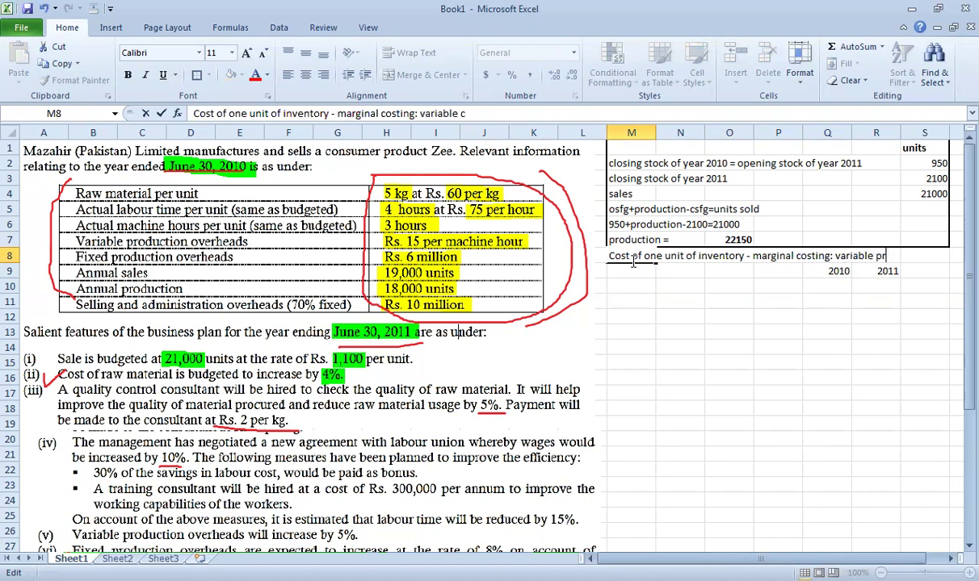
{"action": "type", "text": "oduction cost"}
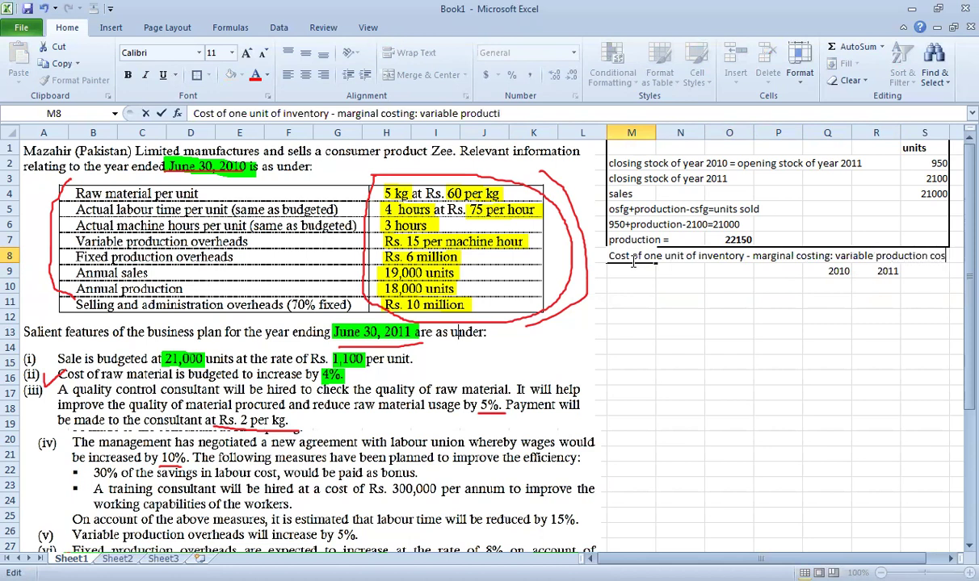
{"action": "key", "text": "Return"}
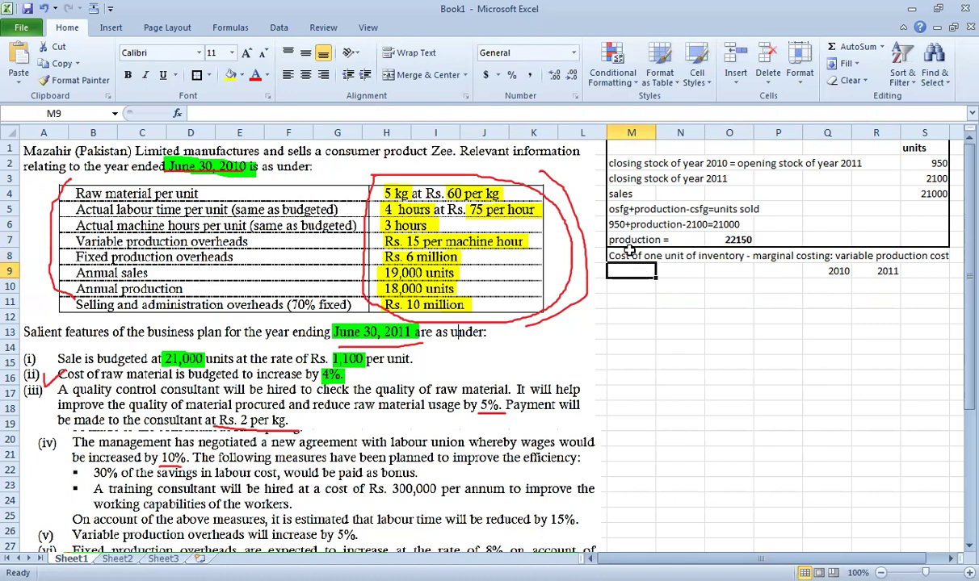
{"action": "left_click", "coordinate": [614, 256]}
{"action": "left_click", "coordinate": [808, 259]}
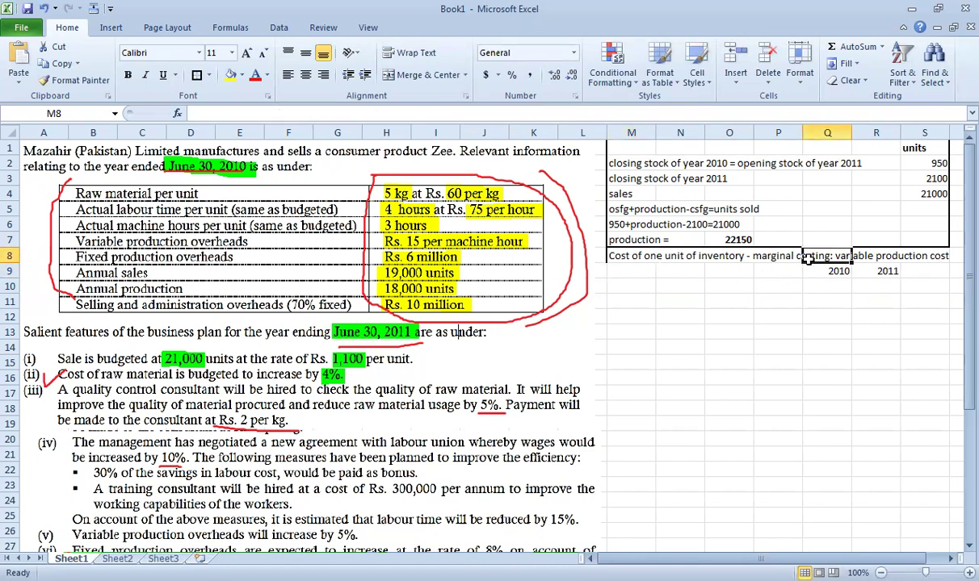
{"action": "key", "text": "Right"}
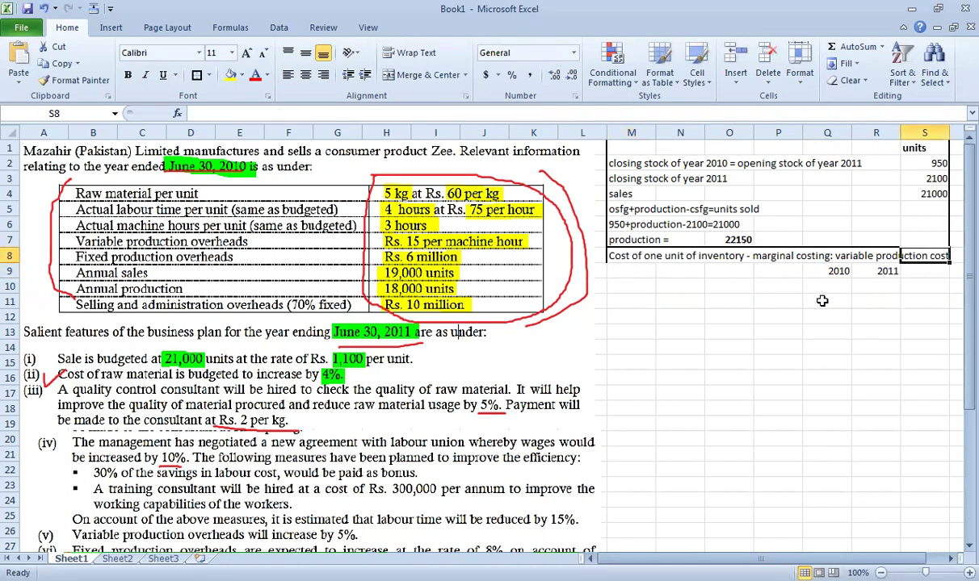
{"action": "key", "text": "Right"}
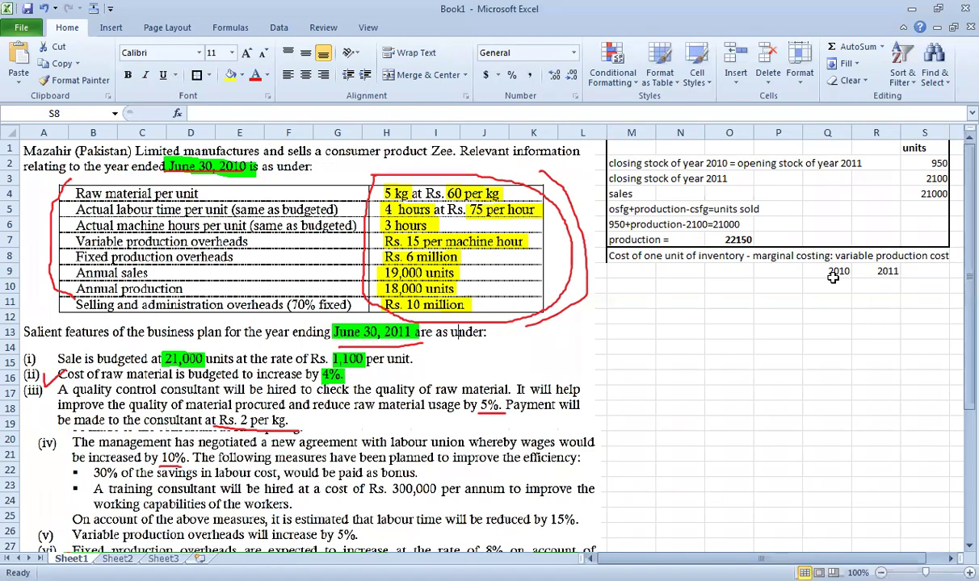
Make the year headings 2010 and 2011 in Q9:R9 bold
{"action": "left_click", "coordinate": [828, 284]}
{"action": "left_click_drag", "start_coordinate": [832, 272], "coordinate": [880, 273]}
{"action": "key", "text": "ctrl+b"}
{"action": "left_click", "coordinate": [818, 303]}
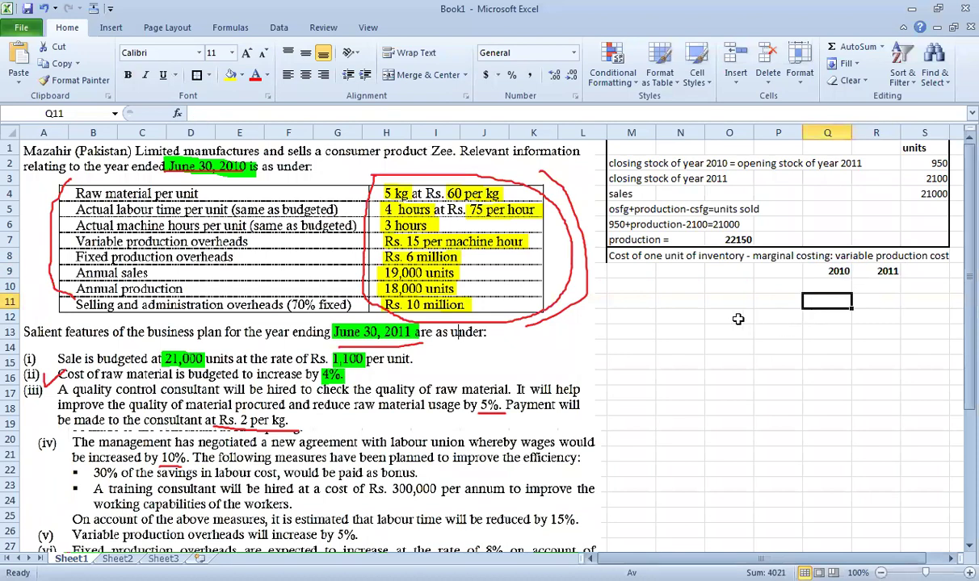
Add a "material" row label in O10 and calculate its 2010 unit cost in Q10 as =5*60
{"action": "left_click", "coordinate": [714, 299]}
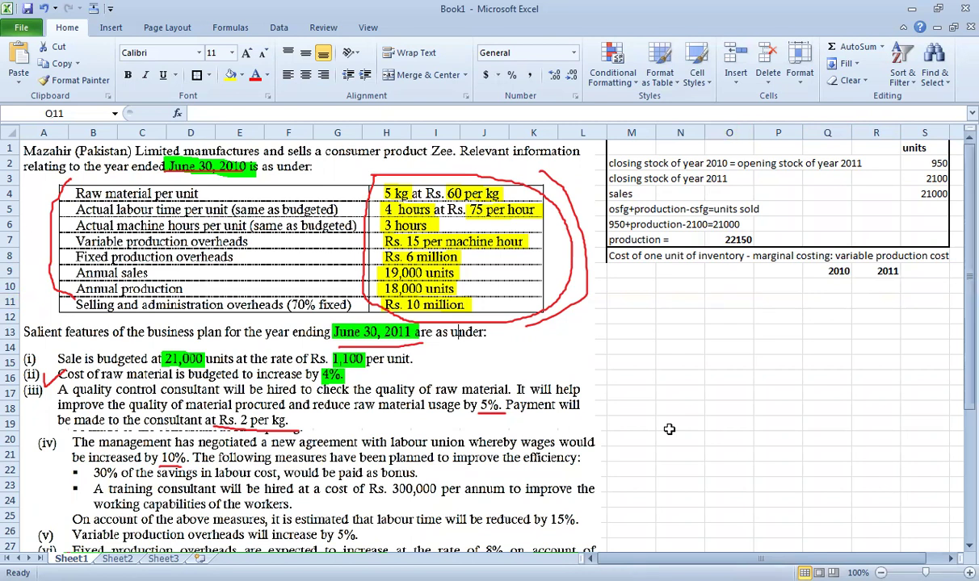
{"action": "left_click", "coordinate": [721, 287]}
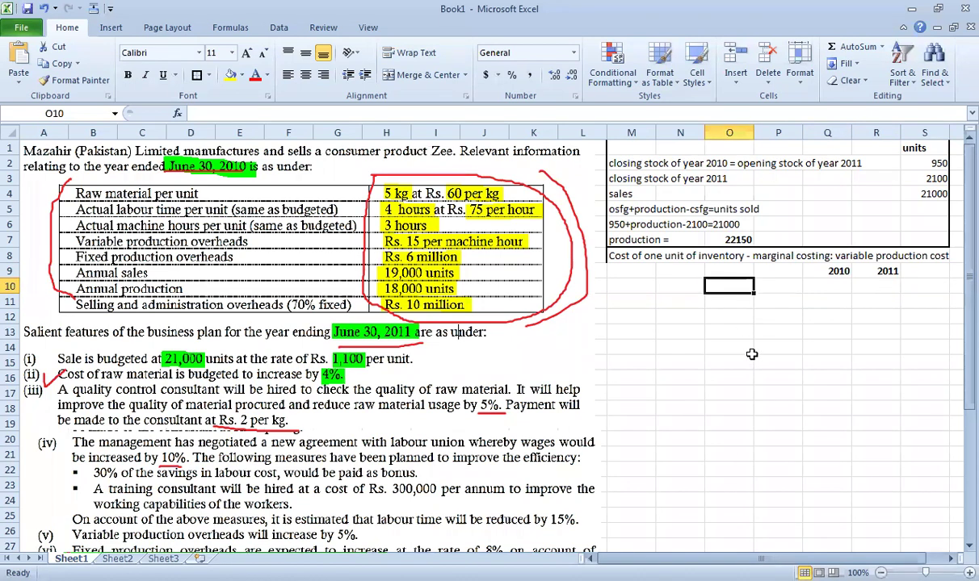
{"action": "type", "text": "material"}
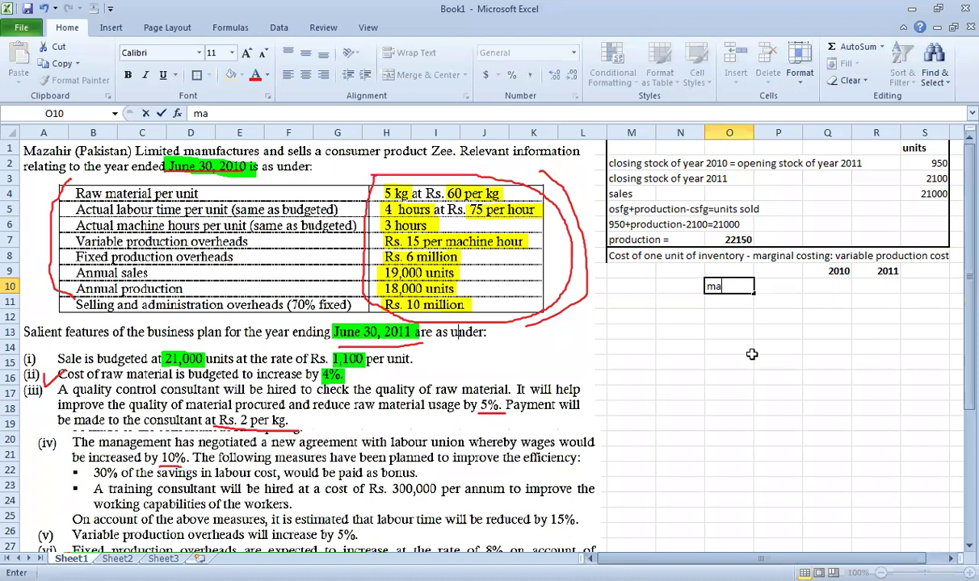
{"action": "key", "text": "Right"}
{"action": "key", "text": "Right"}
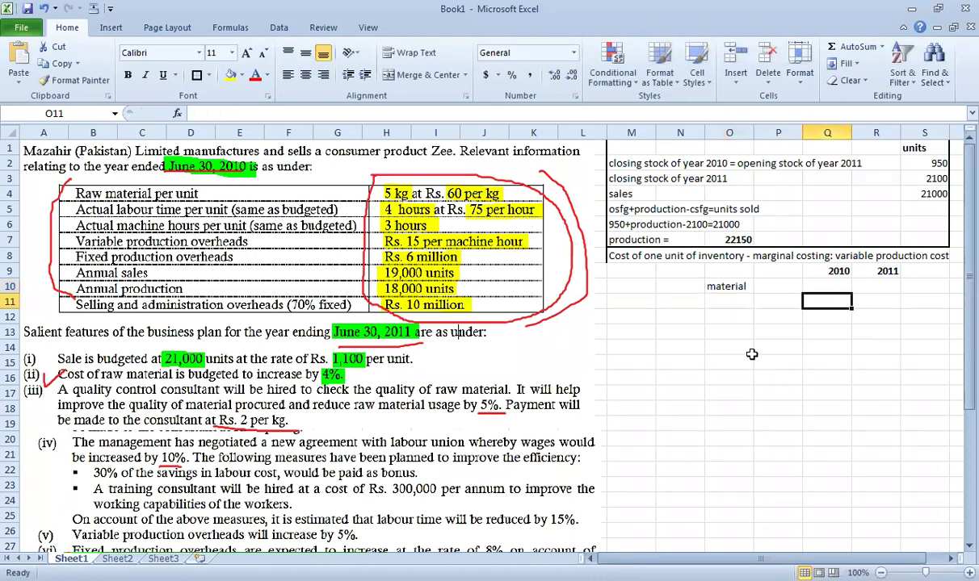
{"action": "type", "text": "="}
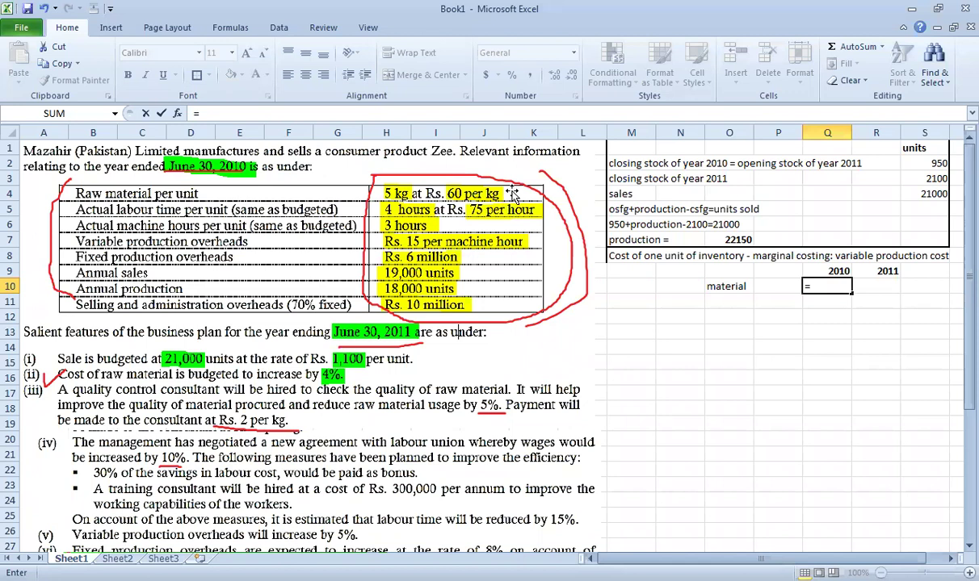
{"action": "type", "text": "5*60"}
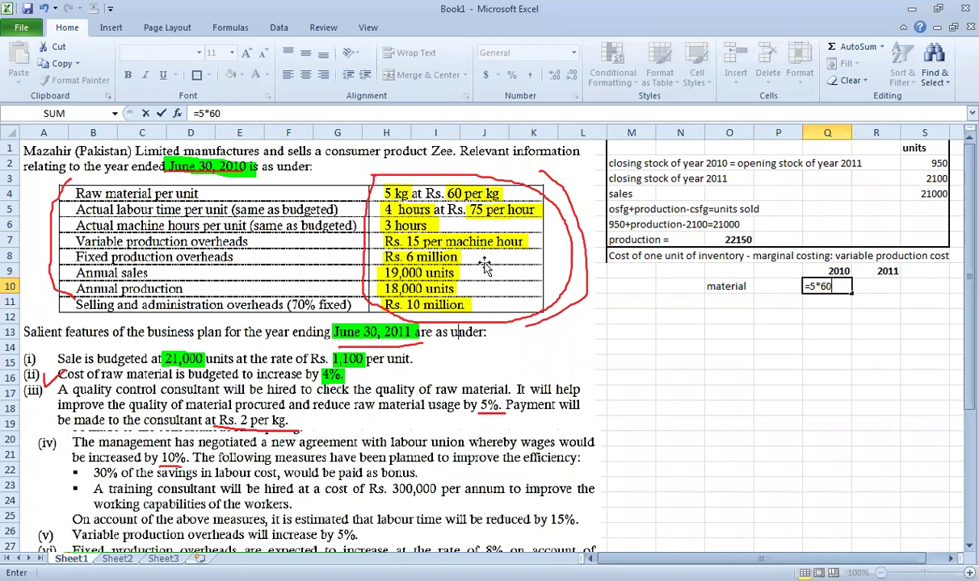
{"action": "key", "text": "Return"}
Add a "labour" row label in O11 and calculate its 2010 unit cost in Q11 as =4*75
{"action": "key", "text": "Up"}
{"action": "key", "text": "Left"}
{"action": "key", "text": "Down"}
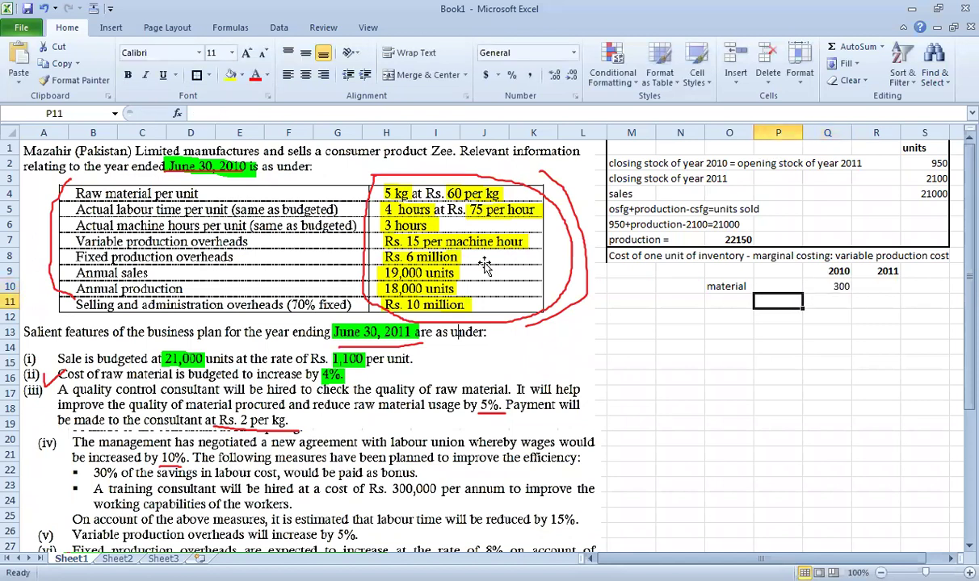
{"action": "key", "text": "Left"}
{"action": "type", "text": "labour"}
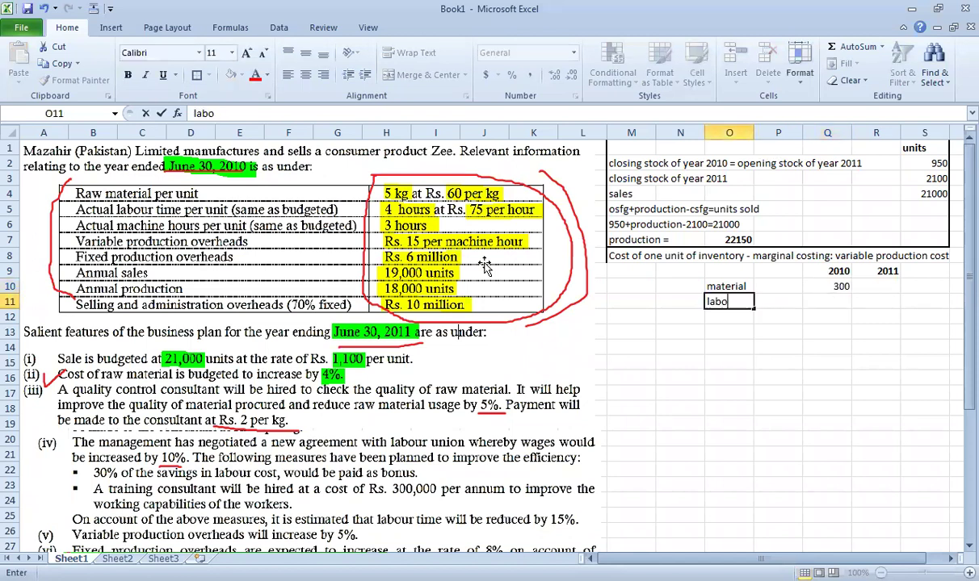
{"action": "key", "text": "Return"}
{"action": "key", "text": "Up"}
{"action": "key", "text": "Right"}
{"action": "key", "text": "Right"}
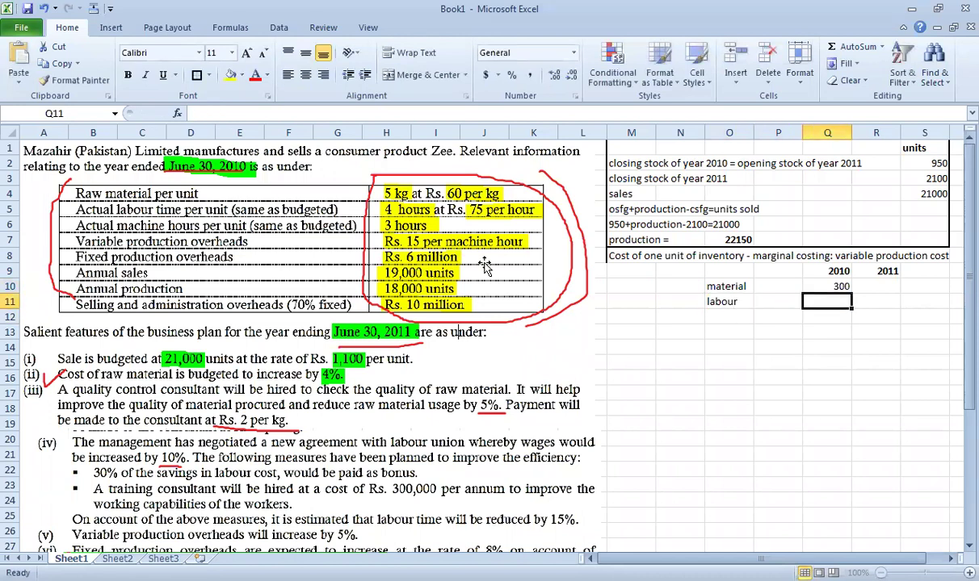
{"action": "type", "text": "=4"}
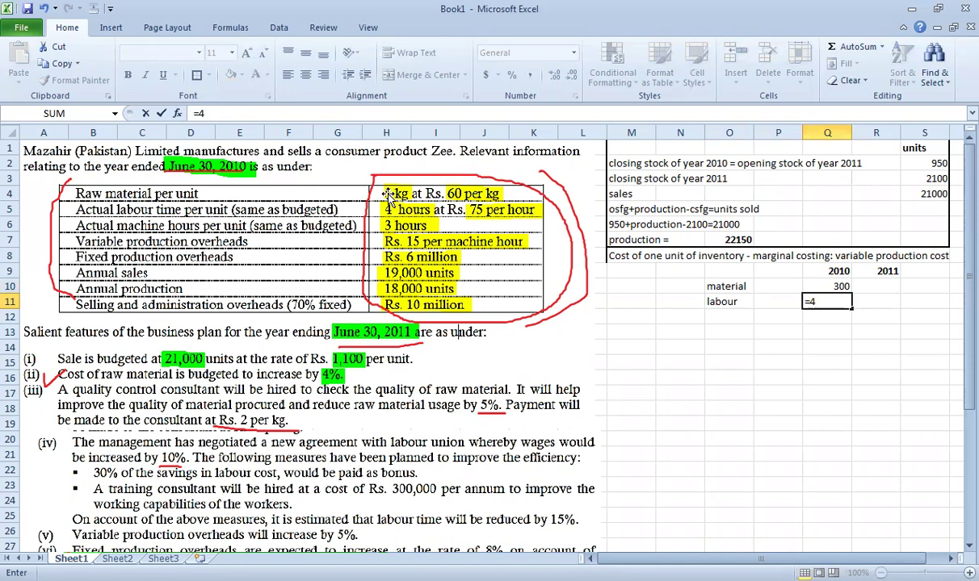
{"action": "type", "text": "*75"}
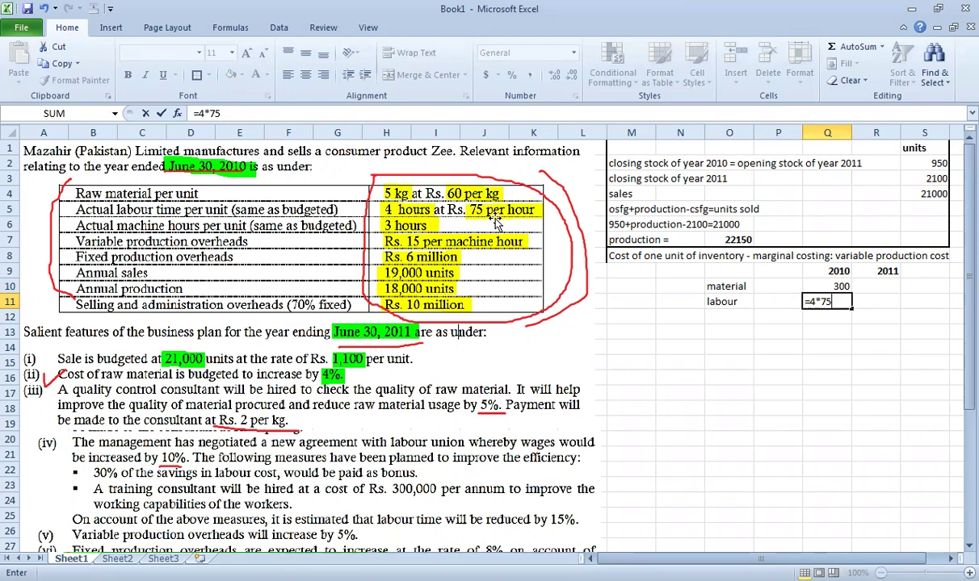
{"action": "key", "text": "Return"}
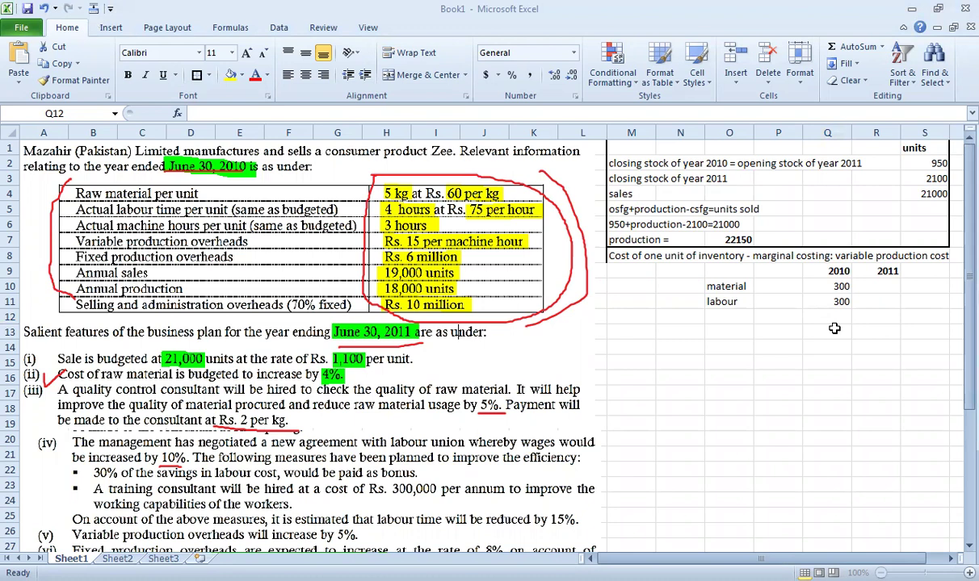
Review the formulas behind the 2010 material and labour costs in Q10 and Q11
{"action": "left_click", "coordinate": [834, 291]}
{"action": "key", "text": "F2"}
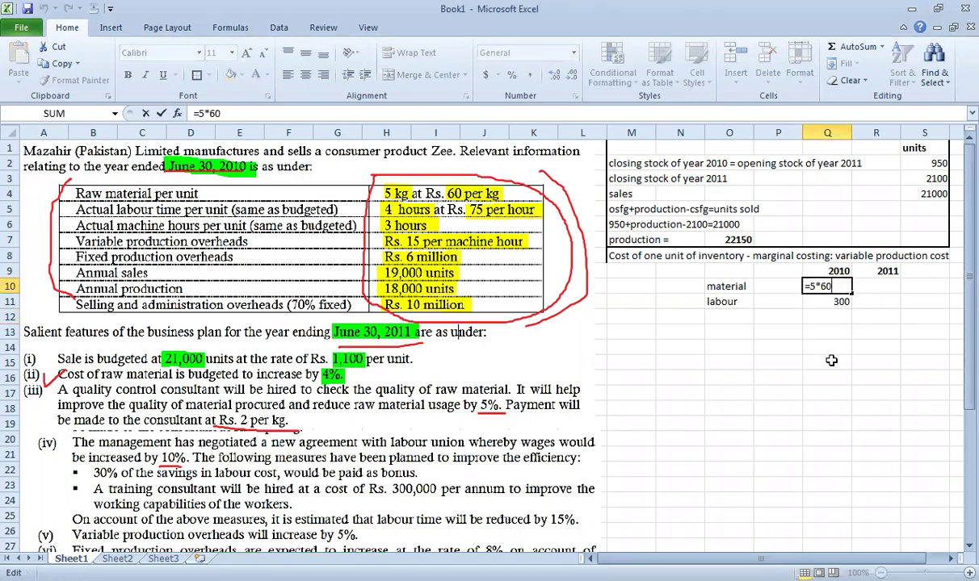
{"action": "key", "text": "Return"}
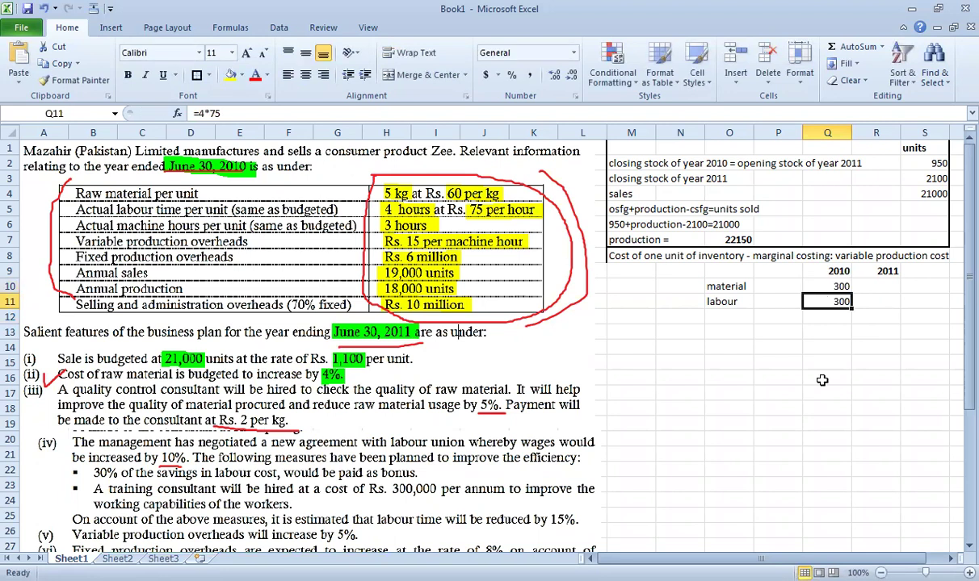
{"action": "key", "text": "F2"}
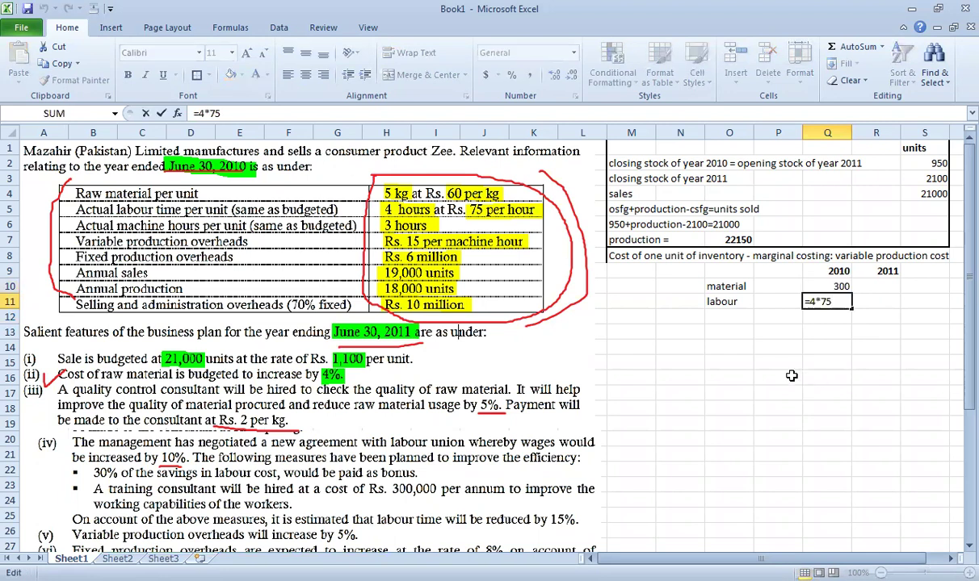
Add a "v.p.o/h" row label in O12 and calculate its 2010 unit cost in Q12 as =3*15
{"action": "left_click", "coordinate": [711, 315]}
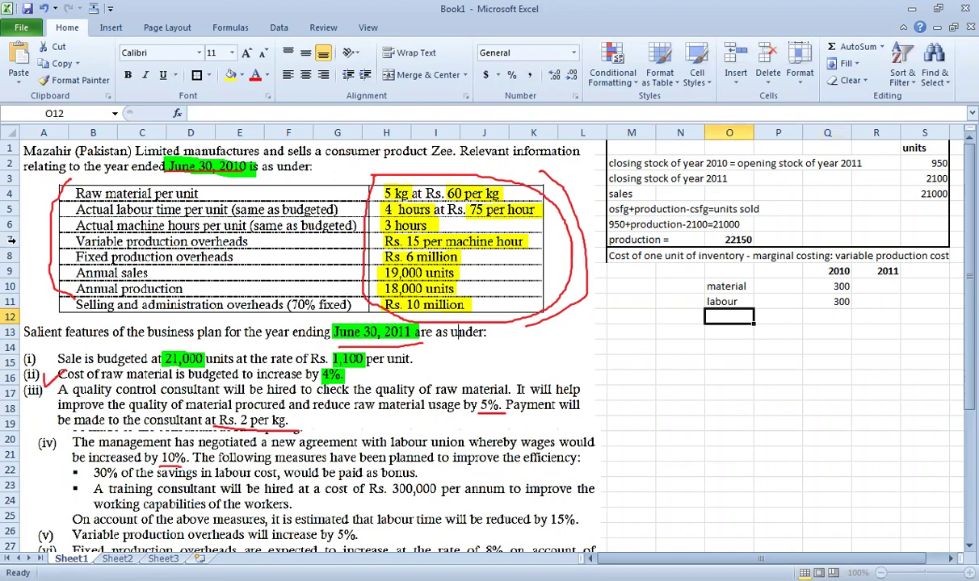
{"action": "type", "text": "v"}
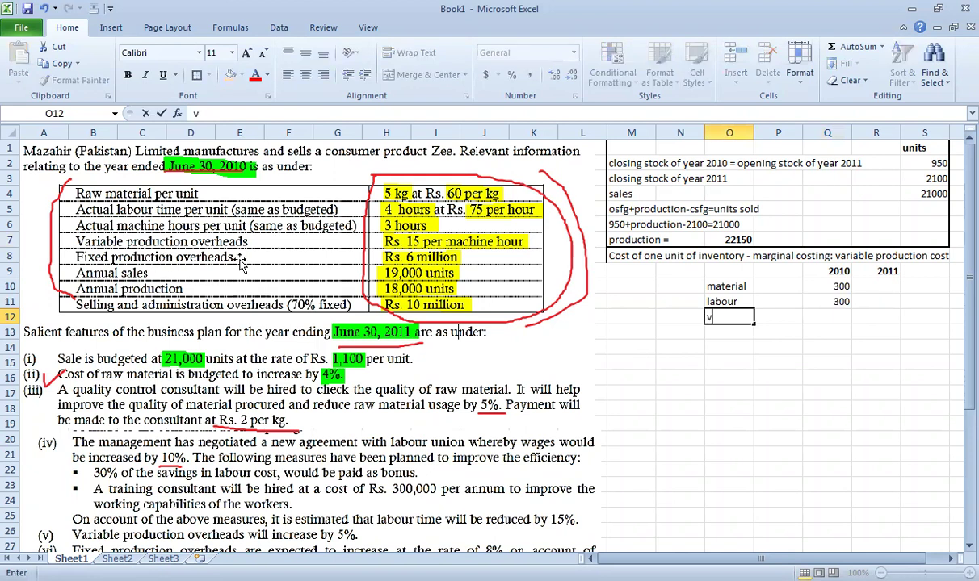
{"action": "type", "text": ".p.o/h"}
{"action": "key", "text": "Return"}
{"action": "key", "text": "Up"}
{"action": "key", "text": "Right"}
{"action": "key", "text": "Right"}
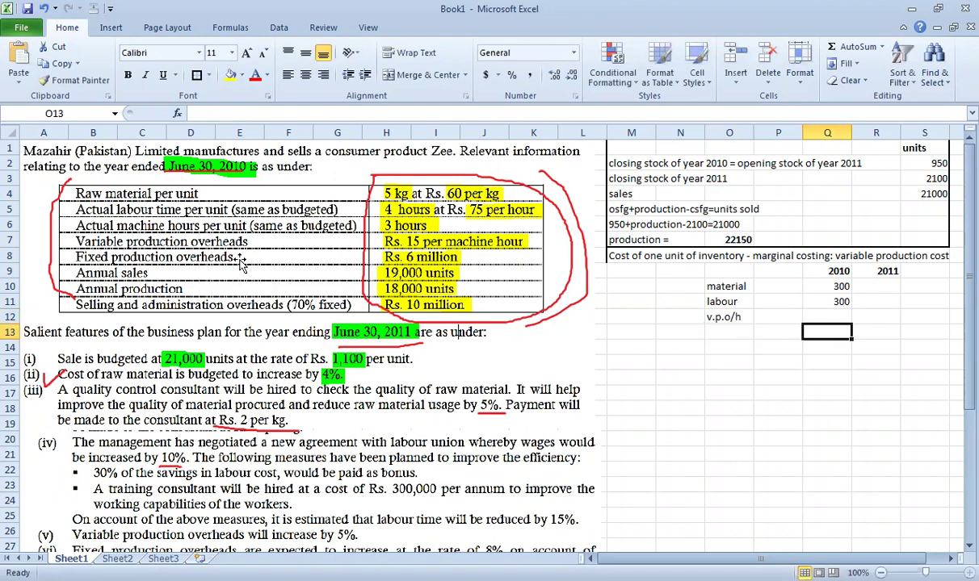
{"action": "type", "text": "="}
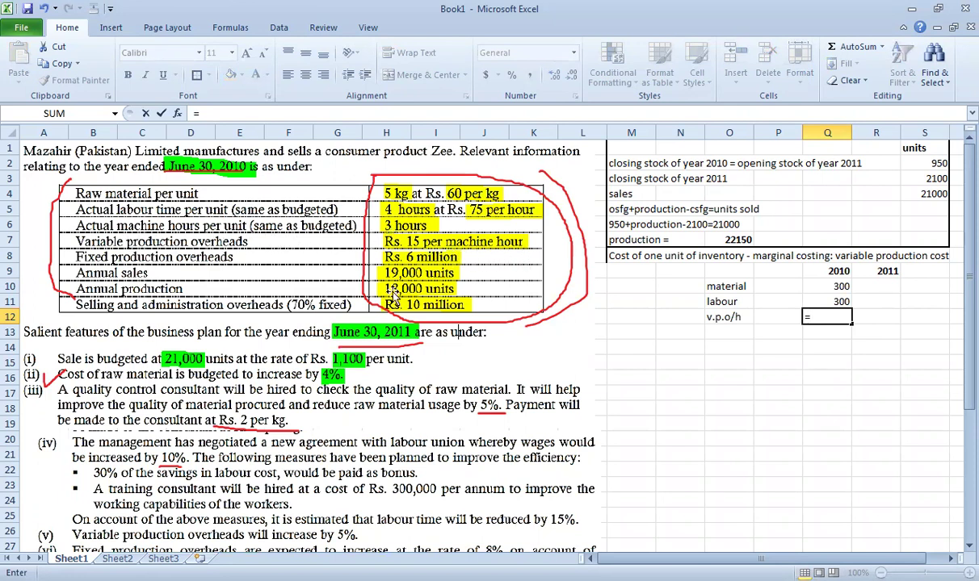
{"action": "type", "text": "3*15"}
{"action": "key", "text": "ctrl+Return"}
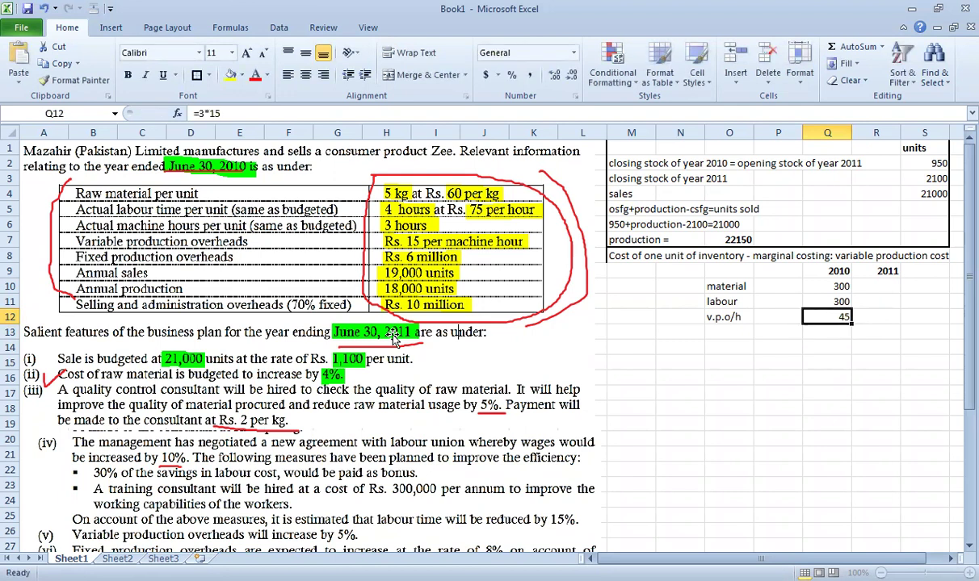
Try to total the 2010 material, labour and v.p.o/h costs in Q14 with =SUM(Q10:Q12)
{"action": "key", "text": "Down"}
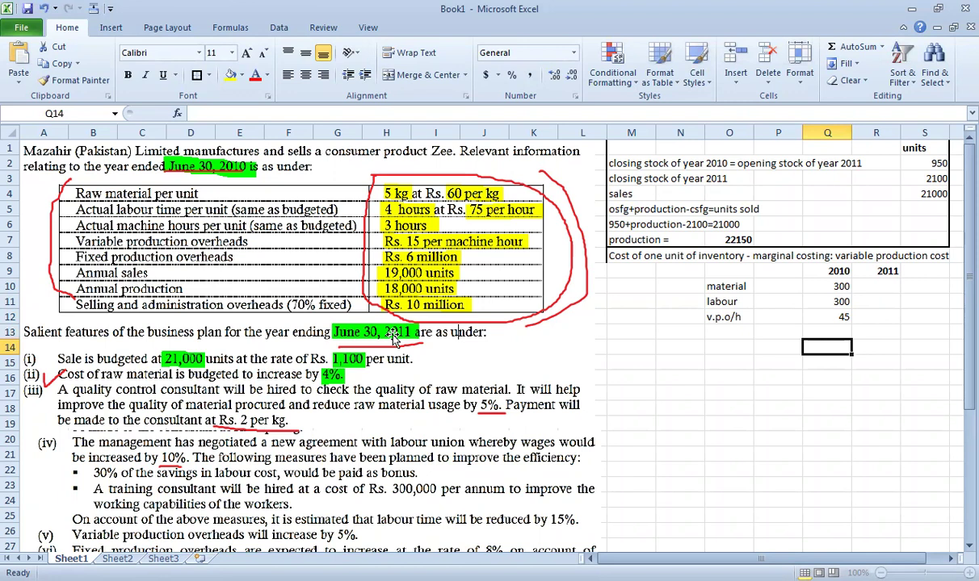
{"action": "key", "text": "alt+equal"}
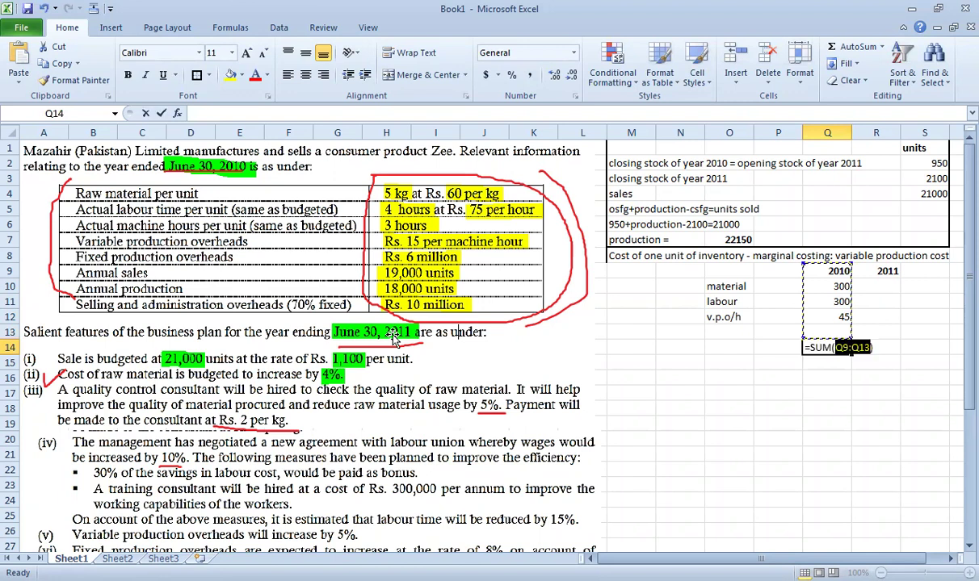
{"action": "key", "text": "shift+Up"}
{"action": "key", "text": "shift+Up"}
{"action": "key", "text": "shift+Up"}
{"action": "key", "text": "shift+Down"}
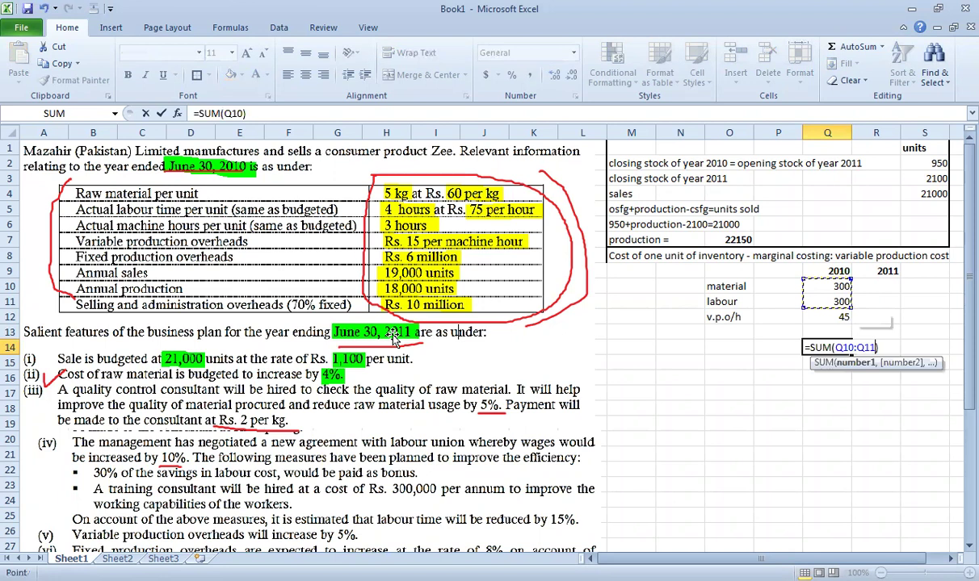
{"action": "key", "text": "shift+Down"}
{"action": "key", "text": "ctrl+Return"}
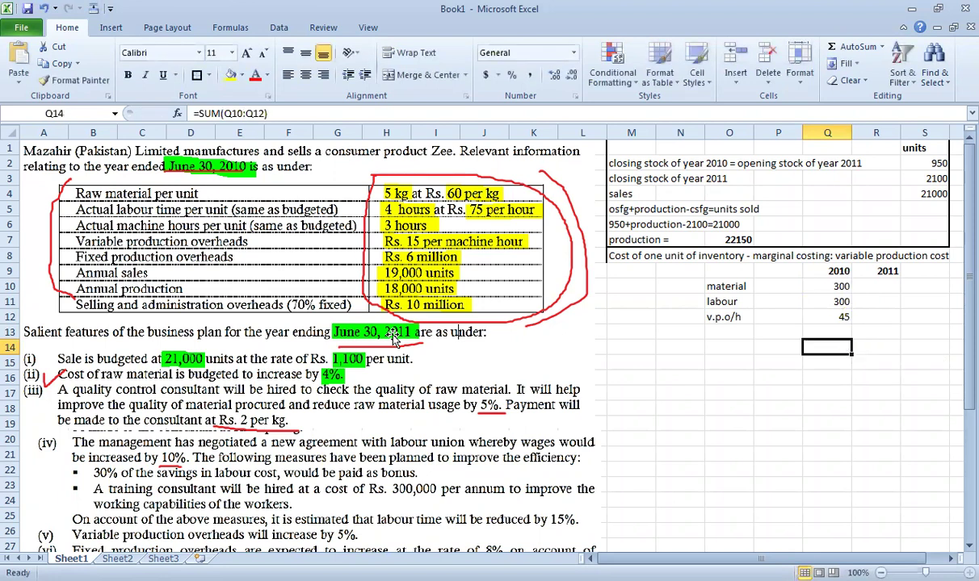
{"action": "key", "text": "Up"}
{"action": "key", "text": "Down"}
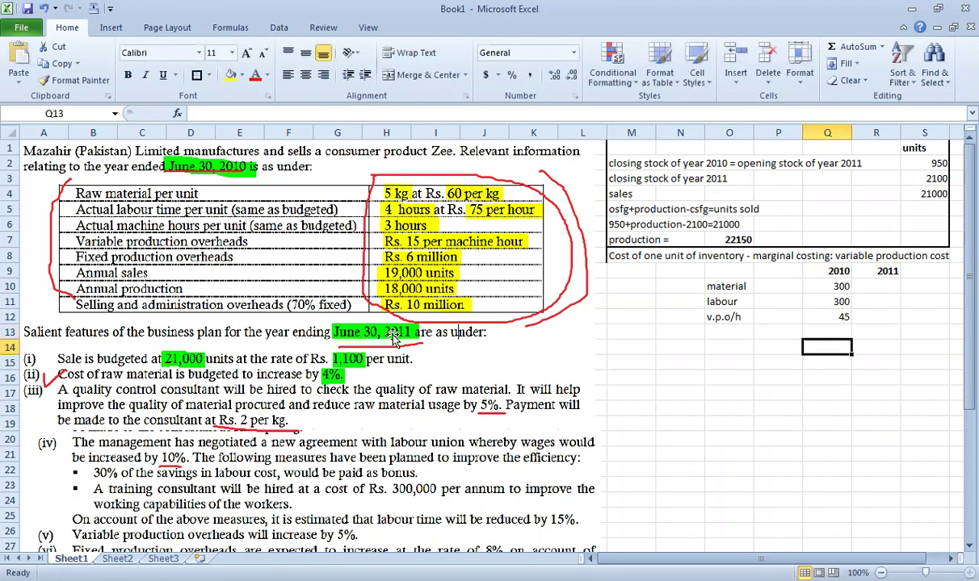
Total the 2010 material, labour and v.p.o/h unit costs in Q14 with =SUM(Q10:Q12)
{"action": "key", "text": "alt+equal"}
{"action": "key", "text": "Up"}
{"action": "key", "text": "Up"}
{"action": "key", "text": "Up"}
{"action": "key", "text": "Up"}
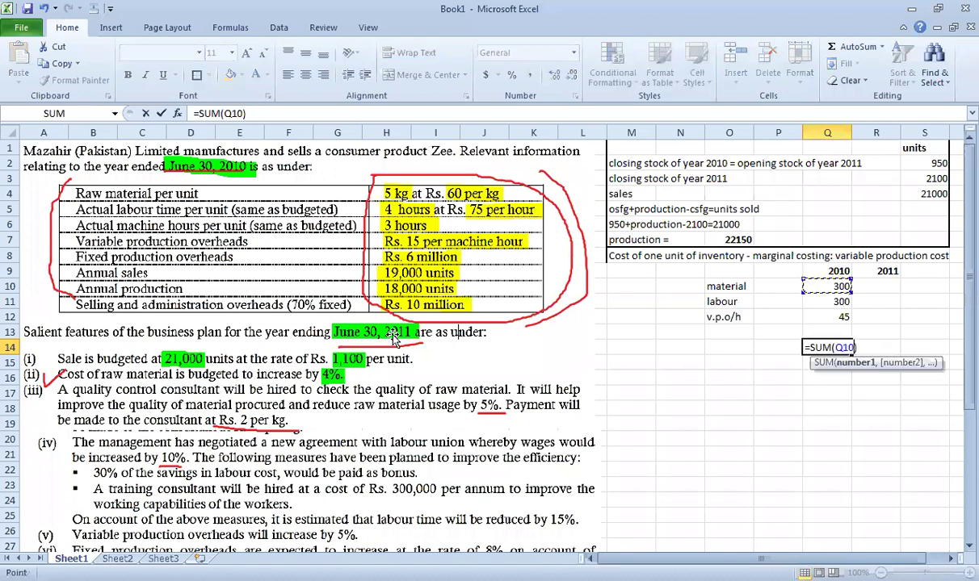
{"action": "key", "text": "shift+Down"}
{"action": "key", "text": "shift+Down"}
{"action": "key", "text": "ctrl+Return"}
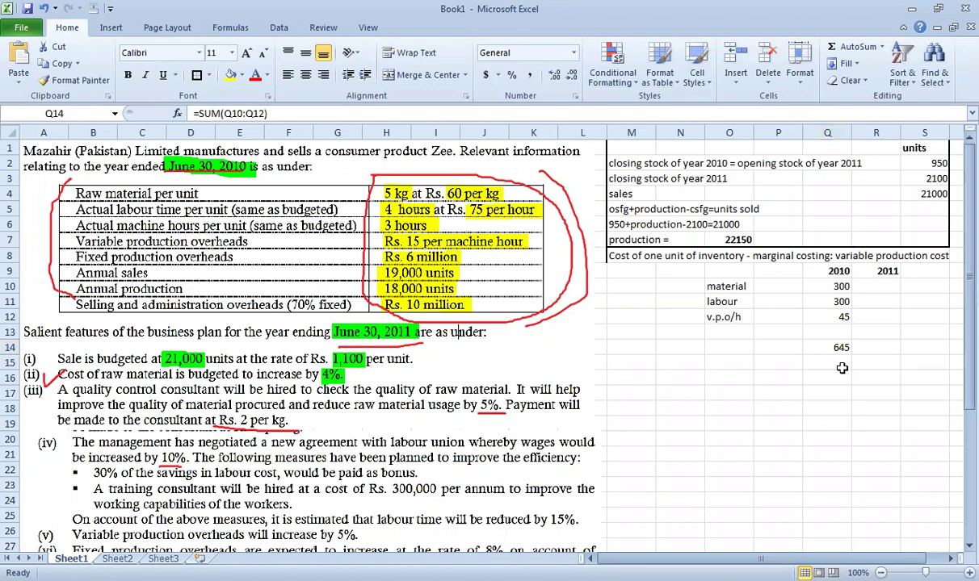
Review the formulas behind the 2010 material, labour and v.p.o/h costs in Q10:Q12 and their total in Q14
{"action": "left_click", "coordinate": [807, 285]}
{"action": "left_click", "coordinate": [832, 302]}
{"action": "left_click", "coordinate": [842, 316]}
{"action": "left_click", "coordinate": [832, 347]}
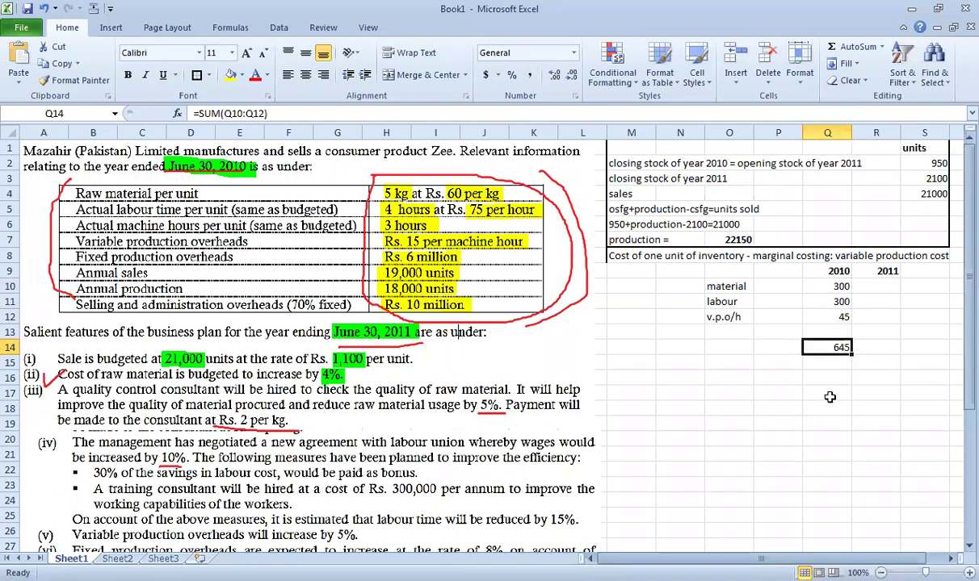
{"action": "left_click", "coordinate": [831, 301]}
{"action": "left_click", "coordinate": [832, 285]}
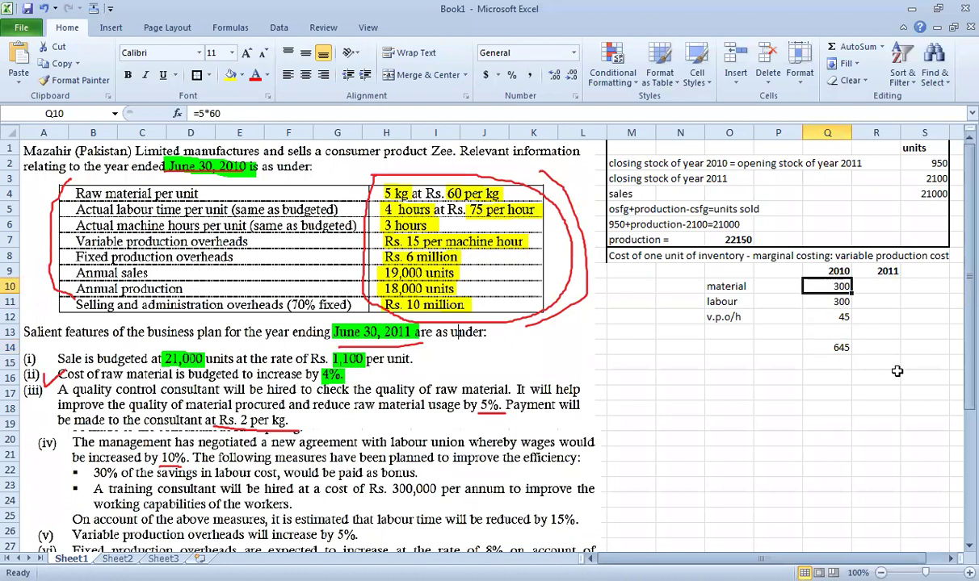
{"action": "key", "text": "F2"}
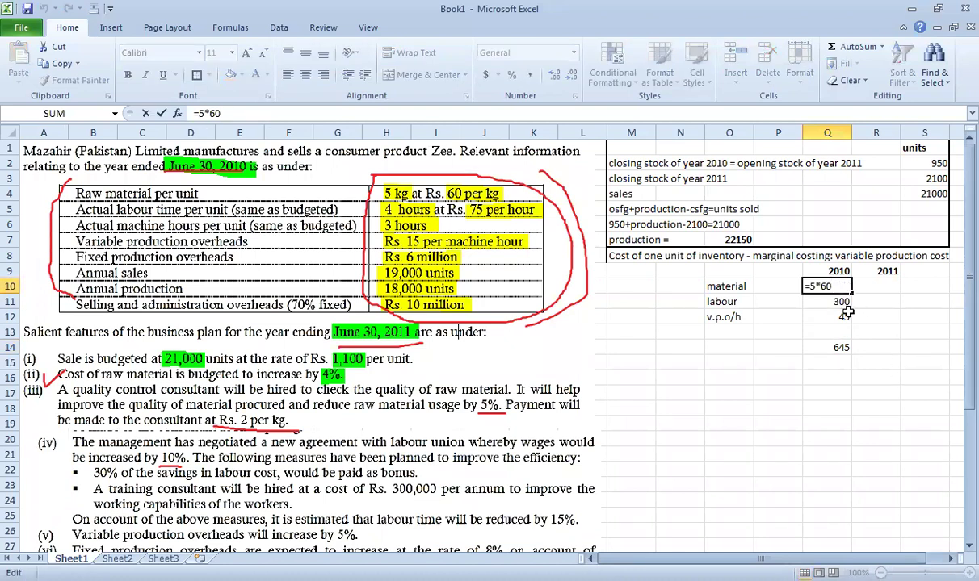
{"action": "key", "text": "Return"}
{"action": "key", "text": "F2"}
{"action": "key", "text": "Return"}
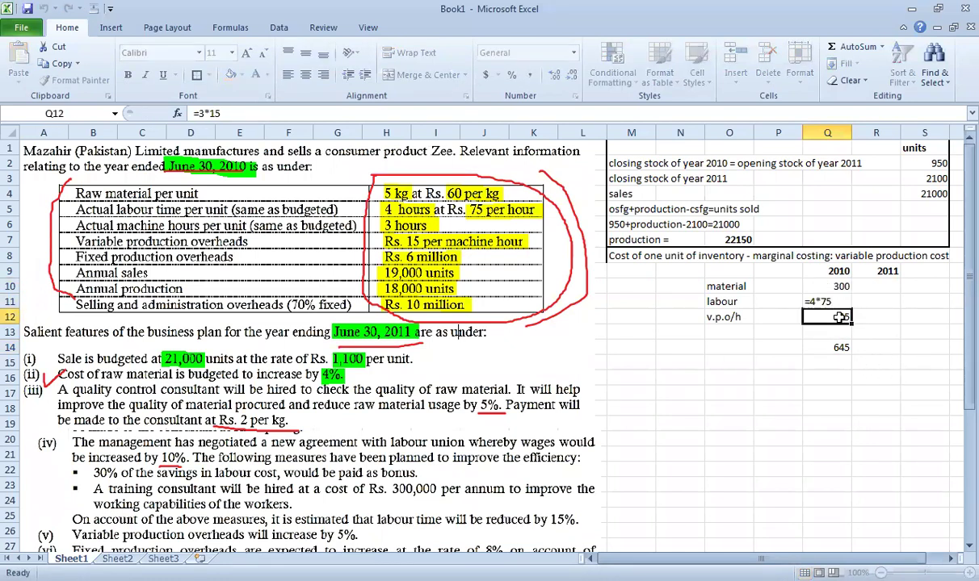
{"action": "key", "text": "F2"}
{"action": "key", "text": "Return"}
{"action": "key", "text": "Return"}
{"action": "key", "text": "F2"}
{"action": "key", "text": "ctrl+Return"}
Enter the heading "cost of one unit of inventory - absorption costin: fixed + var prod cost" in M15
{"action": "key", "text": "Down"}
{"action": "key", "text": "Left"}
{"action": "key", "text": "Left"}
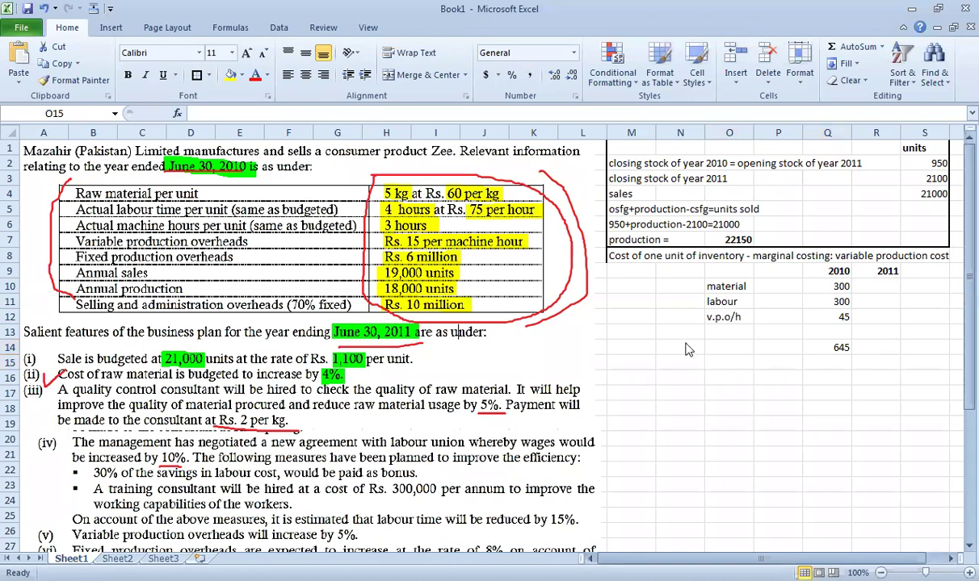
{"action": "left_click", "coordinate": [638, 363]}
{"action": "type", "text": "cos"}
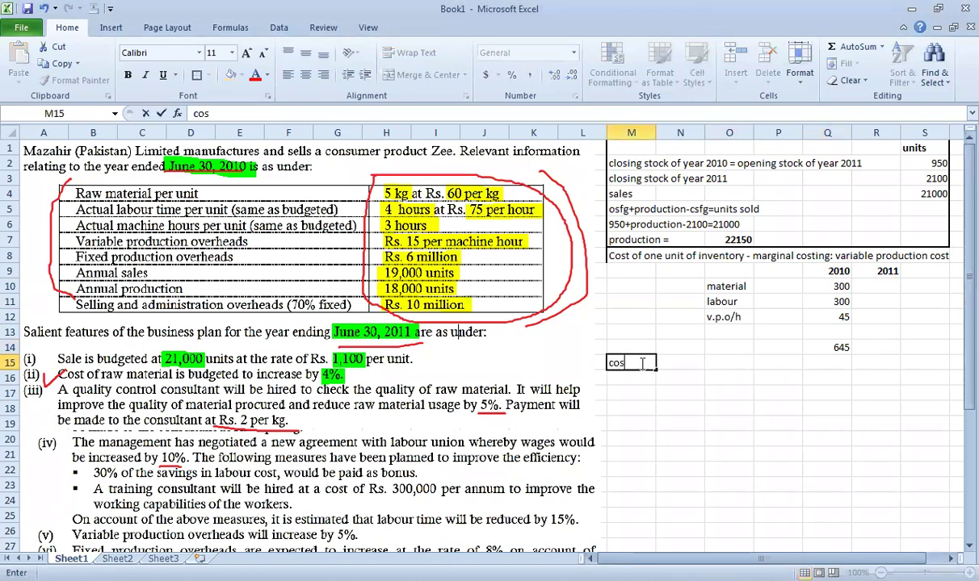
{"action": "type", "text": "t of pne unit of inven"}
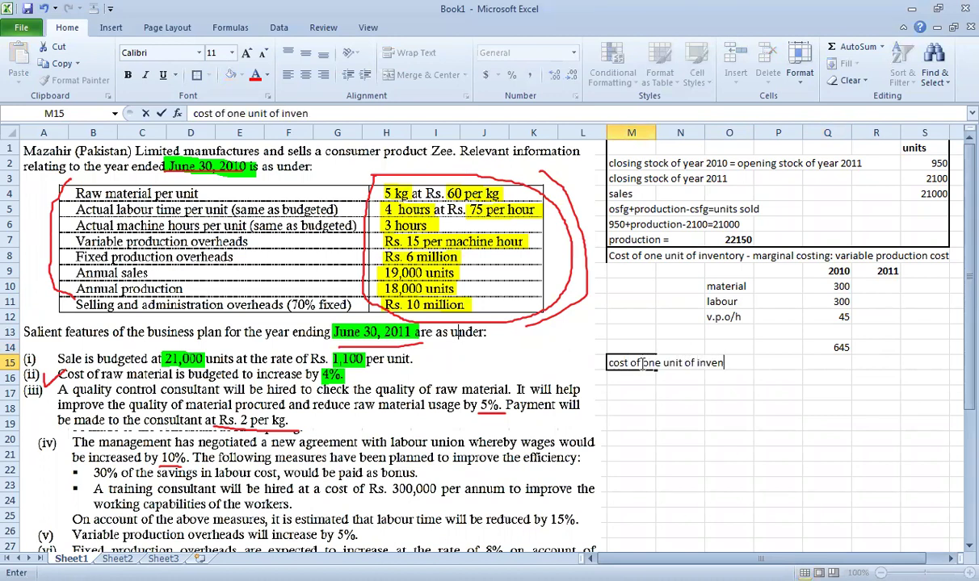
{"action": "type", "text": "tory - absorptio"}
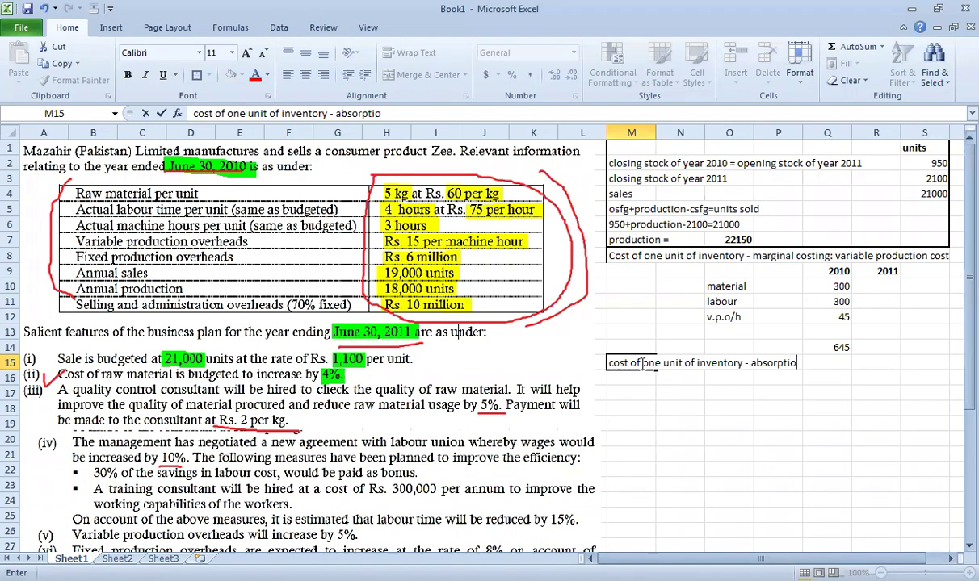
{"action": "type", "text": "n costing"}
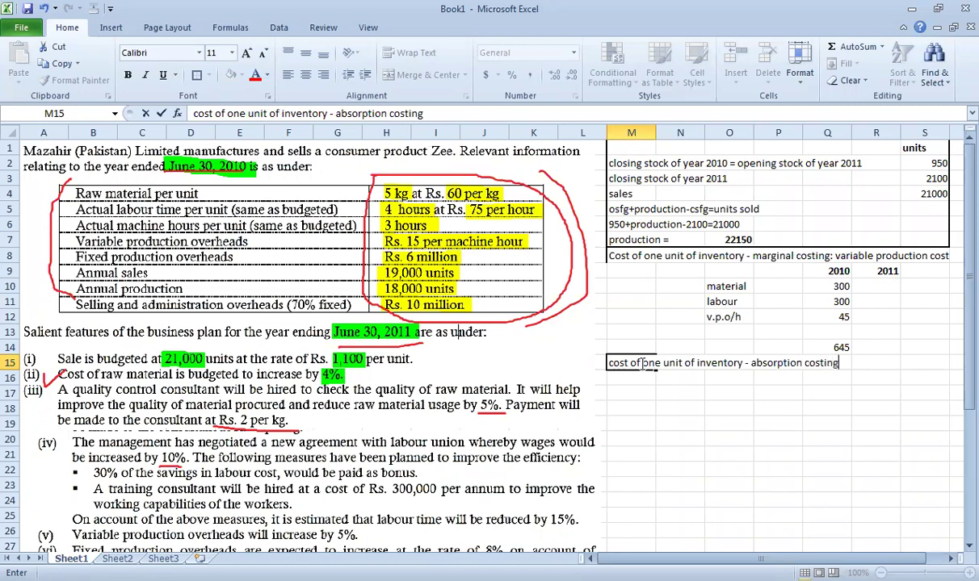
{"action": "key", "text": "BackSpace"}
{"action": "type", "text": ": fixed + var prod cost"}
{"action": "key", "text": "Return"}
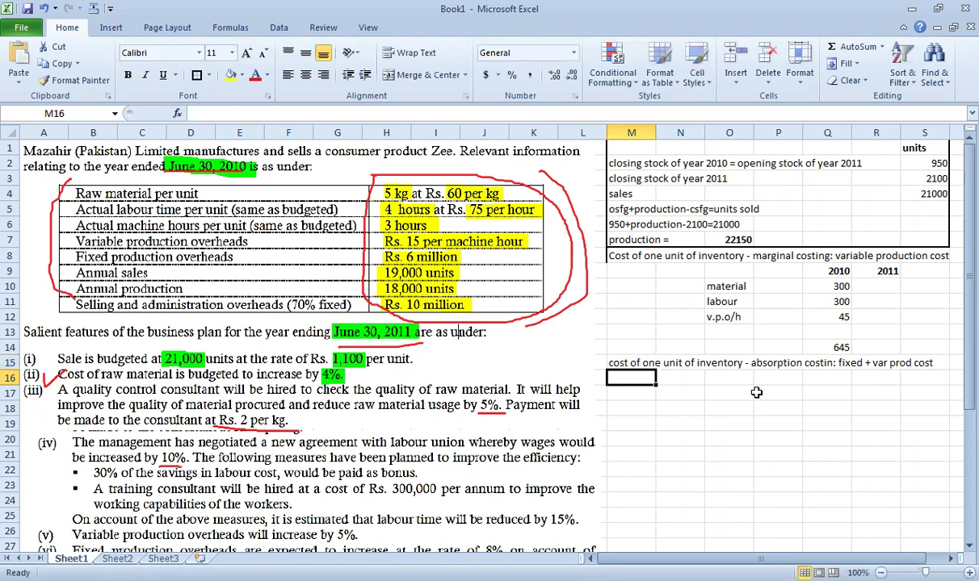
Bring the 2010 marginal unit cost total into Q16 of the absorption costing section with =Q14
{"action": "left_click", "coordinate": [771, 367]}
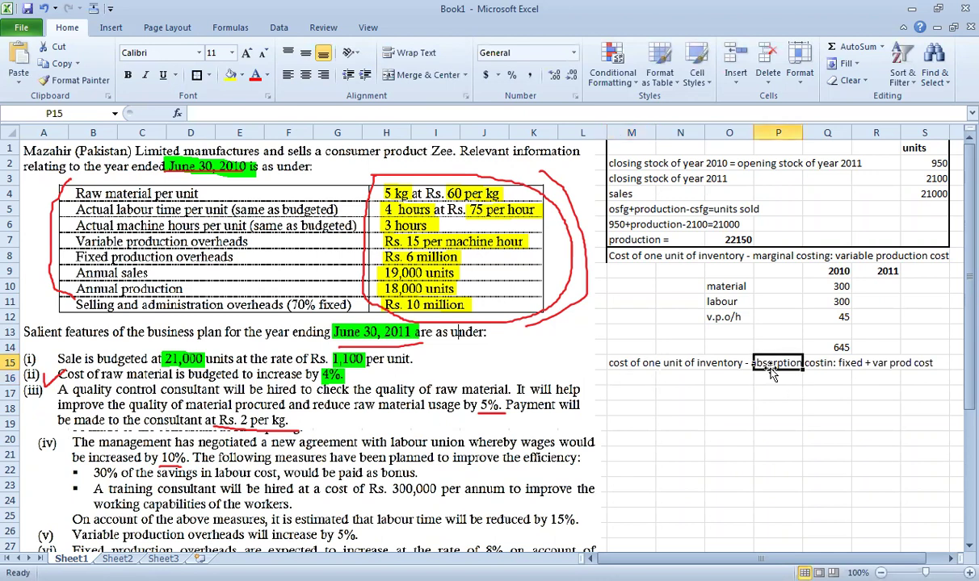
{"action": "left_click", "coordinate": [862, 363]}
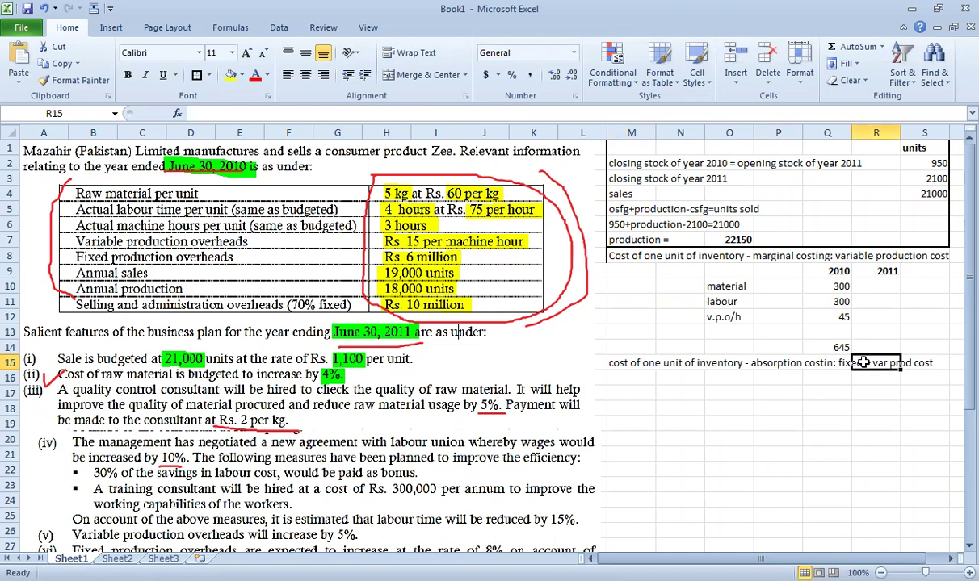
{"action": "left_click", "coordinate": [858, 255]}
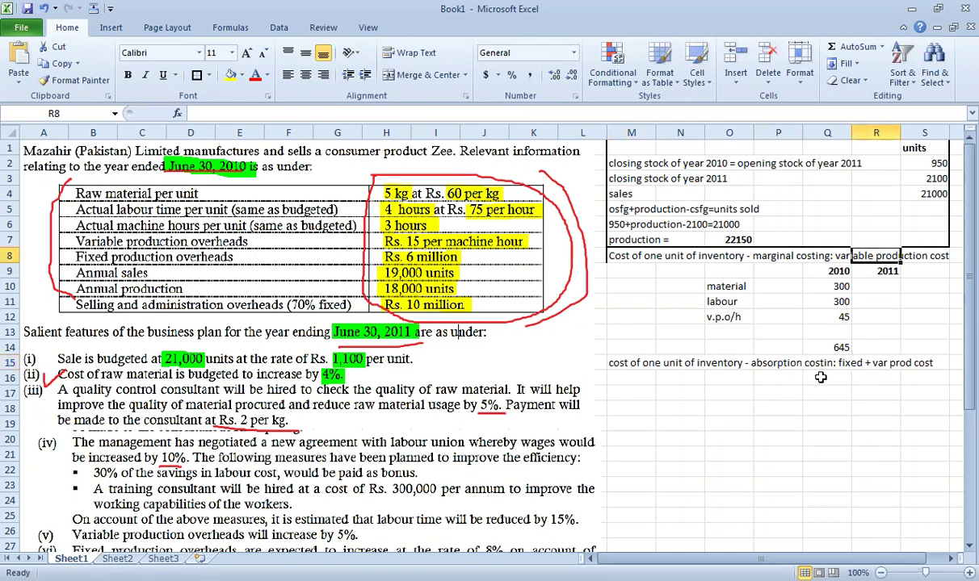
{"action": "left_click", "coordinate": [820, 377]}
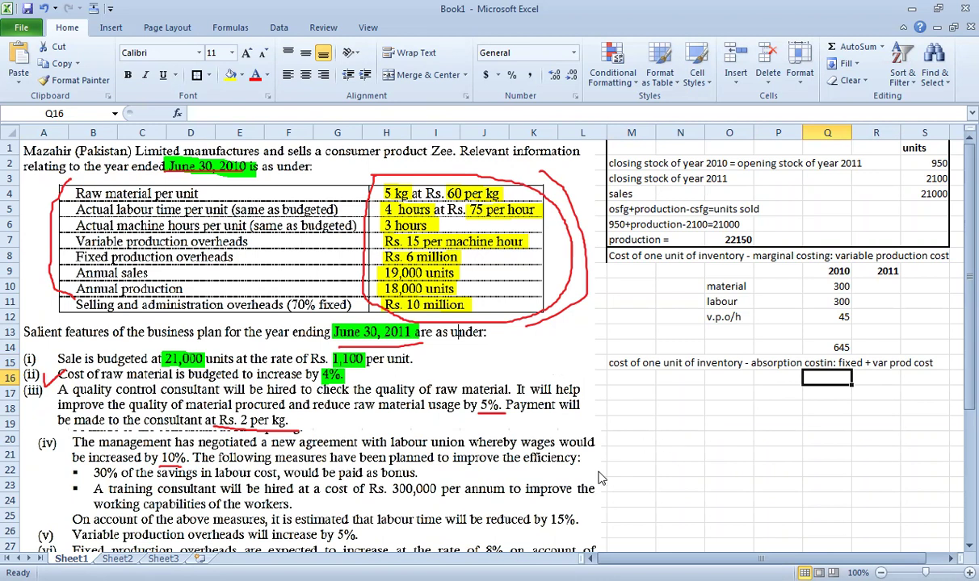
{"action": "type", "text": "="}
{"action": "left_click", "coordinate": [822, 347]}
{"action": "key", "text": "Return"}
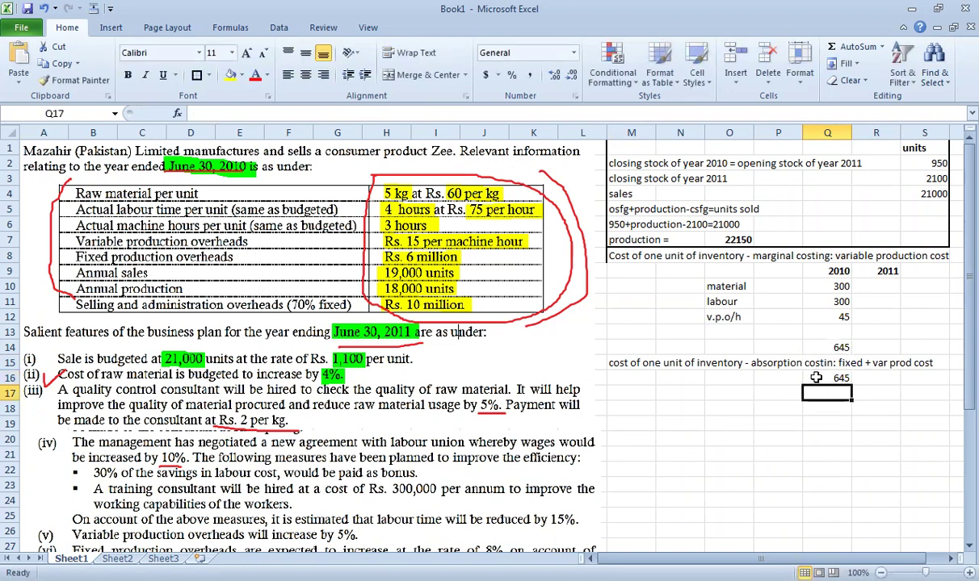
{"action": "left_click", "coordinate": [815, 378]}
{"action": "left_click", "coordinate": [817, 348]}
{"action": "left_click", "coordinate": [817, 378]}
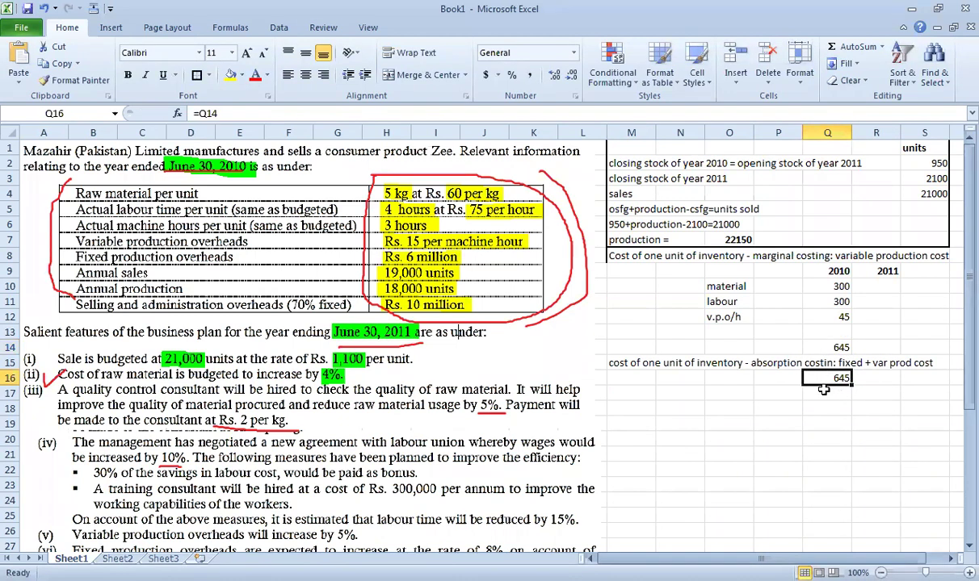
Add the row labels "variable production cost" in N16, "fixed production cost" in N17 and "oar" in N18
{"action": "left_click", "coordinate": [687, 380]}
{"action": "type", "text": "var"}
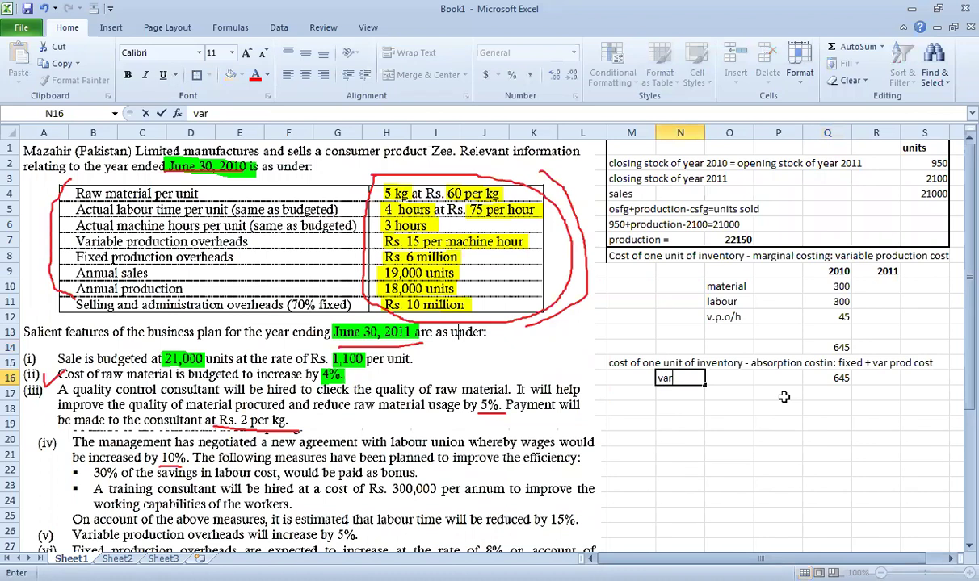
{"action": "type", "text": "iable production cost"}
{"action": "key", "text": "Return"}
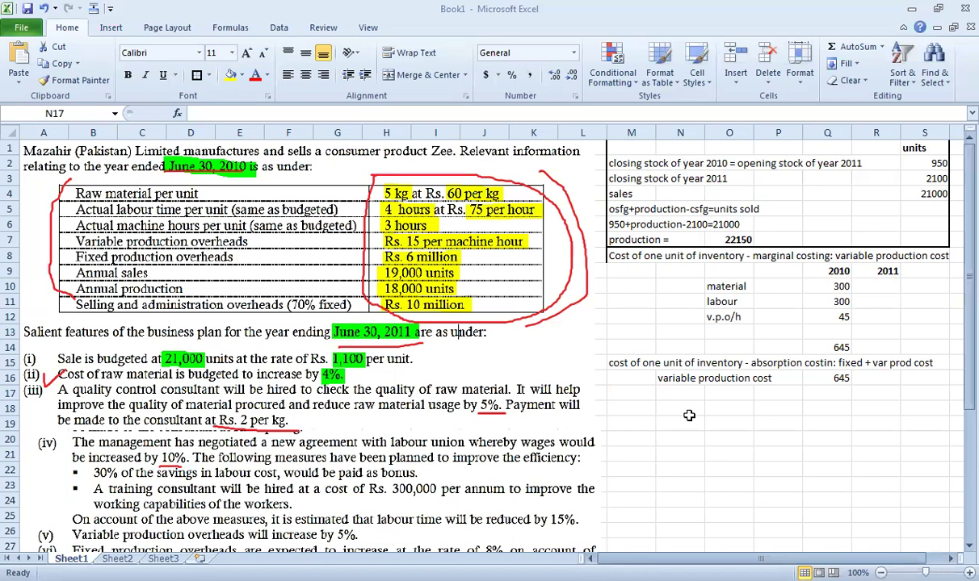
{"action": "left_click", "coordinate": [669, 394]}
{"action": "type", "text": "fixed"}
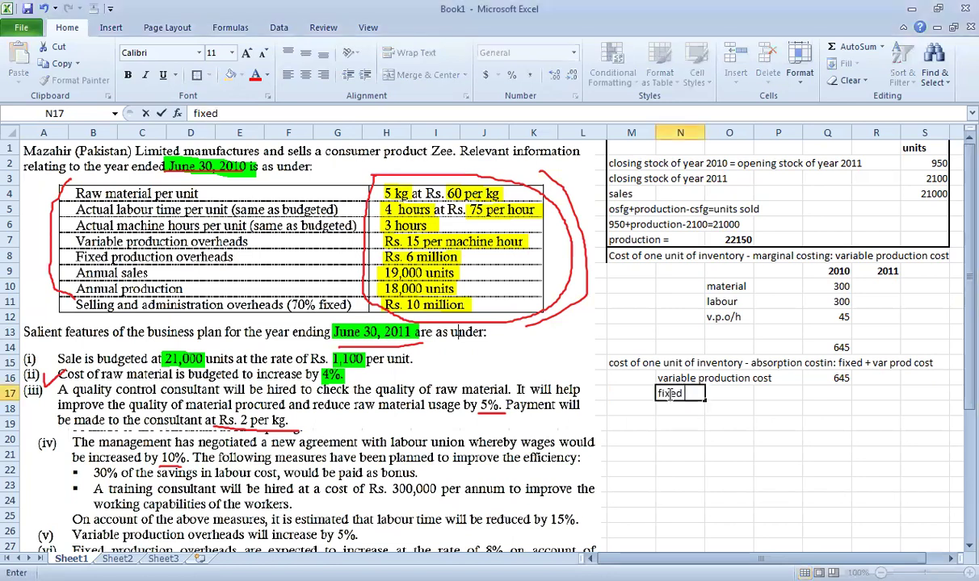
{"action": "type", "text": " production cost"}
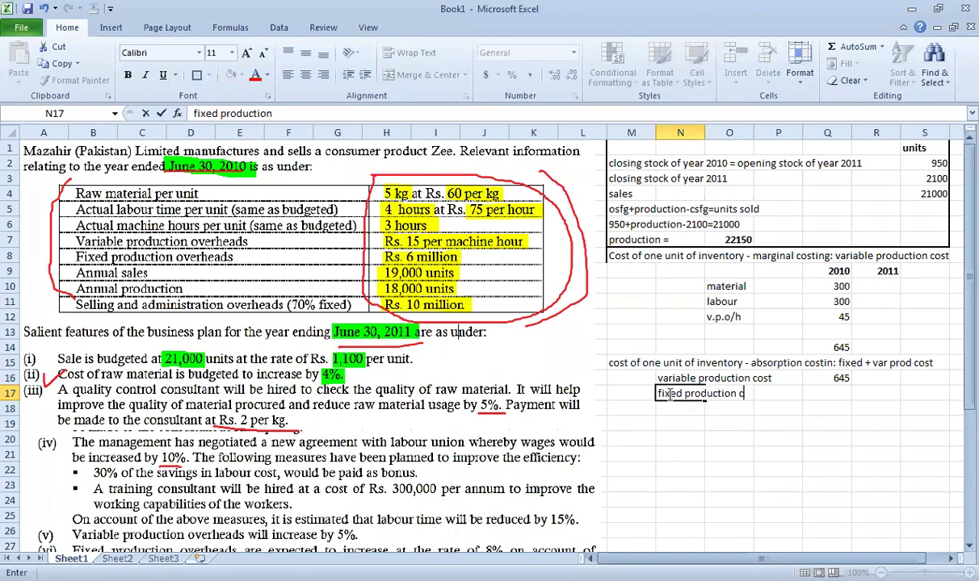
{"action": "key", "text": "Return"}
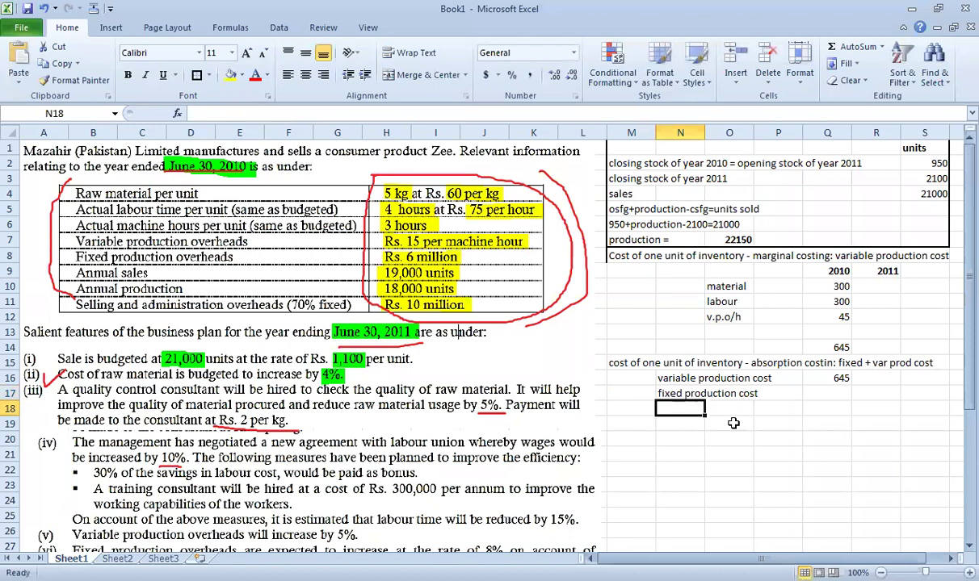
{"action": "type", "text": "oar"}
{"action": "key", "text": "Return"}
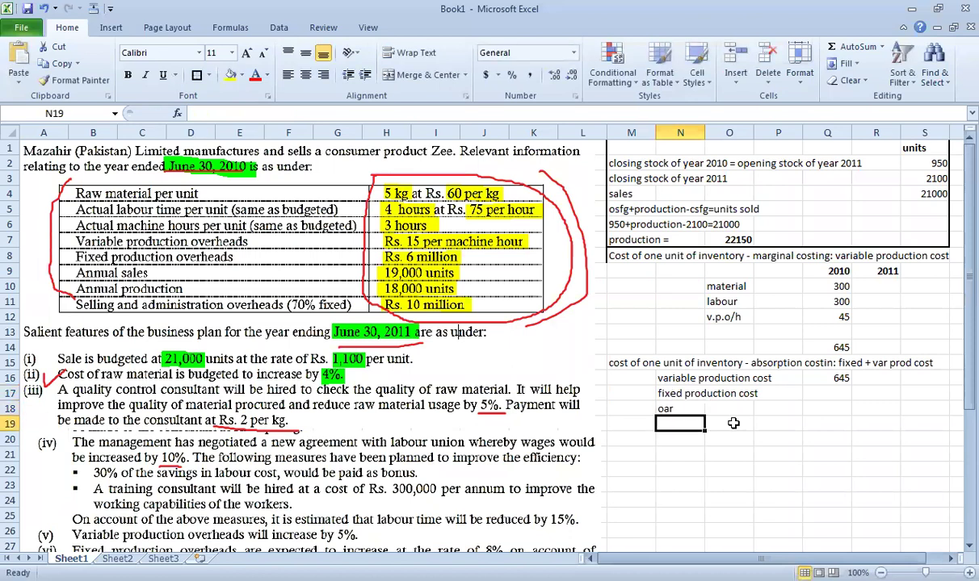
{"action": "key", "text": "Up"}
{"action": "key", "text": "Right"}
{"action": "type", "text": "="}
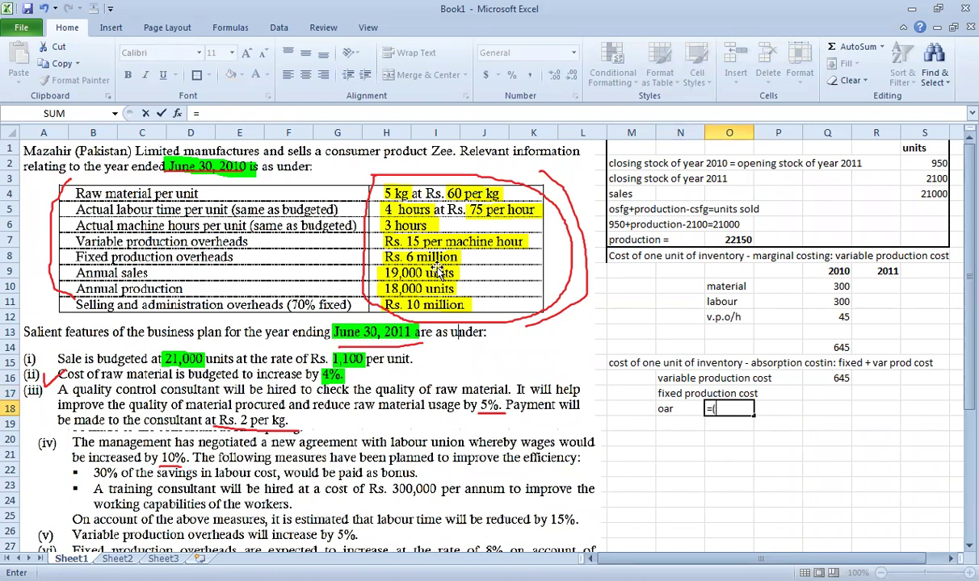
{"action": "type", "text": "000000/"}
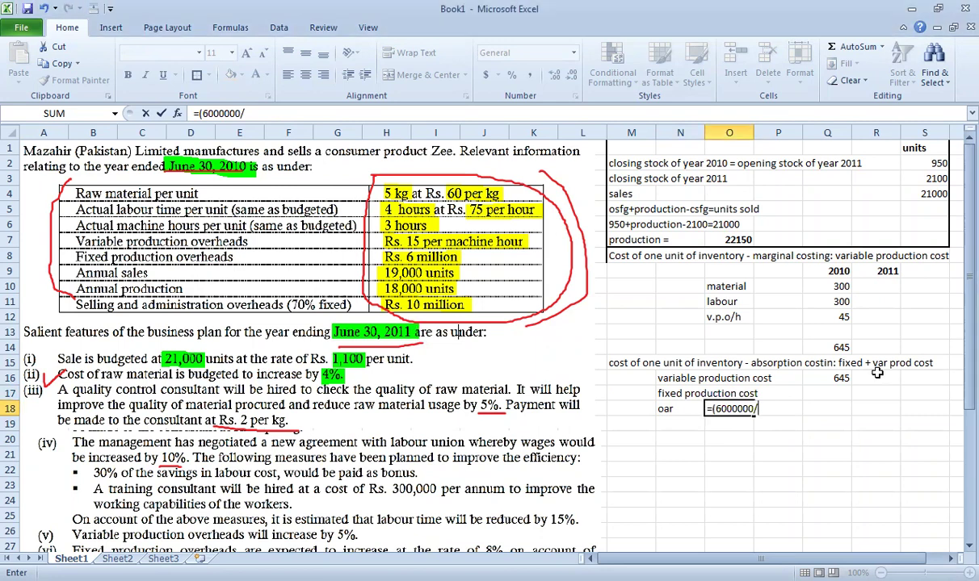
Discard the unfinished O18 formula and highlight in yellow note (vi)'s number and its sentence on fixed production overheads increasing by 8%
{"action": "left_click_drag", "start_coordinate": [967, 323], "coordinate": [962, 362]}
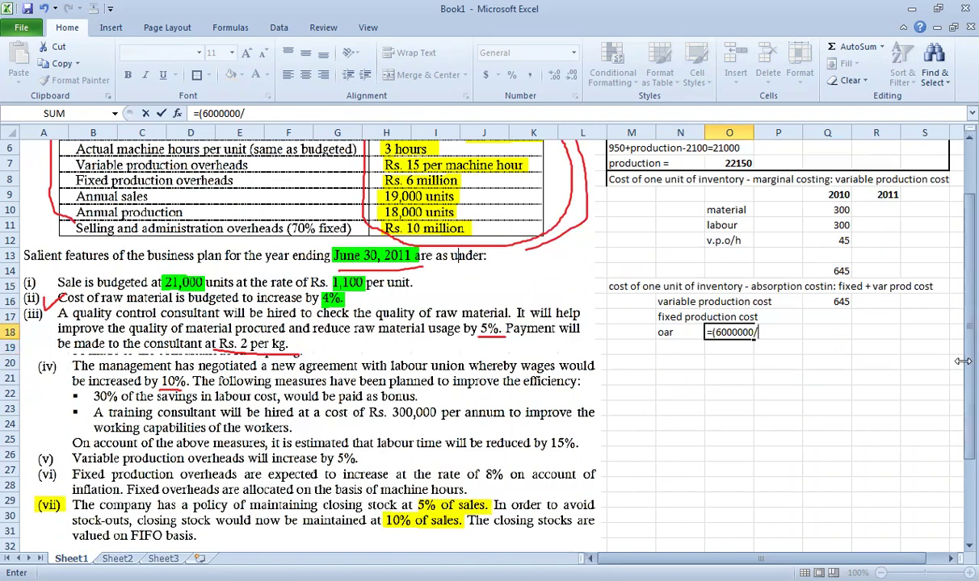
{"action": "left_click_drag", "start_coordinate": [967, 307], "coordinate": [966, 320]}
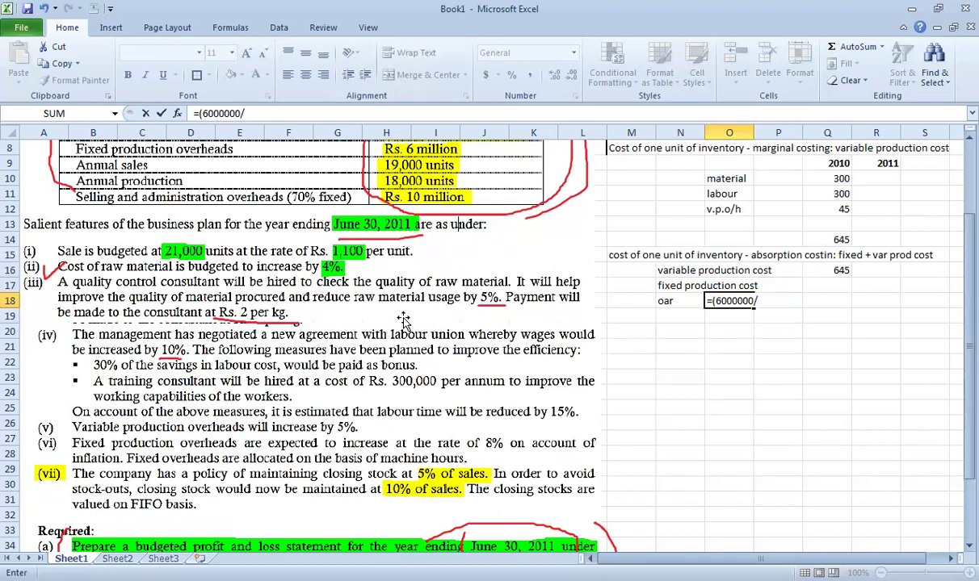
{"action": "left_click", "coordinate": [699, 376]}
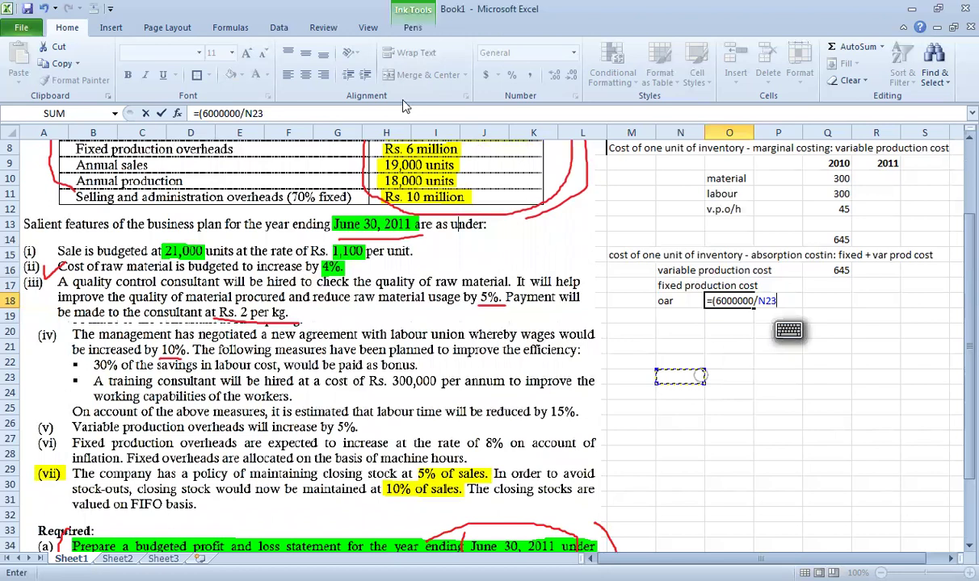
{"action": "left_click", "coordinate": [413, 28]}
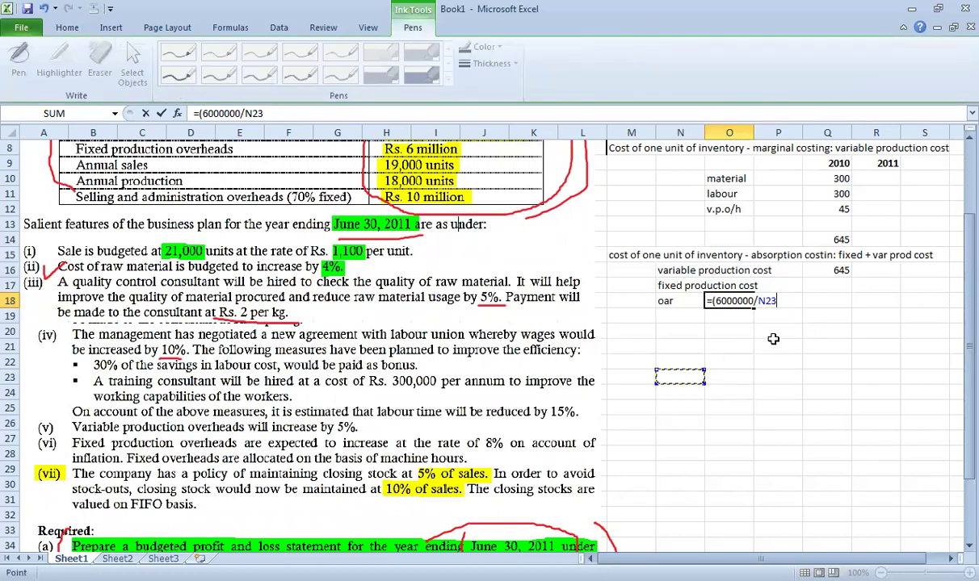
{"action": "key", "text": "Escape"}
{"action": "left_click", "coordinate": [368, 57]}
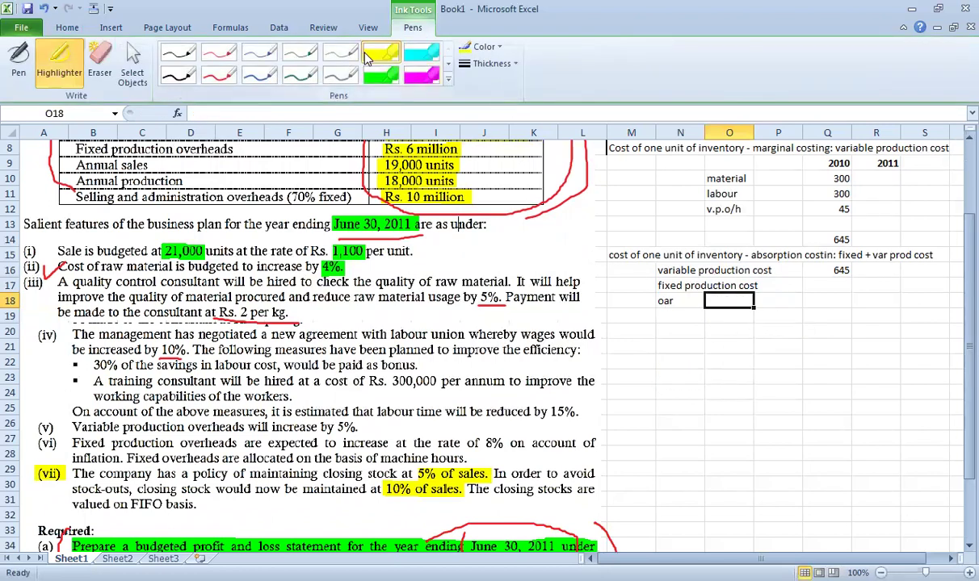
{"action": "left_click_drag", "start_coordinate": [34, 443], "coordinate": [596, 443]}
{"action": "left_click_drag", "start_coordinate": [71, 457], "coordinate": [123, 457]}
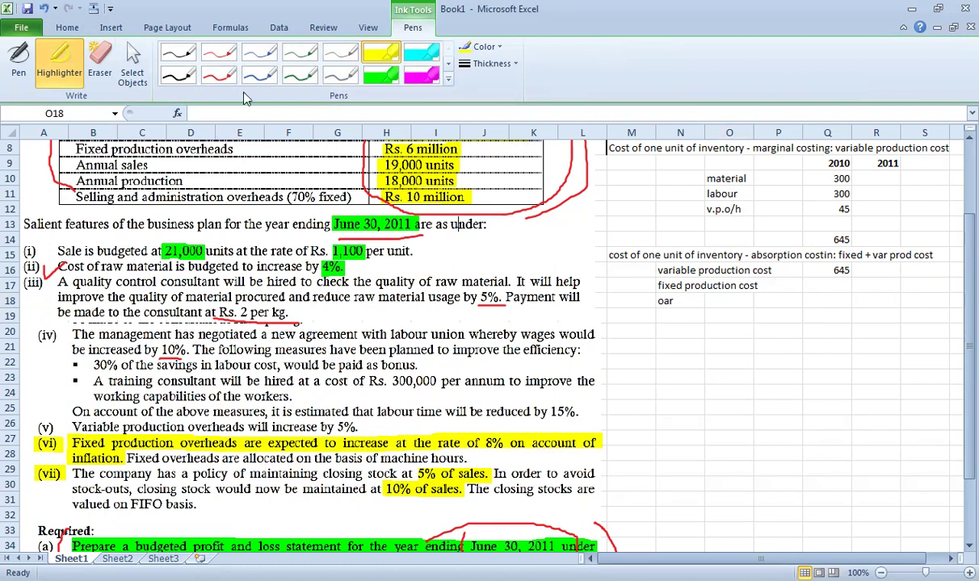
Highlight in green note (vi)'s sentence "Fixed overheads are allocated on the basis of machine hours."
{"action": "left_click", "coordinate": [370, 74]}
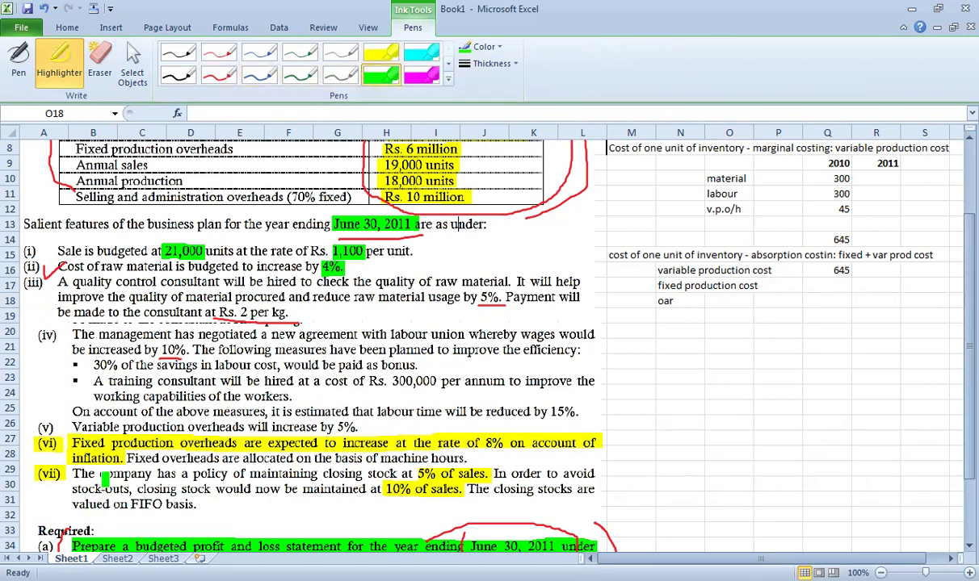
{"action": "left_click_drag", "start_coordinate": [127, 458], "coordinate": [443, 457]}
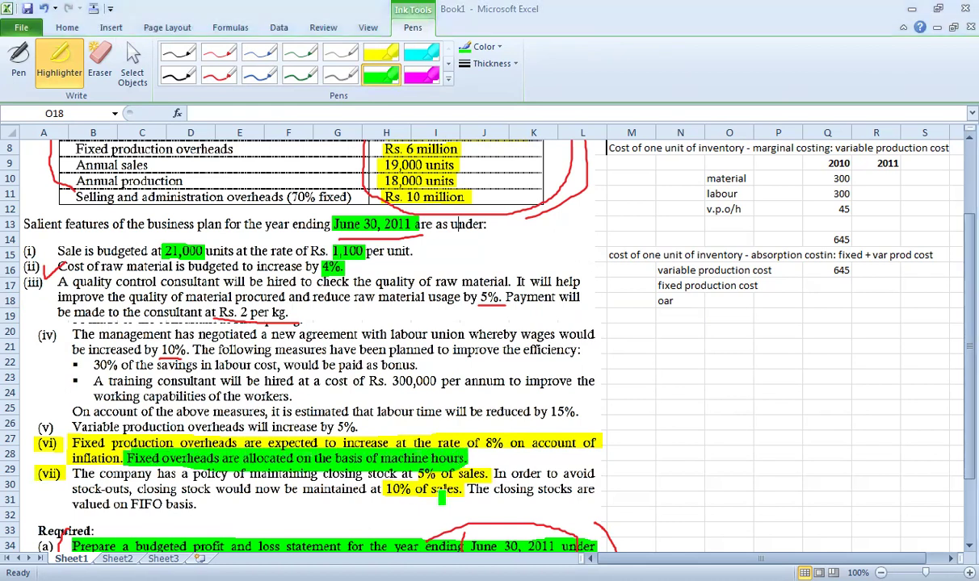
{"action": "key", "text": "Escape"}
{"action": "left_click_drag", "start_coordinate": [968, 348], "coordinate": [968, 274]}
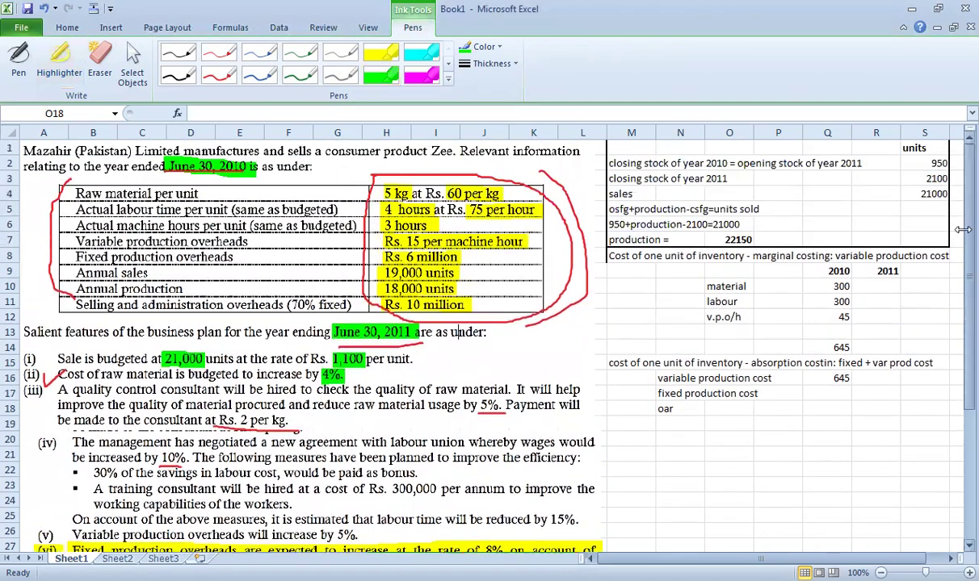
Calculate the 2010 overhead absorption rate in O18 with =6000000/(18000*3)
{"action": "left_click", "coordinate": [726, 408]}
{"action": "type", "text": "=600000"}
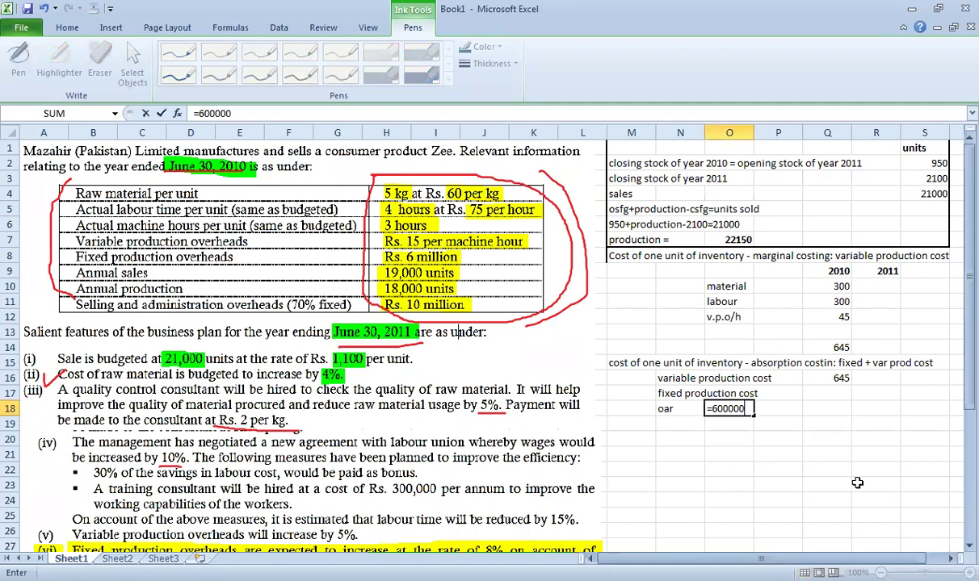
{"action": "type", "text": "0/(18000"}
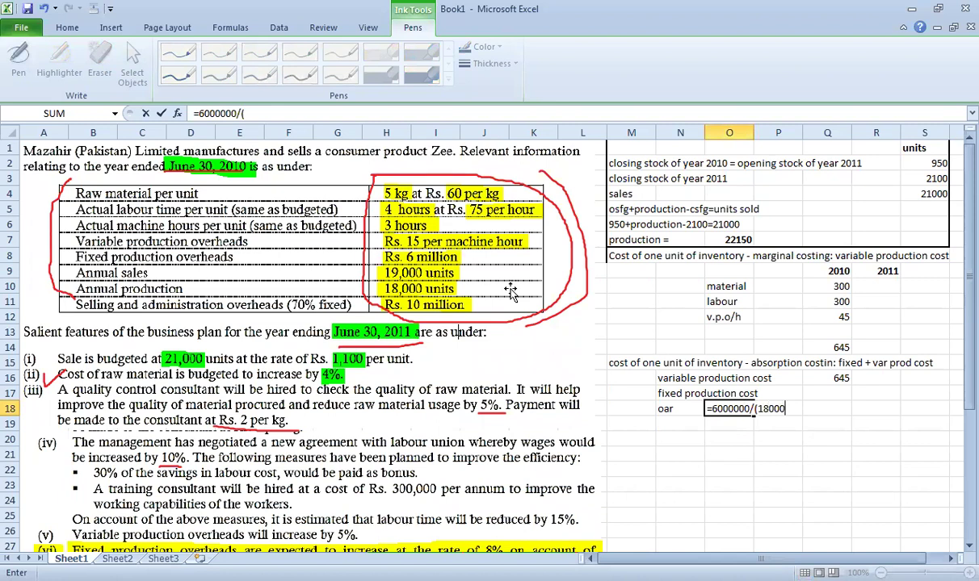
{"action": "type", "text": "*3)"}
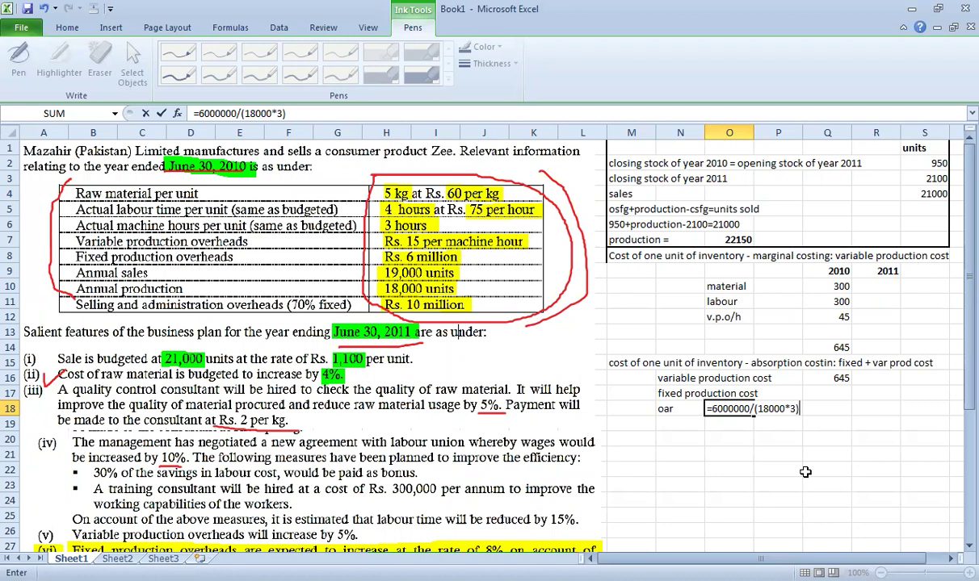
{"action": "key", "text": "Return"}
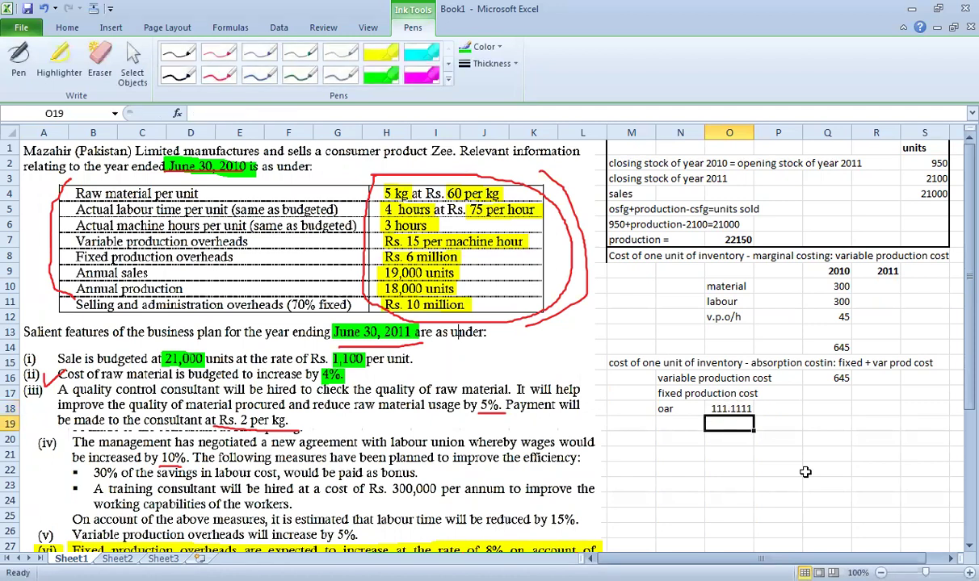
Add the unit label "per m.h" in P18 beside the overhead absorption rate
{"action": "key", "text": "Up"}
{"action": "key", "text": "Right"}
{"action": "type", "text": "per m."}
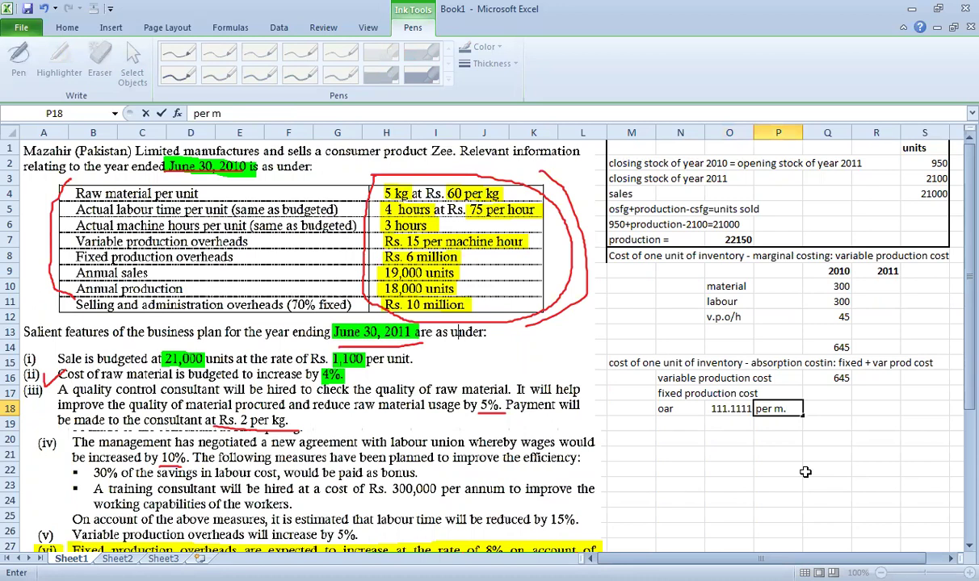
{"action": "type", "text": "h"}
{"action": "key", "text": "Return"}
Calculate the 2010 fixed production cost per unit in Q17 with =O18*3
{"action": "key", "text": "Up"}
{"action": "key", "text": "Up"}
{"action": "key", "text": "Right"}
{"action": "type", "text": "="}
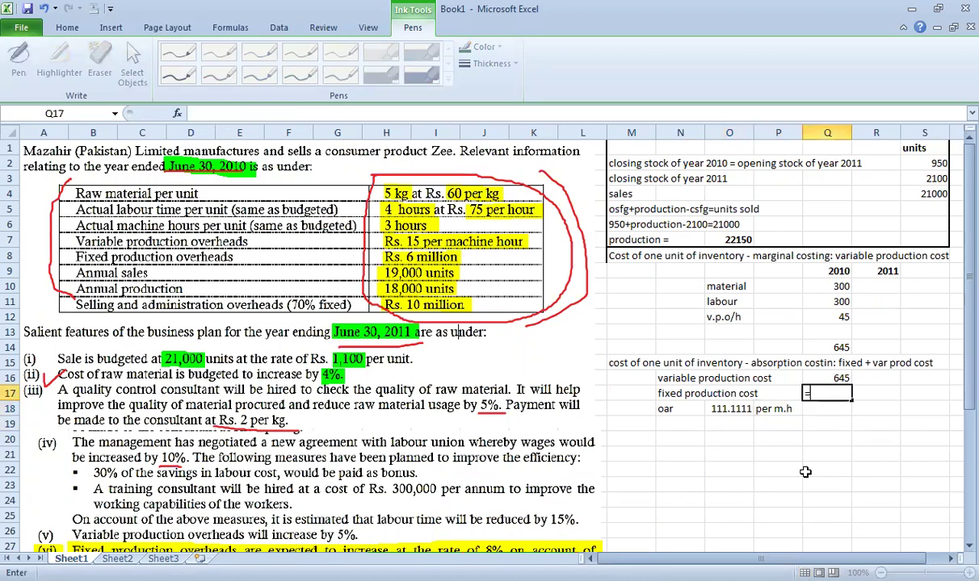
{"action": "left_click", "coordinate": [727, 409]}
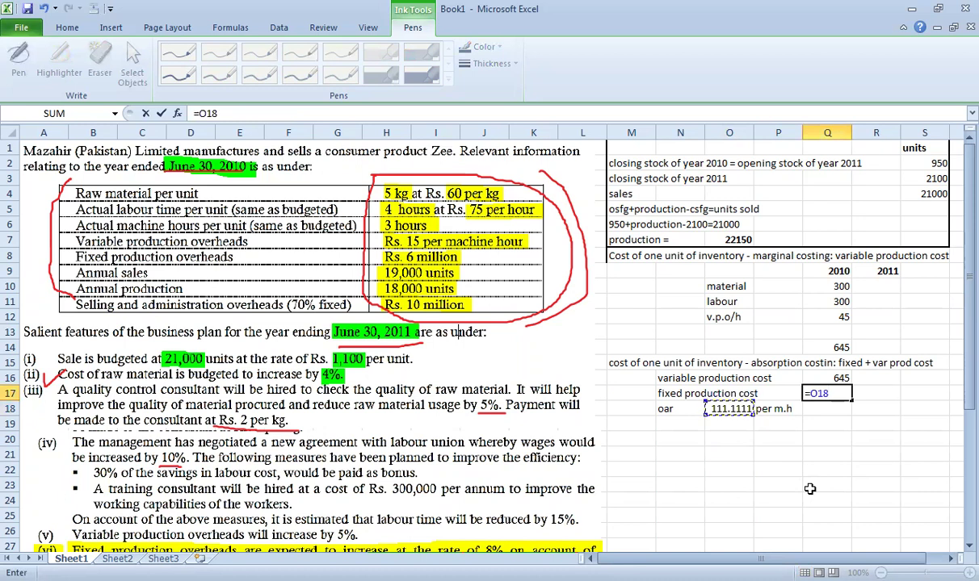
{"action": "type", "text": "*3"}
{"action": "key", "text": "Return"}
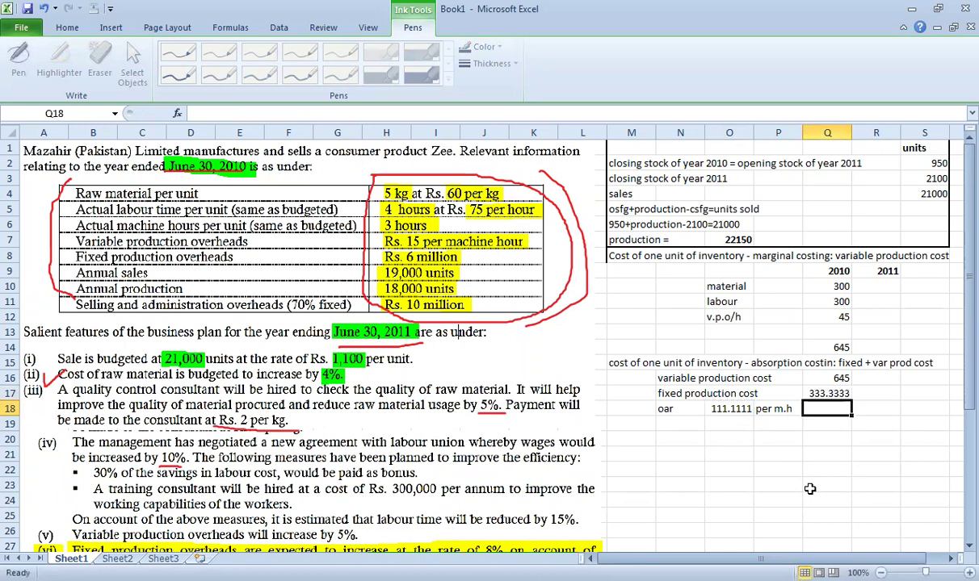
Total the 2010 absorption unit cost in Q19 with =SUM(Q16:Q18) and make it bold
{"action": "key", "text": "Down"}
{"action": "key", "text": "alt+equal"}
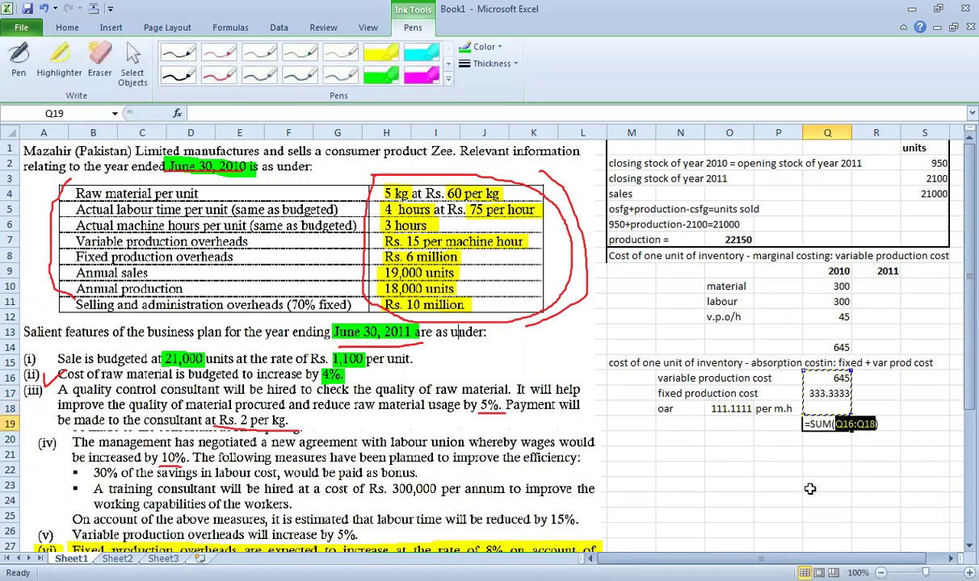
{"action": "key", "text": "Return"}
{"action": "key", "text": "Up"}
Make the 2010 marginal unit cost total in Q14 bold and return to the absorption total in Q19
{"action": "key", "text": "Up"}
{"action": "key", "text": "Up"}
{"action": "key", "text": "Up"}
{"action": "key", "text": "Up"}
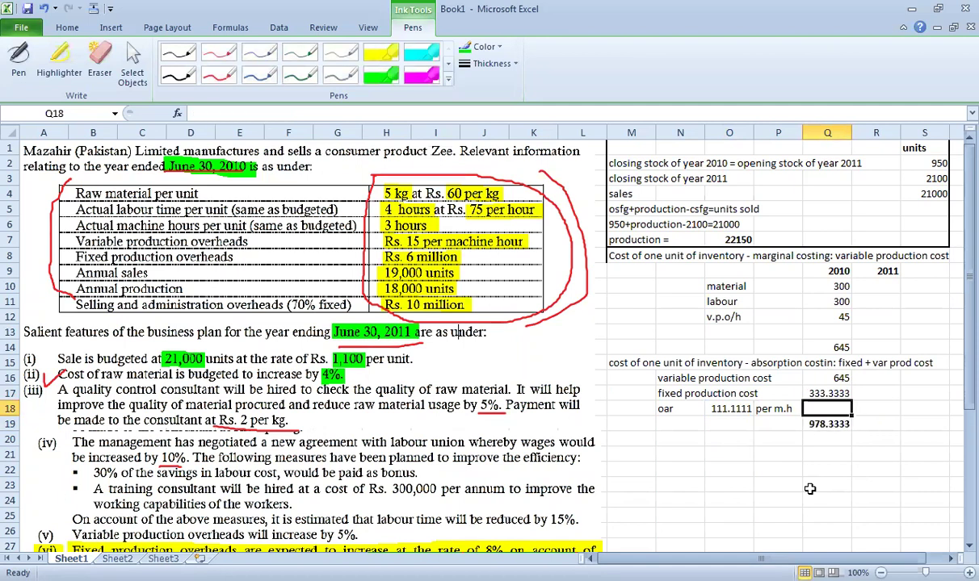
{"action": "key", "text": "Up"}
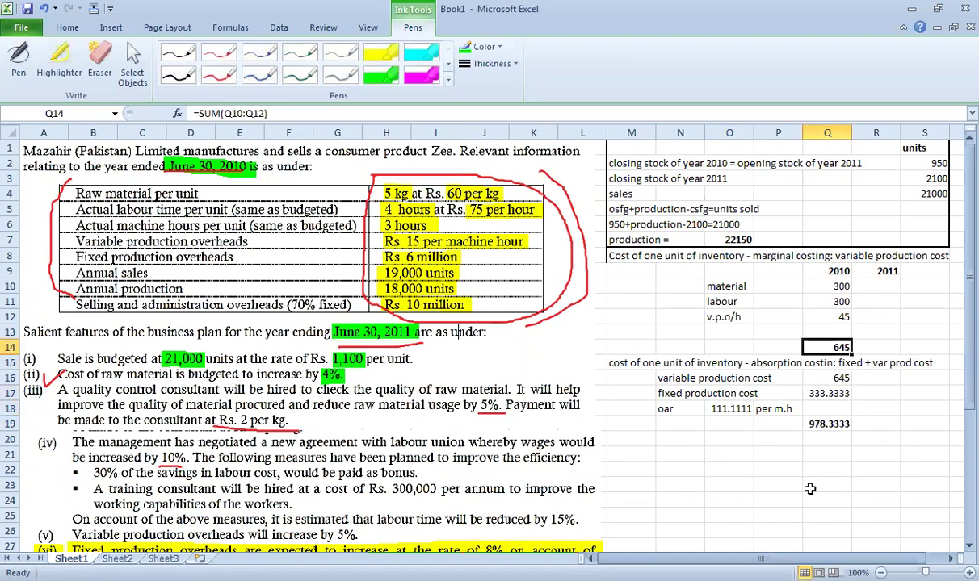
{"action": "key", "text": "Left"}
{"action": "key", "text": "Left"}
{"action": "key", "text": "Right"}
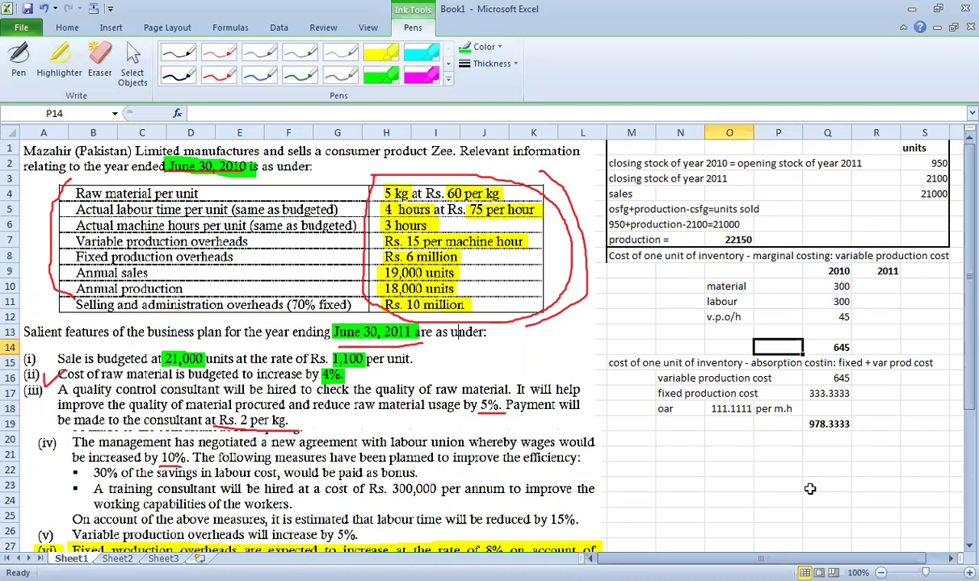
{"action": "key", "text": "Right"}
{"action": "key", "text": "Down"}
{"action": "key", "text": "Down"}
{"action": "key", "text": "Down"}
{"action": "key", "text": "Down"}
{"action": "key", "text": "Down"}
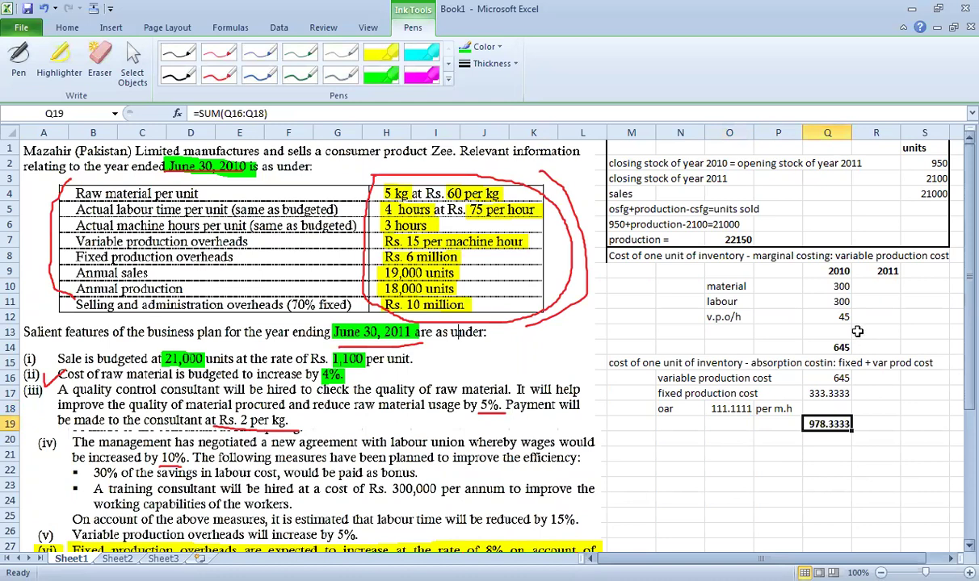
Set the workbook's save location to the Marginal and Absorption folder in CMA Notes, under tmuc in drive D's "teaching after 25 September 2017 version 20nov21"
{"action": "left_click", "coordinate": [876, 286]}
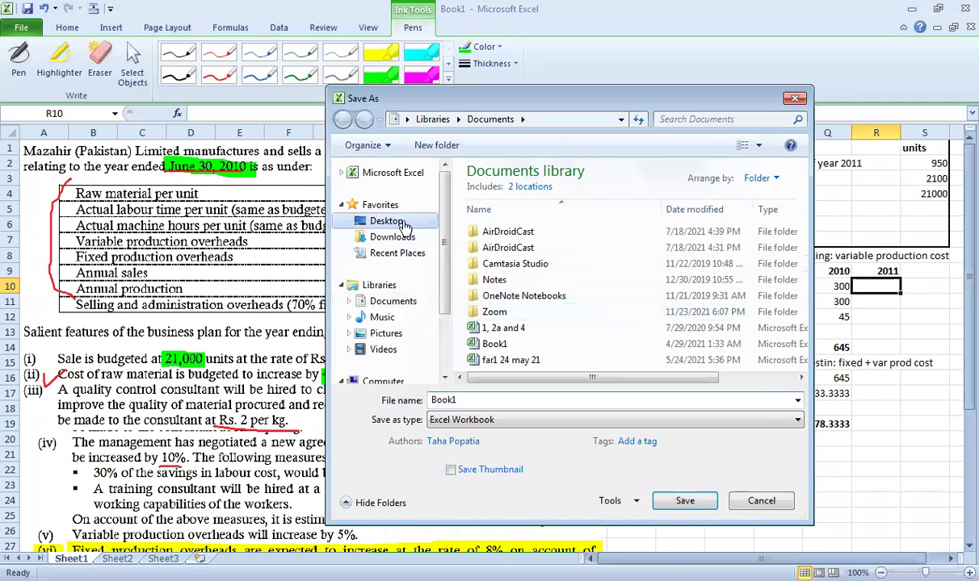
{"action": "left_click", "coordinate": [386, 221]}
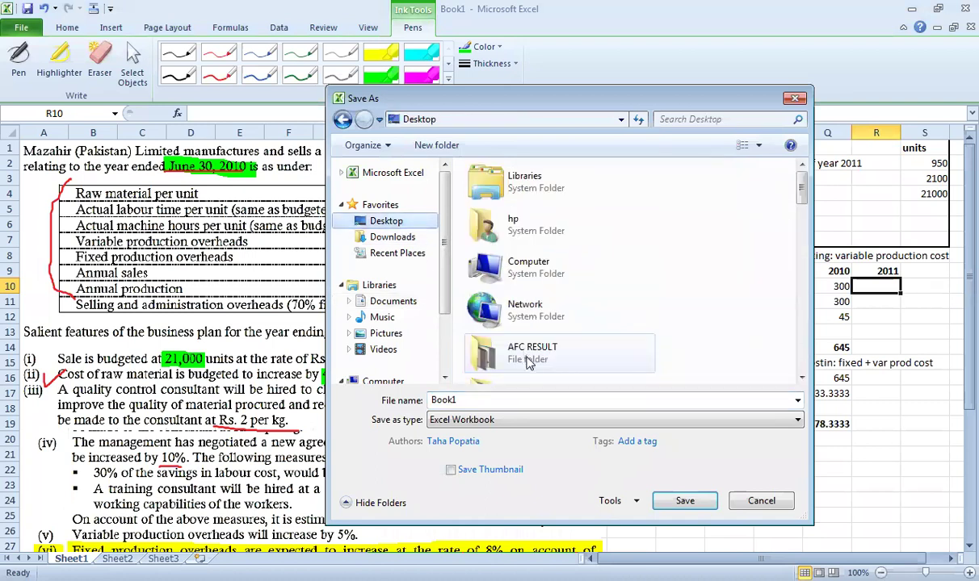
{"action": "double_click", "coordinate": [528, 266]}
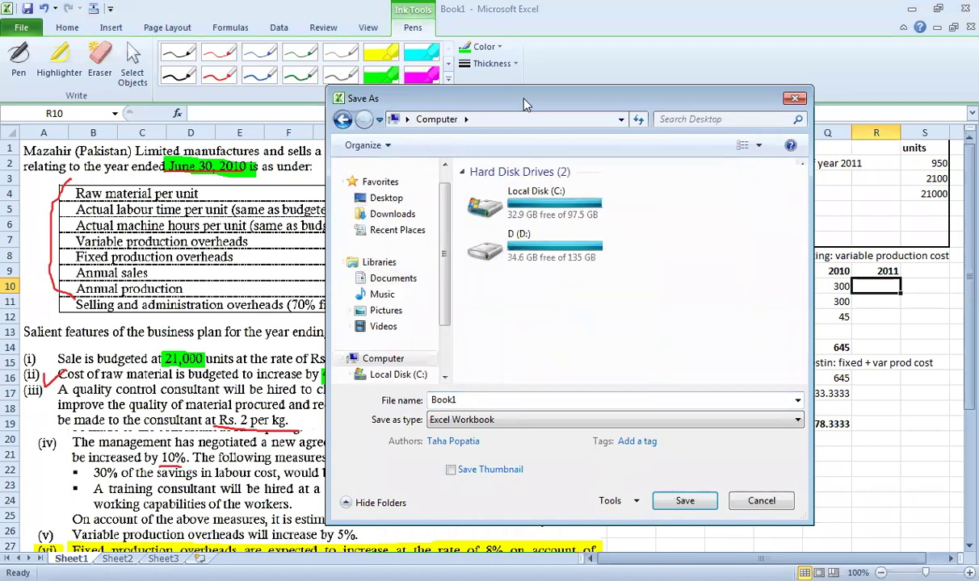
{"action": "left_click_drag", "start_coordinate": [499, 98], "coordinate": [313, 110]}
{"action": "double_click", "coordinate": [347, 250]}
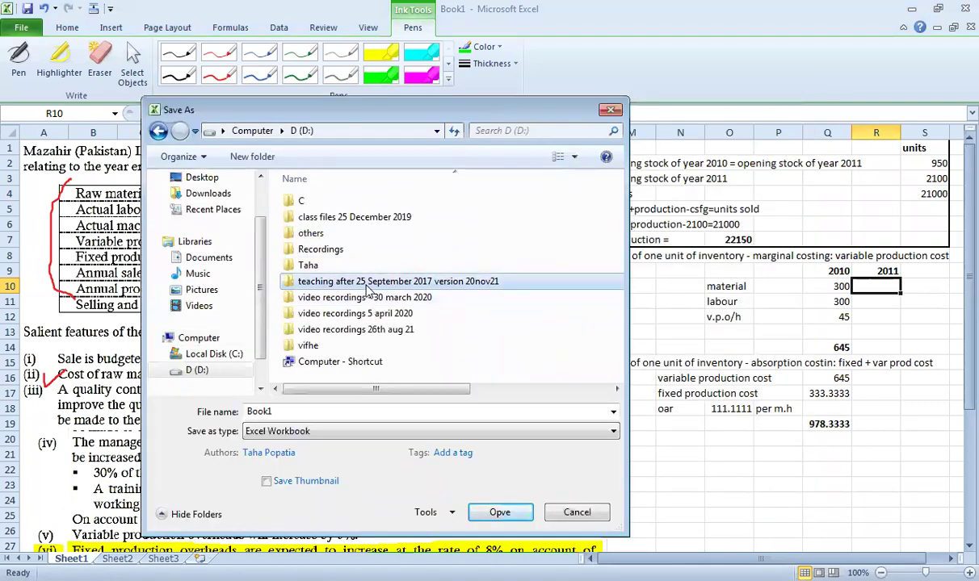
{"action": "double_click", "coordinate": [366, 284]}
{"action": "type", "text": "tmuc"}
{"action": "key", "text": "Return"}
{"action": "type", "text": "cma"}
{"action": "key", "text": "Return"}
{"action": "key", "text": "Return"}
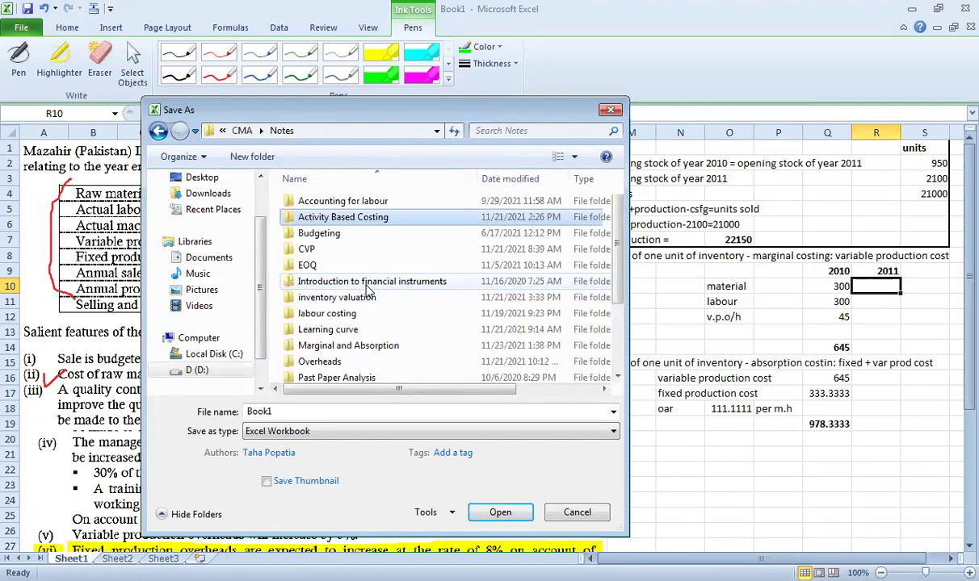
{"action": "type", "text": "m"}
{"action": "key", "text": "Return"}
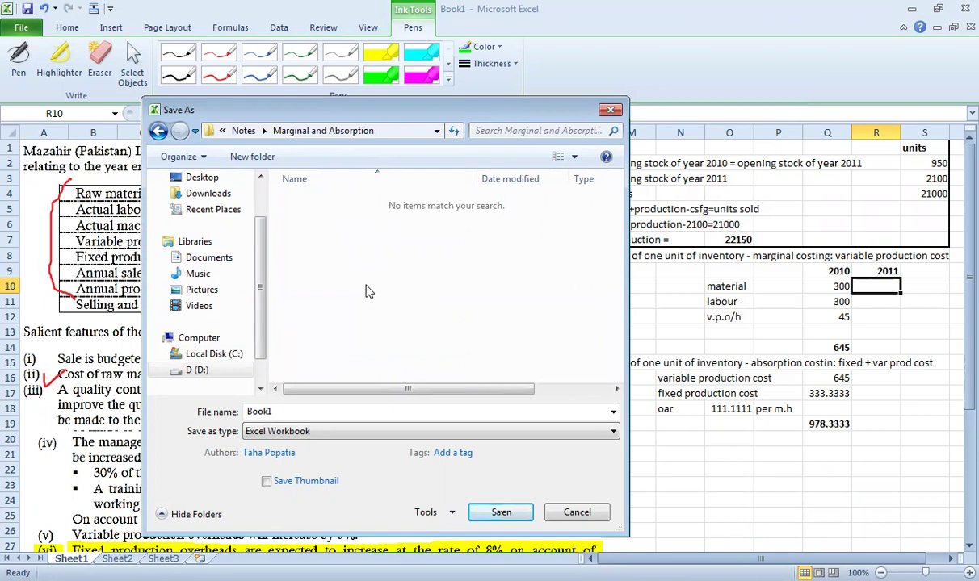
Save the workbook as "marginal and absorption costing - mazahir limited - live class"
{"action": "left_click", "coordinate": [381, 409]}
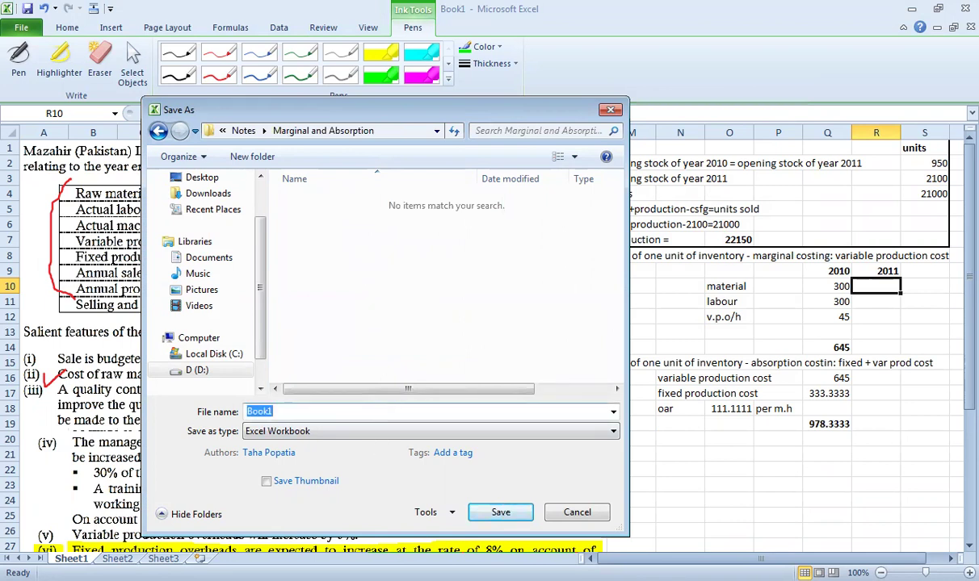
{"action": "type", "text": "marginal and "}
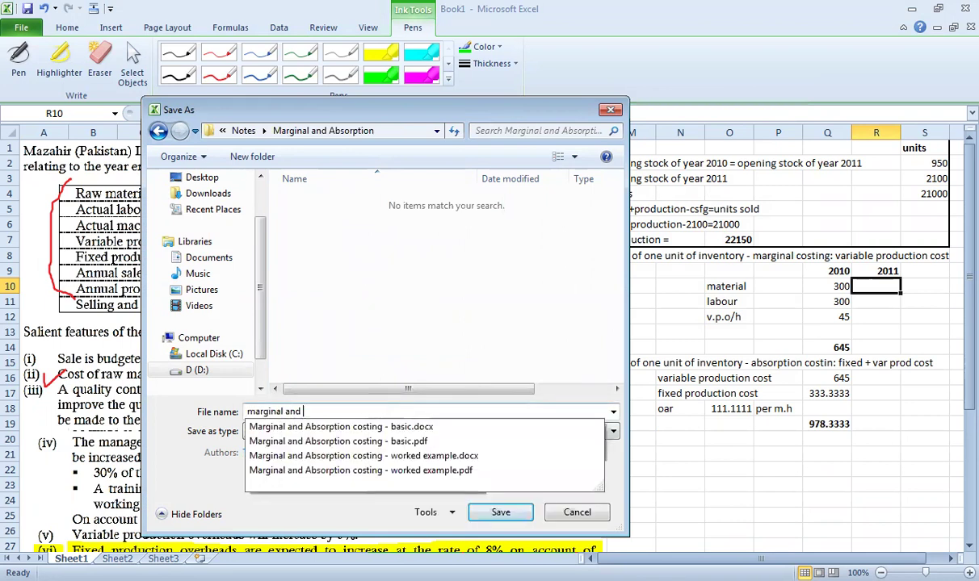
{"action": "type", "text": "ap"}
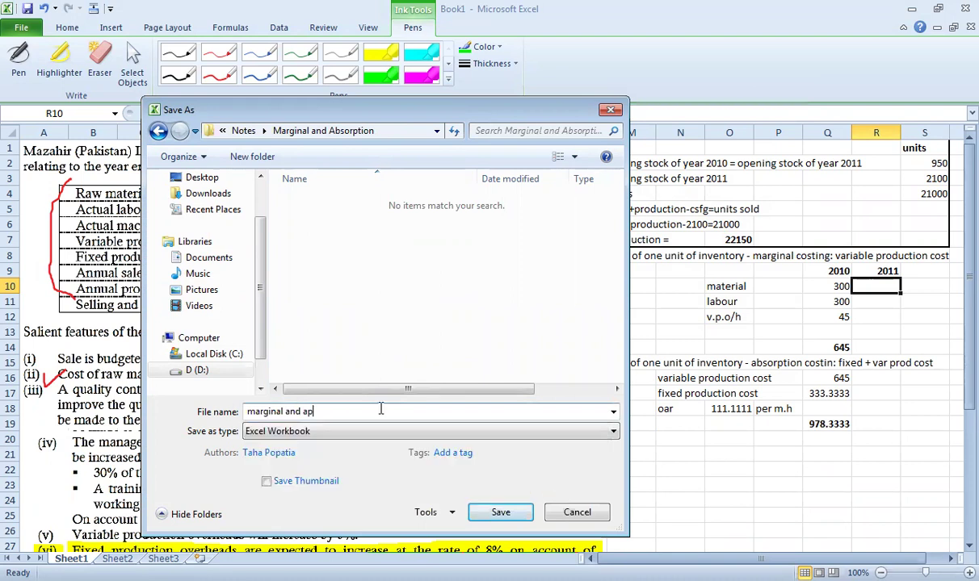
{"action": "key", "text": "BackSpace"}
{"action": "type", "text": "bsorption cos"}
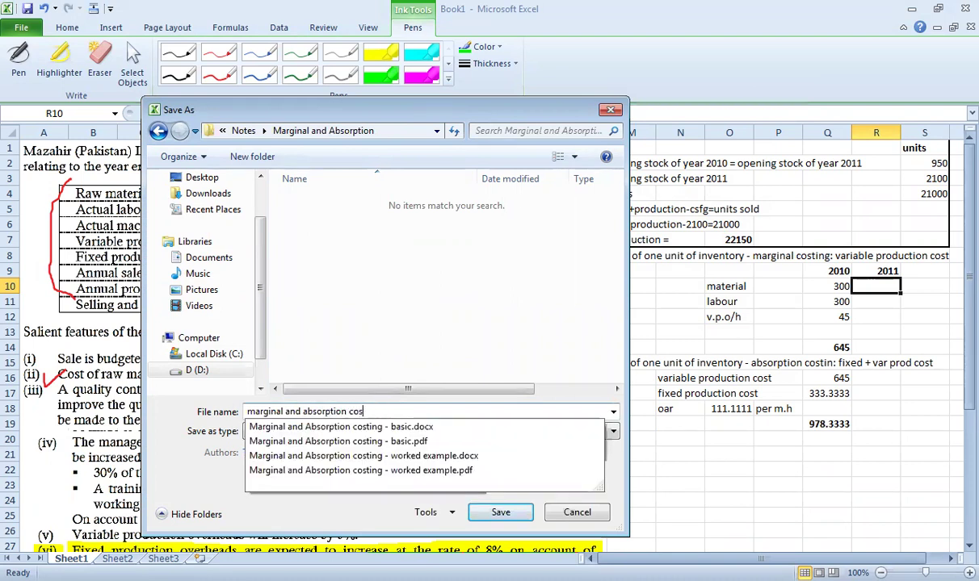
{"action": "type", "text": "ting - mazahir limite"}
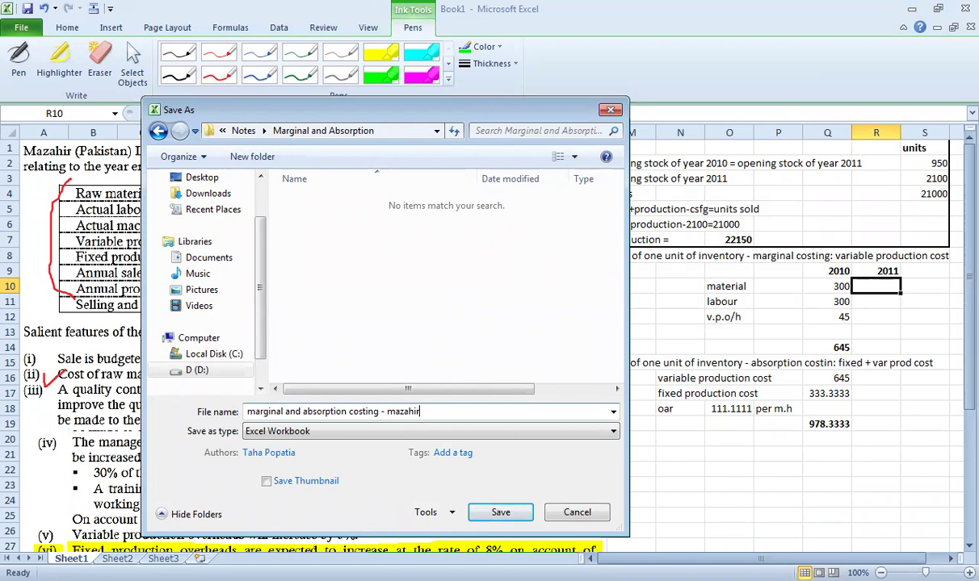
{"action": "type", "text": "d - live class"}
{"action": "key", "text": "Return"}
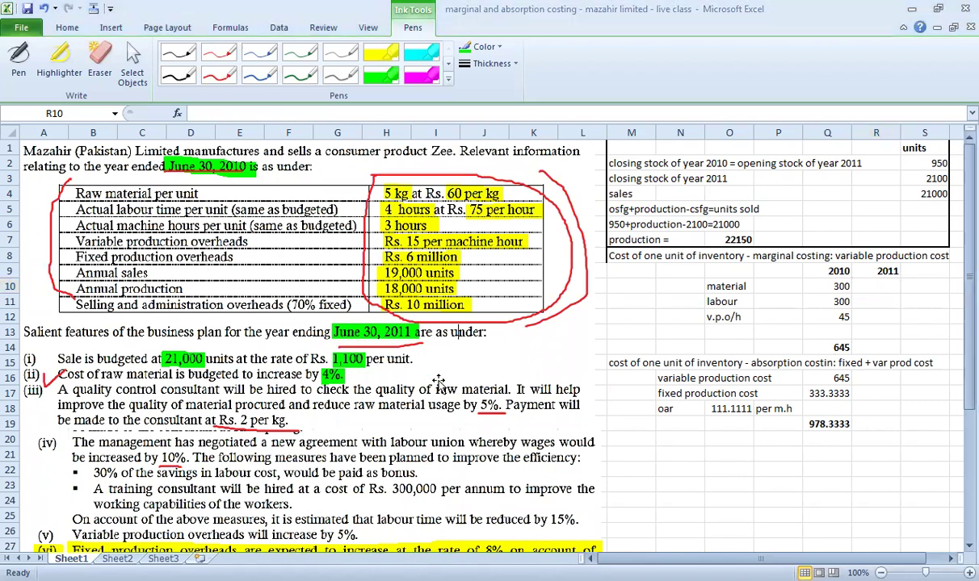
Highlight in turquoise note (ii) on raw material cost and the whole of note (iii) on the quality control consultant
{"action": "left_click", "coordinate": [432, 57]}
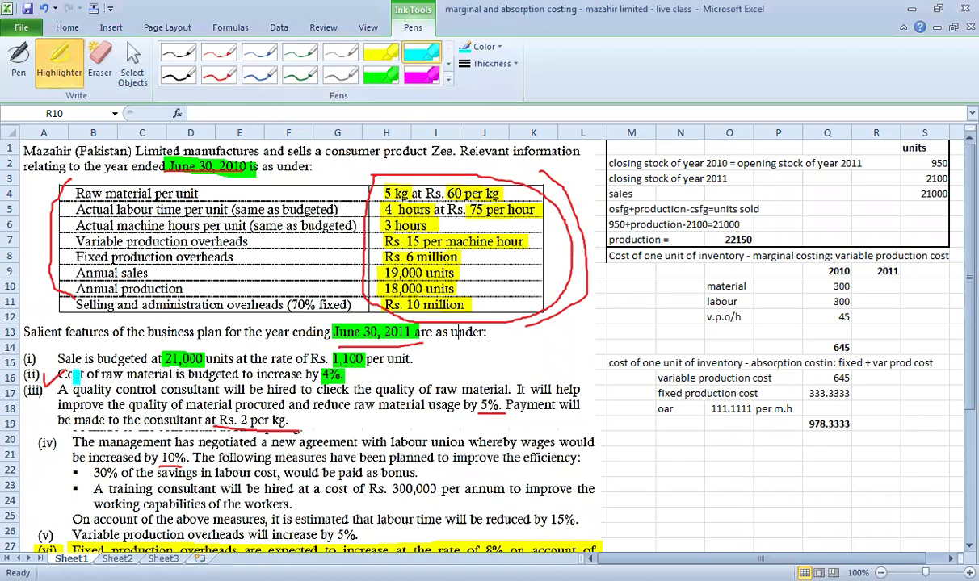
{"action": "left_click_drag", "start_coordinate": [58, 374], "coordinate": [338, 375]}
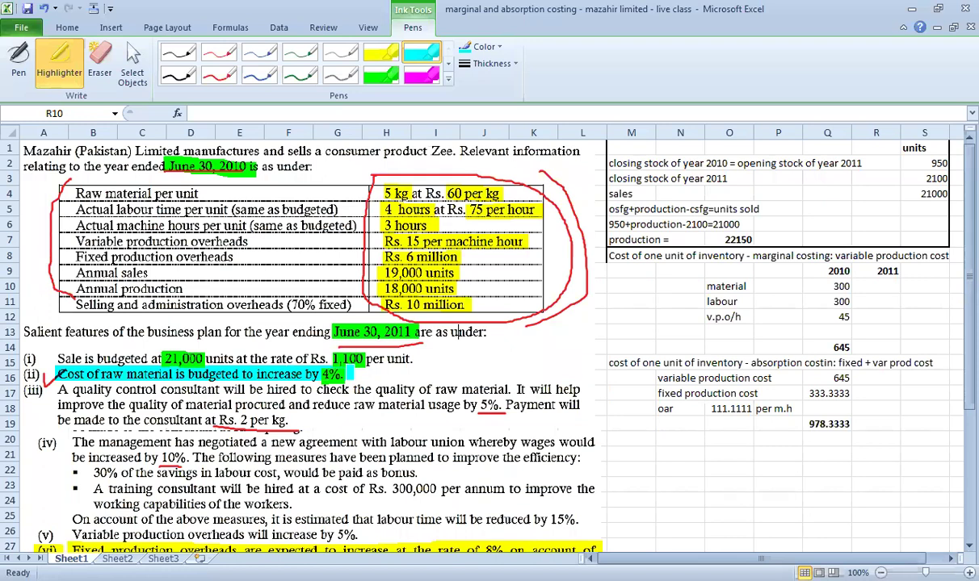
{"action": "mouse_move", "coordinate": [59, 390]}
{"action": "left_mouse_down"}
{"action": "mouse_move", "coordinate": [590, 390]}
{"action": "mouse_move", "coordinate": [66, 405]}
{"action": "mouse_move", "coordinate": [592, 405]}
{"action": "left_mouse_up"}
{"action": "left_click_drag", "start_coordinate": [58, 420], "coordinate": [288, 420]}
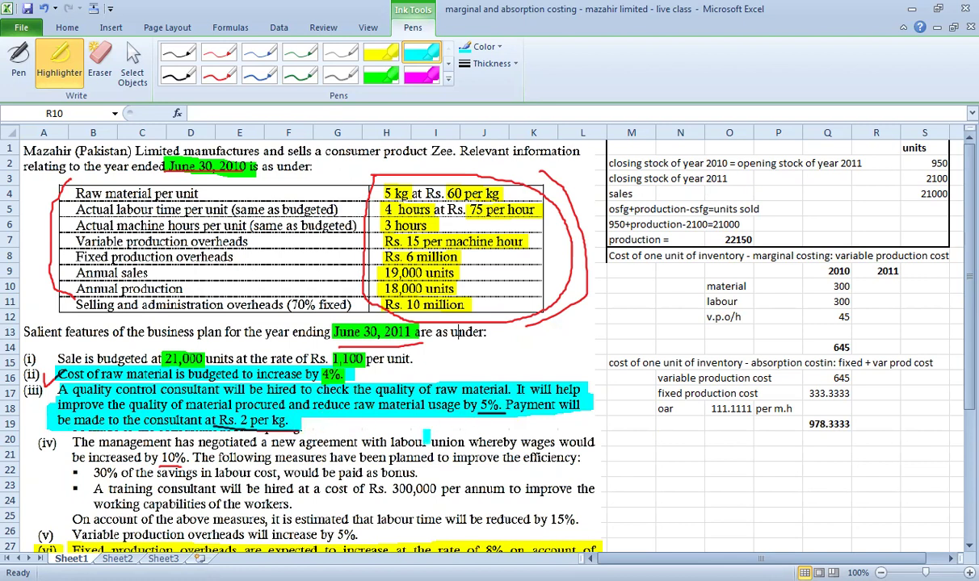
{"action": "key", "text": "Escape"}
Start a formula for the 2011 material cost per unit in R10
{"action": "left_click", "coordinate": [729, 331]}
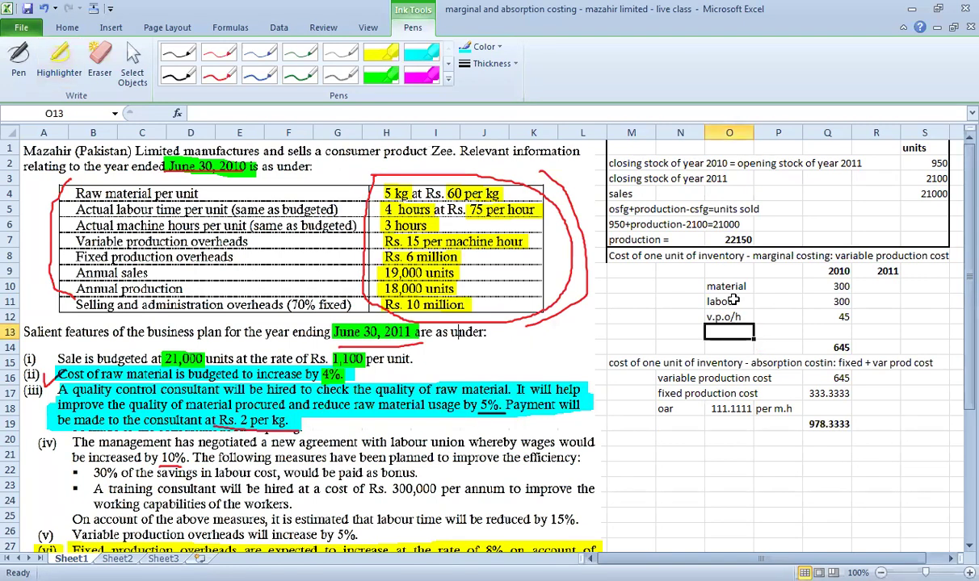
{"action": "left_click", "coordinate": [890, 287]}
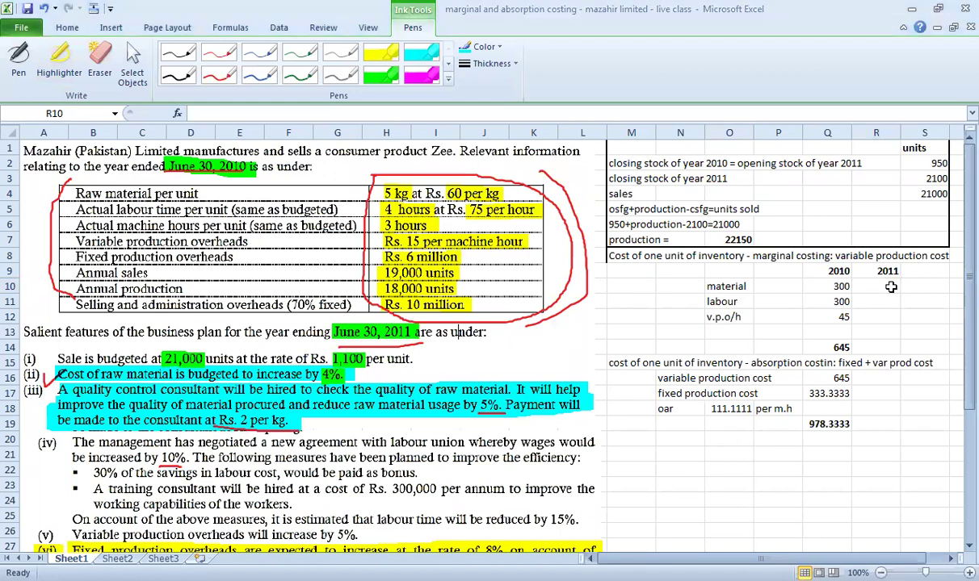
{"action": "type", "text": "="}
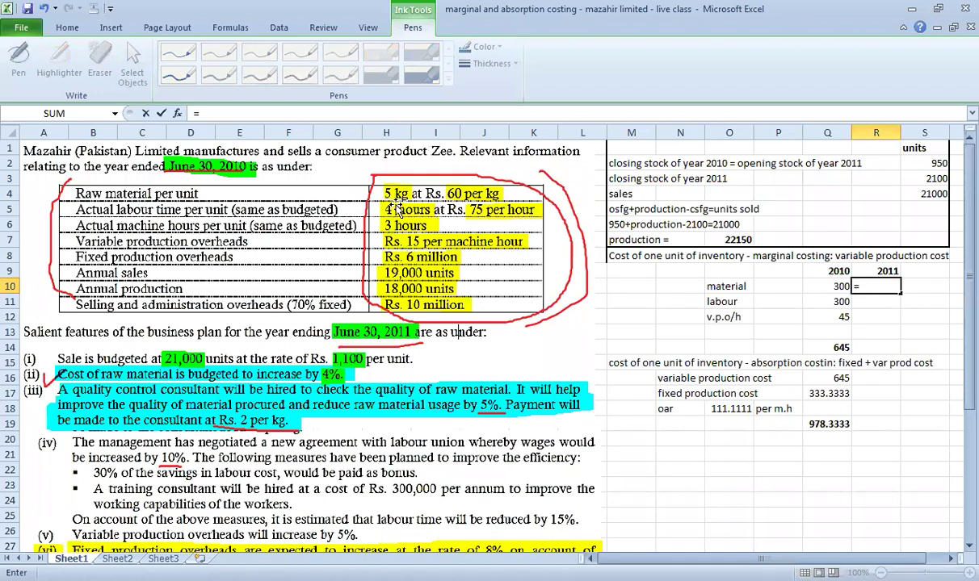
Enter the 2011 material cost per unit in R10 as =5*95%*60*1.04
{"action": "type", "text": "5*"}
{"action": "type", "text": "9"}
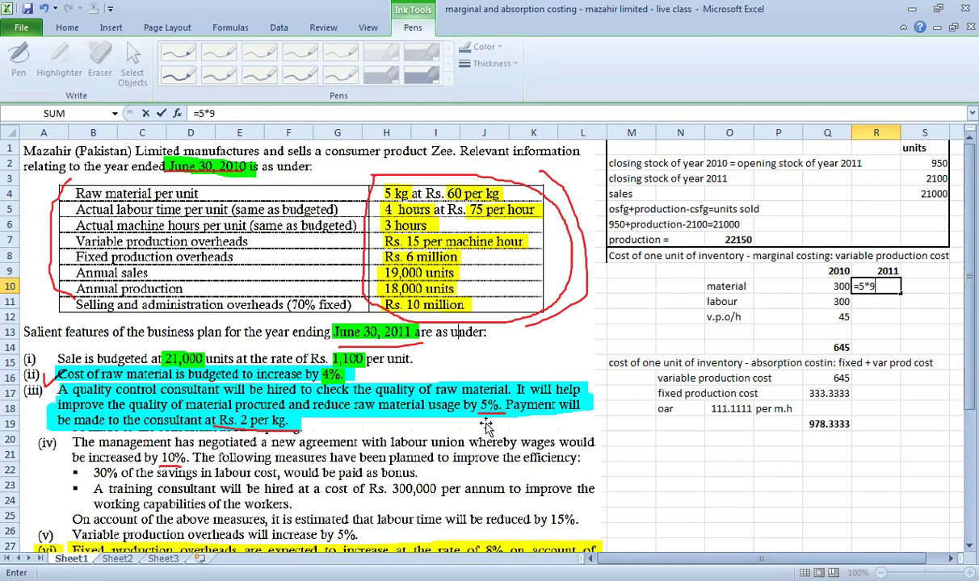
{"action": "type", "text": "5%"}
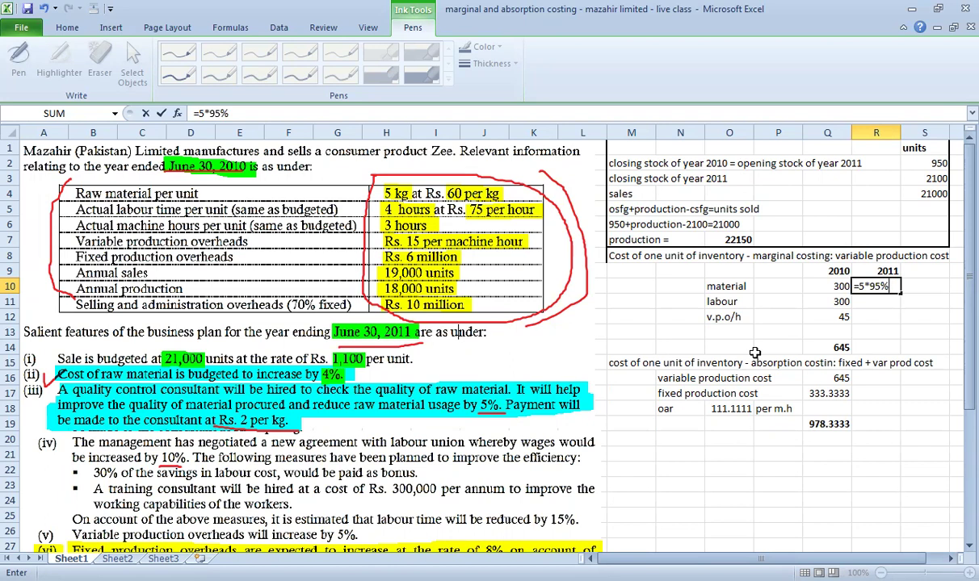
{"action": "type", "text": "*60*1.04"}
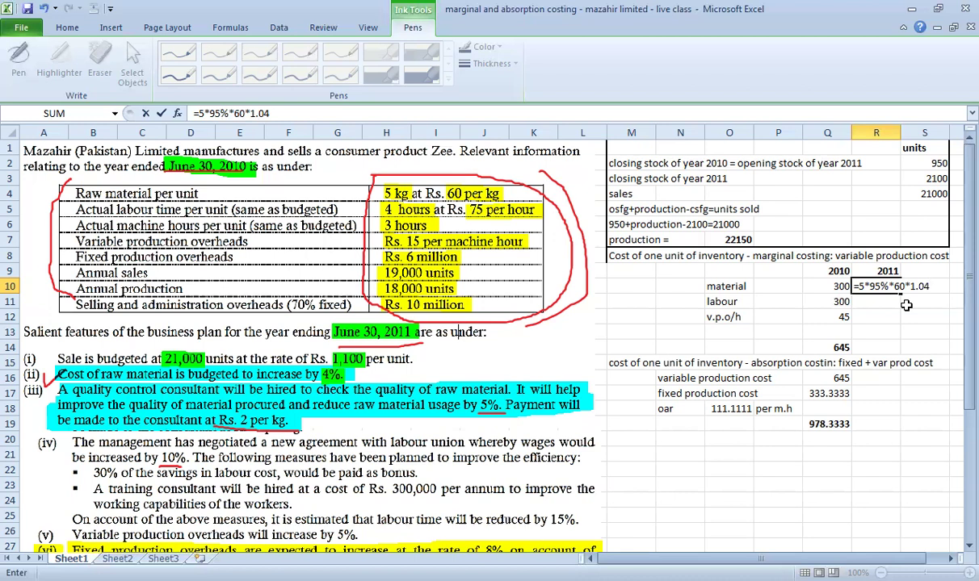
{"action": "key", "text": "Return"}
{"action": "key", "text": "Up"}
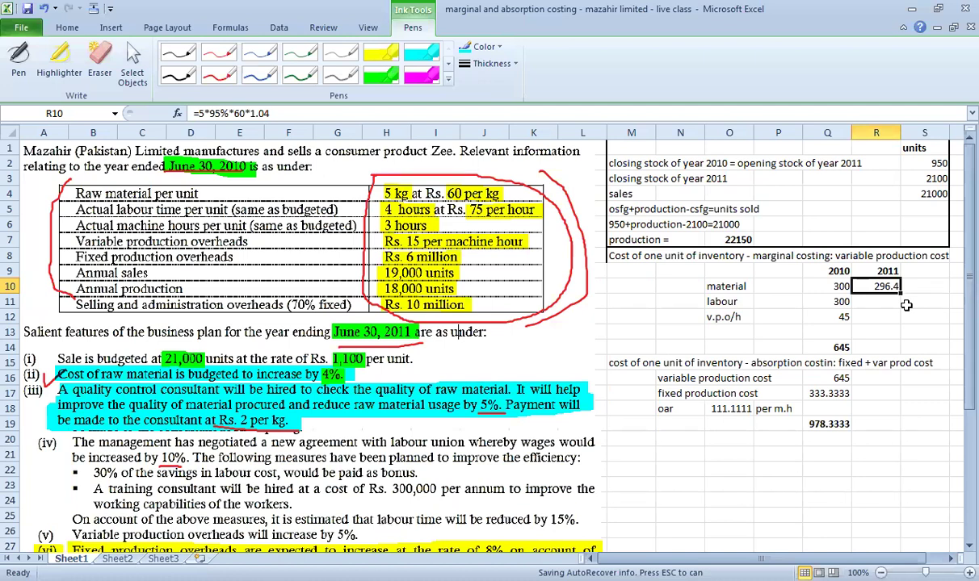
{"action": "key", "text": "Down"}
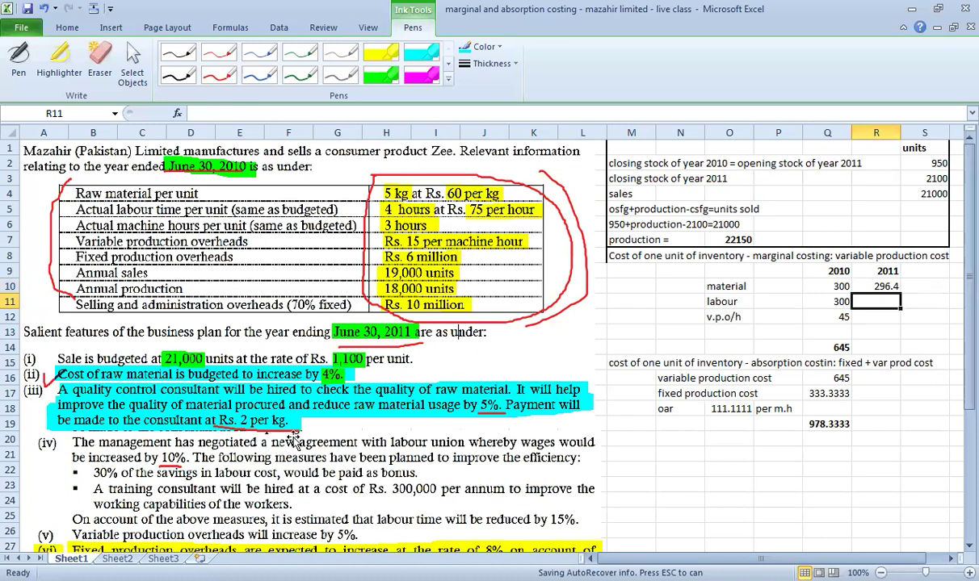
{"action": "type", "text": "="}
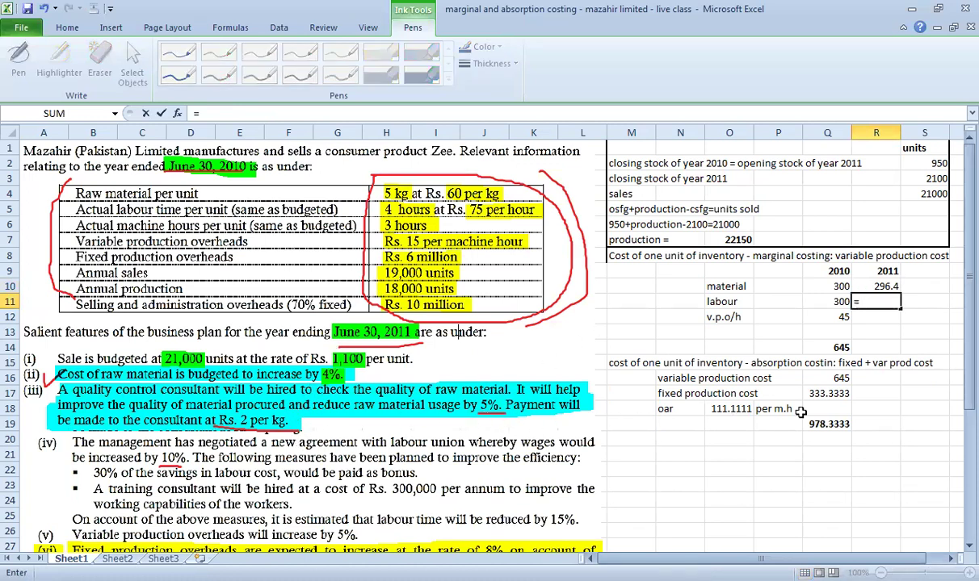
{"action": "key", "text": "Escape"}
Add the label "consultant" in O13, below the v.p.o/h row of the marginal cost table
{"action": "left_click", "coordinate": [718, 328]}
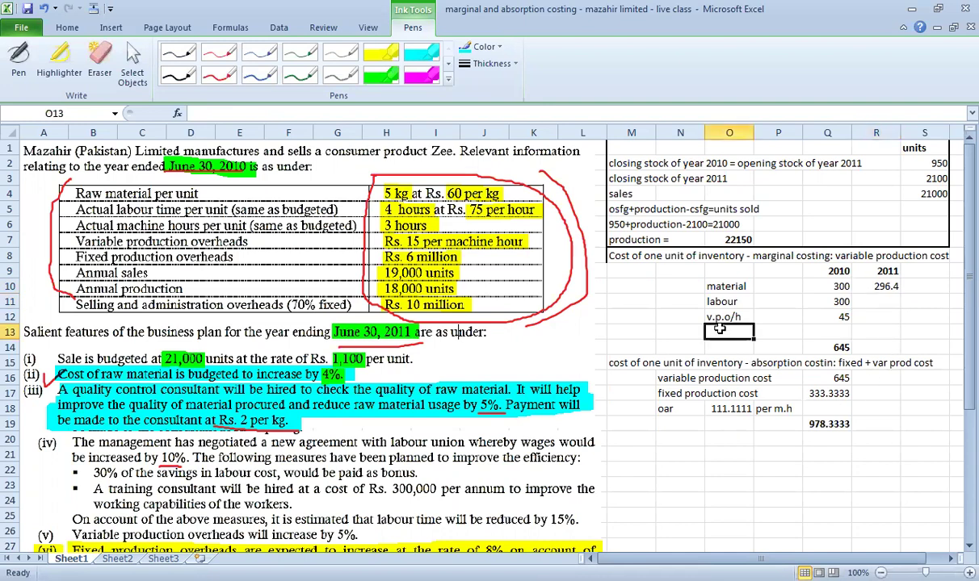
{"action": "type", "text": "consul"}
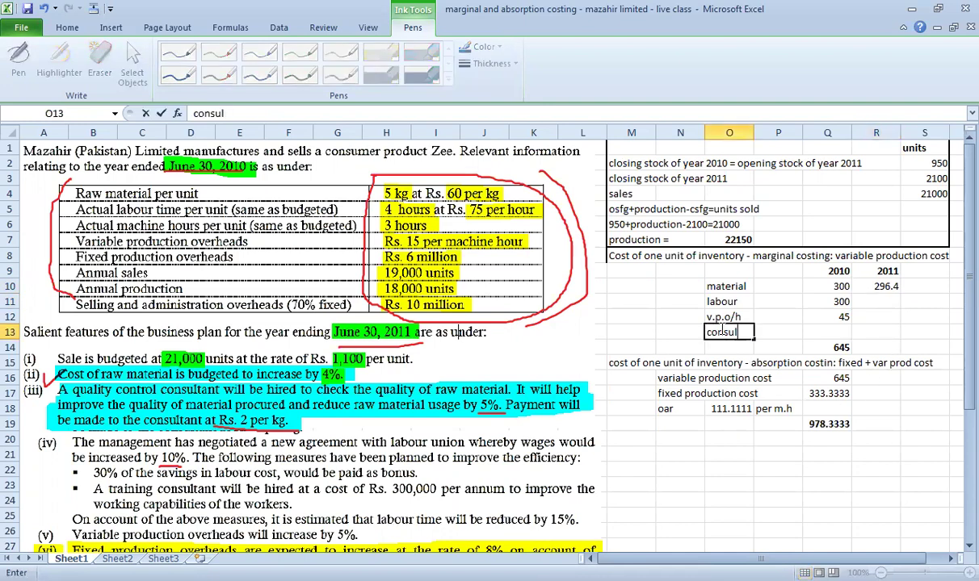
{"action": "type", "text": "tant"}
{"action": "key", "text": "Return"}
Enter the 2011 consultant cost per unit in R13 as =5*95%*2
{"action": "key", "text": "Right"}
{"action": "key", "text": "Right"}
{"action": "key", "text": "Right"}
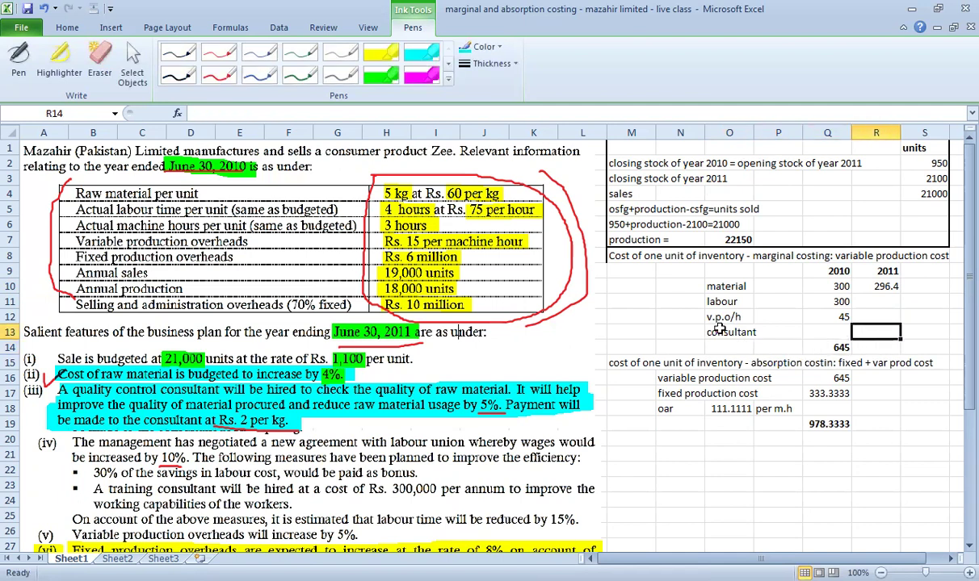
{"action": "type", "text": "=5"}
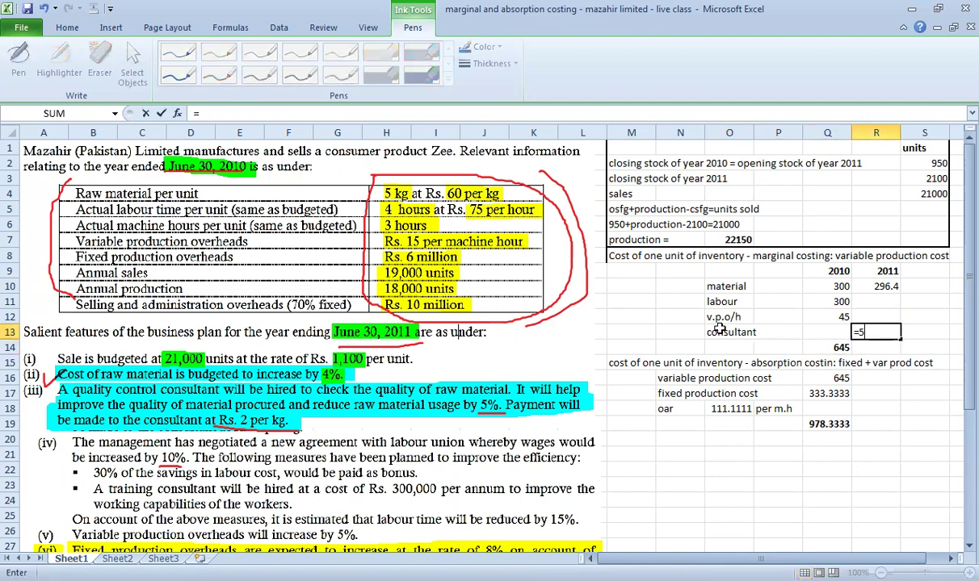
{"action": "type", "text": "*95%*2"}
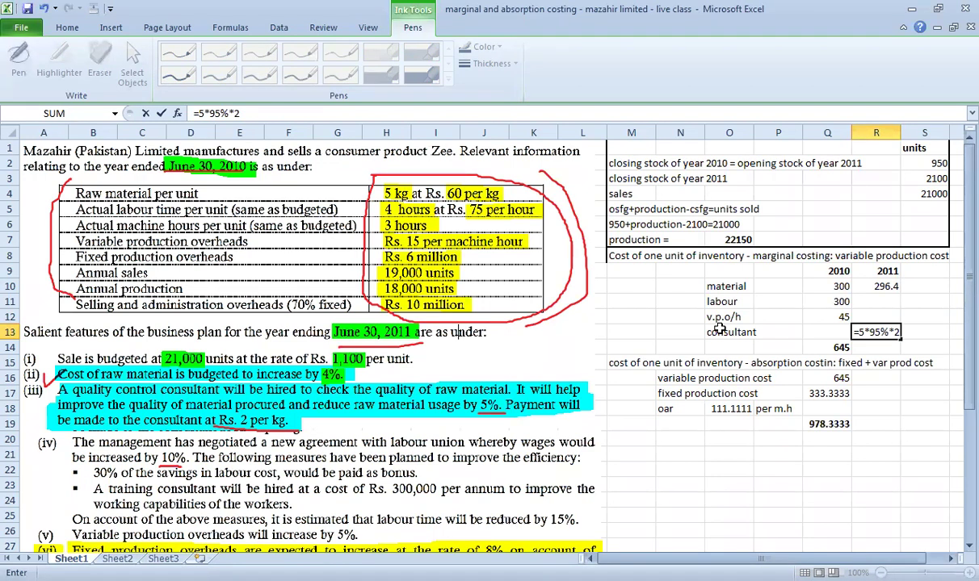
{"action": "key", "text": "ctrl+Return"}
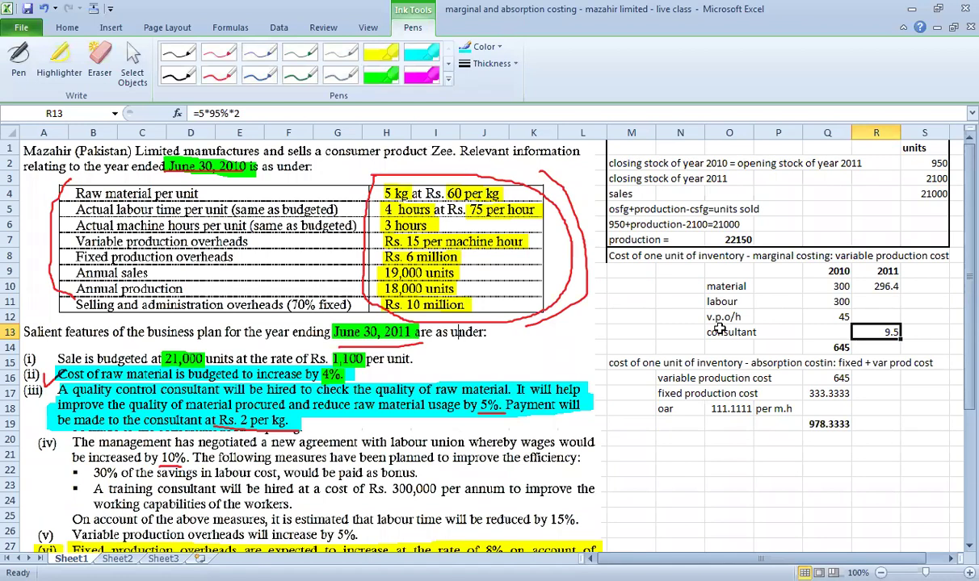
{"action": "key", "text": "Up"}
{"action": "key", "text": "Up"}
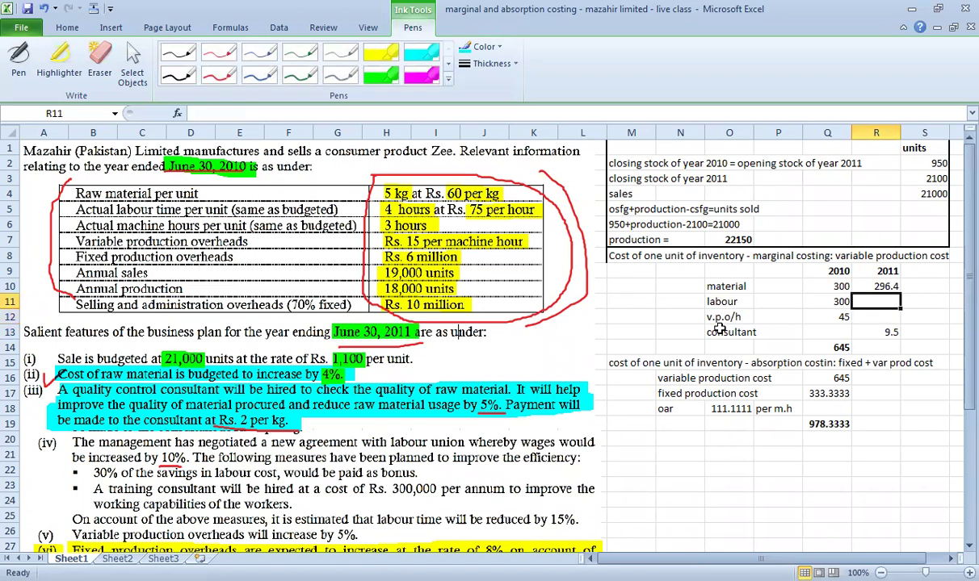
{"action": "type", "text": "="}
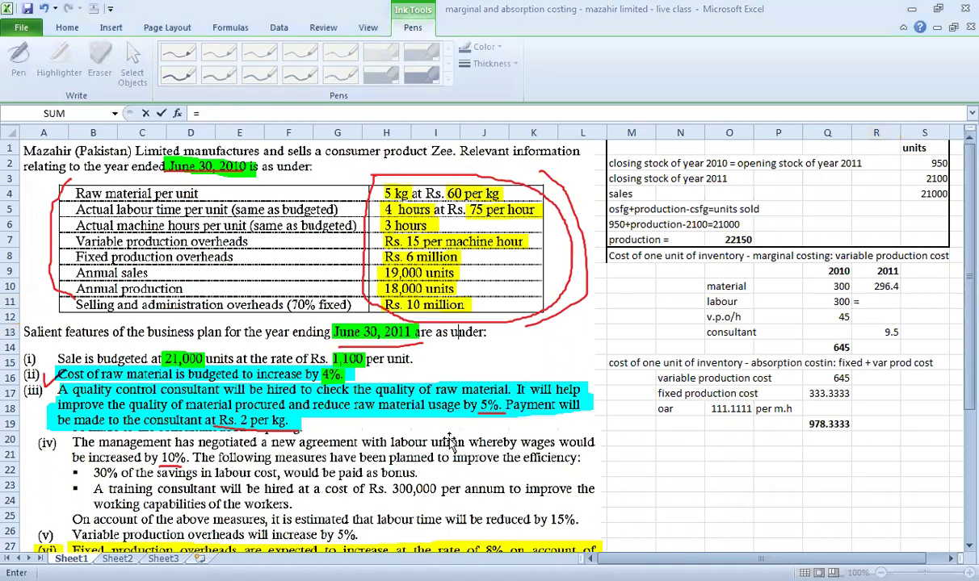
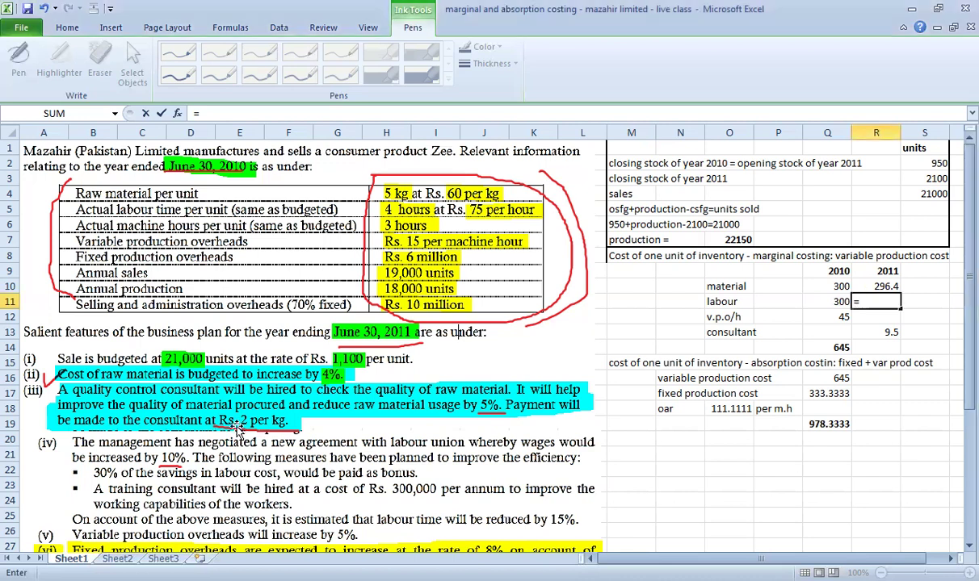
{"action": "key", "text": "Down"}
{"action": "key", "text": "Down"}
{"action": "key", "text": "Down"}
{"action": "key", "text": "Escape"}
Insert a blank sheet row at row 14, directly above the variable production cost total
{"action": "key", "text": "Down"}
{"action": "key", "text": "Down"}
{"action": "key", "text": "Down"}
{"action": "key", "text": "shift+space"}
{"action": "key", "text": "ctrl+shift+plus"}
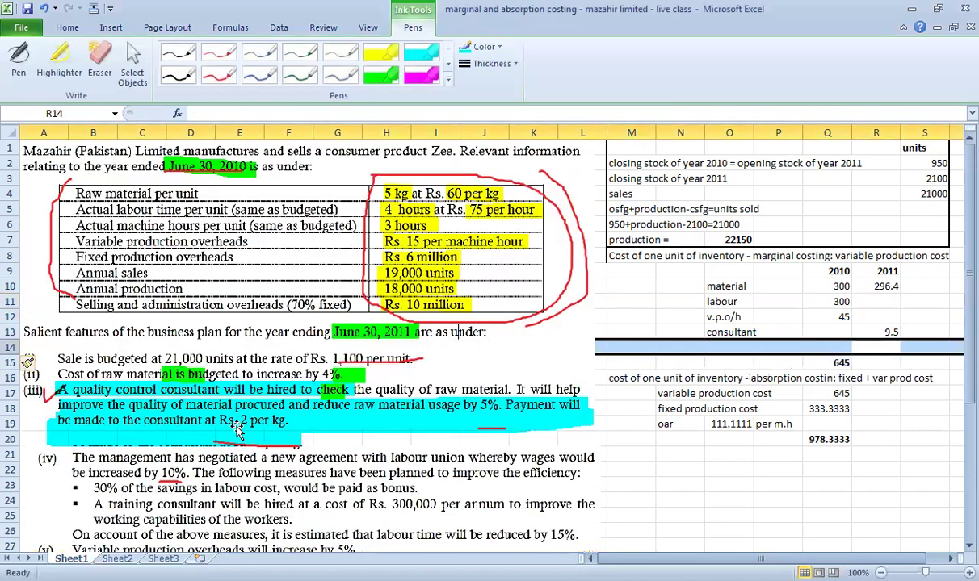
Revise the 2010 variable cost total in Q15 so that it sums Q10:Q14, including the inserted row
{"action": "scroll", "coordinate": [812, 364], "scroll_direction": "down", "scroll_amount": 3}
{"action": "left_click", "coordinate": [804, 290]}
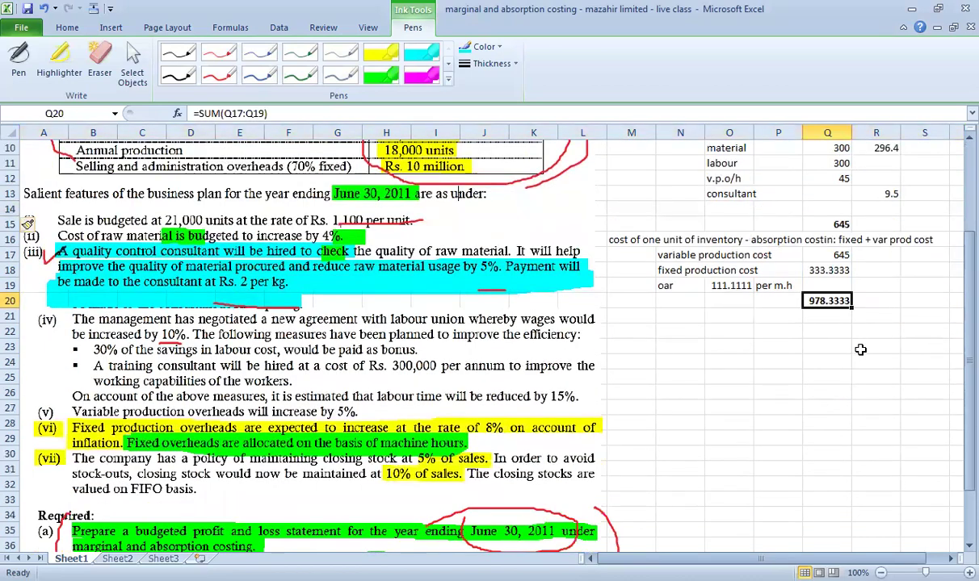
{"action": "scroll", "coordinate": [814, 331], "scroll_direction": "up", "scroll_amount": 3}
{"action": "left_click", "coordinate": [856, 357]}
{"action": "double_click", "coordinate": [855, 356]}
{"action": "key", "text": "Escape"}
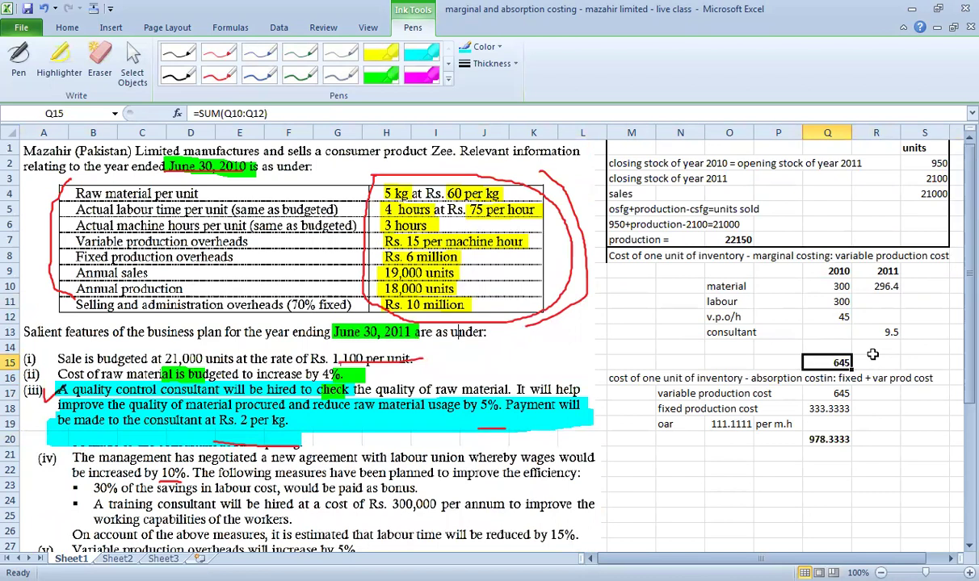
{"action": "key", "text": "F2"}
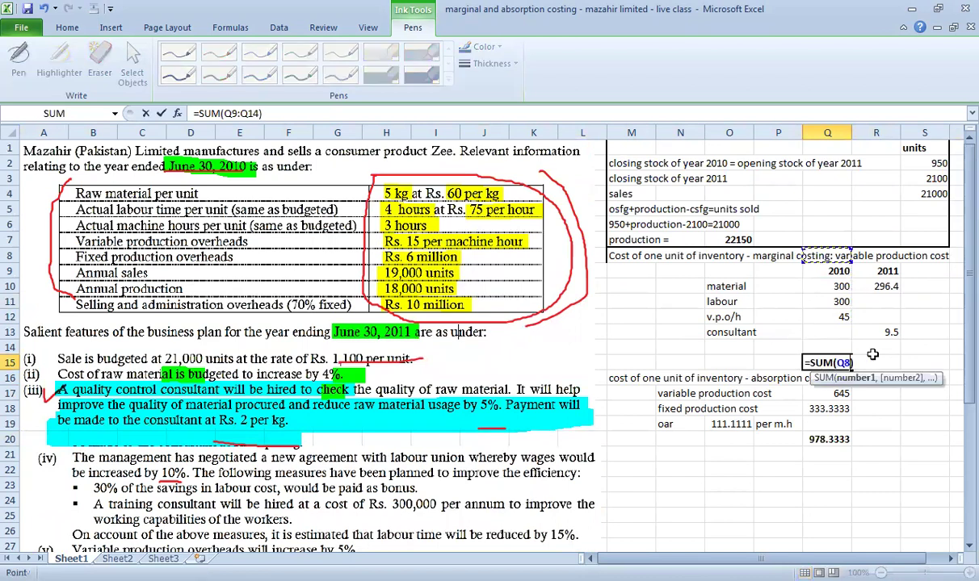
{"action": "left_click_drag", "start_coordinate": [827, 287], "coordinate": [826, 301]}
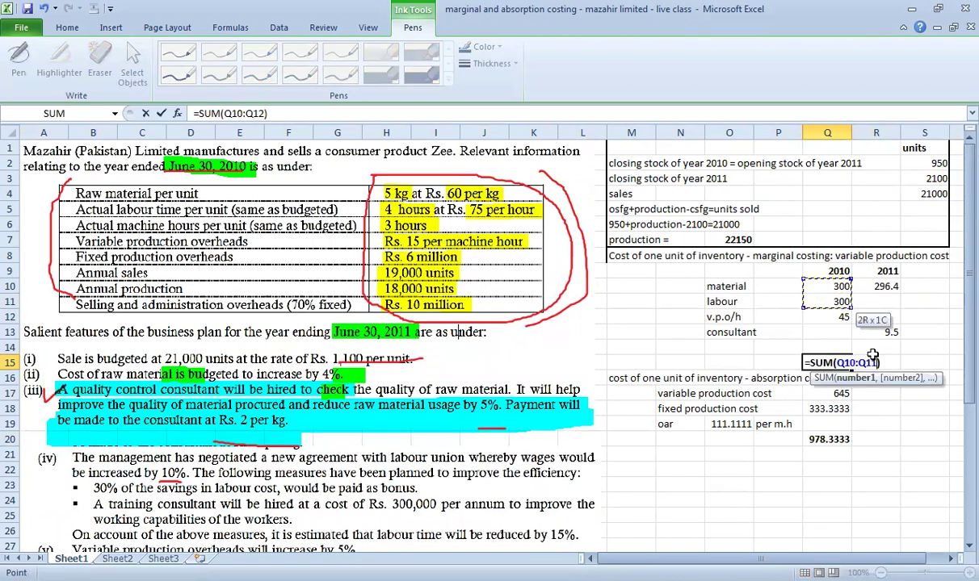
{"action": "key", "text": "Return"}
{"action": "key", "text": "Up"}
{"action": "key", "text": "F2"}
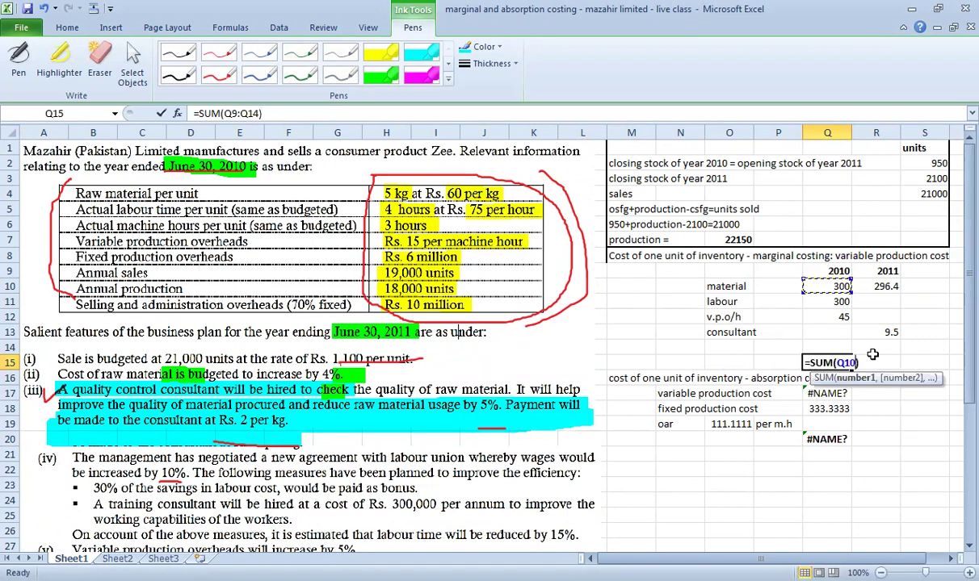
{"action": "key", "text": "shift+Down"}
{"action": "key", "text": "Return"}
{"action": "key", "text": "Up"}
Copy the 2010 total formula from Q15 into R15 to total the 2011 column
{"action": "key", "text": "ctrl+c"}
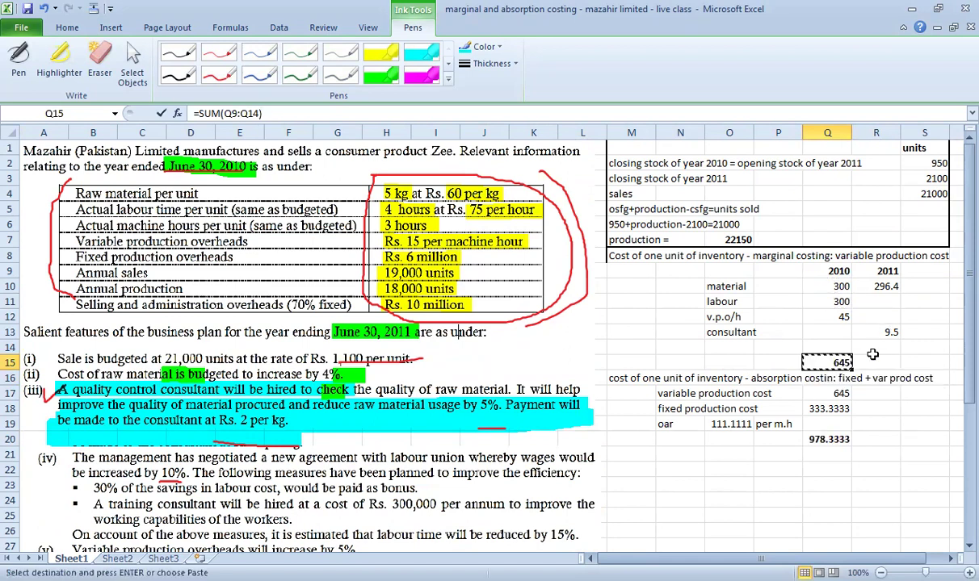
{"action": "left_click", "coordinate": [874, 363]}
{"action": "key", "text": "ctrl+v"}
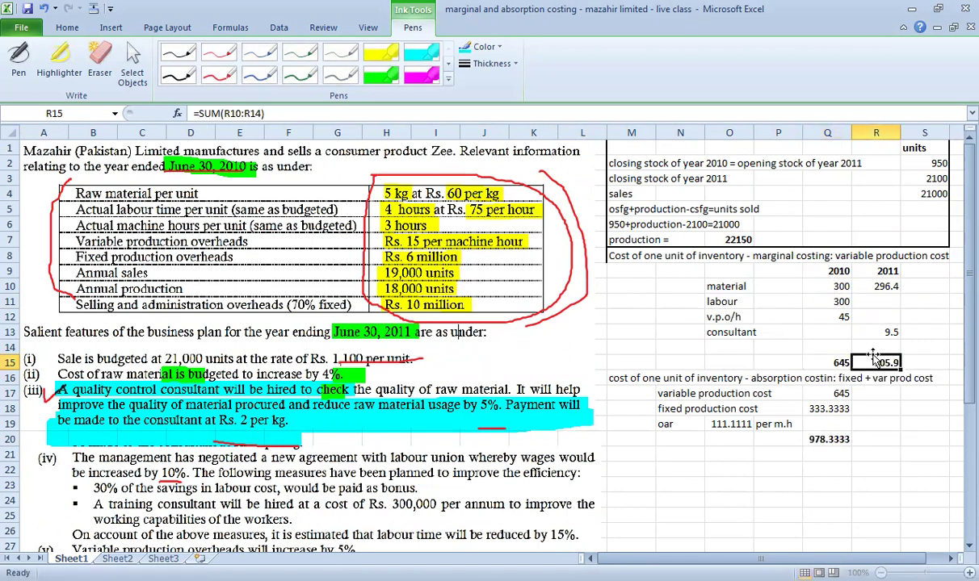
Enter the 2011 labour cost per unit in R11 as =4*85%*75*1.1
{"action": "left_click", "coordinate": [886, 302]}
{"action": "type", "text": "="}
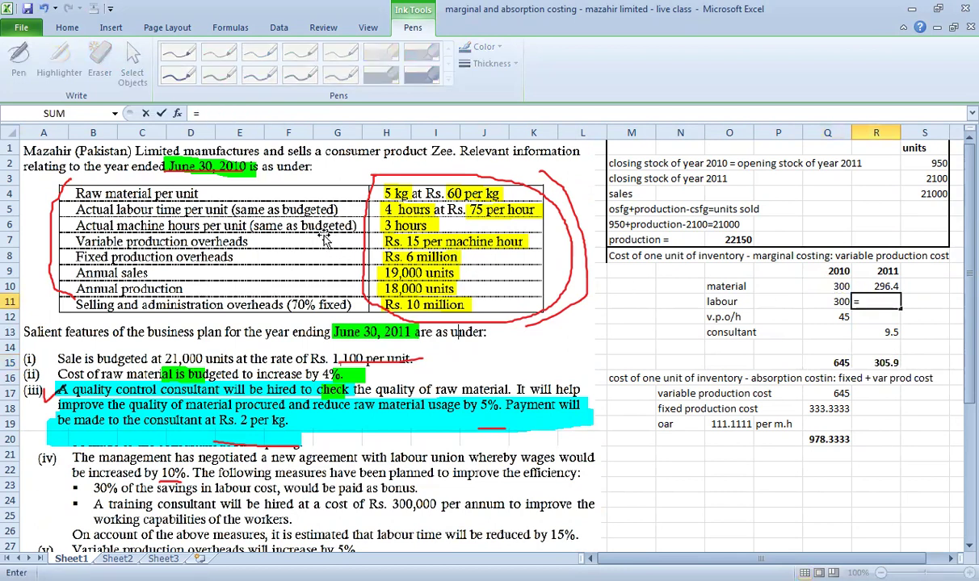
{"action": "type", "text": "4"}
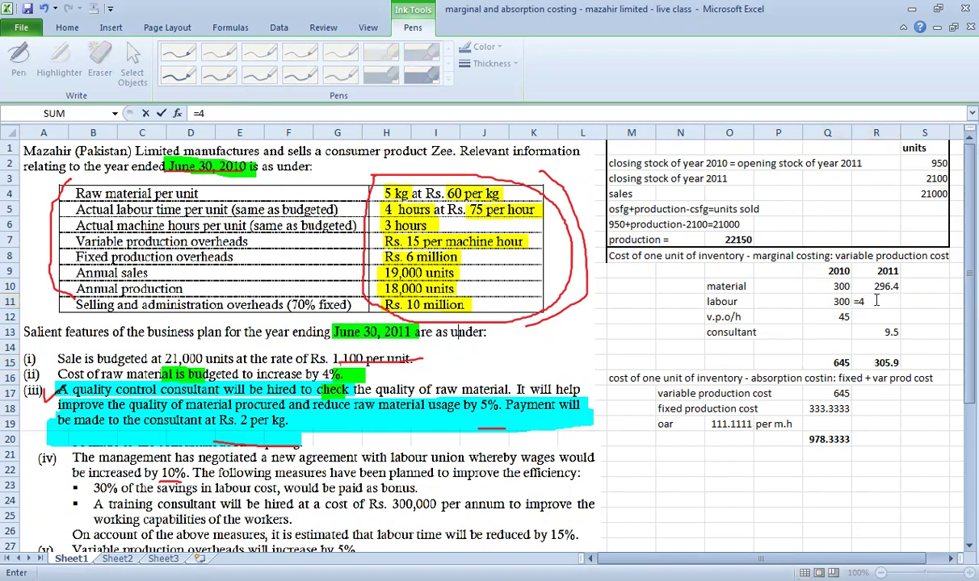
{"action": "type", "text": "8"}
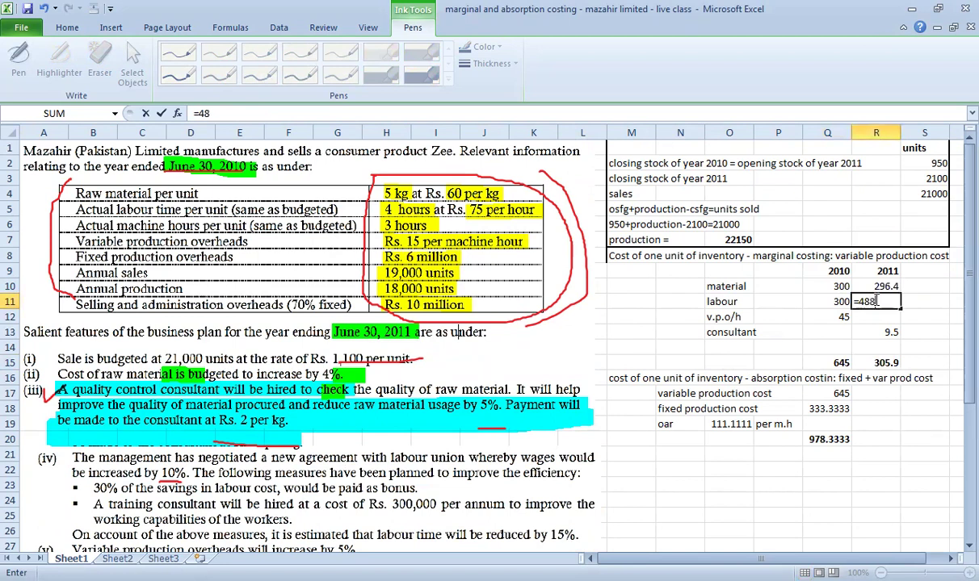
{"action": "type", "text": "%"}
{"action": "key", "text": "BackSpace"}
{"action": "key", "text": "BackSpace"}
{"action": "type", "text": "*85%"}
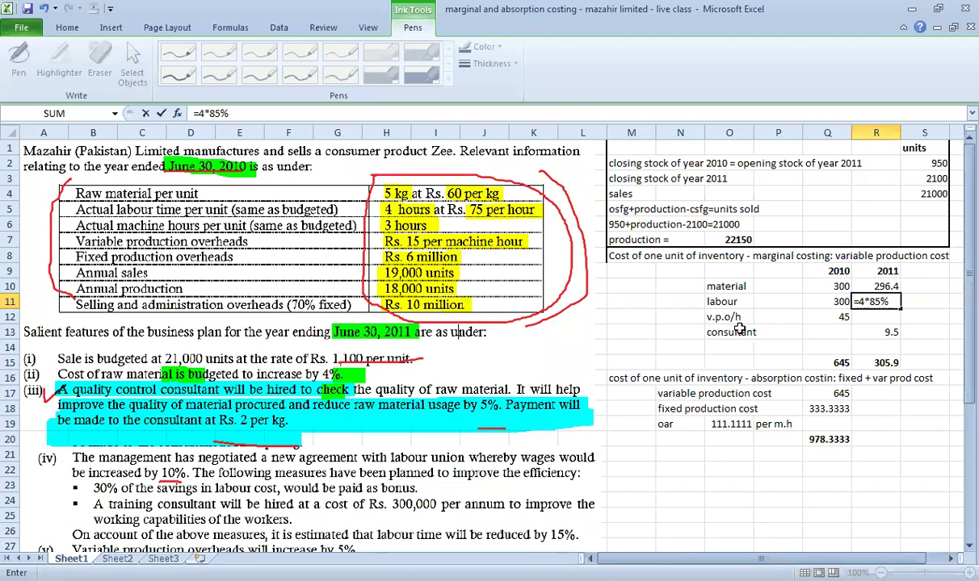
{"action": "type", "text": "*75*1.1"}
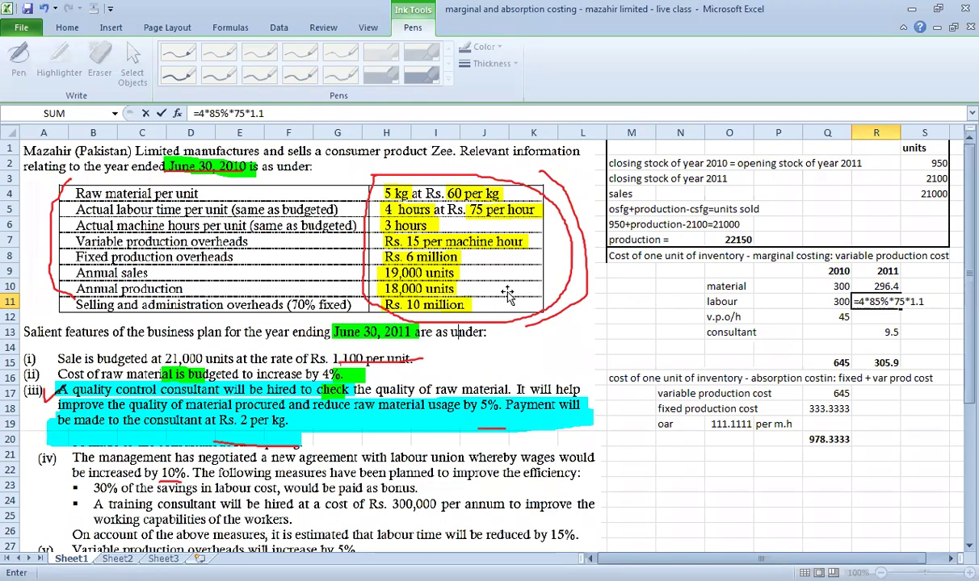
{"action": "key", "text": "Return"}
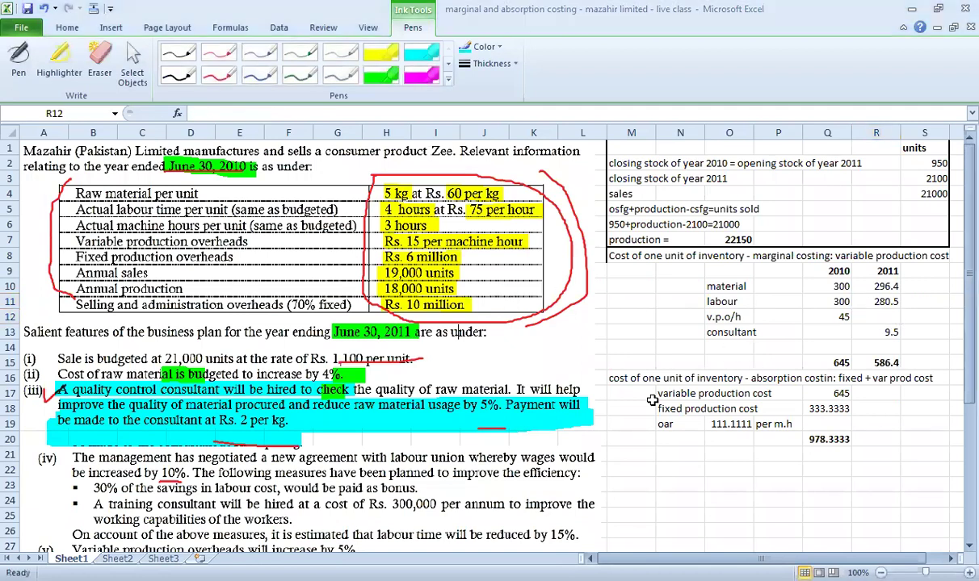
Enter the 2011 labour bonus per unit in R14 as =4*15%*75*1.1*30%
{"action": "left_click", "coordinate": [874, 345]}
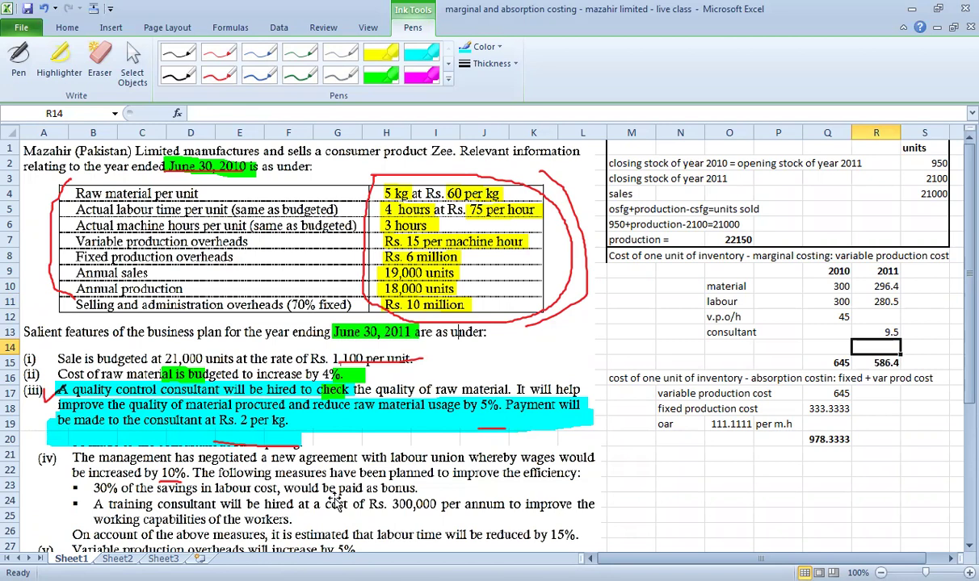
{"action": "type", "text": "="}
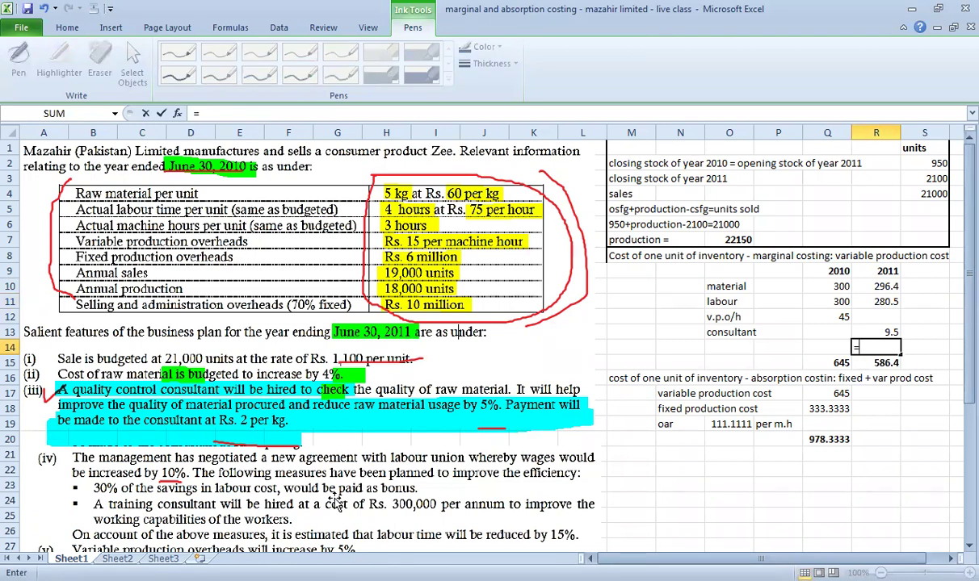
{"action": "type", "text": "4*15%"}
{"action": "type", "text": "*75*1"}
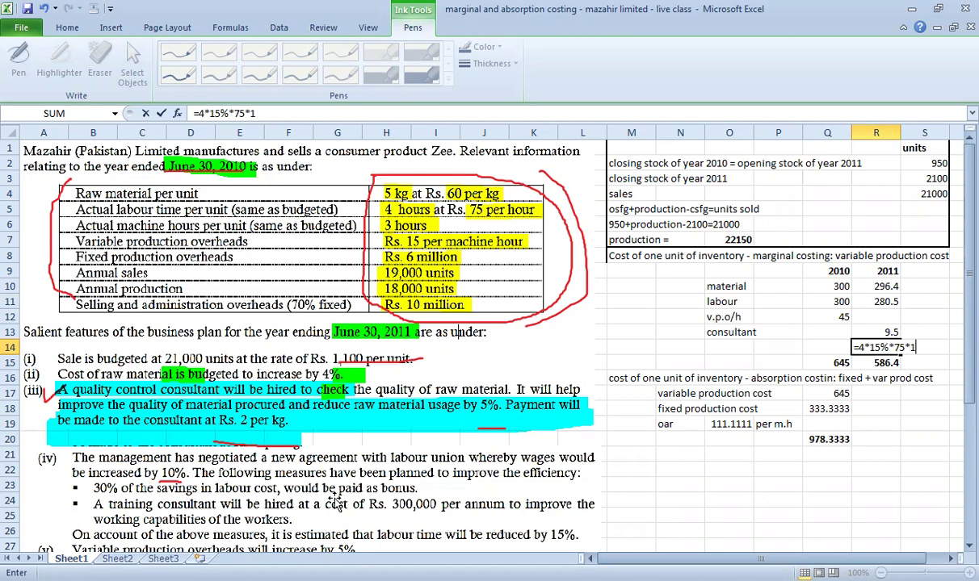
{"action": "type", "text": ".1*30%"}
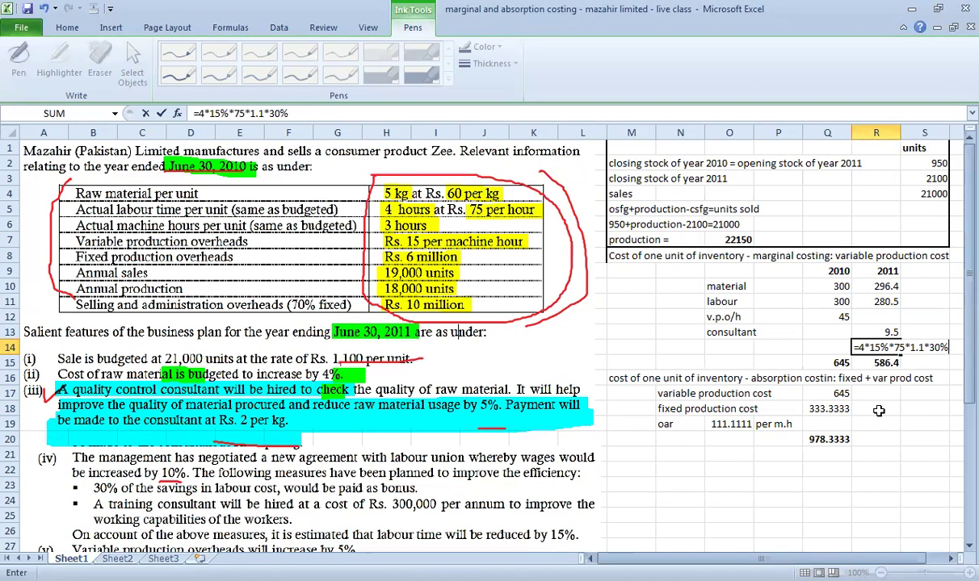
{"action": "key", "text": "Return"}
Review the 2011 labour bonus formula in R14
{"action": "key", "text": "F2"}
{"action": "key", "text": "Escape"}
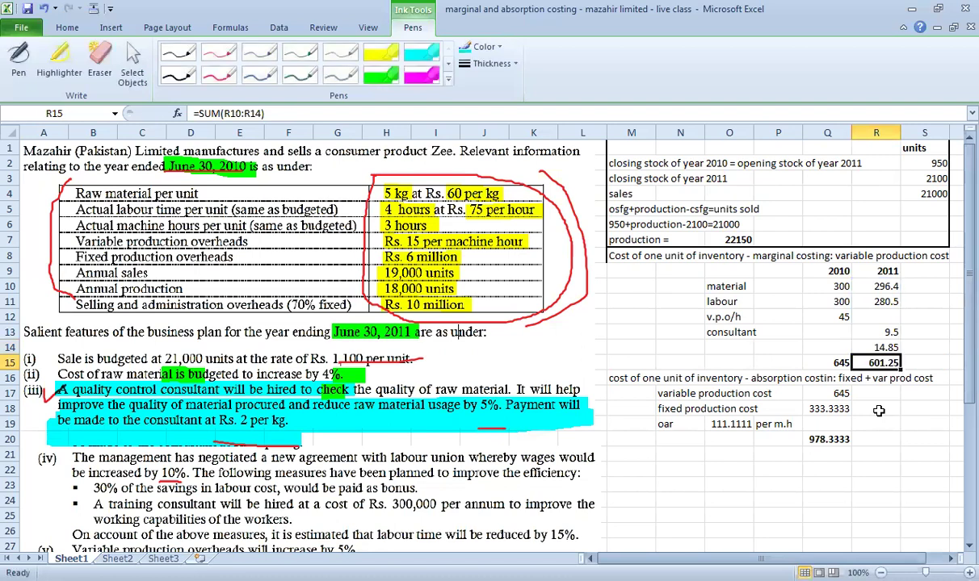
{"action": "key", "text": "Up"}
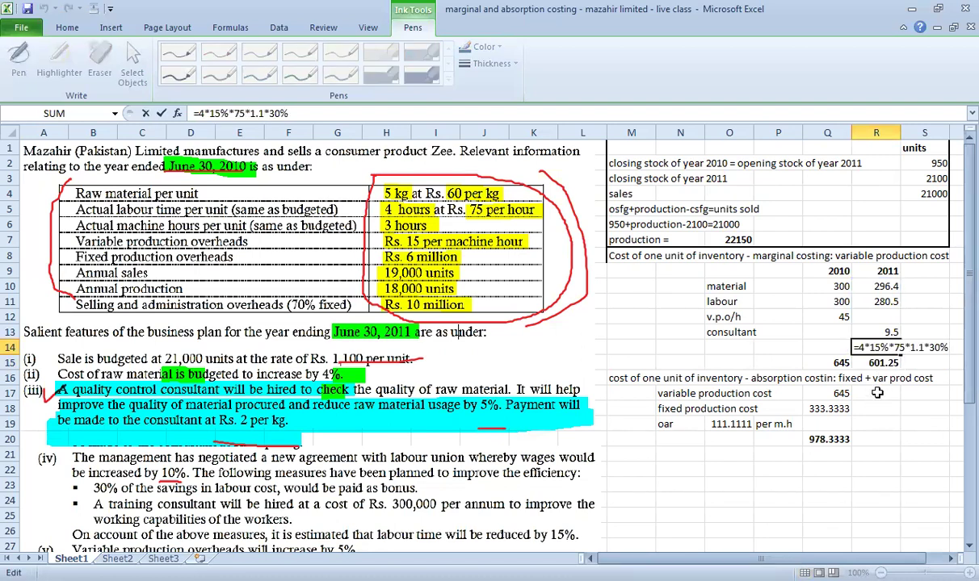
{"action": "key", "text": "ctrl+Return"}
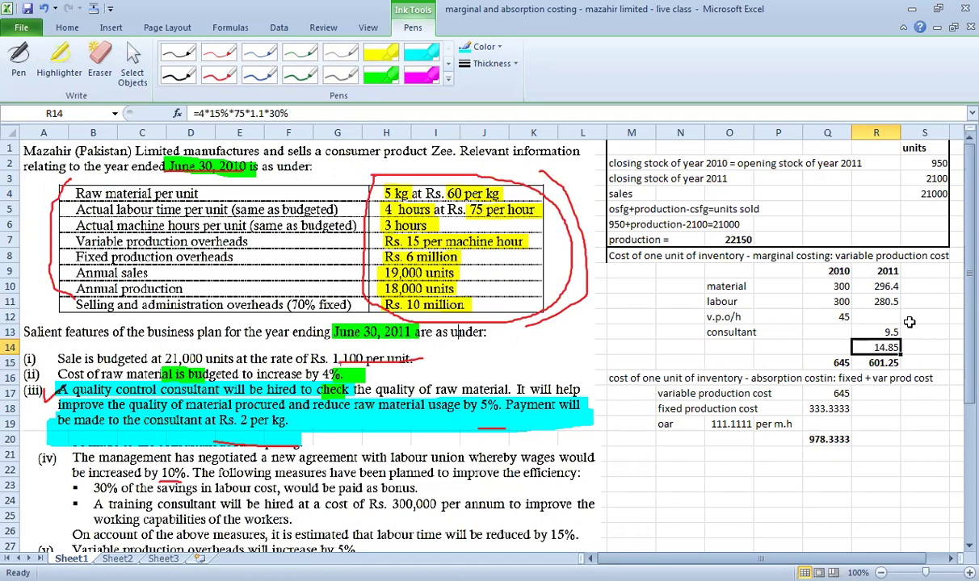
Enter the 2011 variable production overhead per unit in R12 as =3*15*1.05 and review the total formula in R15
{"action": "left_click", "coordinate": [860, 315]}
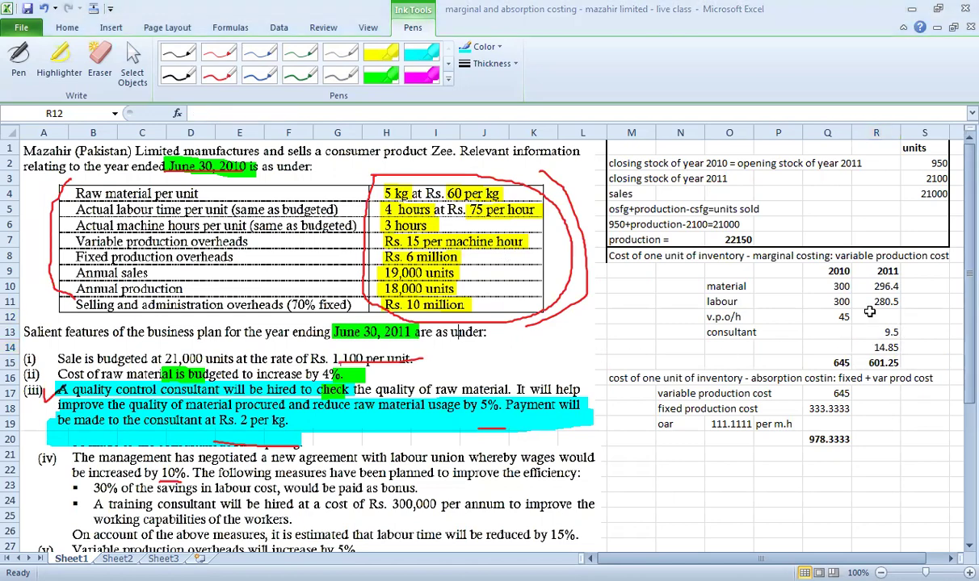
{"action": "scroll", "coordinate": [73, 477], "scroll_direction": "down", "scroll_amount": 1}
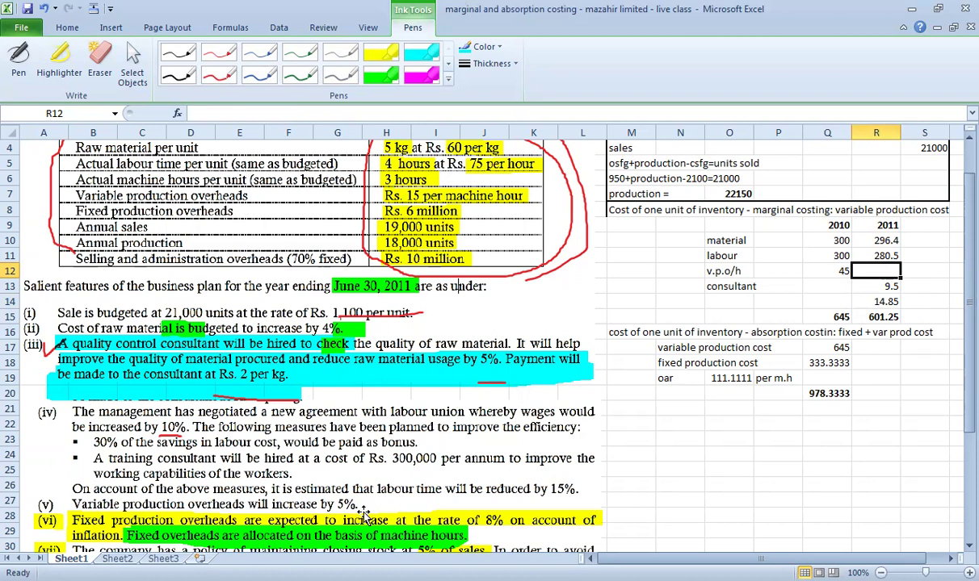
{"action": "scroll", "coordinate": [517, 440], "scroll_direction": "up", "scroll_amount": 1}
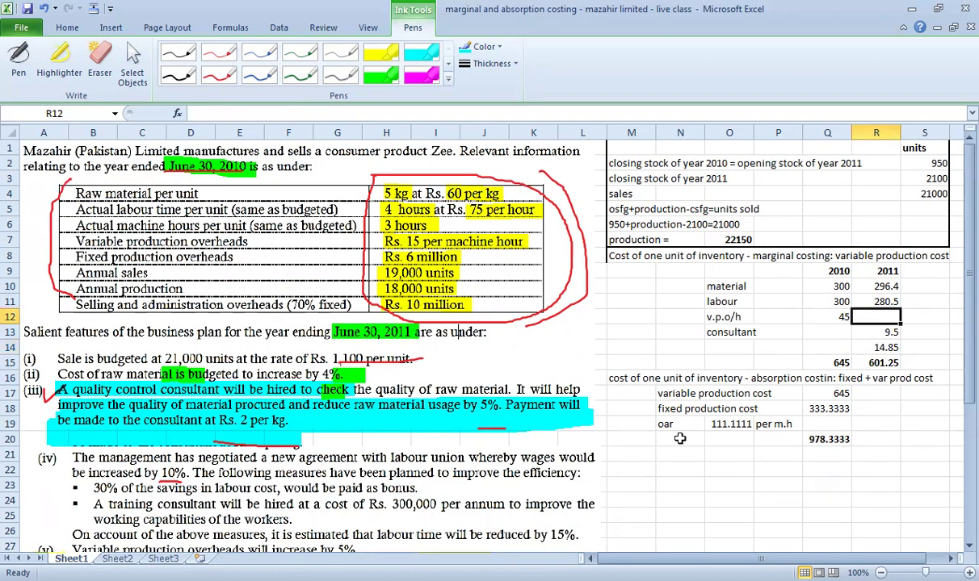
{"action": "type", "text": "=3*15"}
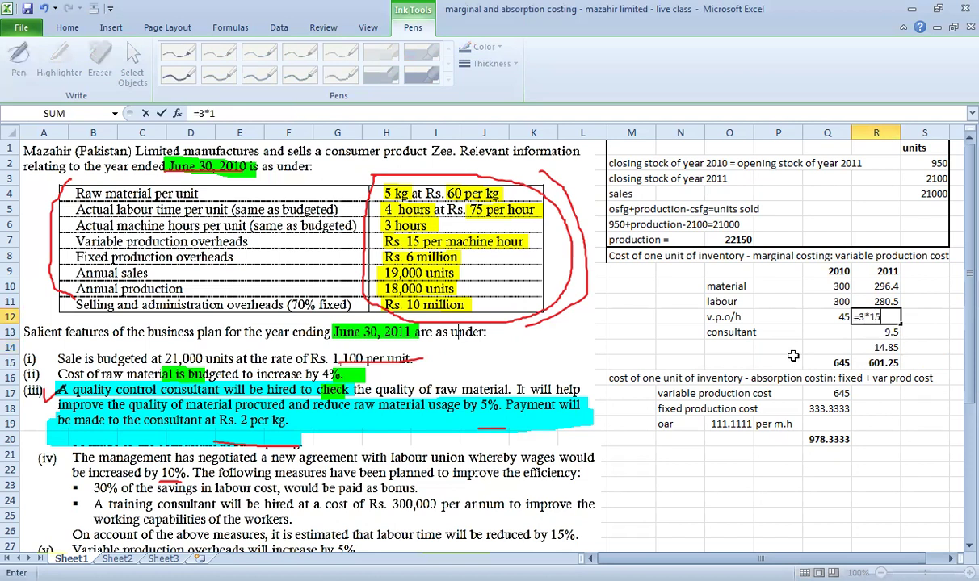
{"action": "type", "text": "*1.05"}
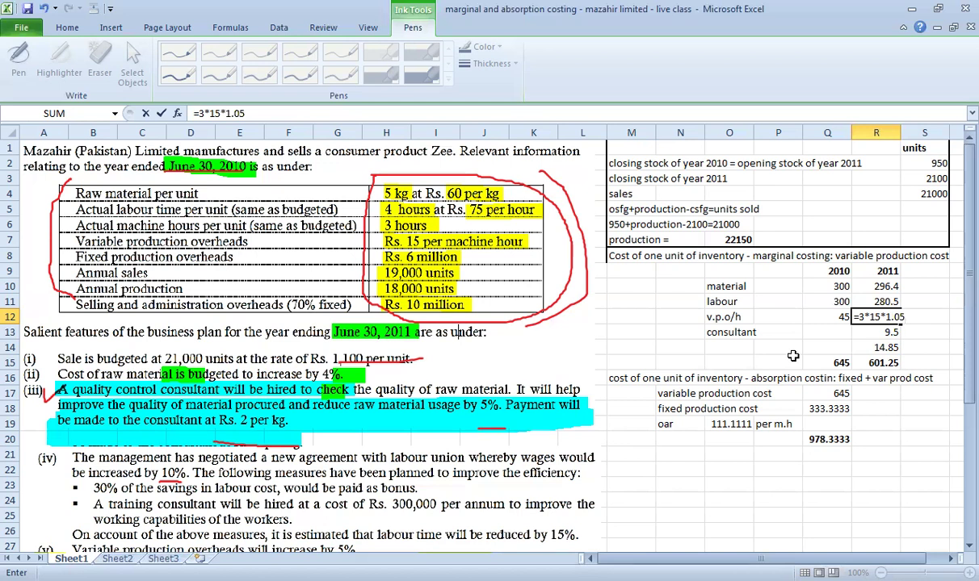
{"action": "key", "text": "Return"}
{"action": "left_click", "coordinate": [873, 361]}
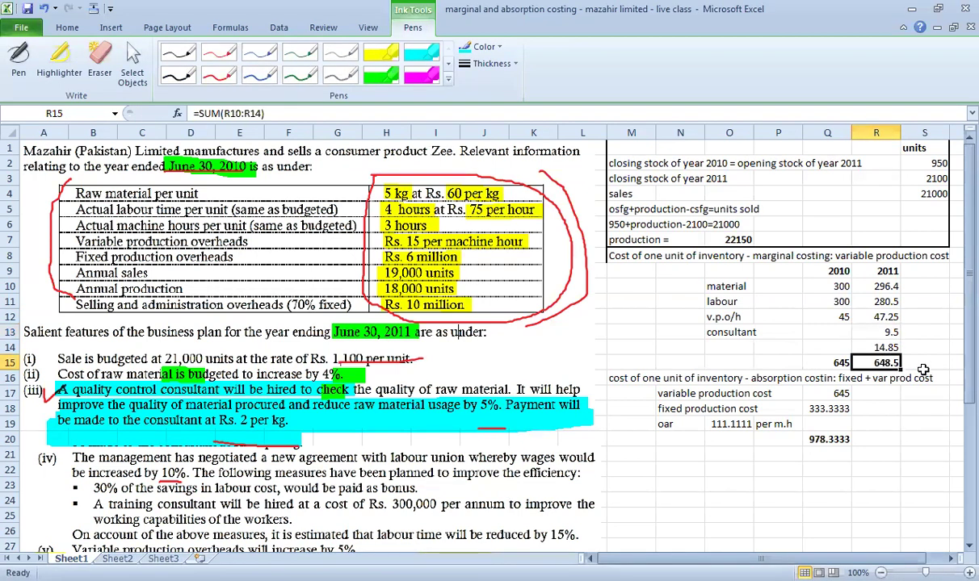
{"action": "key", "text": "F2"}
{"action": "key", "text": "Escape"}
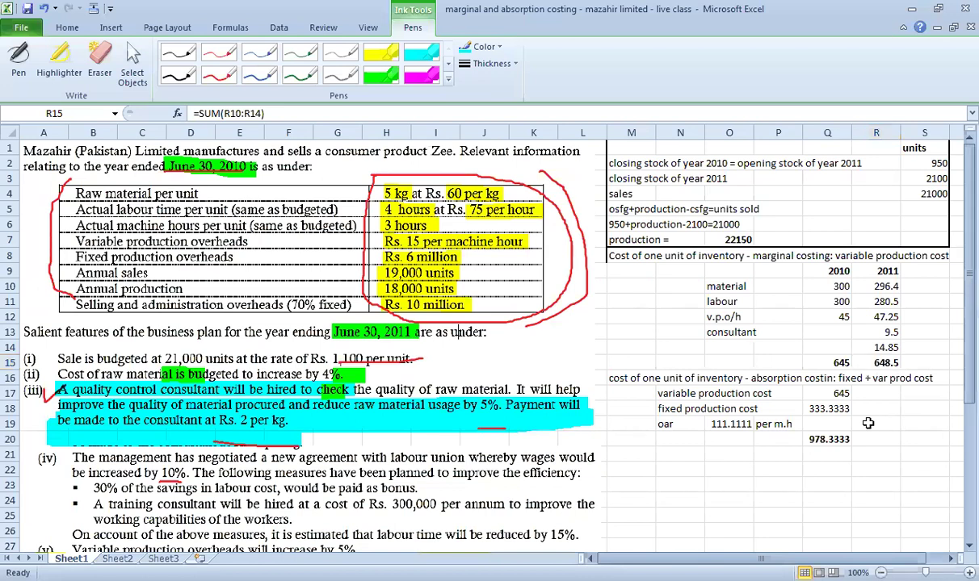
Link the 2011 variable production cost in R17 to the marginal costing total in R15
{"action": "left_click", "coordinate": [869, 393]}
{"action": "type", "text": "="}
{"action": "key", "text": "Up"}
{"action": "key", "text": "Return"}
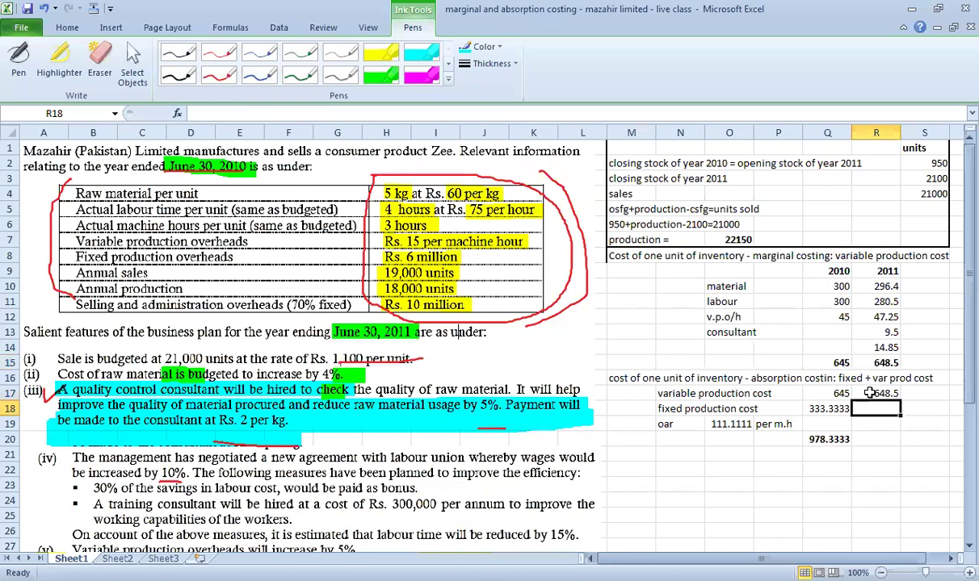
Label cell N20 as oar, directly below the existing oar row
{"action": "left_click", "coordinate": [677, 440]}
{"action": "type", "text": "oar"}
{"action": "key", "text": "Return"}
{"action": "key", "text": "Up"}
Start the 2011 overhead absorption rate formula in O20 with the fixed overheads and training cost as =(6000000*1.08+300000)
{"action": "key", "text": "Right"}
{"action": "type", "text": "="}
{"action": "type", "text": "(6"}
{"action": "type", "text": "0000"}
{"action": "type", "text": "00"}
{"action": "key", "text": "BackSpace"}
{"action": "key", "text": "BackSpace"}
{"action": "key", "text": "BackSpace"}
{"action": "key", "text": "BackSpace"}
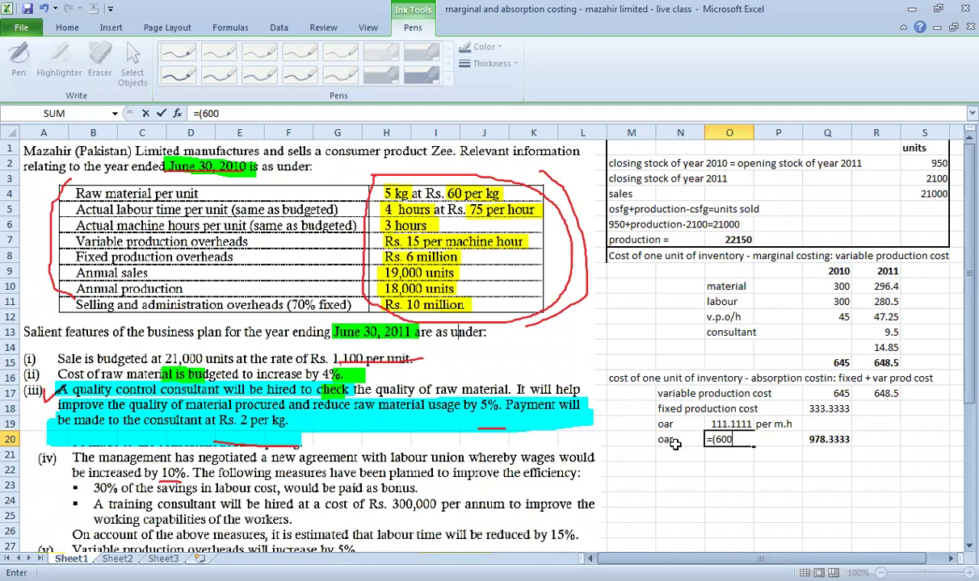
{"action": "type", "text": "0000*"}
{"action": "left_click_drag", "start_coordinate": [968, 311], "coordinate": [956, 331]}
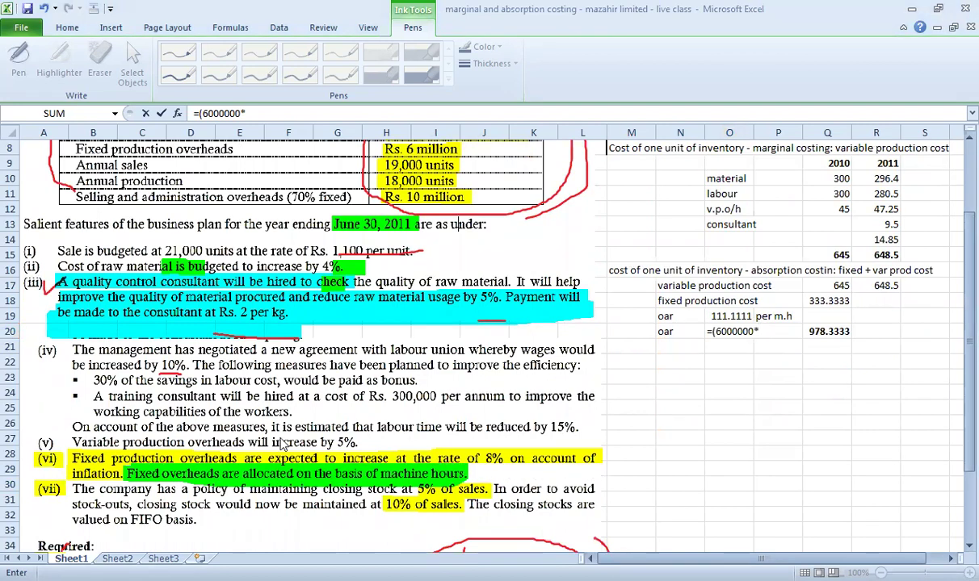
{"action": "type", "text": "1.08"}
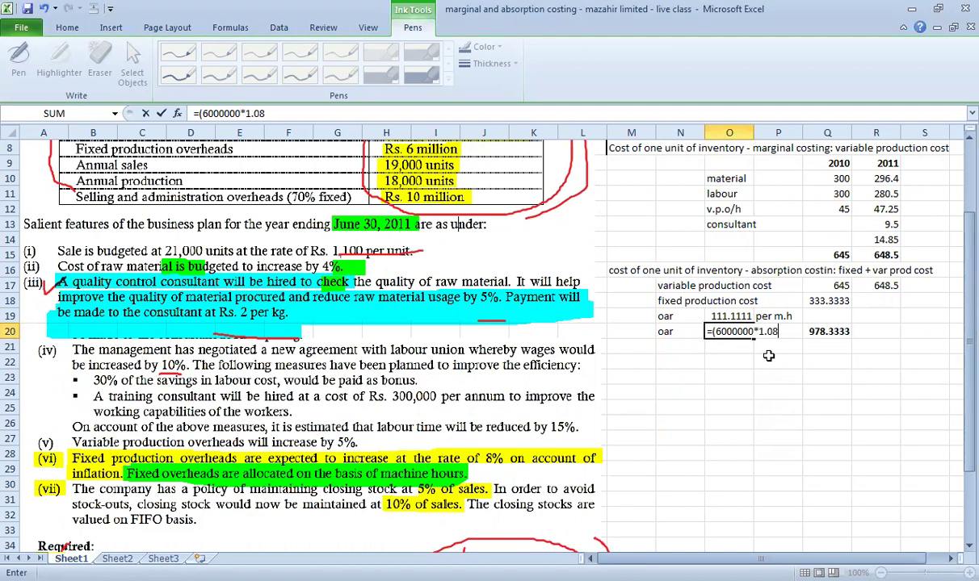
{"action": "type", "text": "+"}
{"action": "type", "text": "30"}
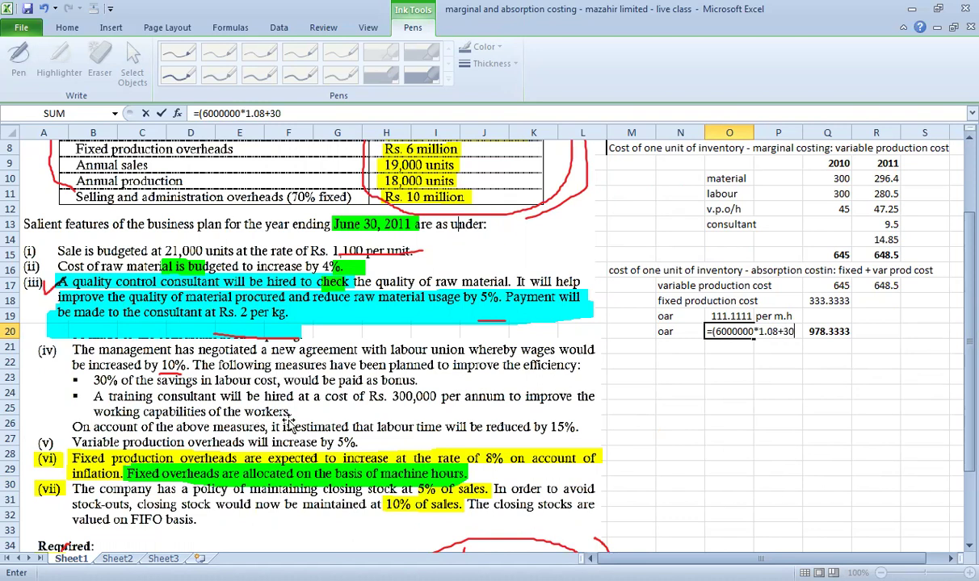
{"action": "type", "text": "0000"}
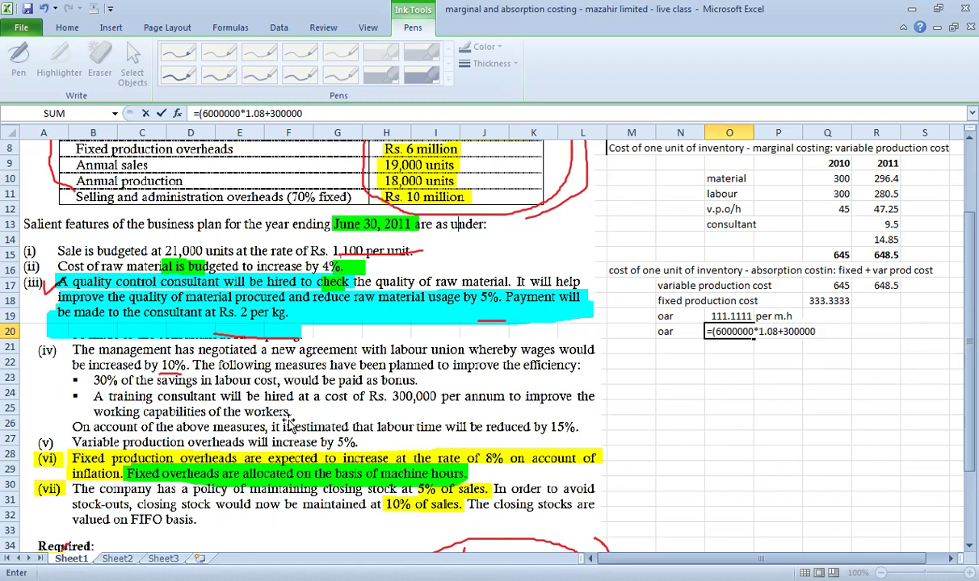
{"action": "type", "text": ")"}
Complete the O20 formula by dividing by the 2011 production units times machine hours, (O7*3), and review it
{"action": "type", "text": "/("}
{"action": "scroll", "coordinate": [687, 368], "scroll_direction": "up", "scroll_amount": 3}
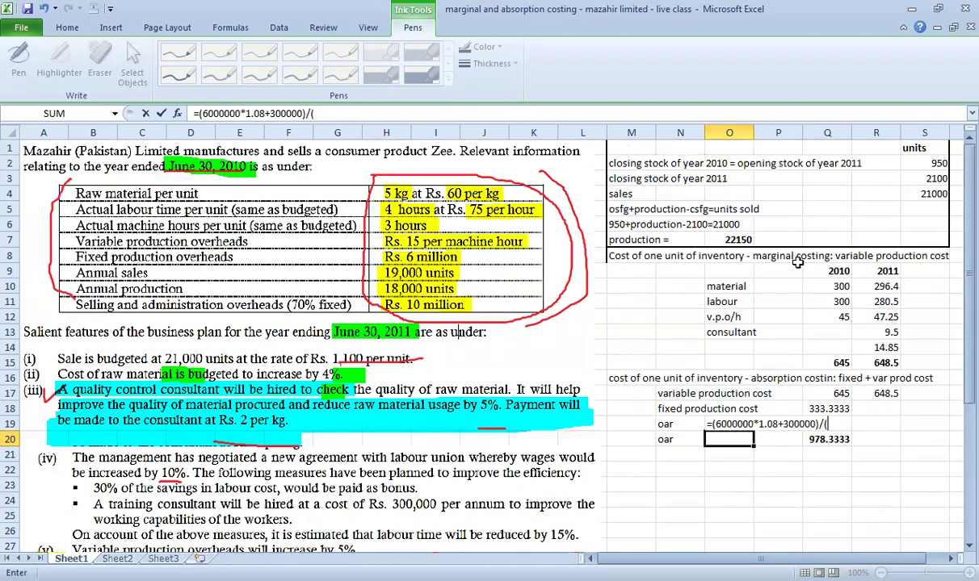
{"action": "scroll", "coordinate": [729, 347], "scroll_direction": "down", "scroll_amount": 1}
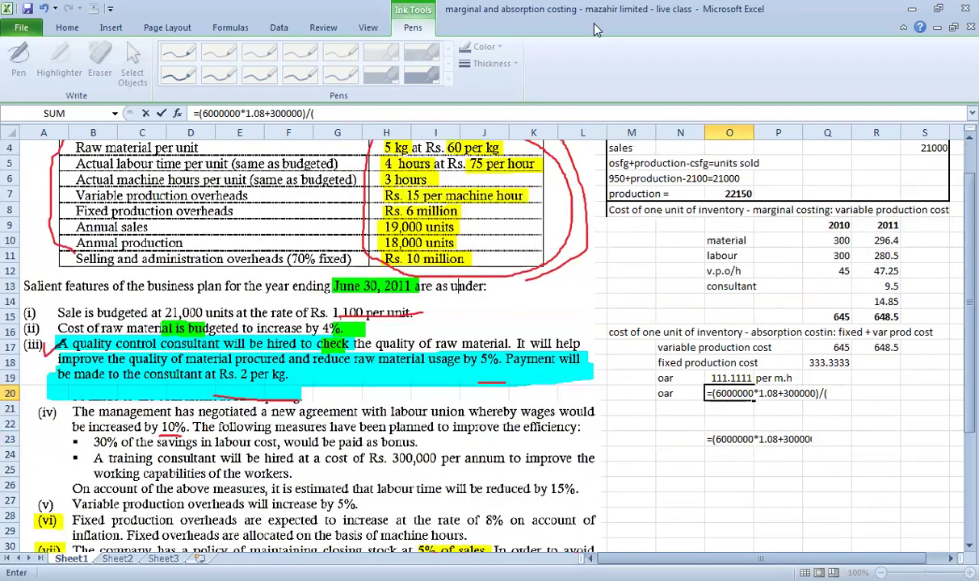
{"action": "left_click", "coordinate": [734, 189]}
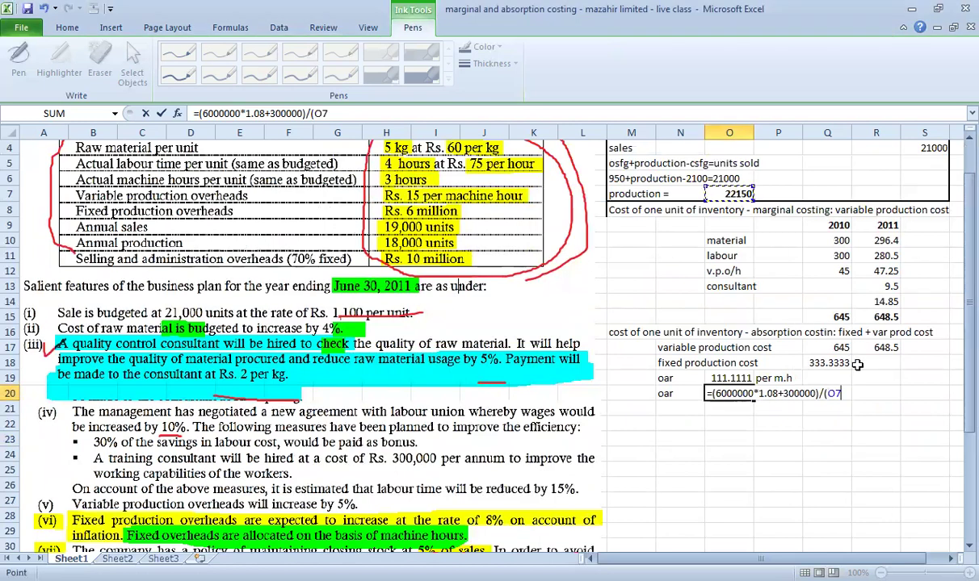
{"action": "type", "text": ")"}
{"action": "key", "text": "Return"}
{"action": "key", "text": "Up"}
{"action": "key", "text": "F2"}
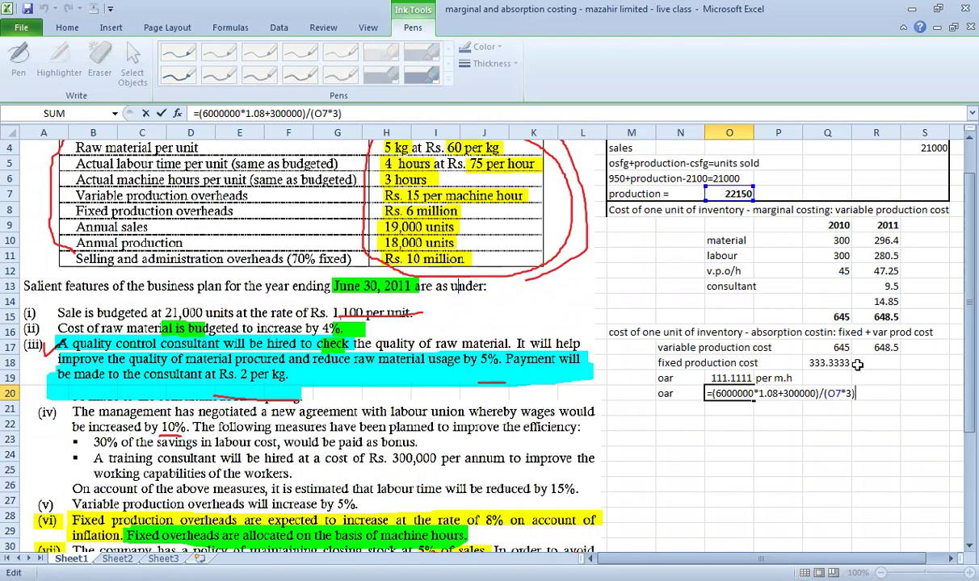
{"action": "key", "text": "Return"}
Enter the 2011 fixed production cost per unit in R18 as =O20*3
{"action": "left_click", "coordinate": [858, 364]}
{"action": "type", "text": "="}
{"action": "left_click", "coordinate": [730, 393]}
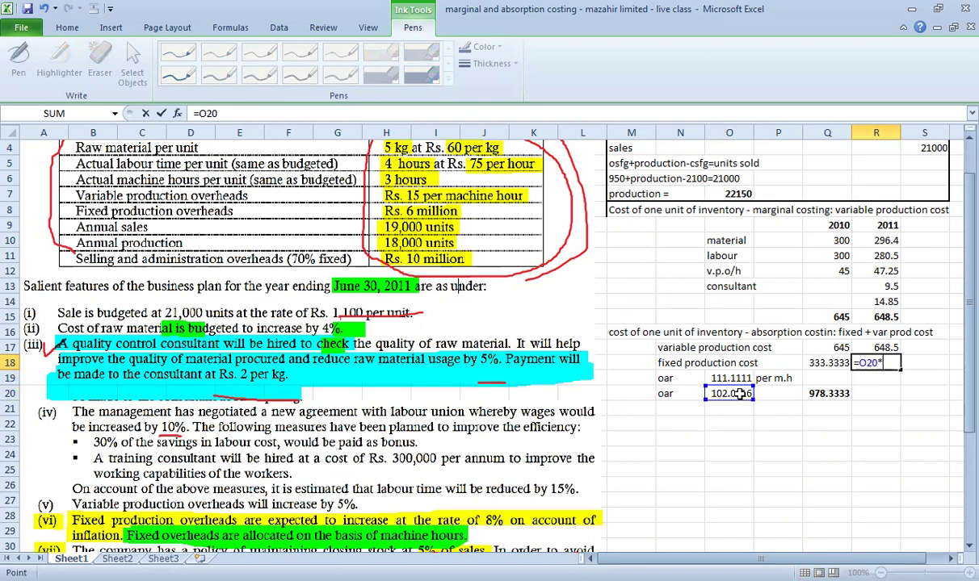
{"action": "type", "text": "*3"}
{"action": "key", "text": "Return"}
Total the 2011 absorption cost per unit in R20 with =SUM(R17:R19)
{"action": "key", "text": "Down"}
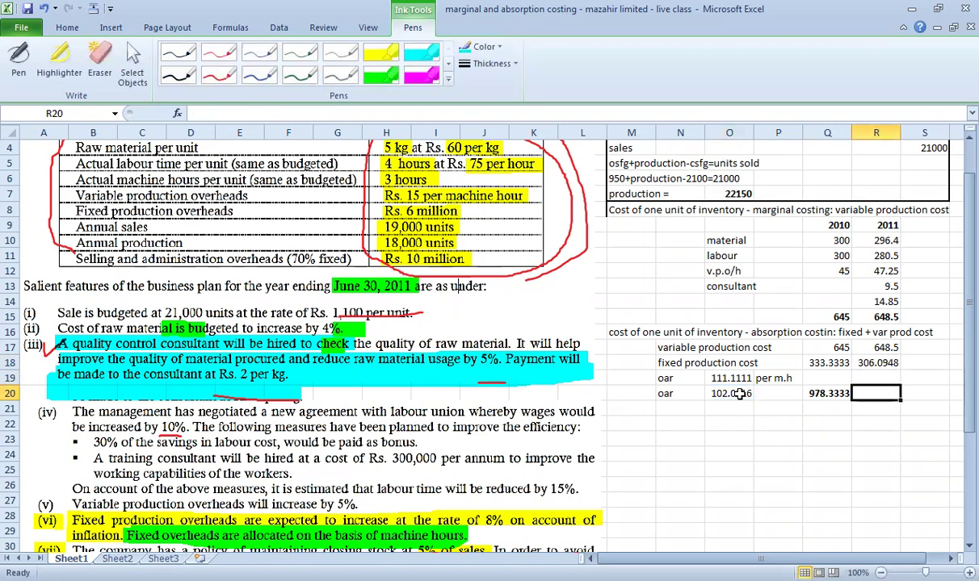
{"action": "type", "text": "=SUM()R17:R19"}
{"action": "key", "text": "Return"}
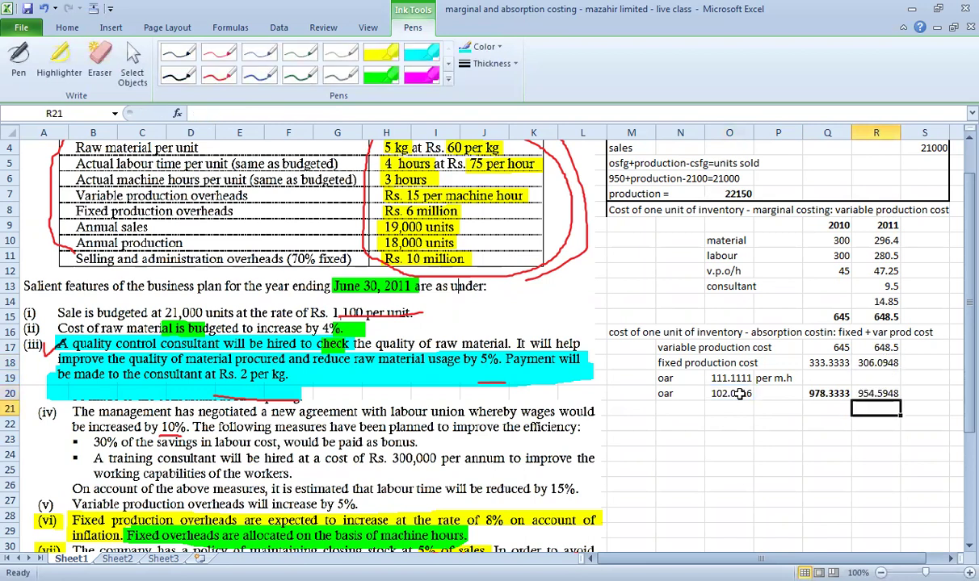
{"action": "key", "text": "Up"}
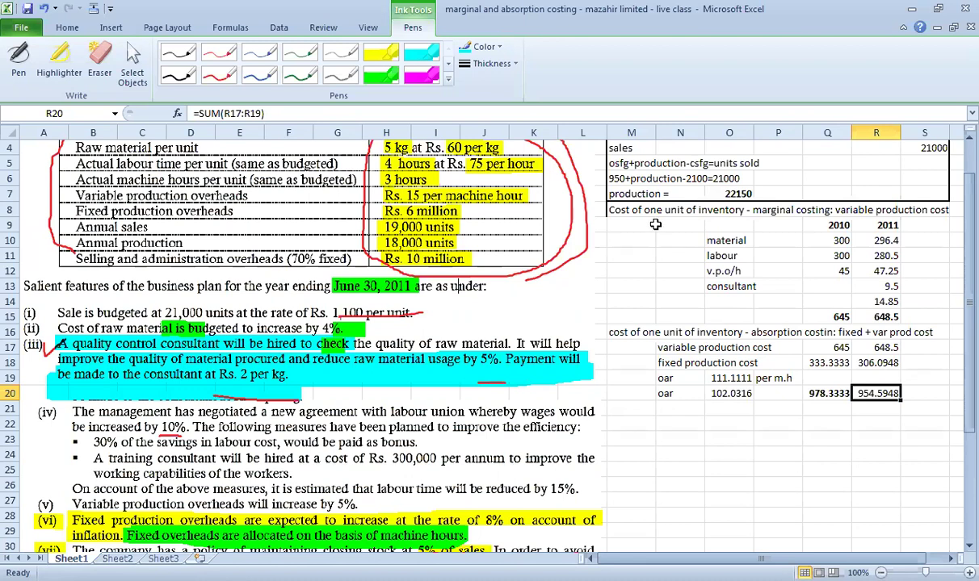
Outline the unit cost workings in M8:S20 with an outside box border
{"action": "left_click_drag", "start_coordinate": [613, 211], "coordinate": [835, 393]}
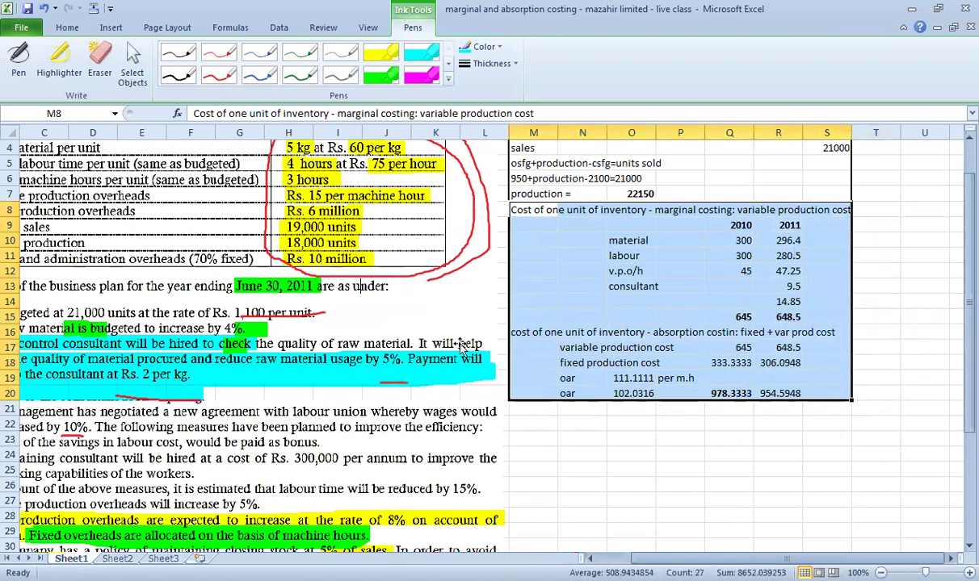
{"action": "left_click", "coordinate": [67, 28]}
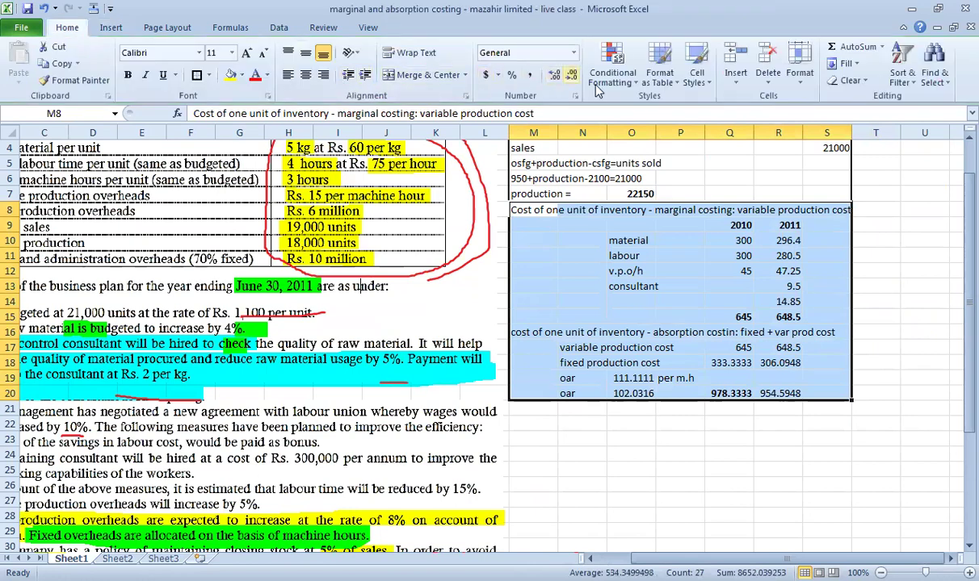
{"action": "left_click", "coordinate": [197, 76]}
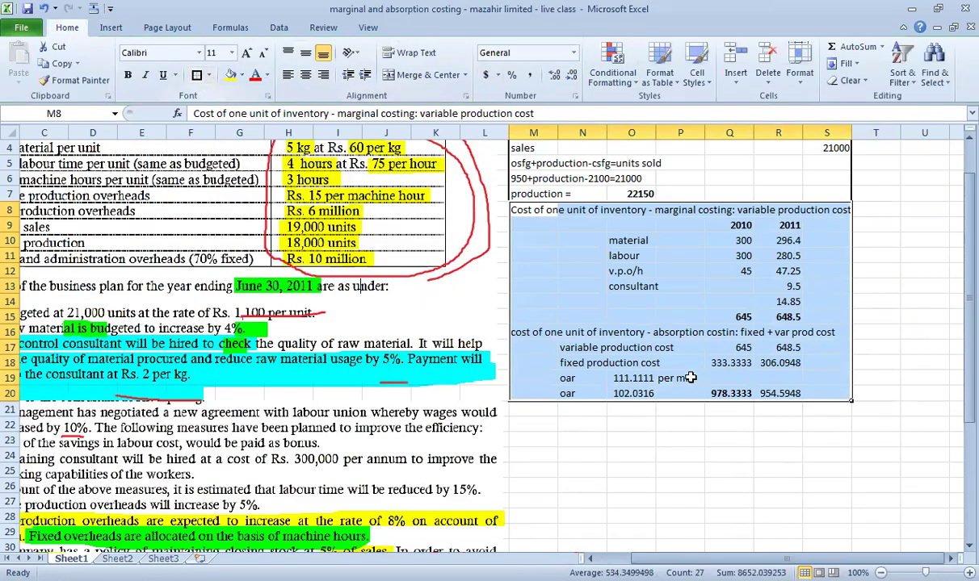
{"action": "left_click", "coordinate": [575, 440]}
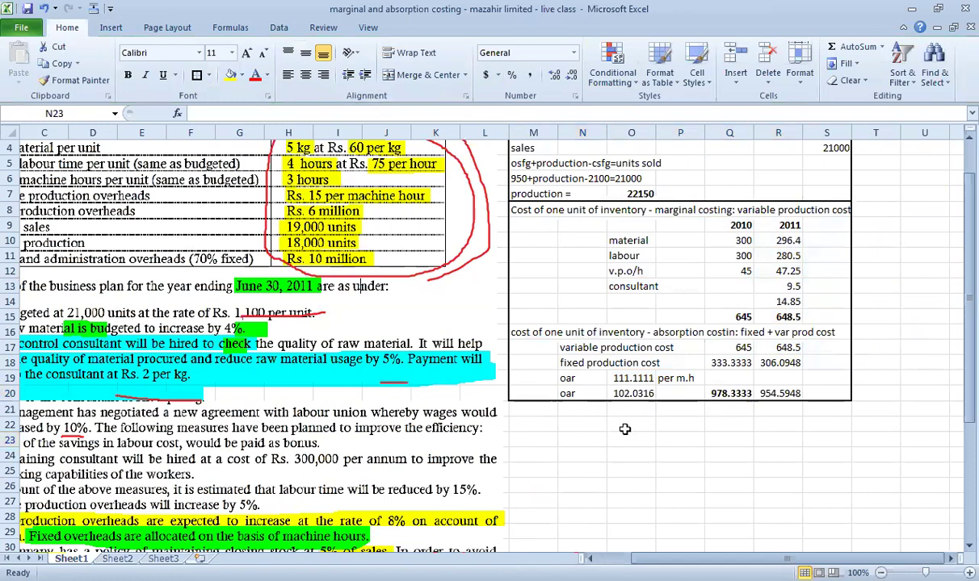
Enter the heading marginal costing in P21 and the row label sr in M22
{"action": "left_click", "coordinate": [679, 409]}
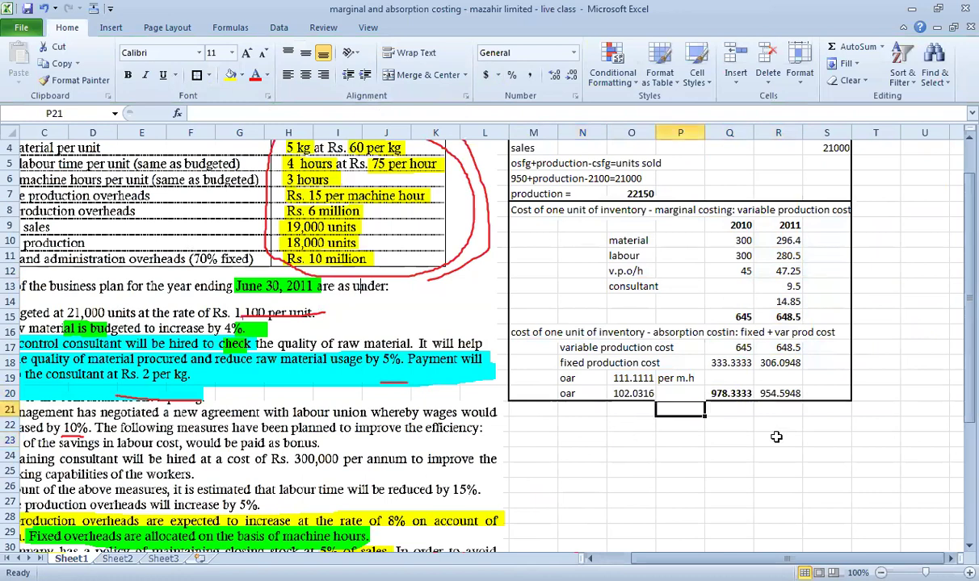
{"action": "type", "text": "marginal costing"}
{"action": "key", "text": "Return"}
{"action": "key", "text": "Left"}
{"action": "key", "text": "Left"}
{"action": "key", "text": "Left"}
{"action": "type", "text": "sr"}
Calculate the 2011 sales revenue in P22 as =21000*1100
{"action": "key", "text": "Right"}
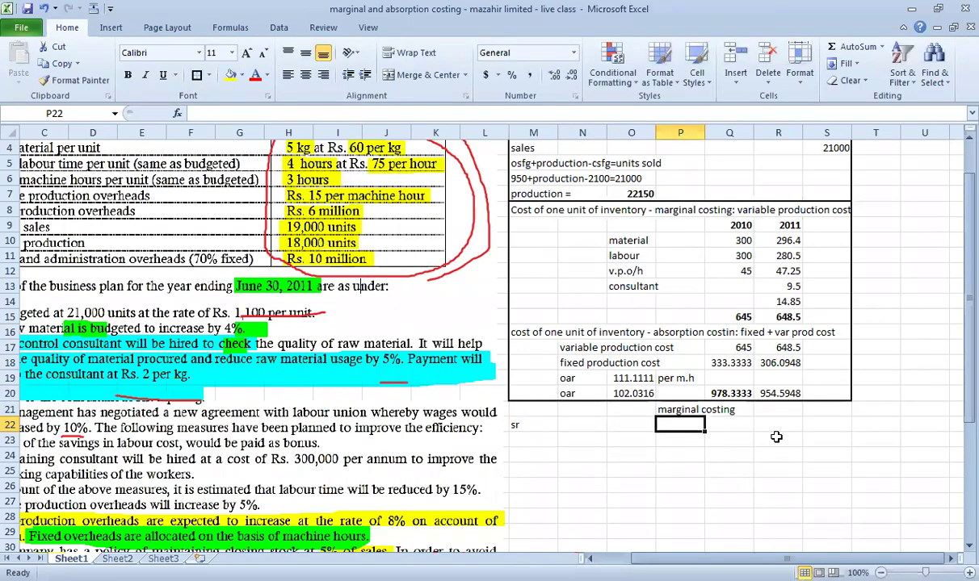
{"action": "type", "text": "="}
{"action": "scroll", "coordinate": [775, 436], "scroll_direction": "left", "scroll_amount": 1}
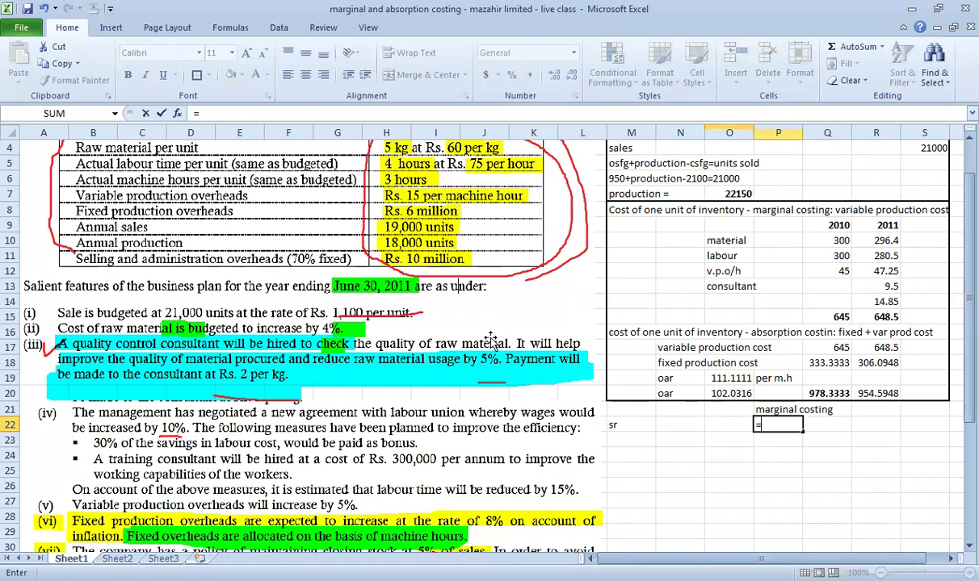
{"action": "key", "text": "F2"}
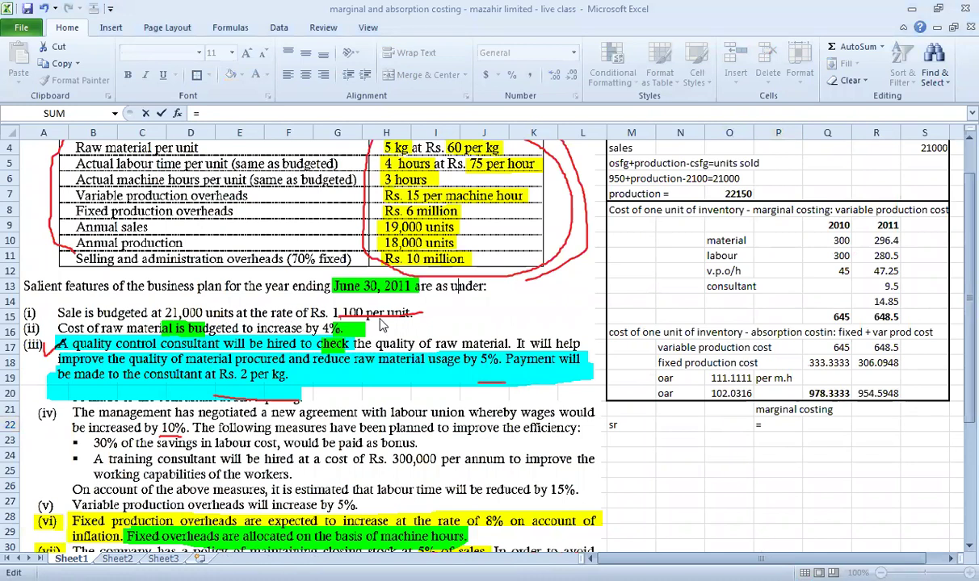
{"action": "type", "text": "2"}
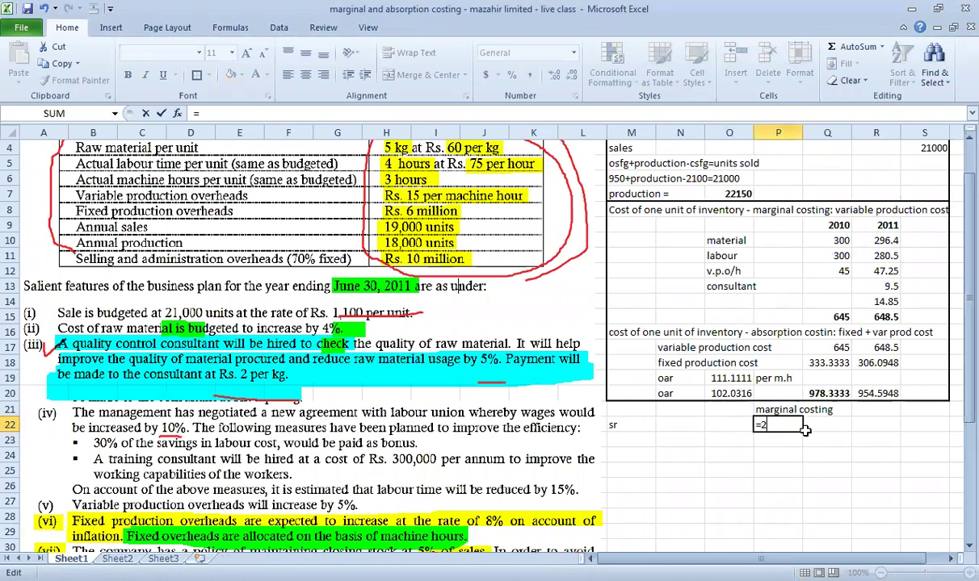
{"action": "type", "text": "1000*1100"}
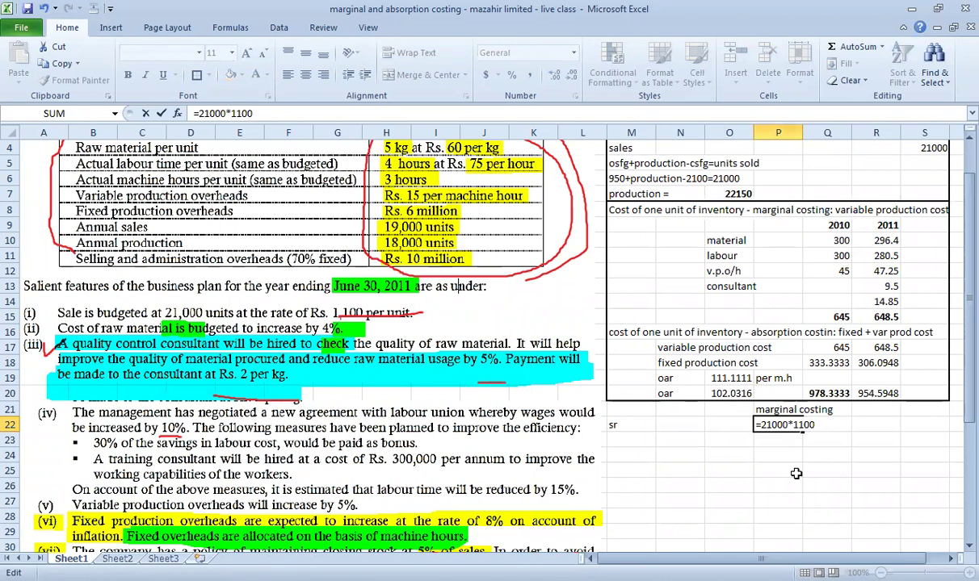
{"action": "key", "text": "Return"}
Format the marginal costing column from P22 downward with comma separators and no decimal places
{"action": "key", "text": "Left"}
{"action": "key", "text": "Left"}
{"action": "key", "text": "Left"}
{"action": "left_click", "coordinate": [767, 424]}
{"action": "left_click_drag", "start_coordinate": [767, 424], "coordinate": [775, 530]}
{"action": "left_click", "coordinate": [529, 74]}
{"action": "left_click", "coordinate": [571, 74]}
{"action": "left_click", "coordinate": [571, 74]}
{"action": "left_click", "coordinate": [795, 451]}
{"action": "left_click", "coordinate": [622, 440]}
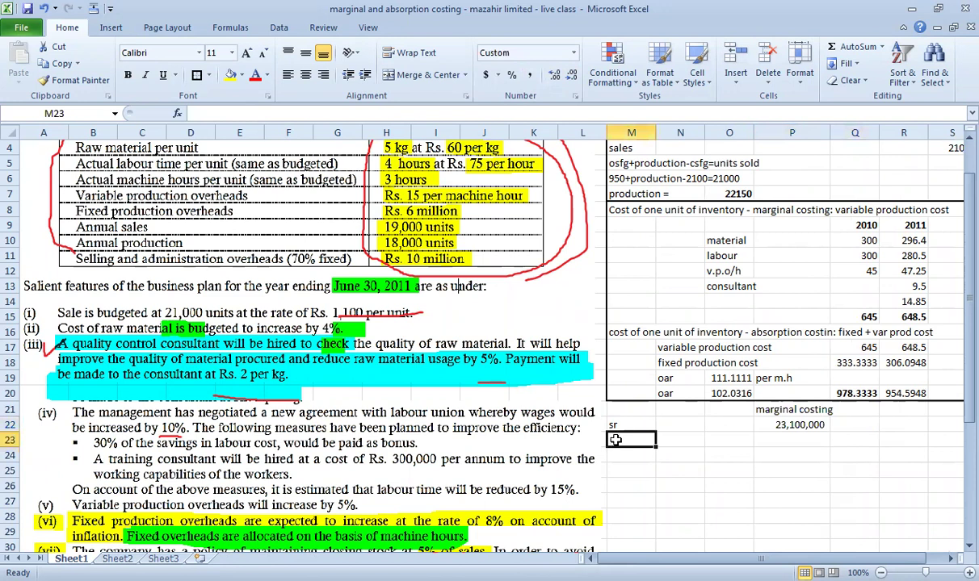
Enter the row labels less:vc in M23 and osfg in M24 of the marginal costing statement
{"action": "type", "text": "less:vc"}
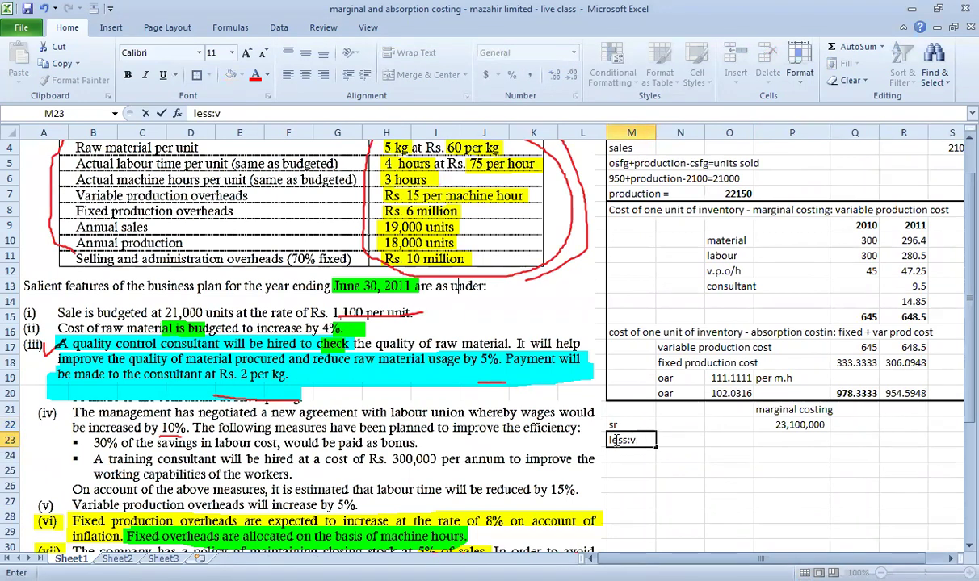
{"action": "key", "text": "Return"}
{"action": "type", "text": "osf"}
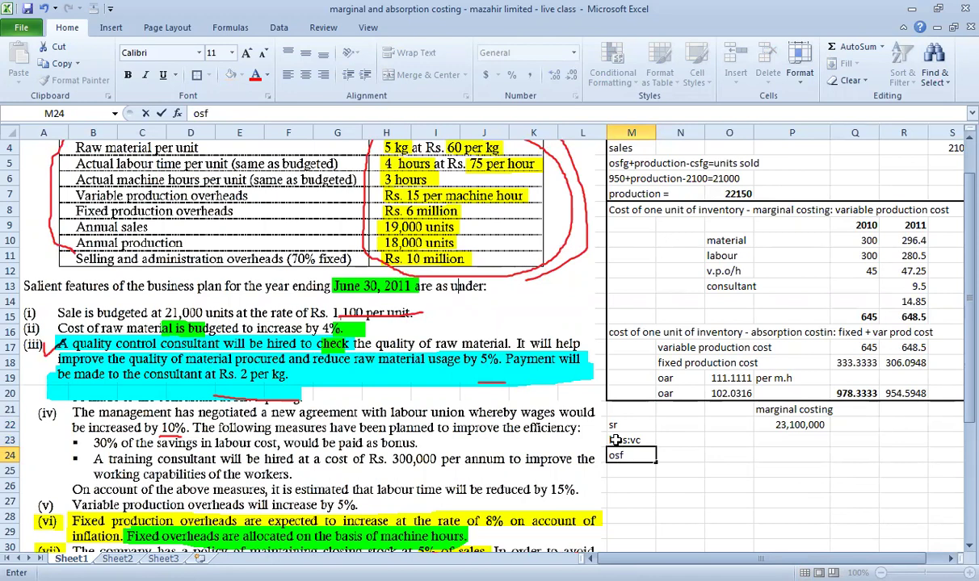
{"action": "type", "text": "g"}
Calculate the opening stock value in O24 as =S2*Q15, the opening units times the 2010 marginal unit cost
{"action": "key", "text": "Tab"}
{"action": "key", "text": "Tab"}
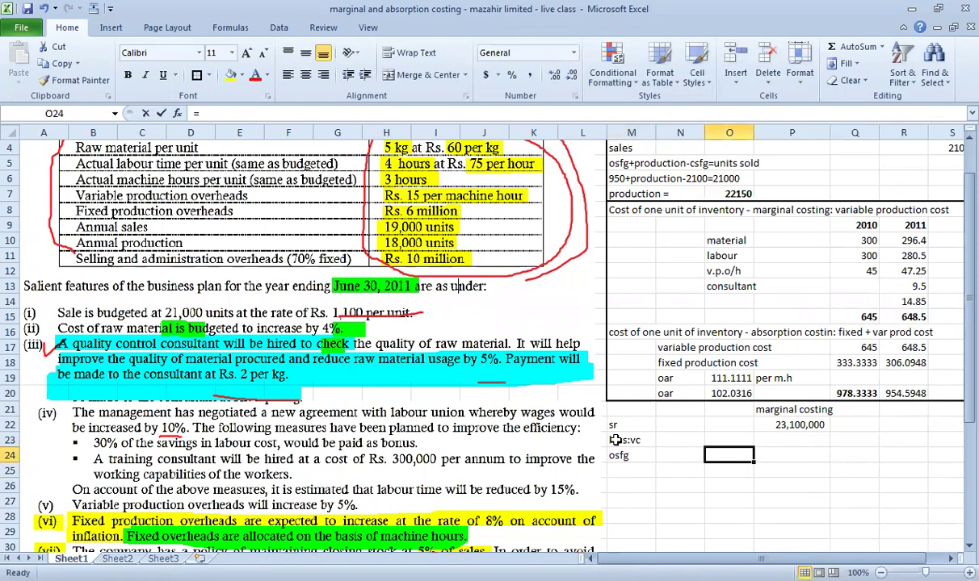
{"action": "type", "text": "="}
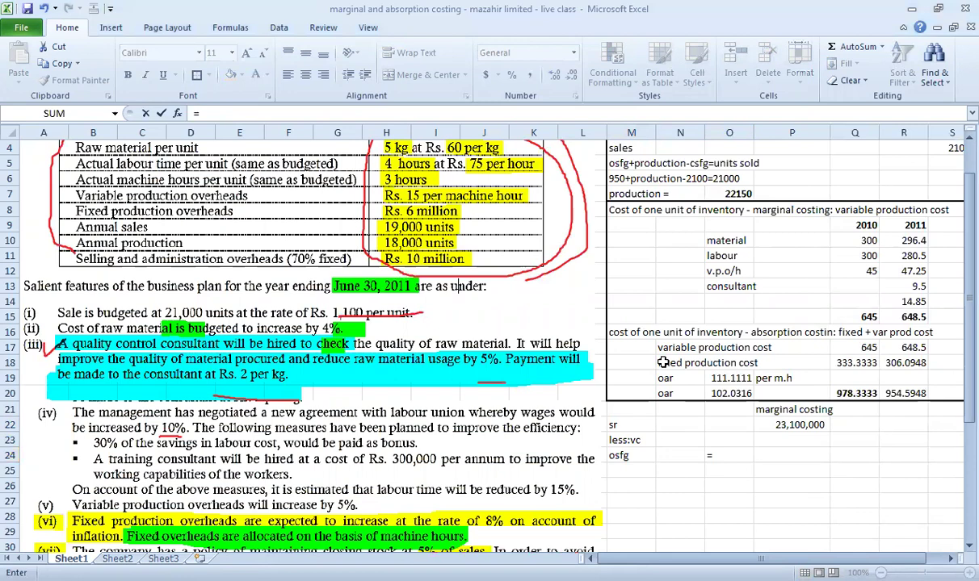
{"action": "scroll", "coordinate": [690, 433], "scroll_direction": "up", "scroll_amount": 1}
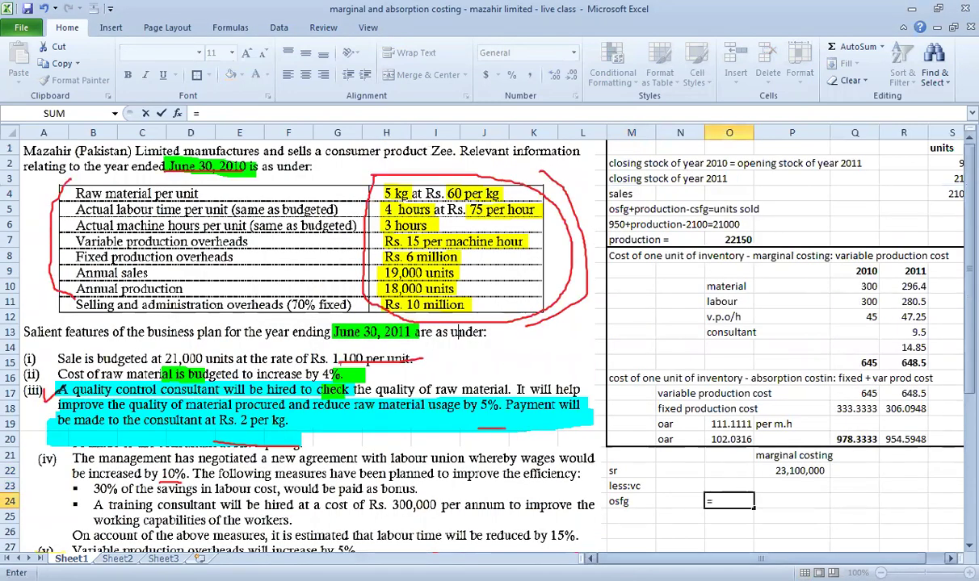
{"action": "left_click", "coordinate": [951, 163]}
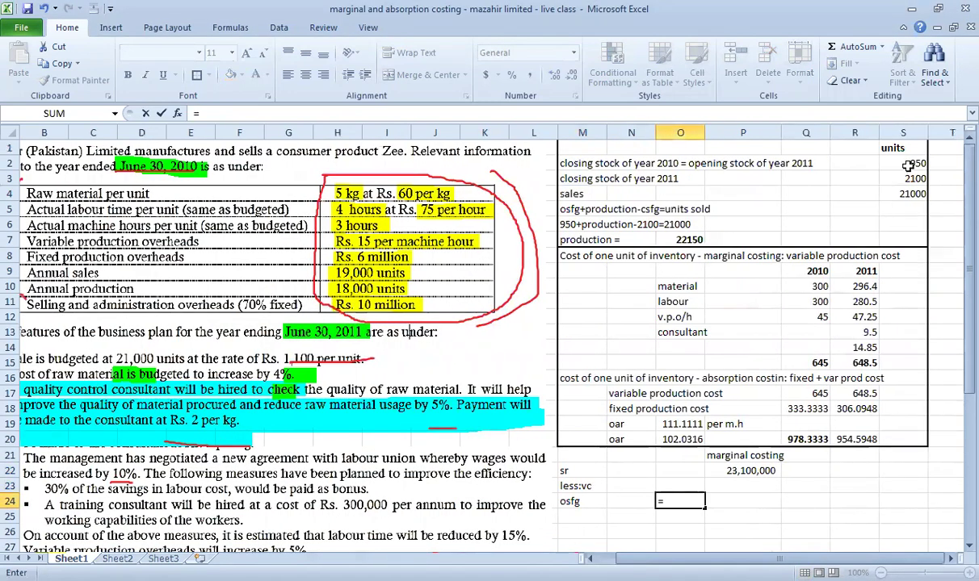
{"action": "type", "text": "*"}
{"action": "left_click", "coordinate": [812, 363]}
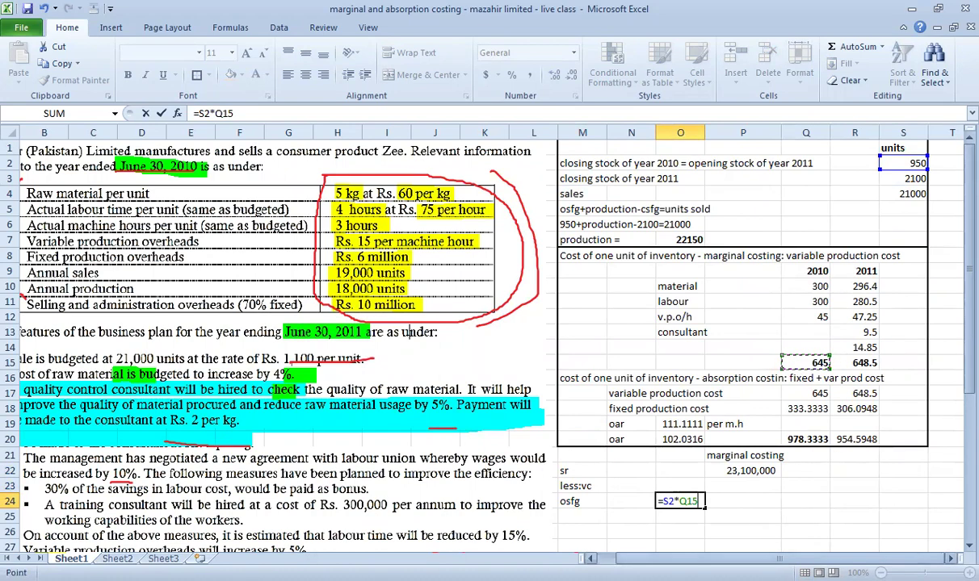
{"action": "scroll", "coordinate": [795, 476], "scroll_direction": "down", "scroll_amount": 1}
{"action": "scroll", "coordinate": [795, 478], "scroll_direction": "down", "scroll_amount": 1}
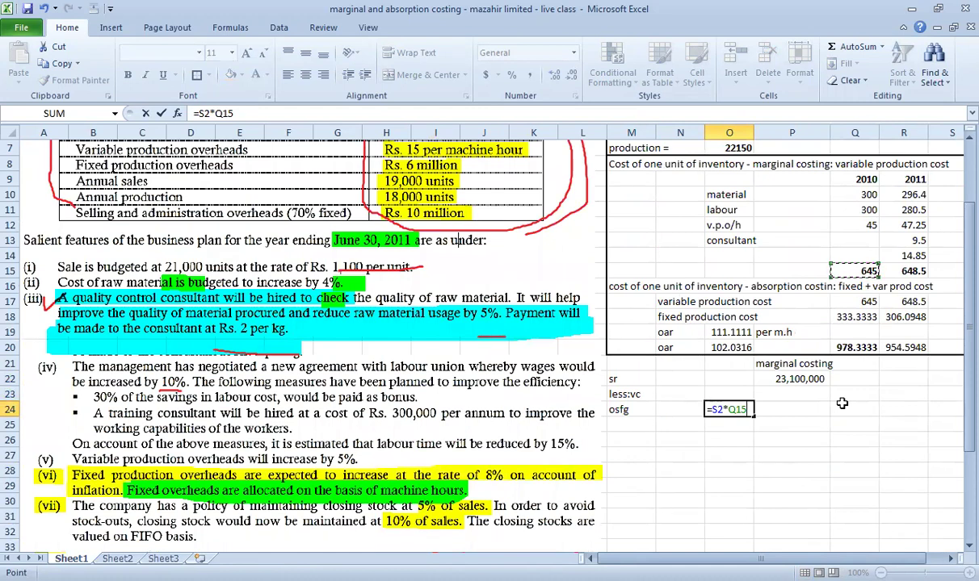
{"action": "key", "text": "Return"}
Enter the row label production in M25
{"action": "key", "text": "Left"}
{"action": "key", "text": "Left"}
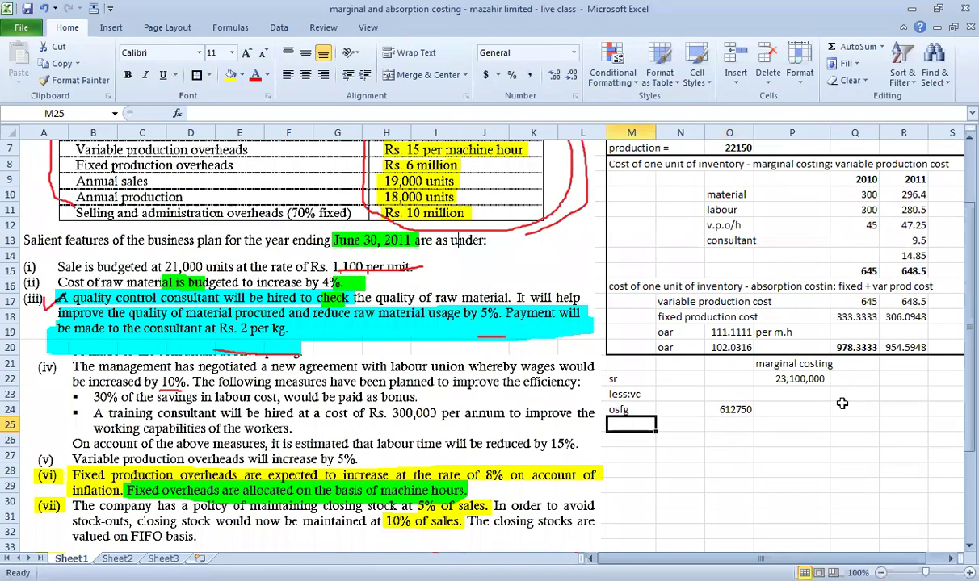
{"action": "type", "text": "production"}
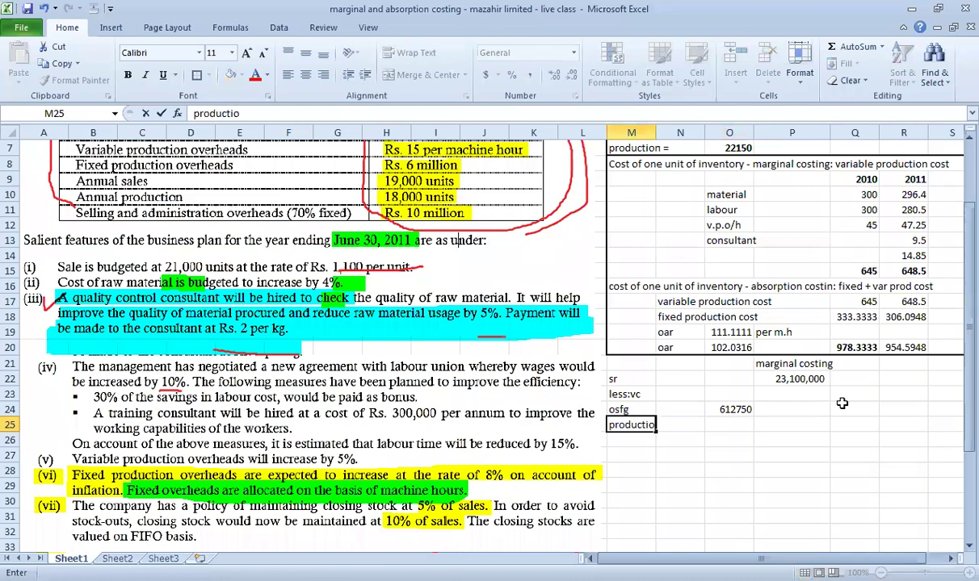
{"action": "key", "text": "Return"}
Calculate the variable production cost in O25 as =O7*R15, the units produced times the 2011 marginal unit cost
{"action": "key", "text": "Up"}
{"action": "key", "text": "Right"}
{"action": "key", "text": "Right"}
{"action": "type", "text": "="}
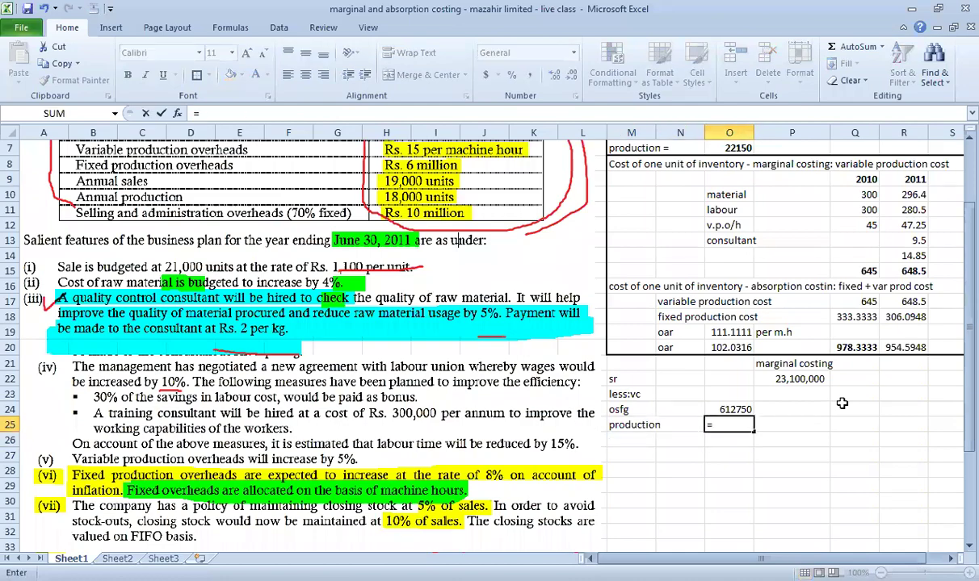
{"action": "scroll", "coordinate": [675, 402], "scroll_direction": "up", "scroll_amount": 2}
{"action": "left_click", "coordinate": [714, 239]}
{"action": "scroll", "coordinate": [774, 472], "scroll_direction": "down", "scroll_amount": 2}
{"action": "type", "text": "*"}
{"action": "left_click", "coordinate": [896, 272]}
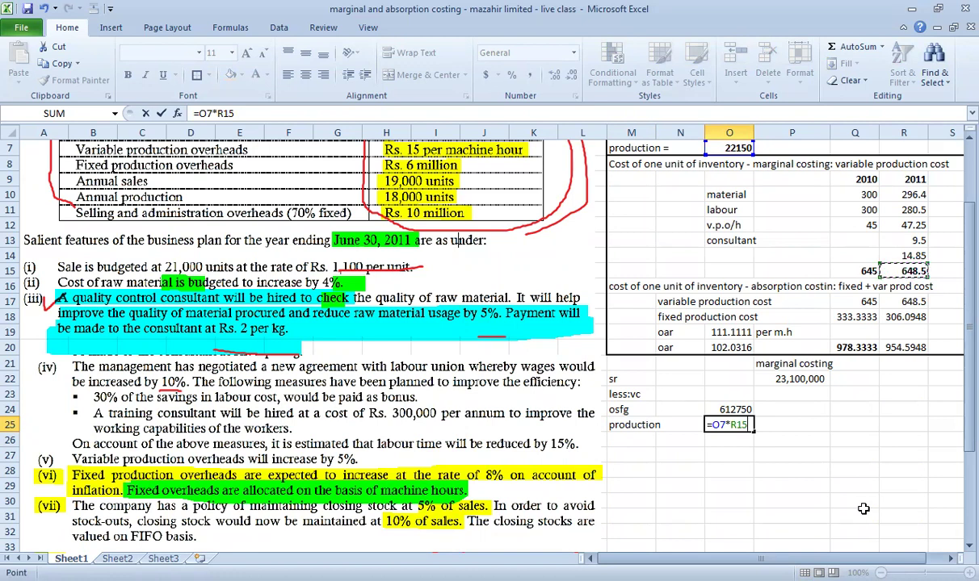
{"action": "key", "text": "Return"}
Enter the row label csfg in M26
{"action": "key", "text": "Left"}
{"action": "key", "text": "Left"}
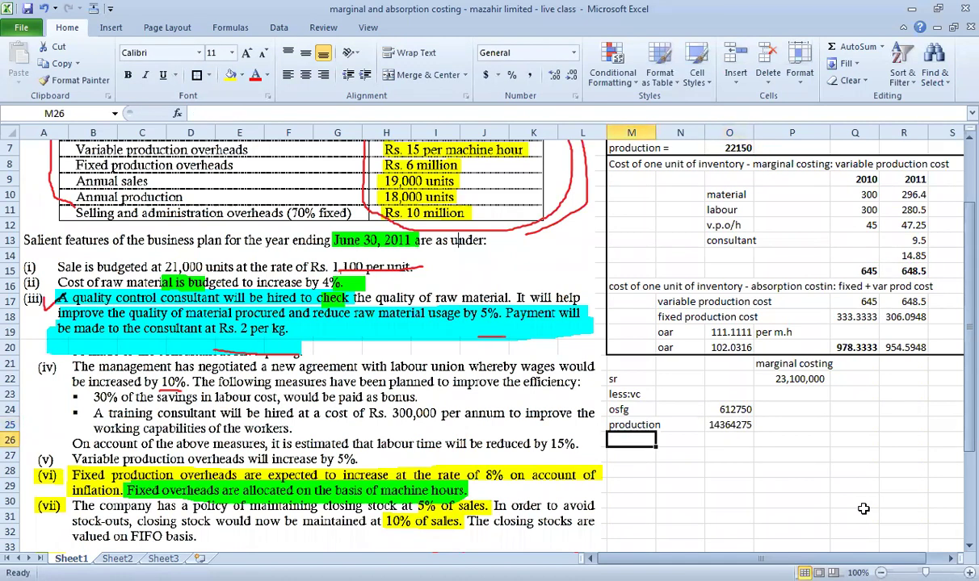
{"action": "type", "text": "csf"}
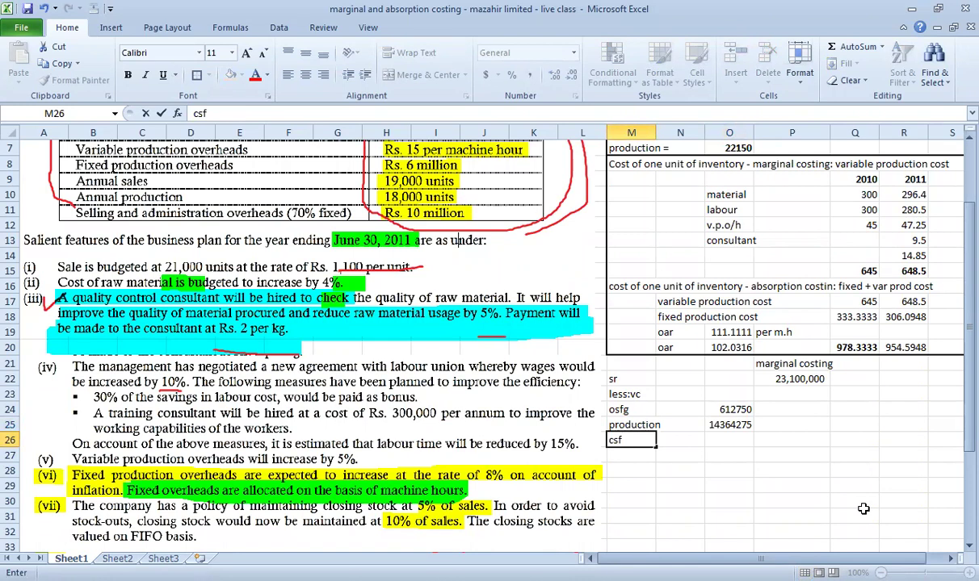
{"action": "type", "text": "g"}
{"action": "key", "text": "Return"}
Calculate the closing stock value in O26 as =S3*R15, the closing units times the 2011 marginal unit cost
{"action": "key", "text": "Up"}
{"action": "key", "text": "Up"}
{"action": "key", "text": "Up"}
{"action": "key", "text": "Right"}
{"action": "key", "text": "Right"}
{"action": "key", "text": "Down"}
{"action": "key", "text": "Down"}
{"action": "type", "text": "="}
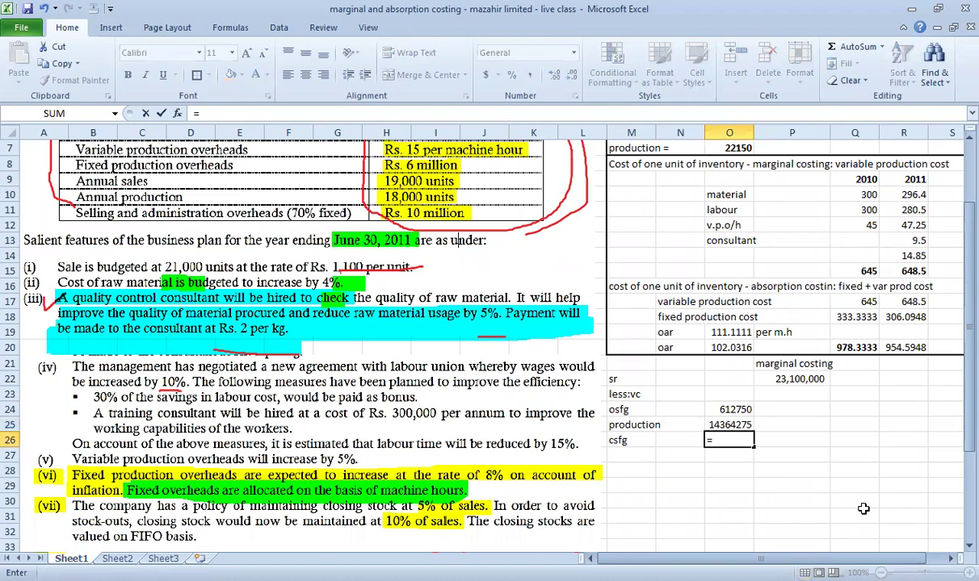
{"action": "scroll", "coordinate": [862, 508], "scroll_direction": "up", "scroll_amount": 2}
{"action": "scroll", "coordinate": [819, 315], "scroll_direction": "right", "scroll_amount": 1}
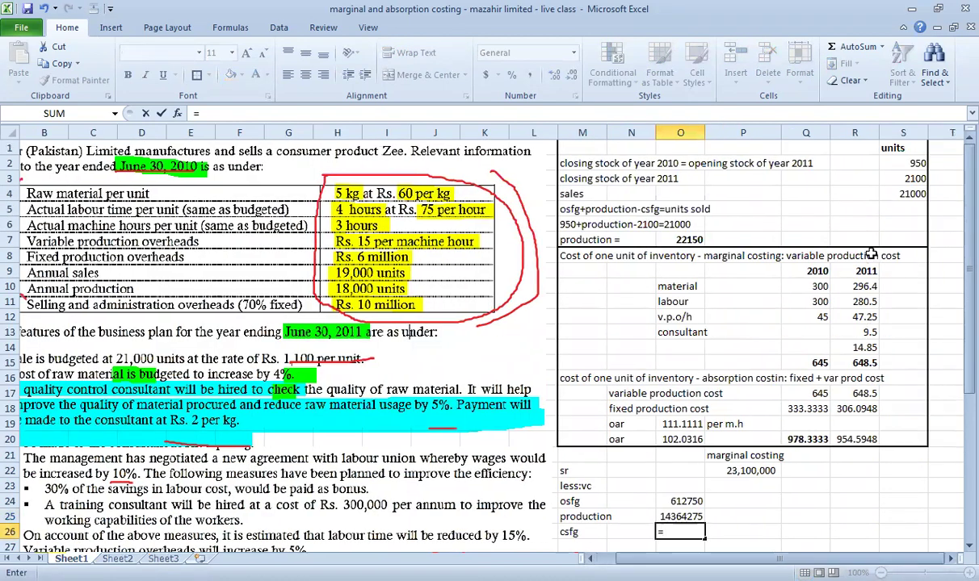
{"action": "left_click", "coordinate": [903, 178]}
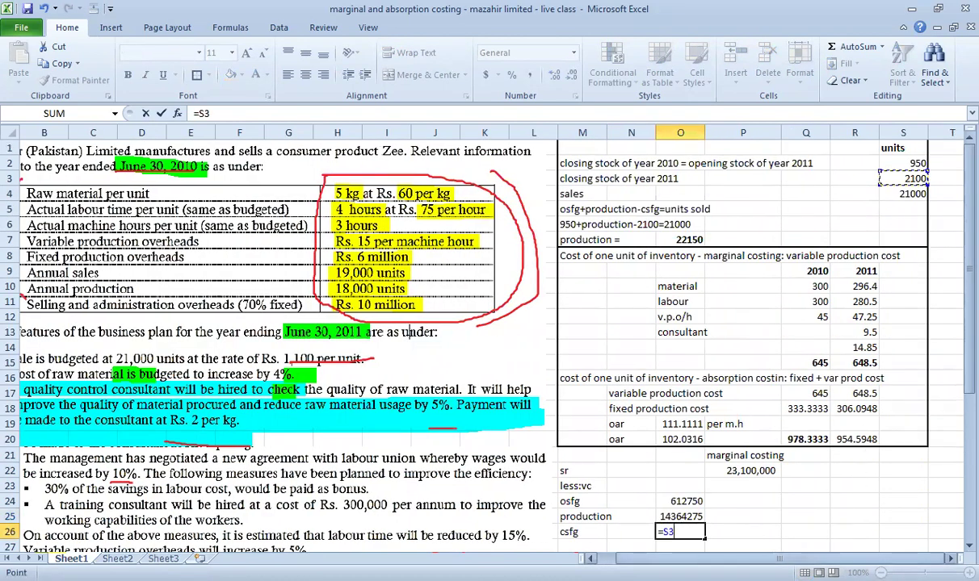
{"action": "scroll", "coordinate": [466, 326], "scroll_direction": "left", "scroll_amount": 1}
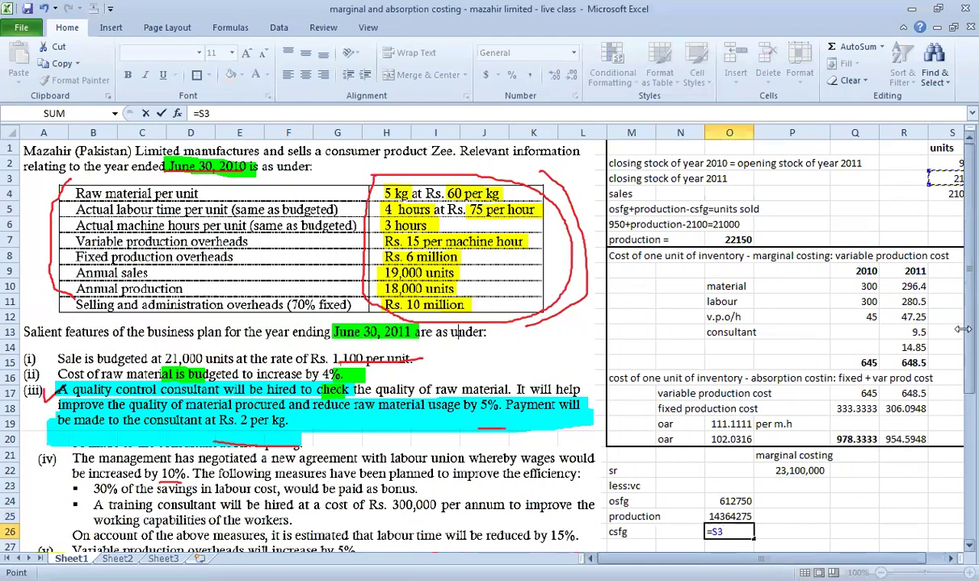
{"action": "scroll", "coordinate": [957, 335], "scroll_direction": "down", "scroll_amount": 2}
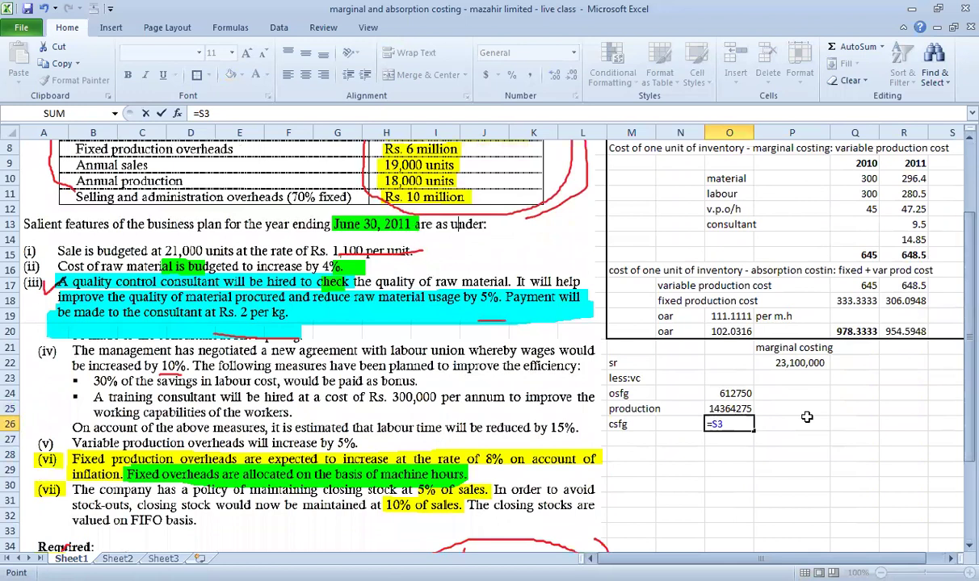
{"action": "type", "text": "*"}
{"action": "left_click", "coordinate": [905, 255]}
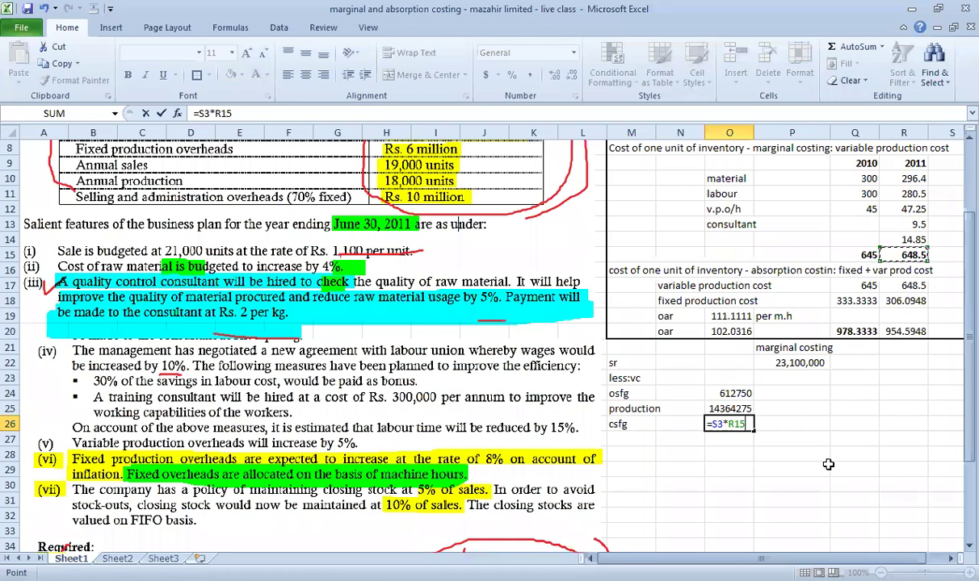
{"action": "key", "text": "Return"}
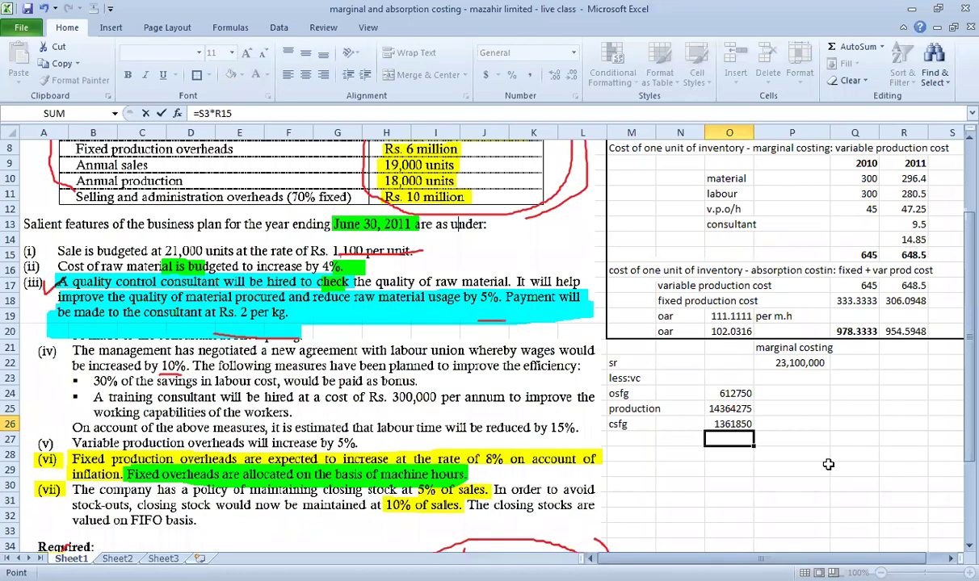
Make the closing stock formula in O26 negative by putting a minus sign before S3
{"action": "key", "text": "Up"}
{"action": "key", "text": "F2"}
{"action": "key", "text": "Home"}
{"action": "key", "text": "Right"}
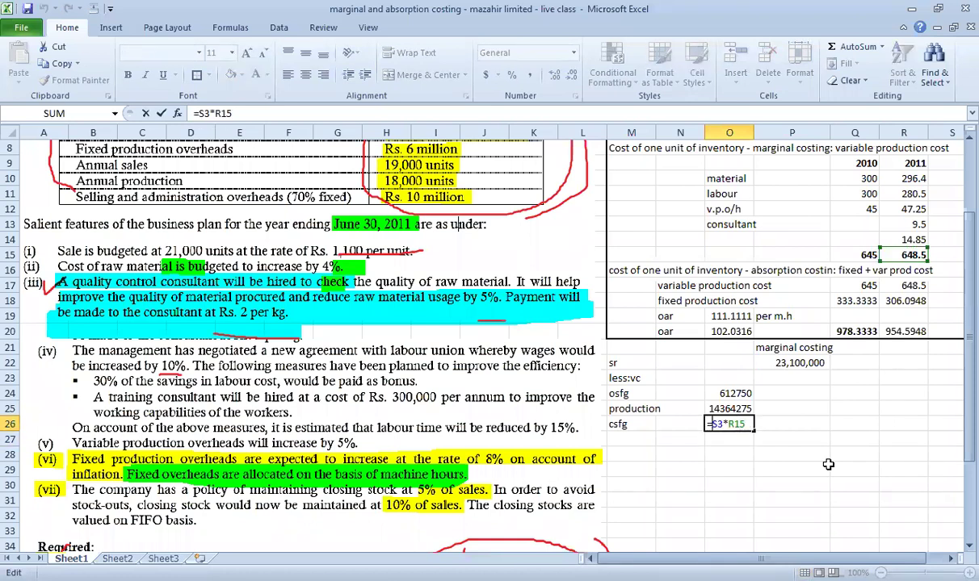
{"action": "type", "text": "-"}
{"action": "key", "text": "Return"}
Enter the variable cost of sales in P26 as the negative sum of O24:O26
{"action": "key", "text": "Up"}
{"action": "key", "text": "Right"}
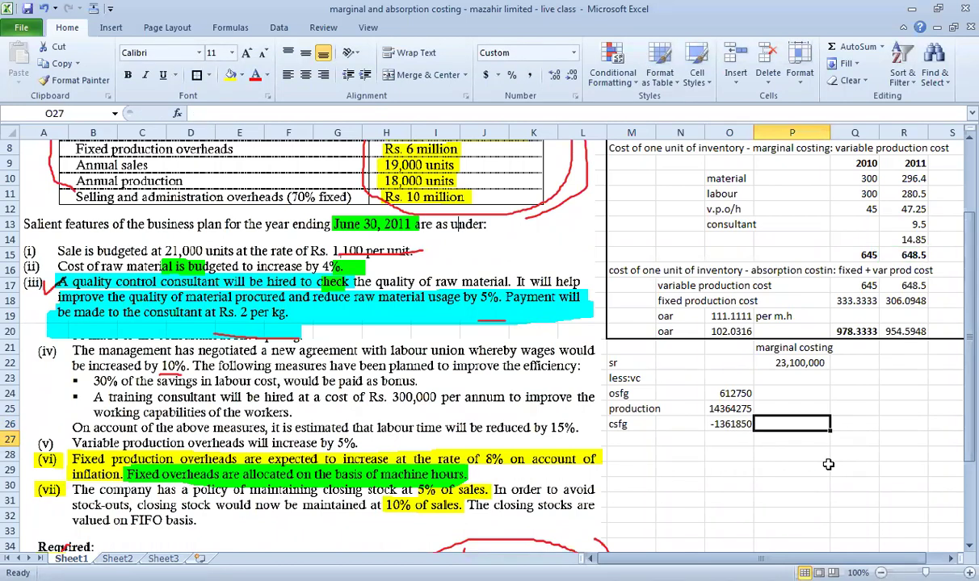
{"action": "type", "text": "=SUM("}
{"action": "key", "text": "Left"}
{"action": "key", "text": "Up"}
{"action": "key", "text": "shift+Up"}
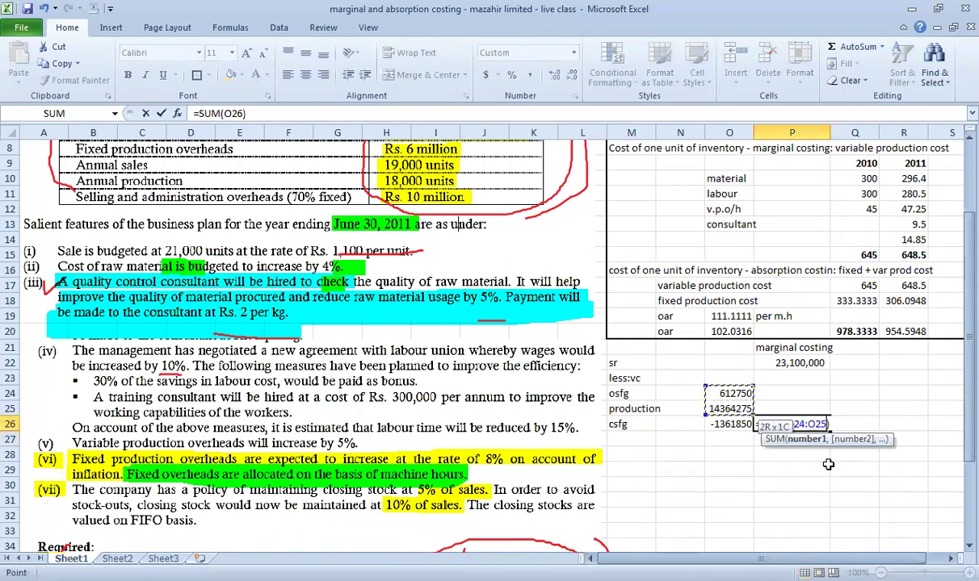
{"action": "key", "text": "shift+Down"}
{"action": "key", "text": "F2"}
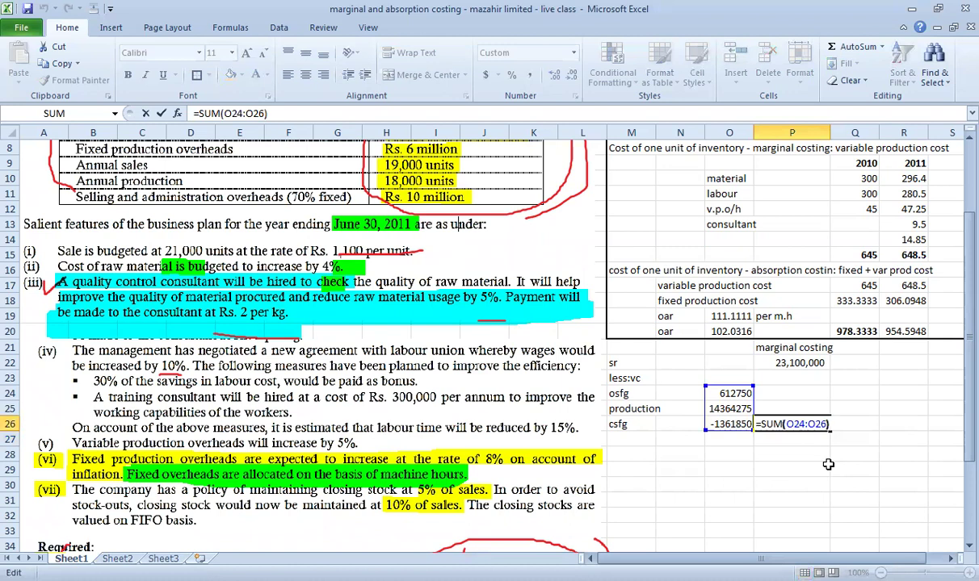
{"action": "key", "text": "Return"}
Enter the row label vsc in M27 for the variable selling cost
{"action": "key", "text": "Left"}
{"action": "key", "text": "Left"}
{"action": "key", "text": "Left"}
{"action": "type", "text": "vsc"}
{"action": "key", "text": "Return"}
Calculate the variable selling cost in P27 as =3000000/19000*21000
{"action": "key", "text": "Right"}
{"action": "key", "text": "Right"}
{"action": "key", "text": "Right"}
{"action": "key", "text": "Up"}
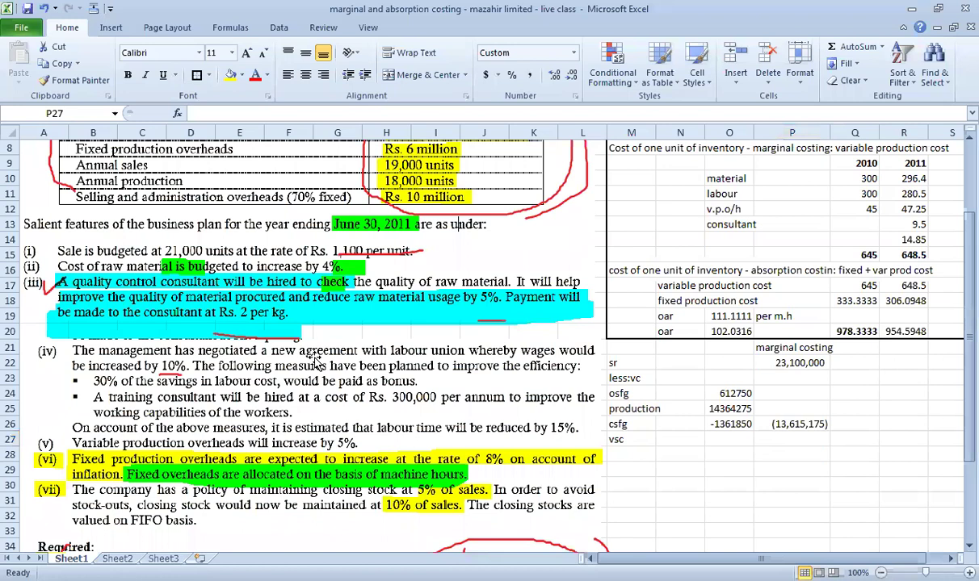
{"action": "left_click", "coordinate": [774, 436]}
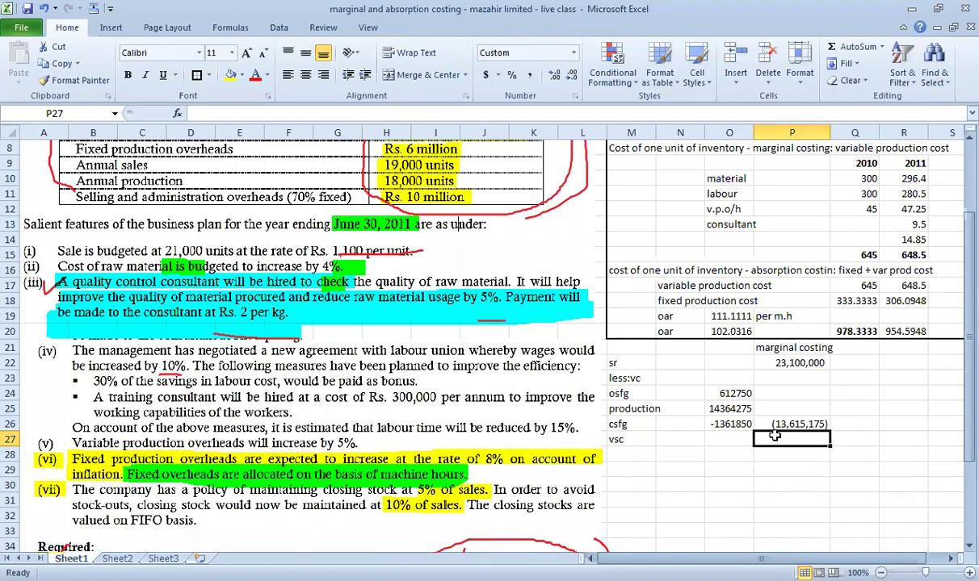
{"action": "type", "text": "=30"}
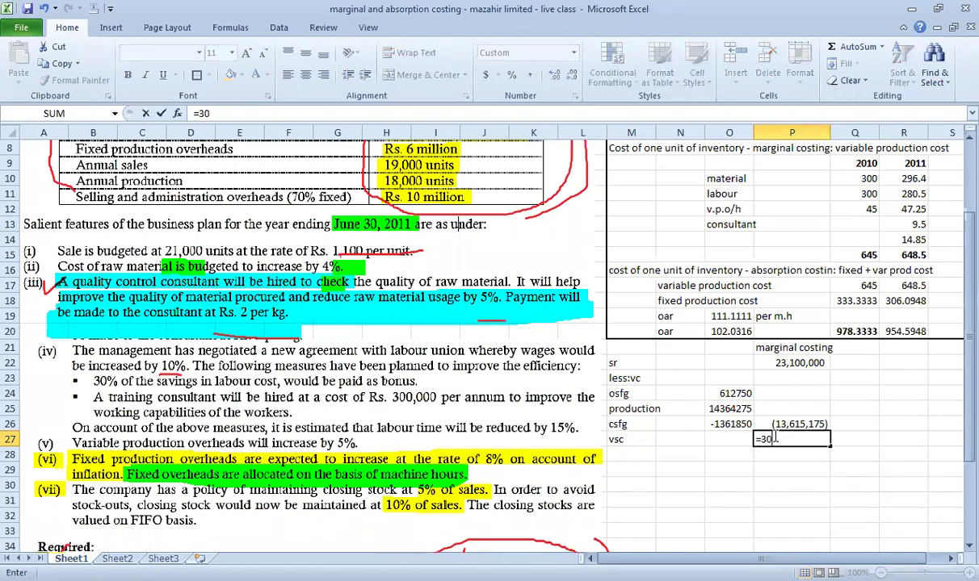
{"action": "type", "text": "00000/"}
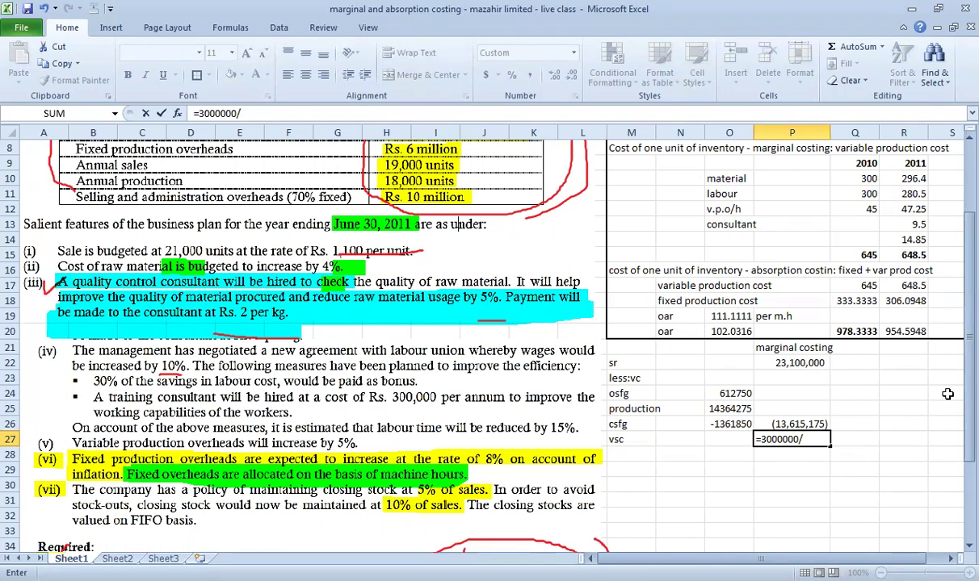
{"action": "left_click_drag", "start_coordinate": [961, 323], "coordinate": [962, 347]}
{"action": "type", "text": "19000"}
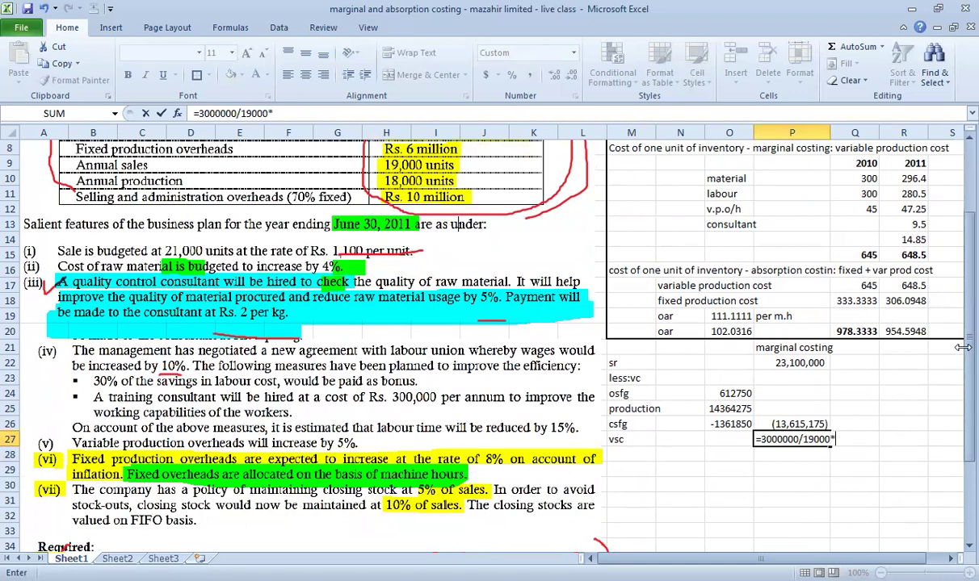
{"action": "type", "text": "*21000"}
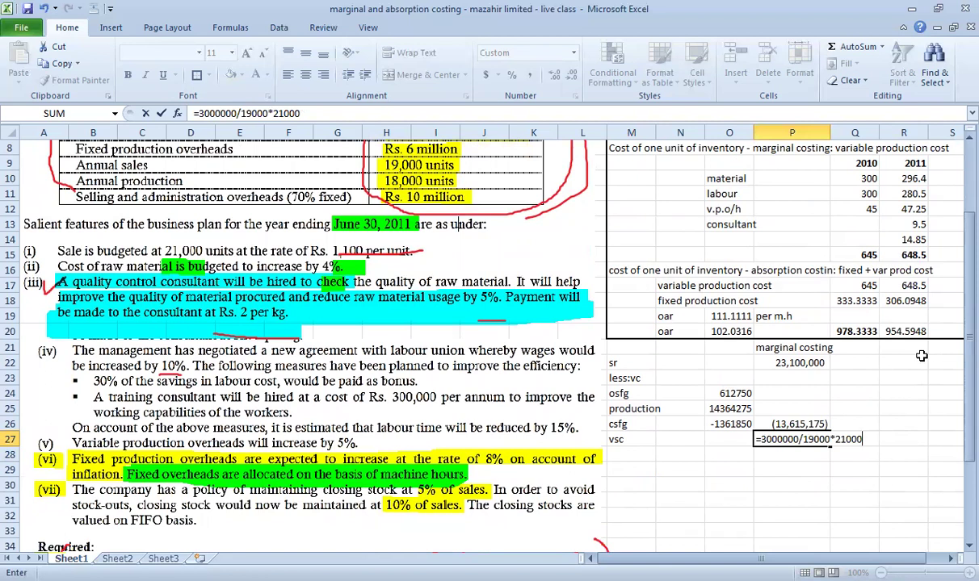
{"action": "key", "text": "Return"}
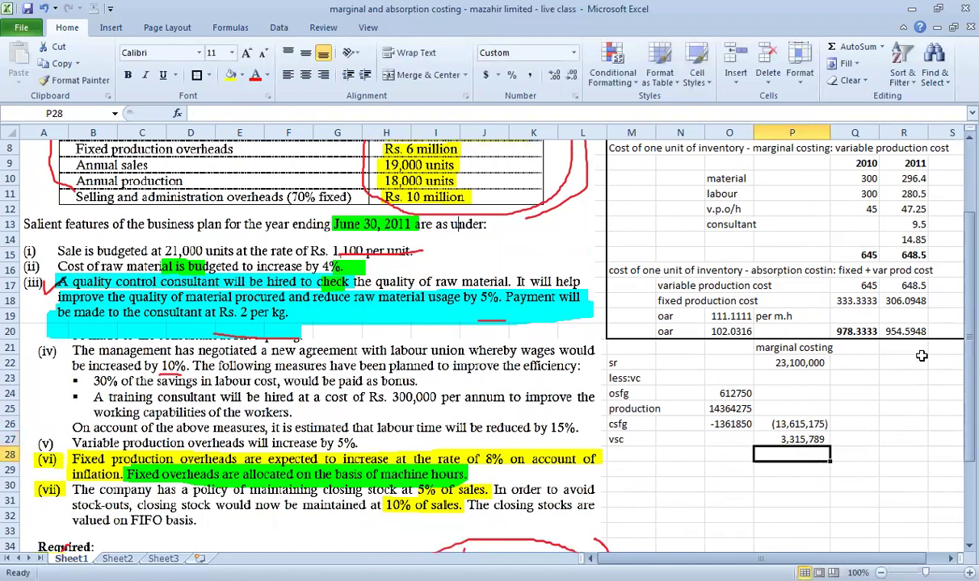
Turn the variable selling cost formula in P27 into a negative amount
{"action": "key", "text": "Up"}
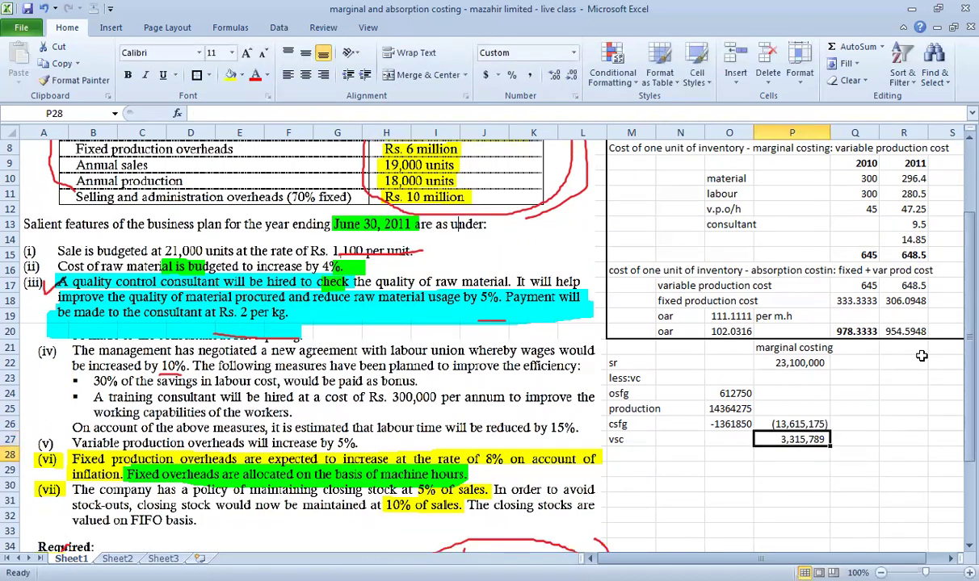
{"action": "key", "text": "F2"}
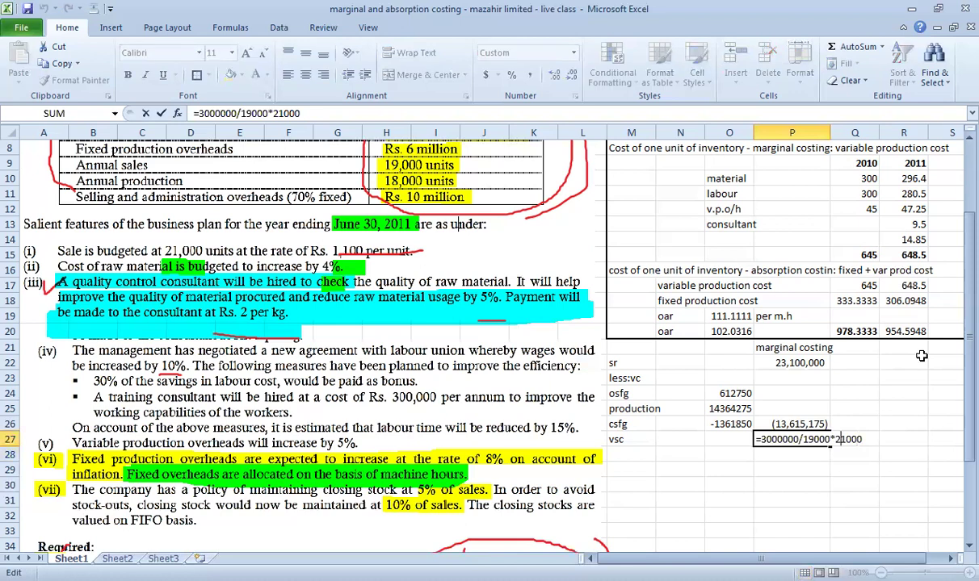
{"action": "type", "text": "-"}
{"action": "key", "text": "Return"}
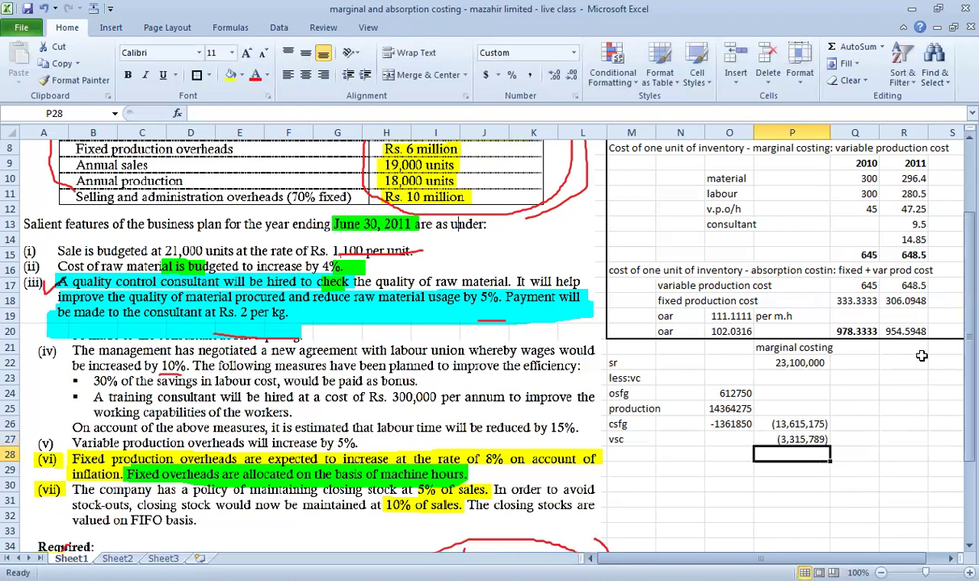
Calculate the contribution in P28 as =P22+P26+P27
{"action": "type", "text": "="}
{"action": "key", "text": "Up"}
{"action": "key", "text": "Up"}
{"action": "key", "text": "Up"}
{"action": "key", "text": "Up"}
{"action": "key", "text": "Up"}
{"action": "key", "text": "Up"}
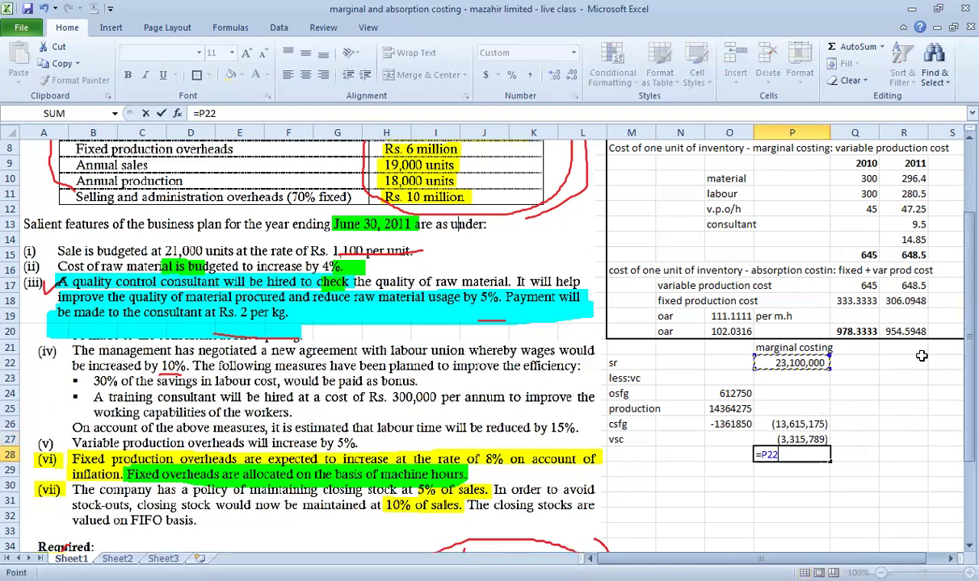
{"action": "type", "text": "+"}
{"action": "key", "text": "Up"}
{"action": "key", "text": "Up"}
{"action": "type", "text": "+"}
{"action": "key", "text": "Up"}
{"action": "key", "text": "Return"}
Enter the row label contribution in M28
{"action": "key", "text": "Left"}
{"action": "key", "text": "Left"}
{"action": "key", "text": "Left"}
{"action": "type", "text": "cont"}
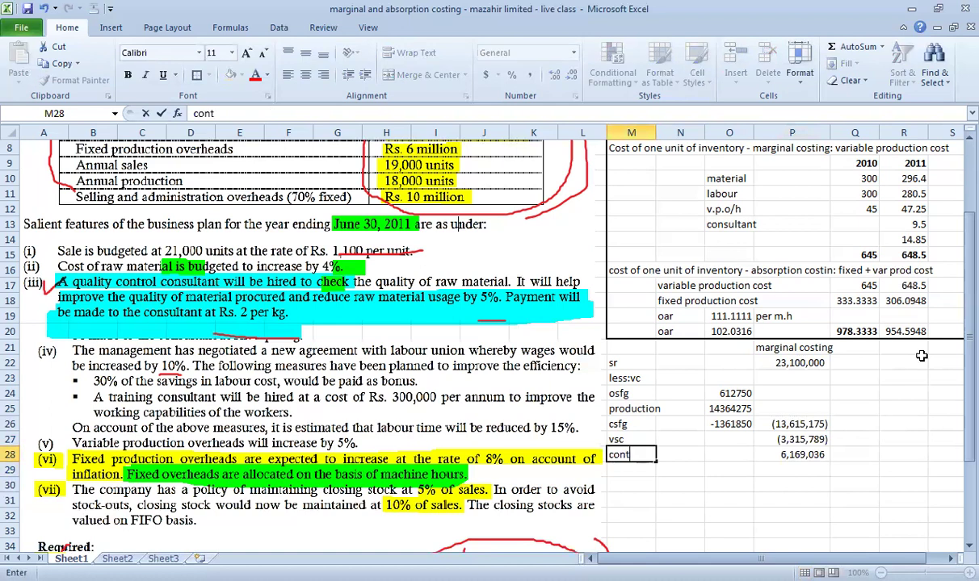
{"action": "type", "text": "ribution"}
{"action": "key", "text": "Return"}
Enter the row label less: fc in M29 for the fixed costs and go to P29
{"action": "type", "text": "less:"}
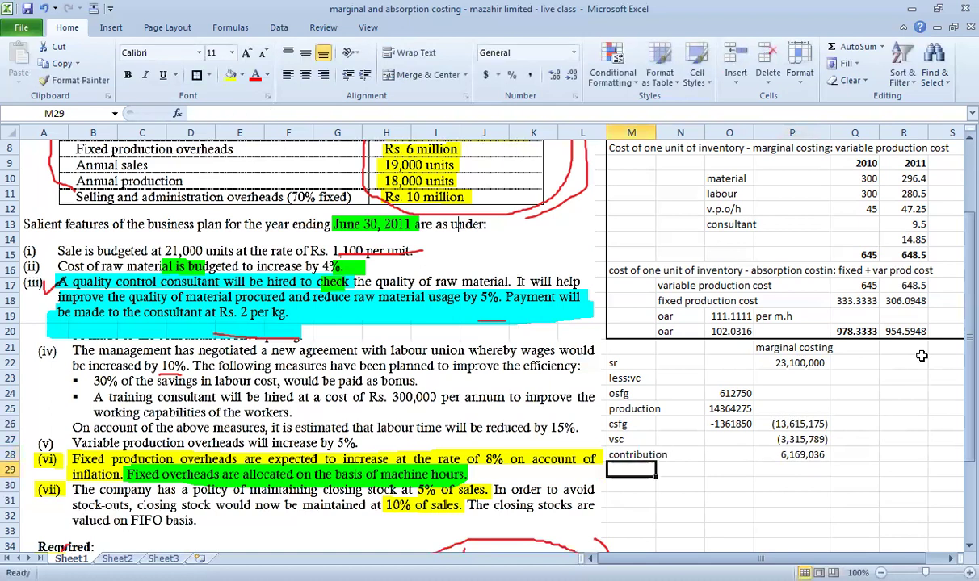
{"action": "type", "text": " fc"}
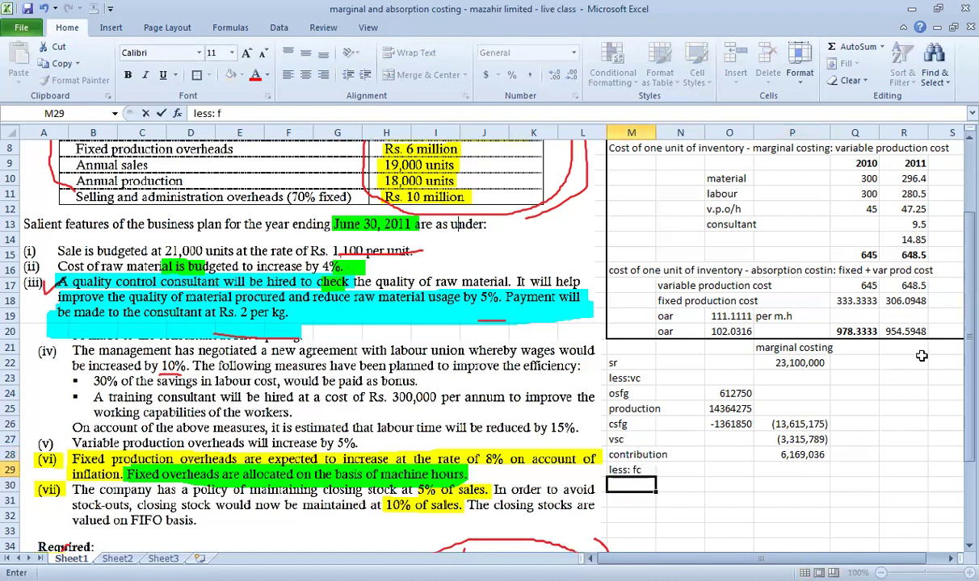
{"action": "key", "text": "Return"}
{"action": "key", "text": "Right"}
{"action": "key", "text": "Right"}
{"action": "key", "text": "Up"}
{"action": "key", "text": "Right"}
{"action": "type", "text": "=-"}
{"action": "key", "text": "Up"}
{"action": "key", "text": "Up"}
{"action": "key", "text": "Up"}
{"action": "key", "text": "Up"}
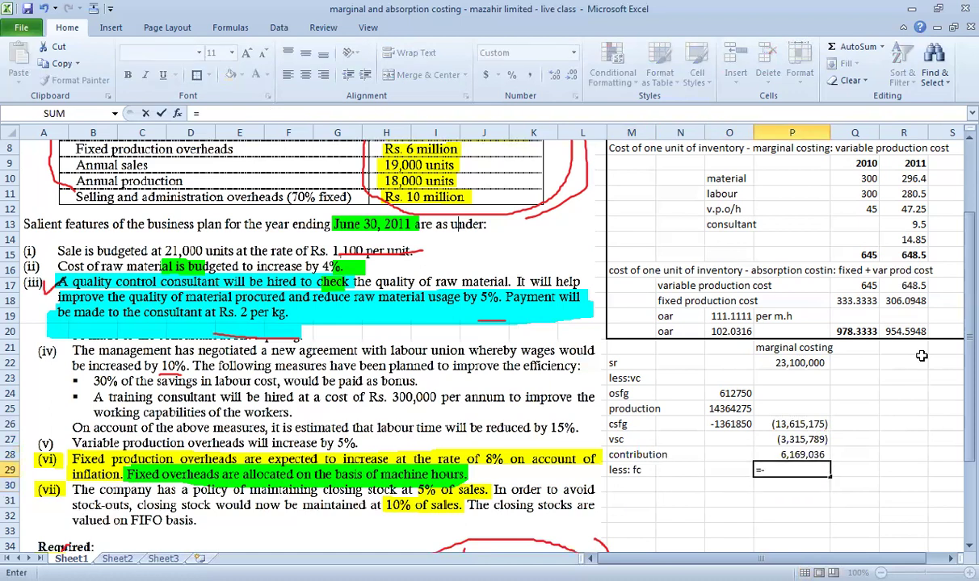
{"action": "key", "text": "Up"}
{"action": "key", "text": "Up"}
{"action": "key", "text": "Up"}
{"action": "key", "text": "Up"}
{"action": "key", "text": "Up"}
{"action": "key", "text": "Down"}
{"action": "key", "text": "Down"}
{"action": "key", "text": "Down"}
{"action": "key", "text": "Down"}
{"action": "key", "text": "Down"}
{"action": "key", "text": "Escape"}
Calculate the fixed production cost in P29 as =-6000000*1.08-300000
{"action": "type", "text": "=-6000000*1."}
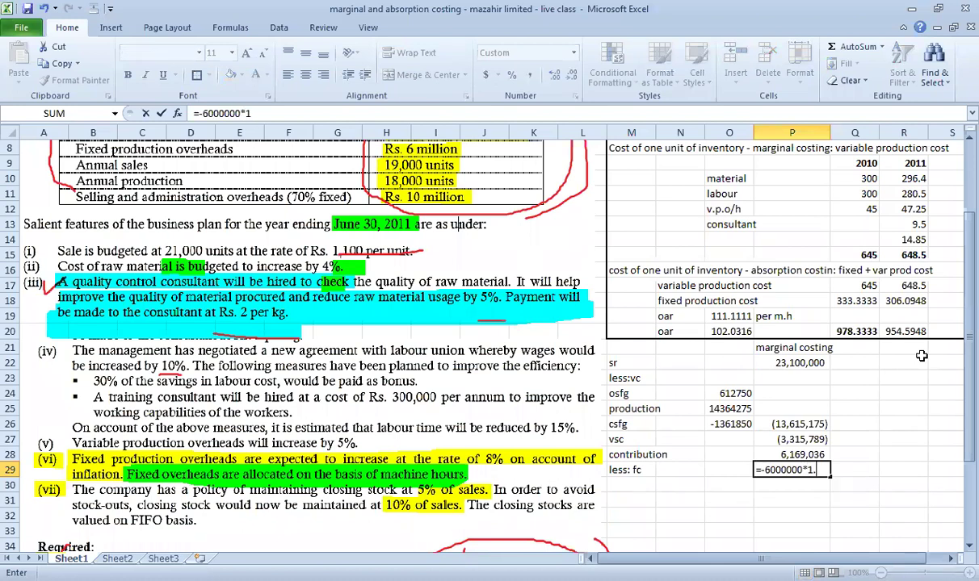
{"action": "type", "text": "08-30"}
{"action": "type", "text": "0000"}
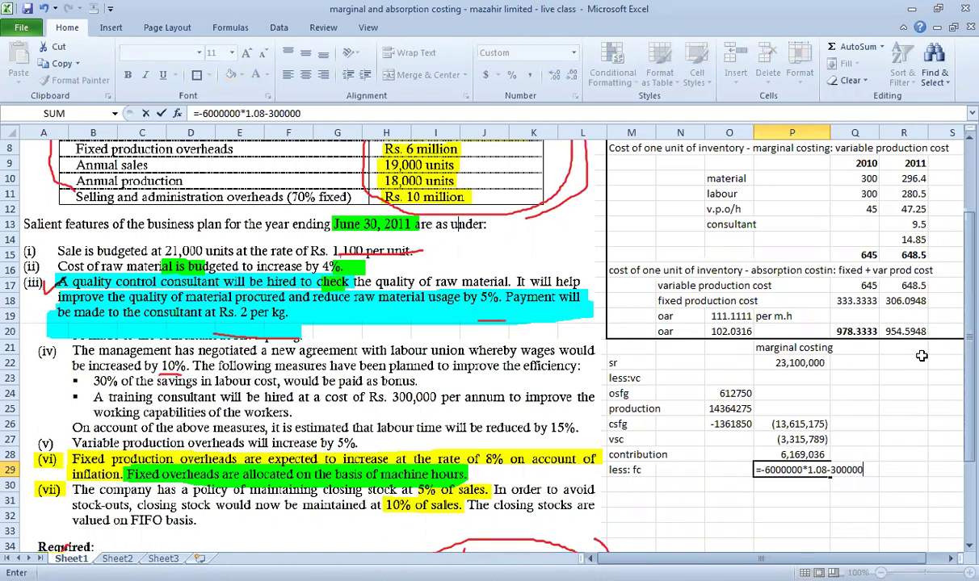
{"action": "key", "text": "Return"}
Total the contribution and fixed cost in P30 as =SUM(P28:P29)
{"action": "type", "text": "=P28-P29"}
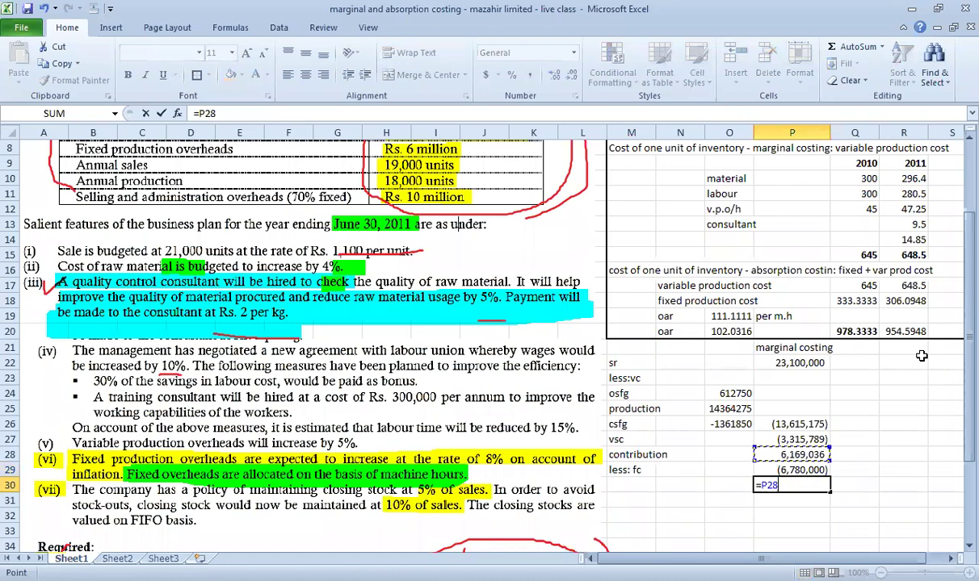
{"action": "key", "text": "Escape"}
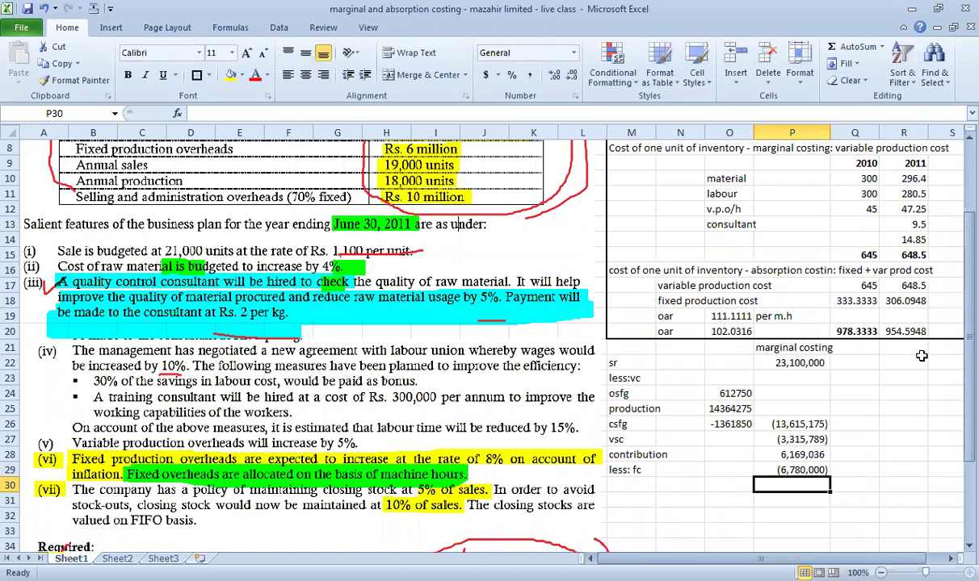
{"action": "key", "text": "alt+equal"}
{"action": "key", "text": "shift+Down"}
{"action": "key", "text": "shift+Down"}
{"action": "key", "text": "shift+Down"}
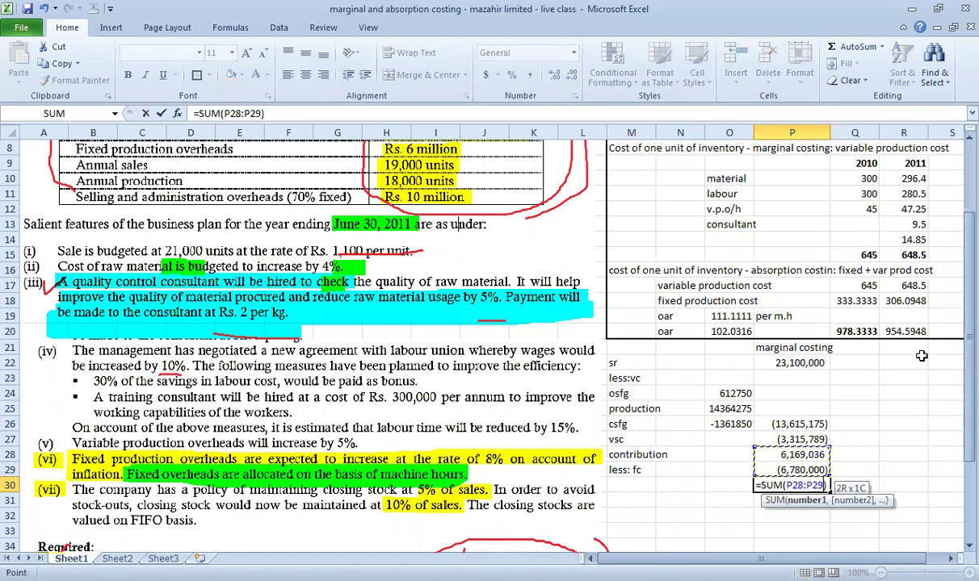
{"action": "key", "text": "shift+Tab"}
{"action": "key", "text": "Left"}
{"action": "key", "text": "Left"}
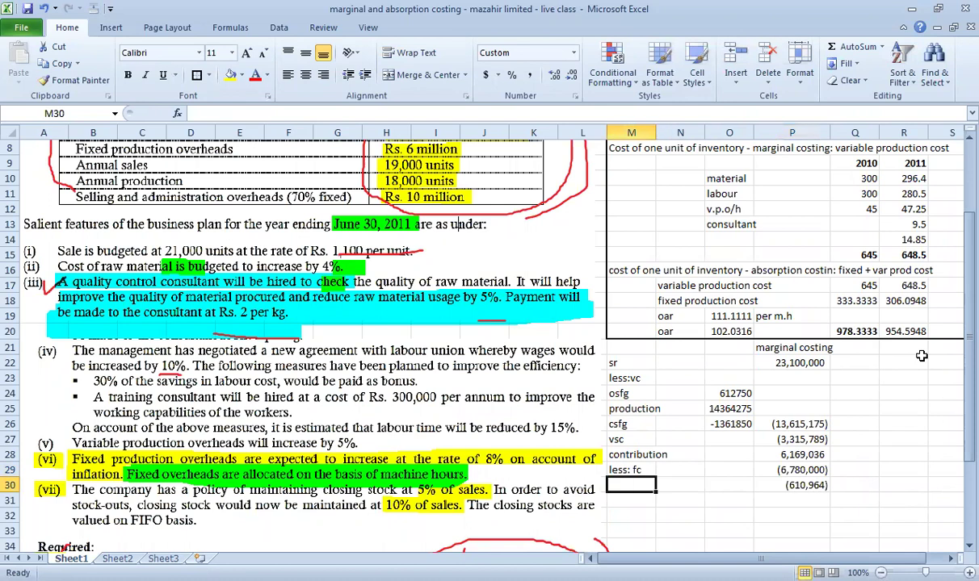
Enter the row label loss in M30
{"action": "type", "text": "loss"}
{"action": "key", "text": "Right"}
{"action": "key", "text": "Right"}
{"action": "key", "text": "Right"}
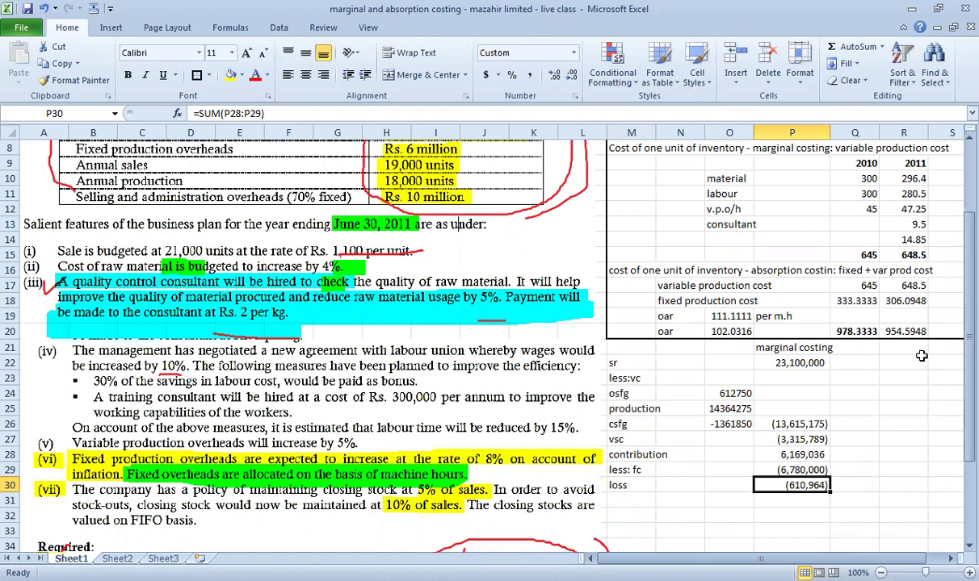
Extend the fixed cost label in M29 to read less: fc - p
{"action": "key", "text": "Left"}
{"action": "key", "text": "Left"}
{"action": "key", "text": "Left"}
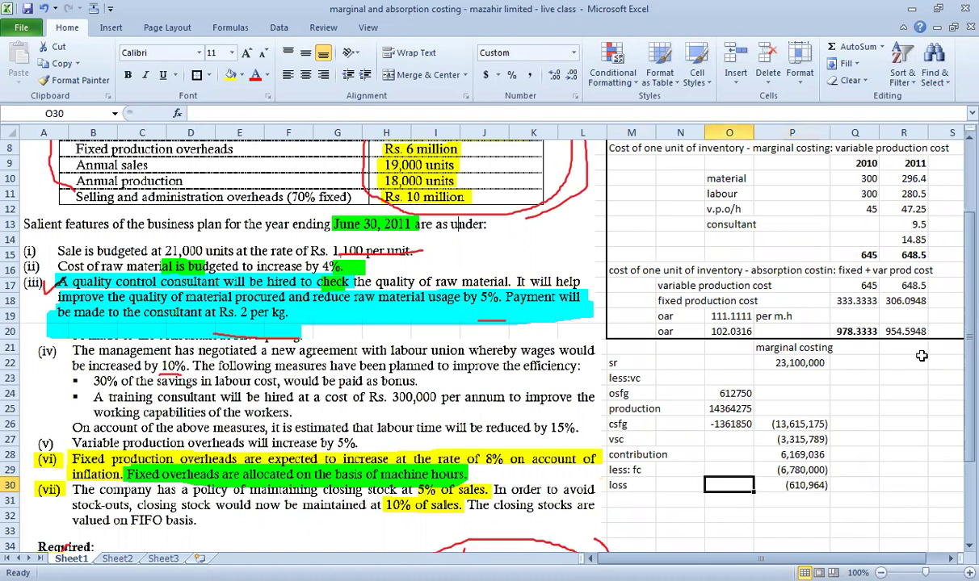
{"action": "key", "text": "Up"}
{"action": "key", "text": "F2"}
{"action": "type", "text": "- p"}
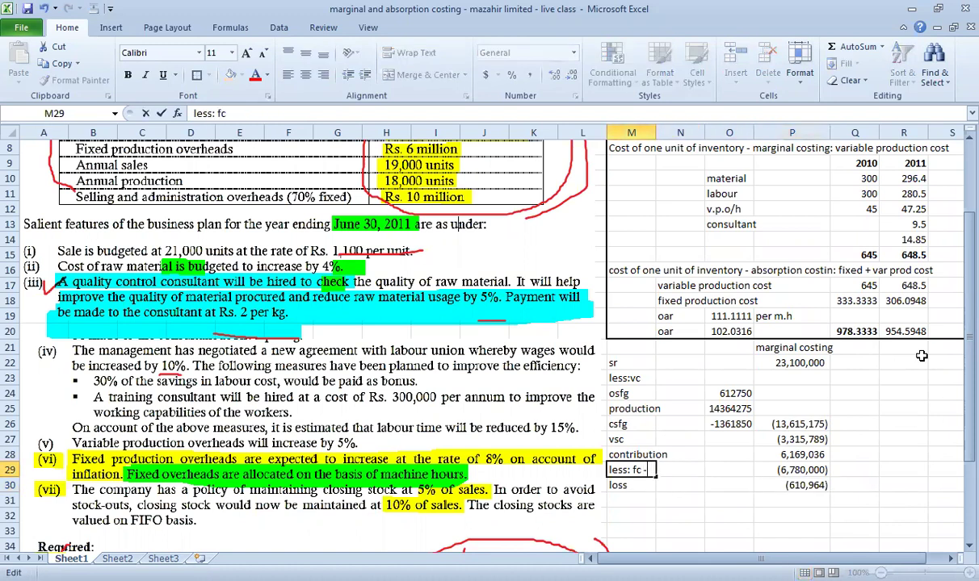
{"action": "key", "text": "Return"}
Clear the total in P30 and replace the label in M30 with fc - selling
{"action": "key", "text": "Right"}
{"action": "key", "text": "Right"}
{"action": "key", "text": "Right"}
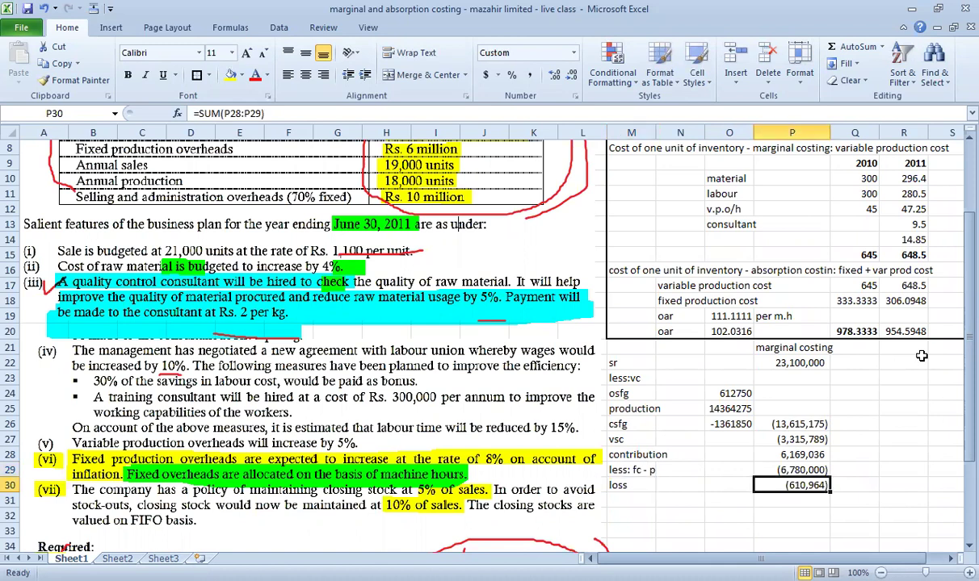
{"action": "key", "text": "Delete"}
{"action": "key", "text": "Left"}
{"action": "key", "text": "Left"}
{"action": "key", "text": "Left"}
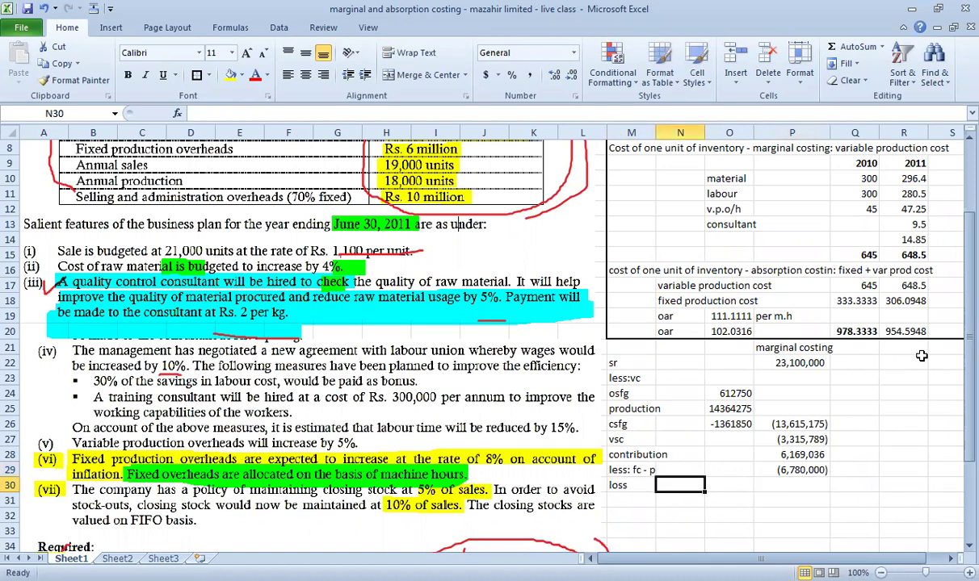
{"action": "type", "text": "fc - selling"}
Enter -7000000 in P30 as the fixed selling cost
{"action": "key", "text": "Right"}
{"action": "key", "text": "Right"}
{"action": "key", "text": "Right"}
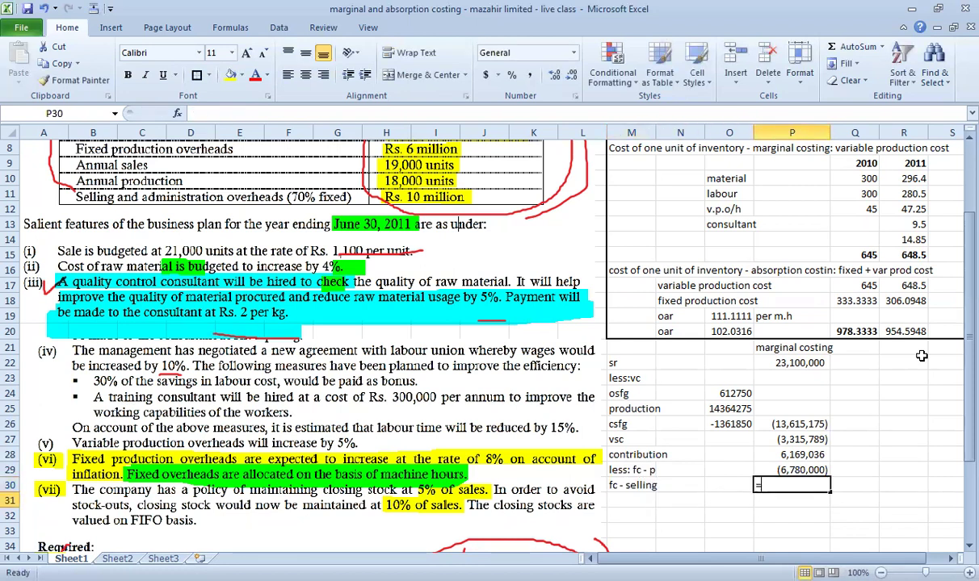
{"action": "type", "text": "-7000000"}
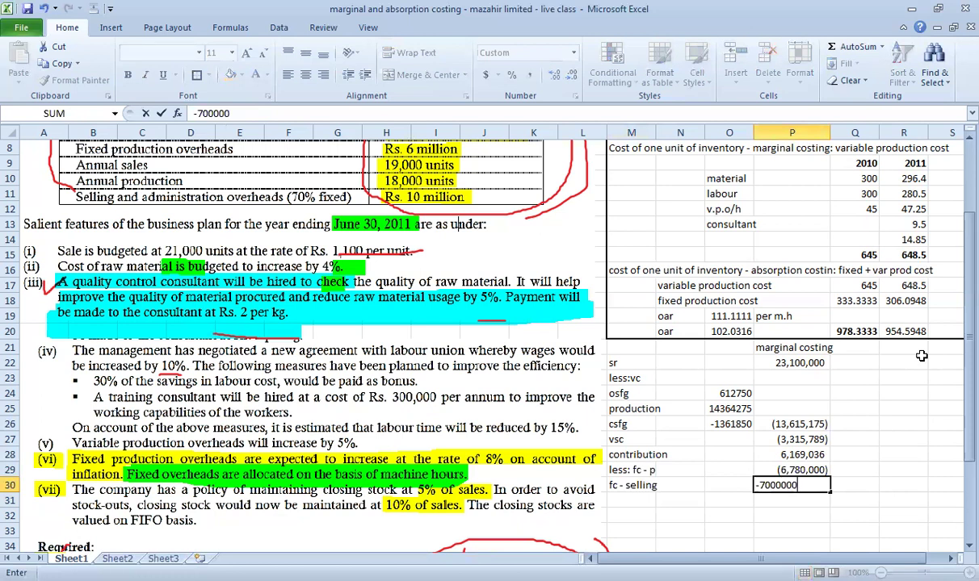
{"action": "key", "text": "Return"}
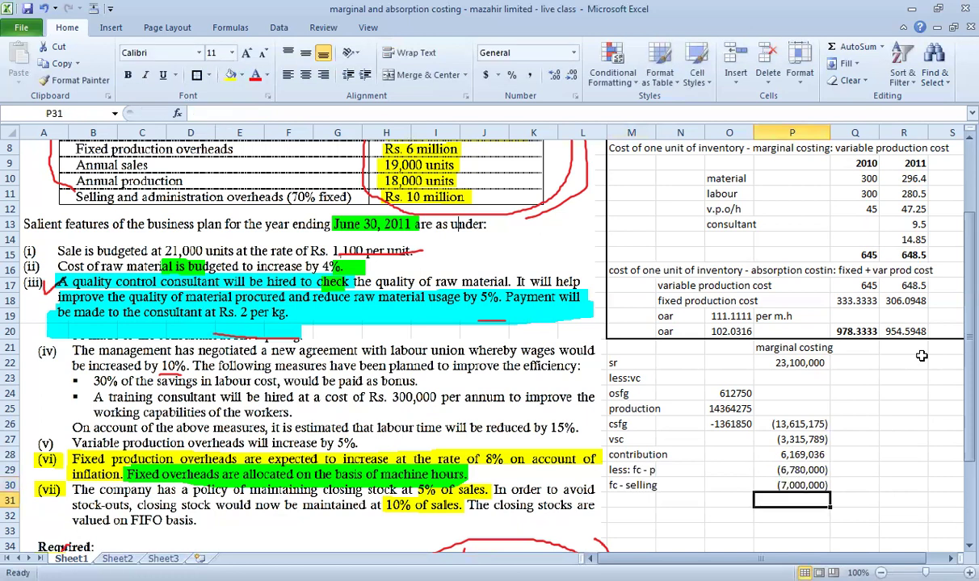
Try adding the contribution and the fixed production cost in P31 as =P28+P29
{"action": "type", "text": "="}
{"action": "key", "text": "Up"}
{"action": "key", "text": "Up"}
{"action": "key", "text": "Up"}
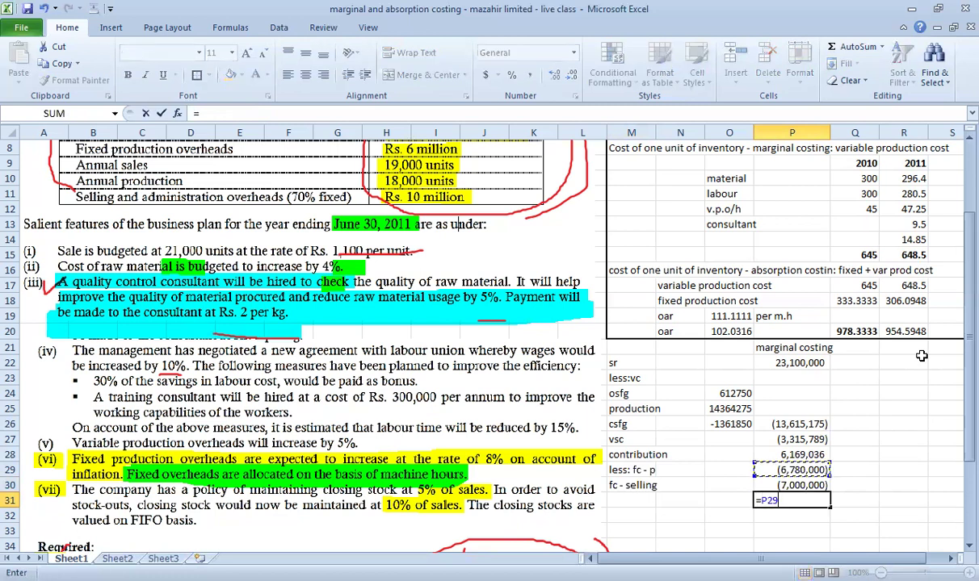
{"action": "type", "text": "+"}
{"action": "key", "text": "Up"}
{"action": "key", "text": "Up"}
{"action": "key", "text": "ctrl+Return"}
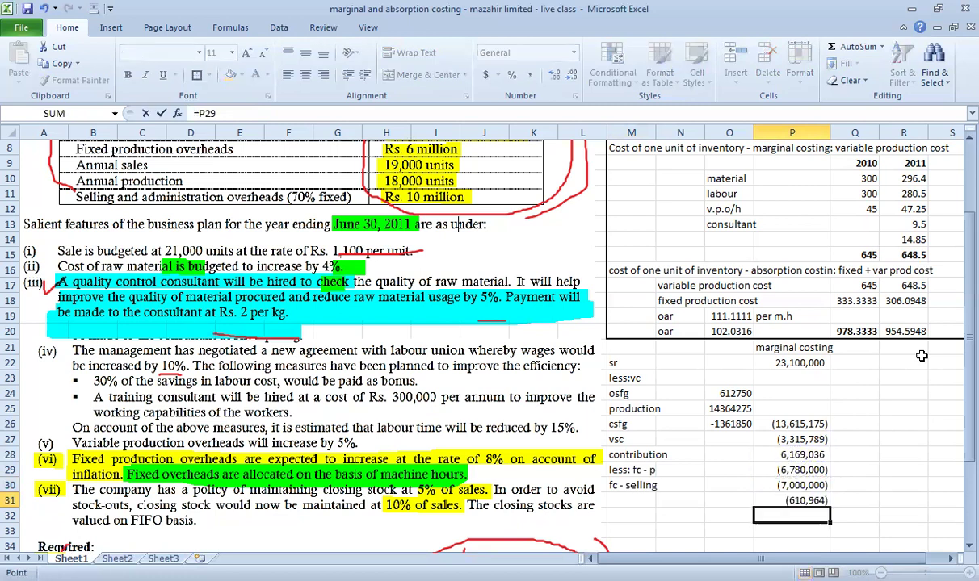
Calculate the marginal costing result in P31 as =SUM(P28:P30)
{"action": "key", "text": "alt+equal"}
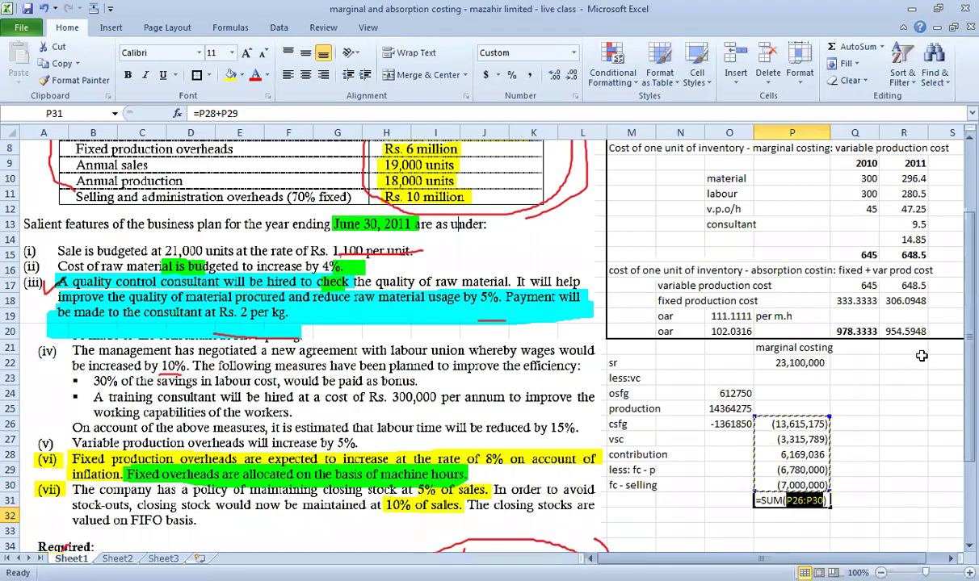
{"action": "key", "text": "Up"}
{"action": "key", "text": "Up"}
{"action": "key", "text": "Up"}
{"action": "key", "text": "shift+Down"}
{"action": "key", "text": "shift+Down"}
{"action": "key", "text": "ctrl+Return"}
{"action": "key", "text": "F2"}
{"action": "key", "text": "ctrl+Return"}
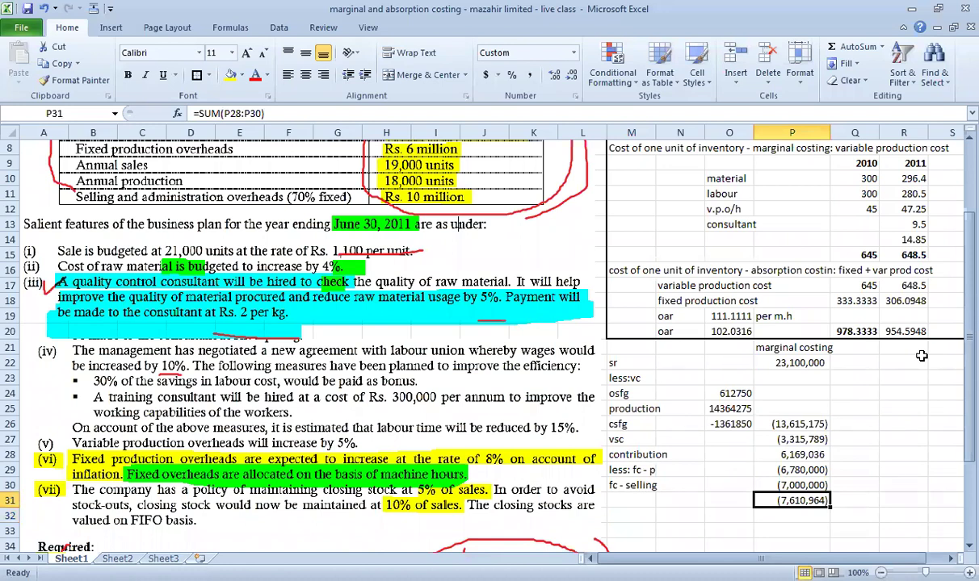
Put a thick box border around the marginal costing statement in M21:P31
{"action": "key", "text": "Up"}
{"action": "key", "text": "Down"}
{"action": "key", "text": "shift+Left"}
{"action": "key", "text": "shift+Left"}
{"action": "key", "text": "shift+Left"}
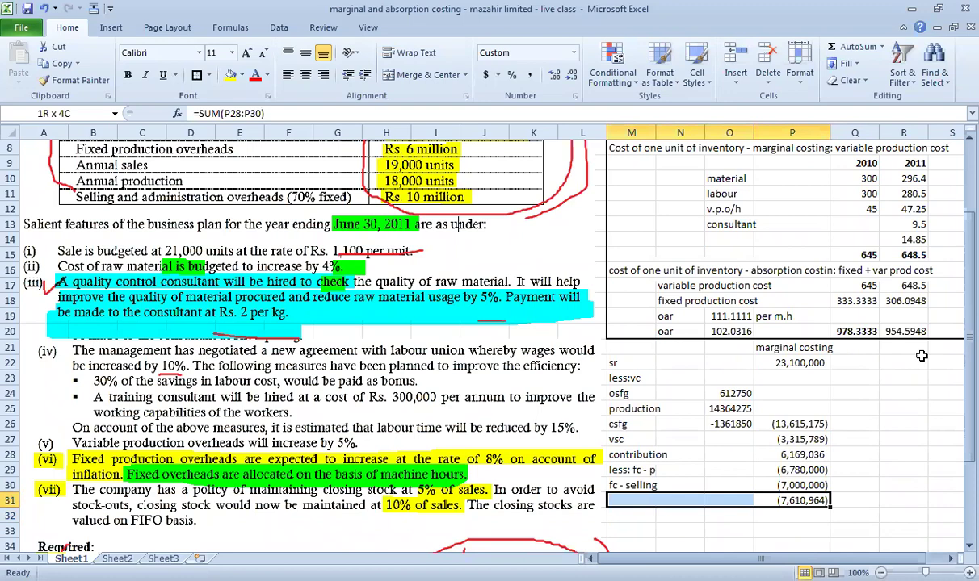
{"action": "key", "text": "shift+Up"}
{"action": "key", "text": "shift+Up"}
{"action": "key", "text": "shift+Up"}
{"action": "key", "text": "shift+Up"}
{"action": "key", "text": "shift+Up"}
{"action": "key", "text": "shift+Up"}
{"action": "key", "text": "shift+Up"}
{"action": "key", "text": "shift+Up"}
{"action": "key", "text": "shift+Up"}
{"action": "key", "text": "shift+Up"}
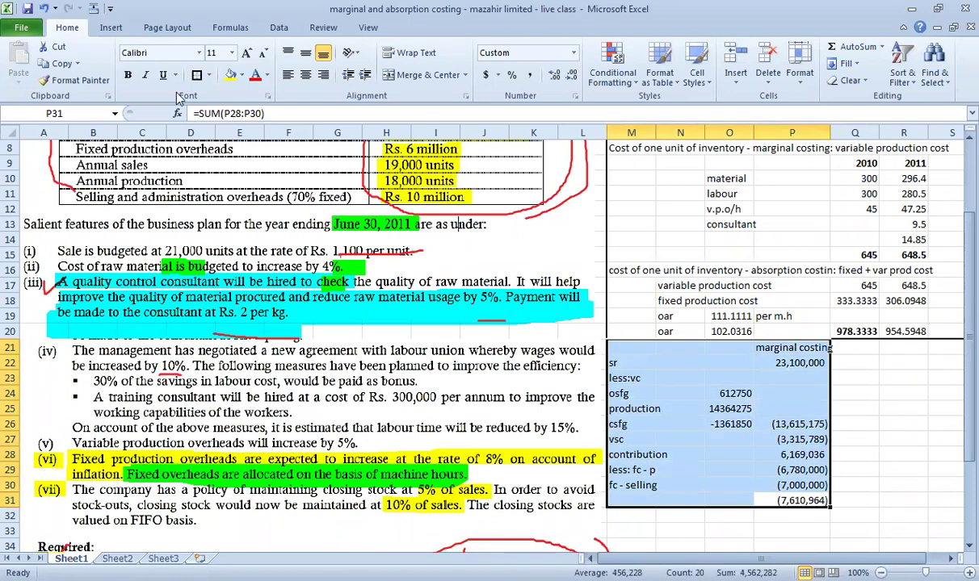
{"action": "left_click", "coordinate": [854, 439]}
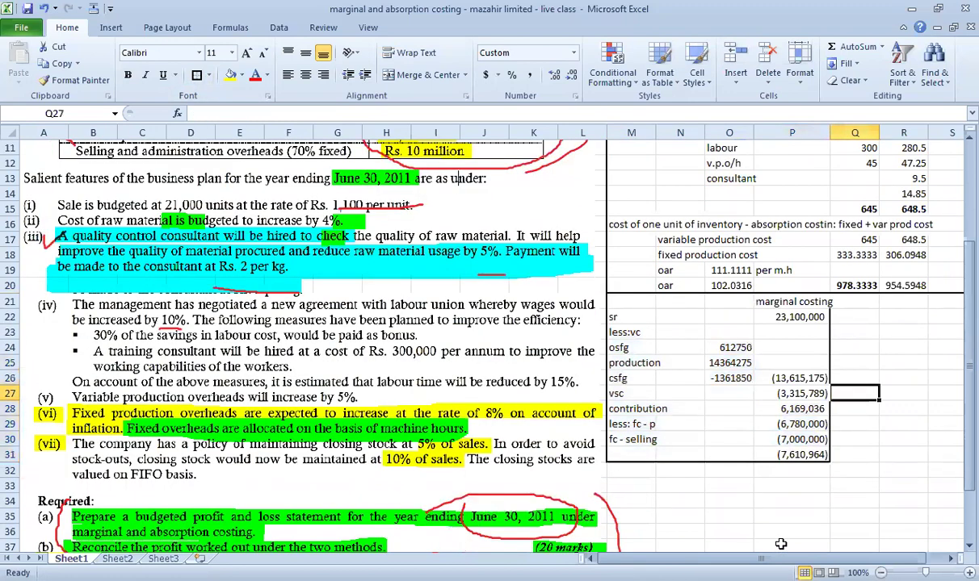
Enter the heading absorption costing in S21 for the second profit statement
{"action": "left_click", "coordinate": [951, 347]}
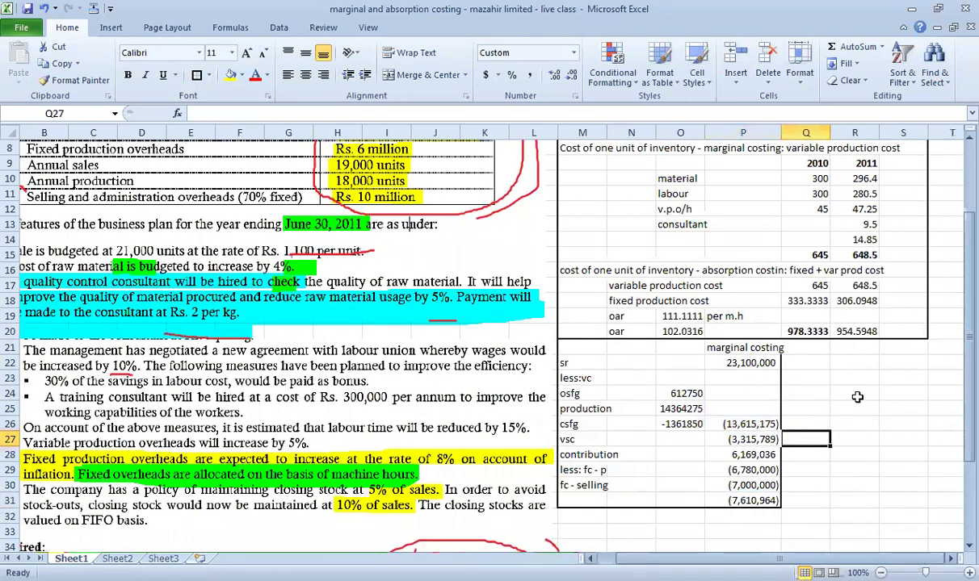
{"action": "type", "text": "abso"}
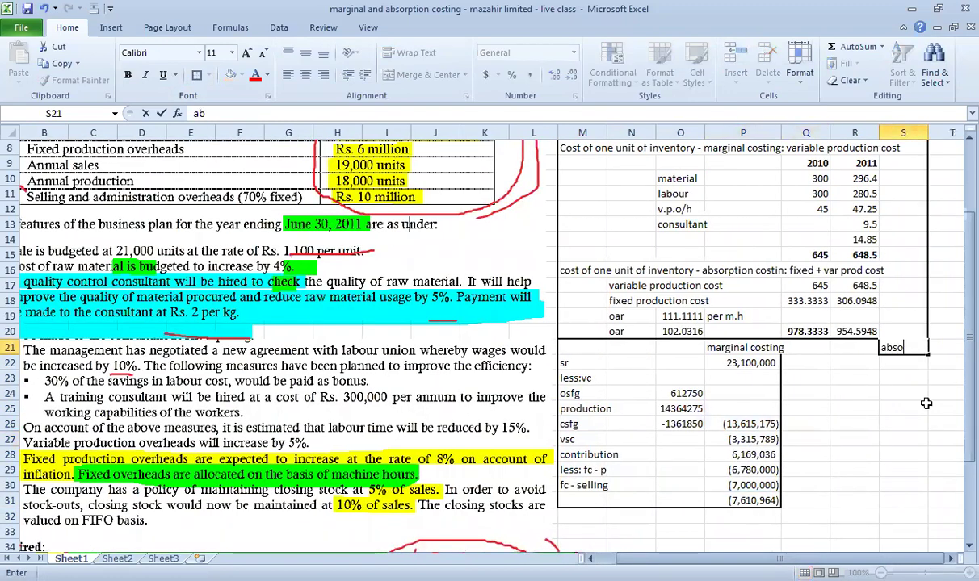
{"action": "type", "text": "rption costing"}
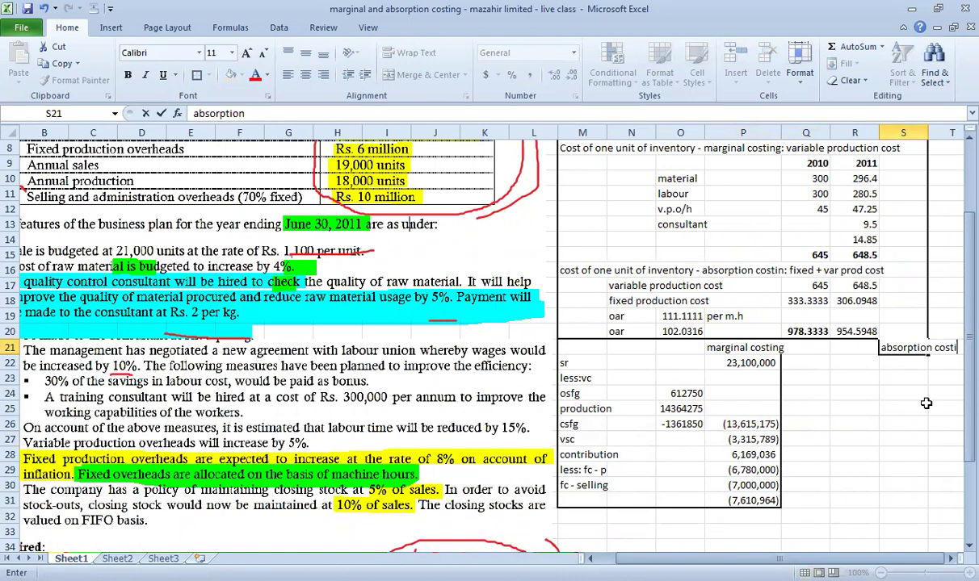
{"action": "key", "text": "Return"}
Enter the row label sr in Q22 and link the sales revenue in S22 to =P22
{"action": "key", "text": "Left"}
{"action": "key", "text": "Left"}
{"action": "type", "text": "sr"}
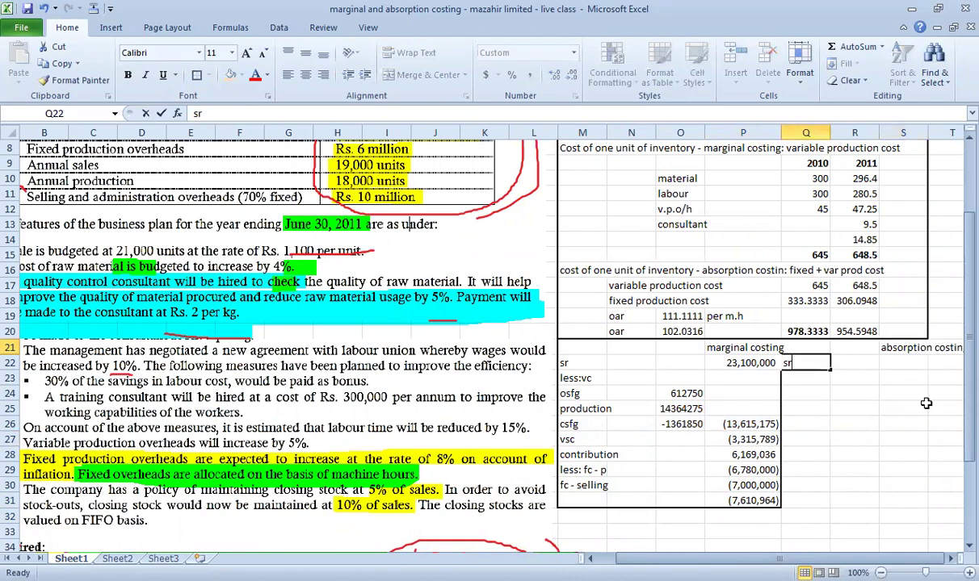
{"action": "key", "text": "Right"}
{"action": "key", "text": "Right"}
{"action": "type", "text": "="}
{"action": "left_click", "coordinate": [732, 363]}
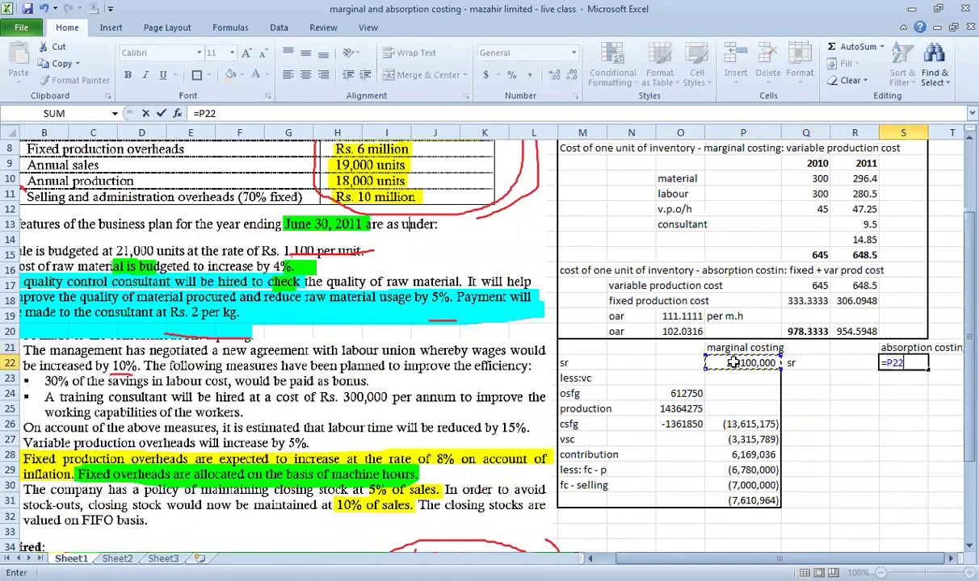
{"action": "key", "text": "Return"}
Enter the row labels less cogs in Q23 and osfg in Q24
{"action": "key", "text": "Left"}
{"action": "key", "text": "Left"}
{"action": "type", "text": "less"}
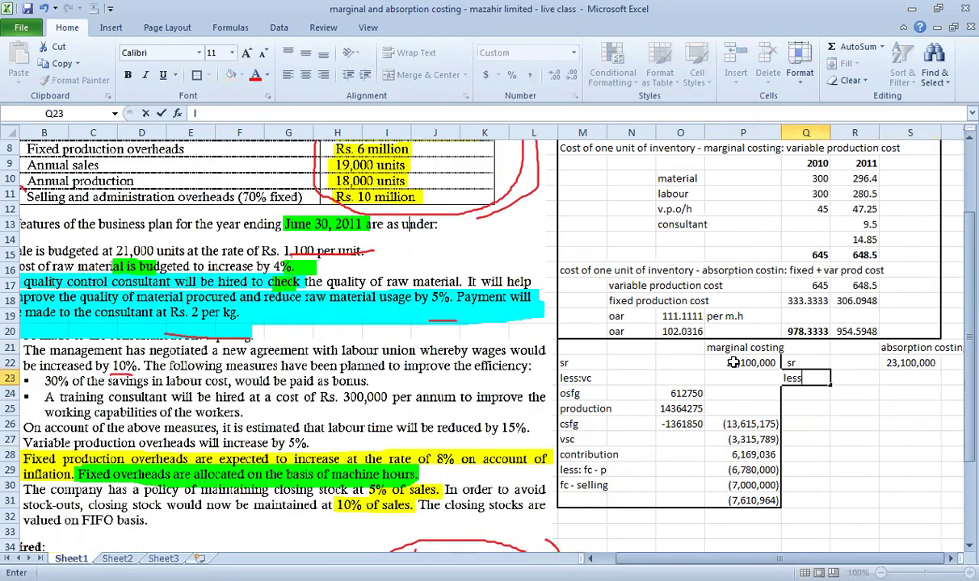
{"action": "type", "text": " cogs"}
{"action": "key", "text": "Return"}
{"action": "type", "text": "osfg"}
{"action": "key", "text": "Return"}
Calculate the absorption costing opening stock value in R24 with =S2*Q20
{"action": "key", "text": "Up"}
{"action": "key", "text": "Right"}
{"action": "type", "text": "="}
{"action": "scroll", "coordinate": [733, 363], "scroll_direction": "up", "scroll_amount": 2}
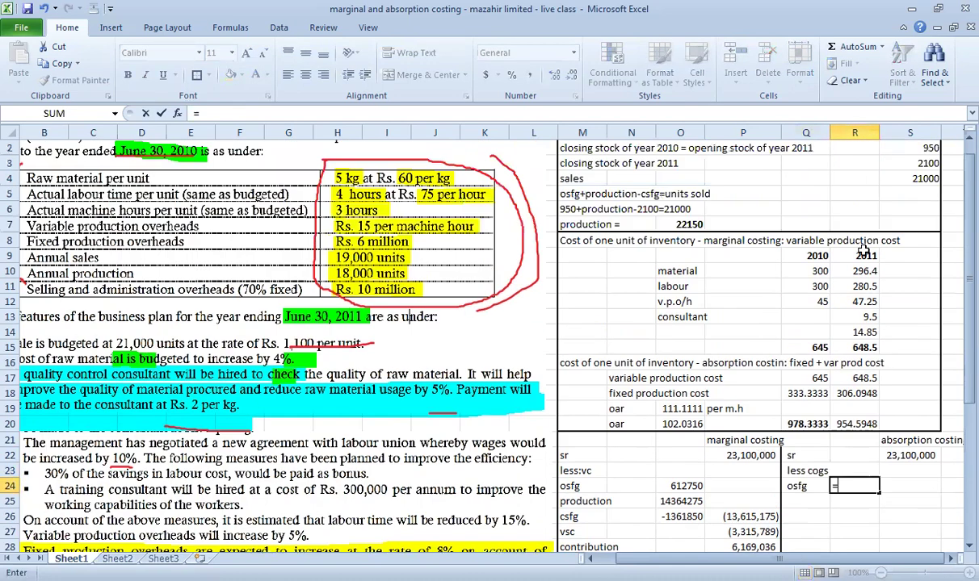
{"action": "left_click", "coordinate": [909, 149]}
{"action": "type", "text": "*"}
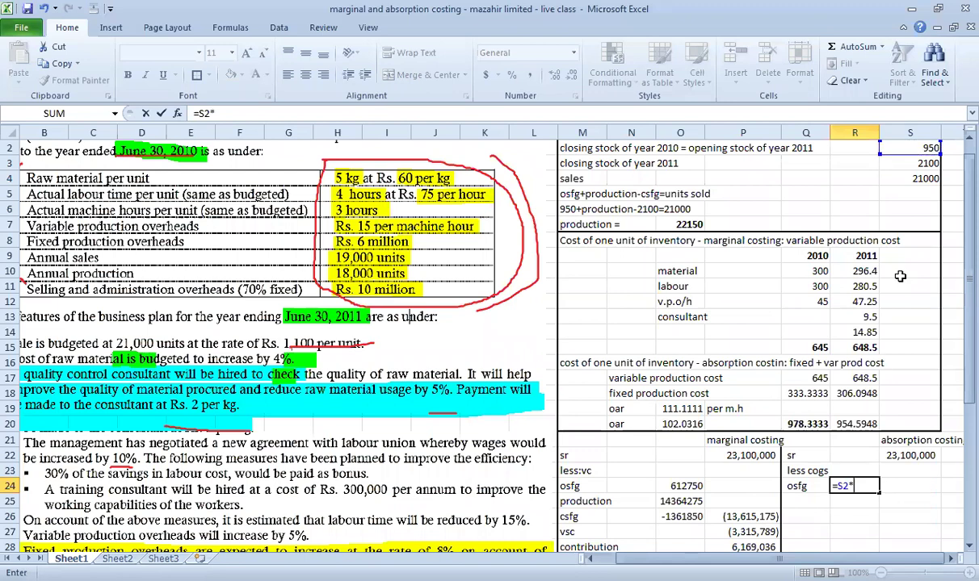
{"action": "left_click", "coordinate": [808, 424]}
{"action": "scroll", "coordinate": [818, 420], "scroll_direction": "down", "scroll_amount": 1}
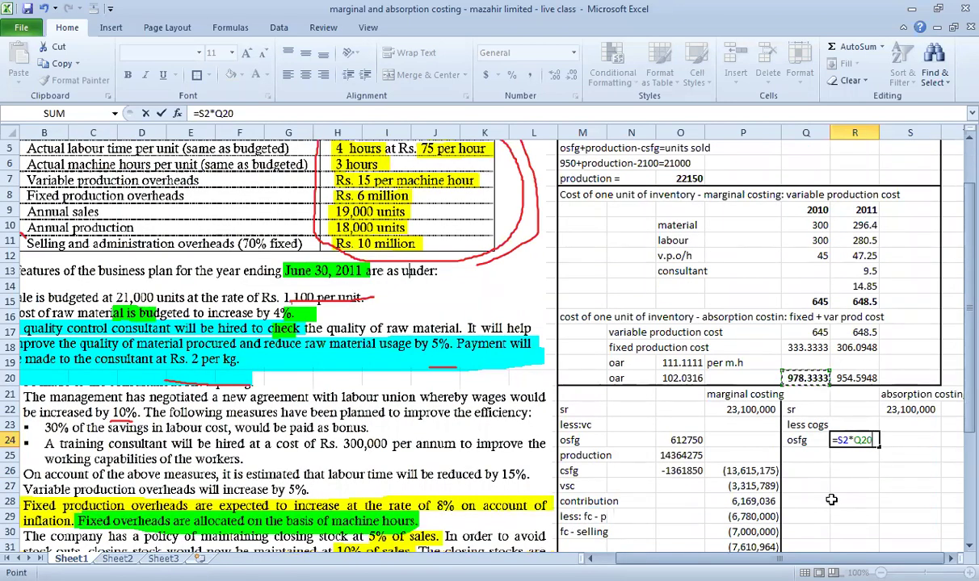
{"action": "key", "text": "Return"}
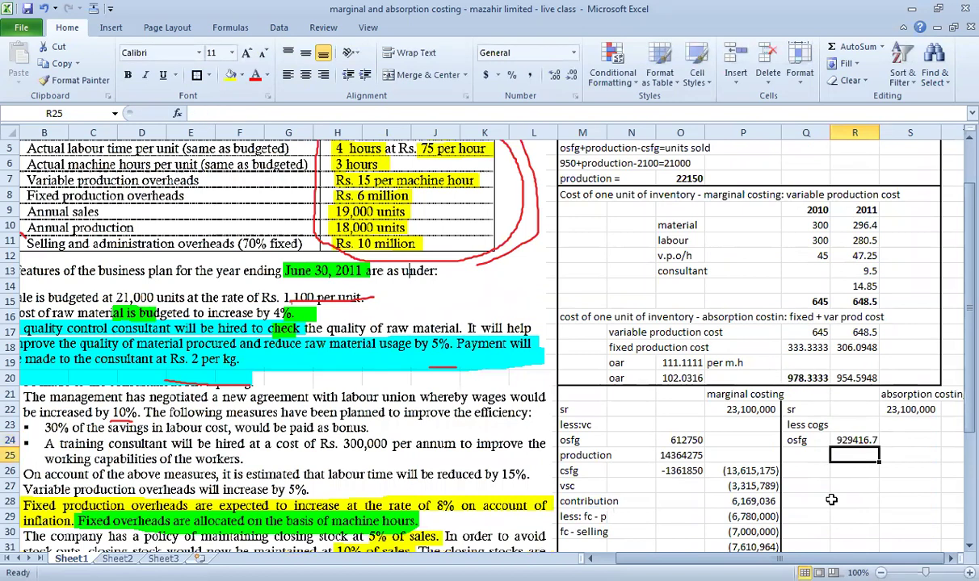
Enter the row label prod in Q25 and calculate the production cost in R25 with =O7*R20
{"action": "key", "text": "Left"}
{"action": "type", "text": "pr"}
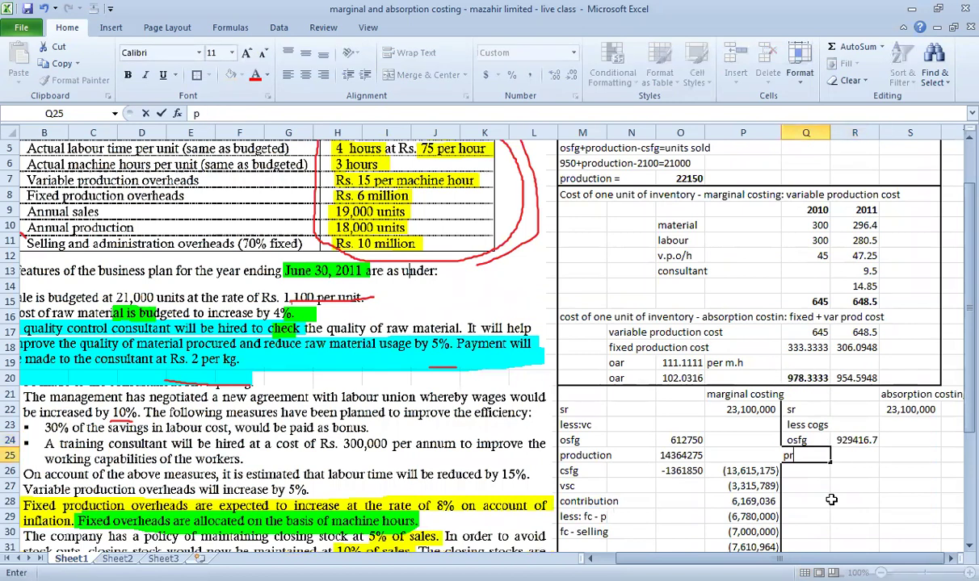
{"action": "type", "text": "od"}
{"action": "key", "text": "Right"}
{"action": "type", "text": "="}
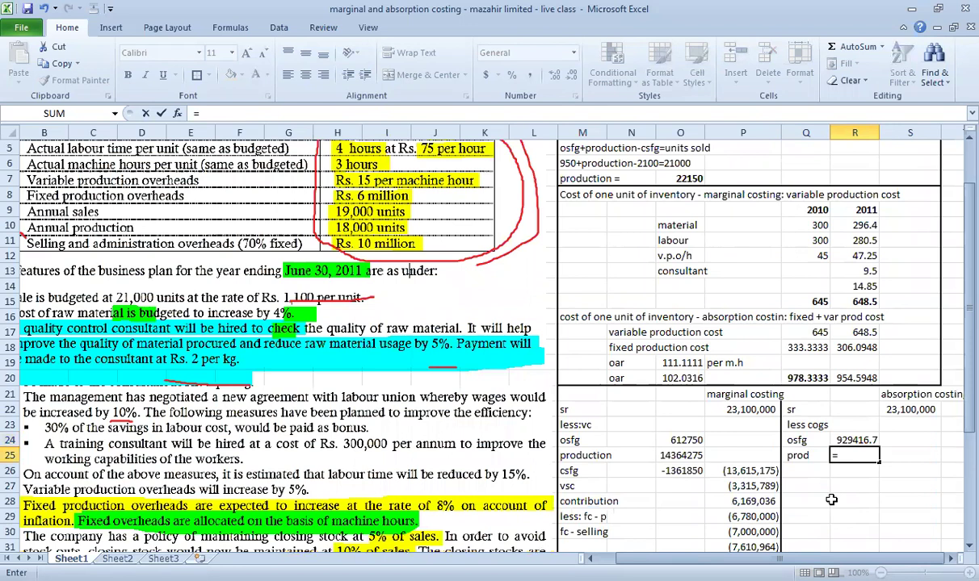
{"action": "left_click", "coordinate": [662, 179]}
{"action": "type", "text": "*"}
{"action": "left_click", "coordinate": [860, 377]}
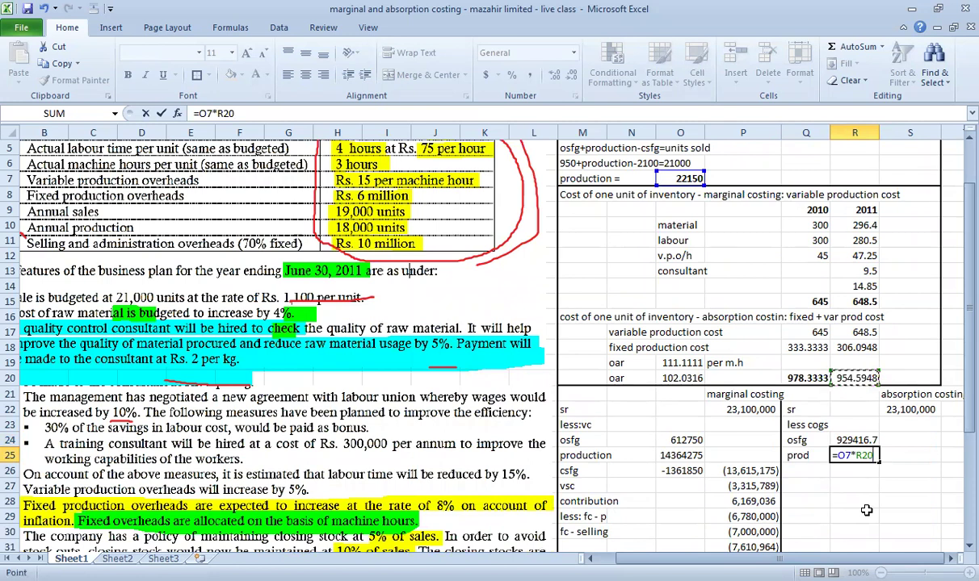
{"action": "key", "text": "Return"}
Enter the row label csfg in Q26 and calculate the closing stock value in R26 with =S3*R20
{"action": "key", "text": "Left"}
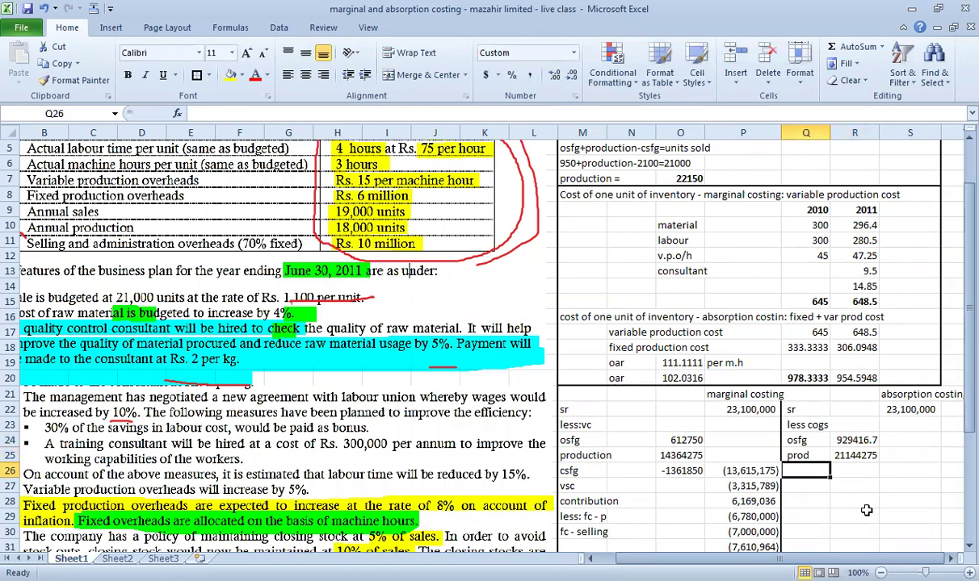
{"action": "type", "text": "csf"}
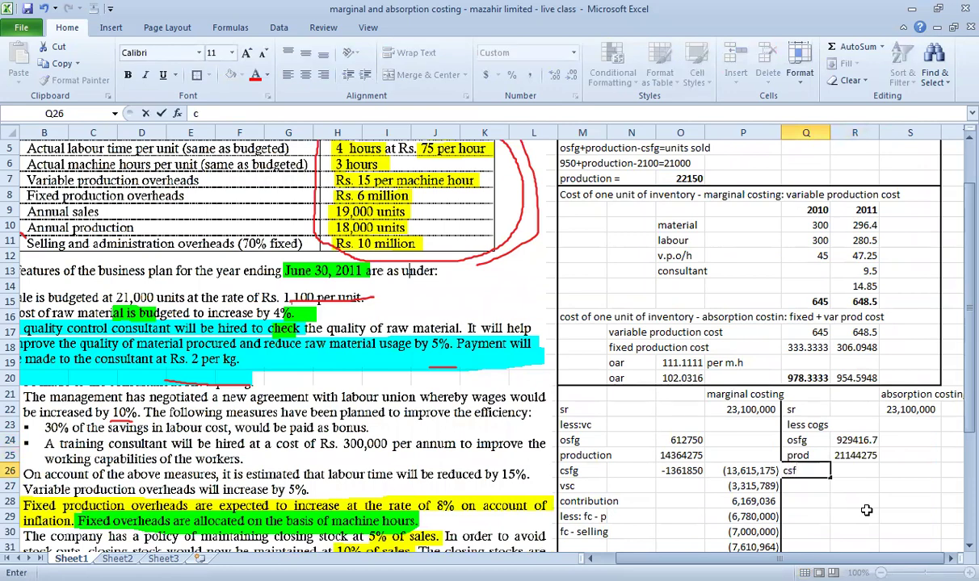
{"action": "type", "text": "g"}
{"action": "key", "text": "Tab"}
{"action": "type", "text": "="}
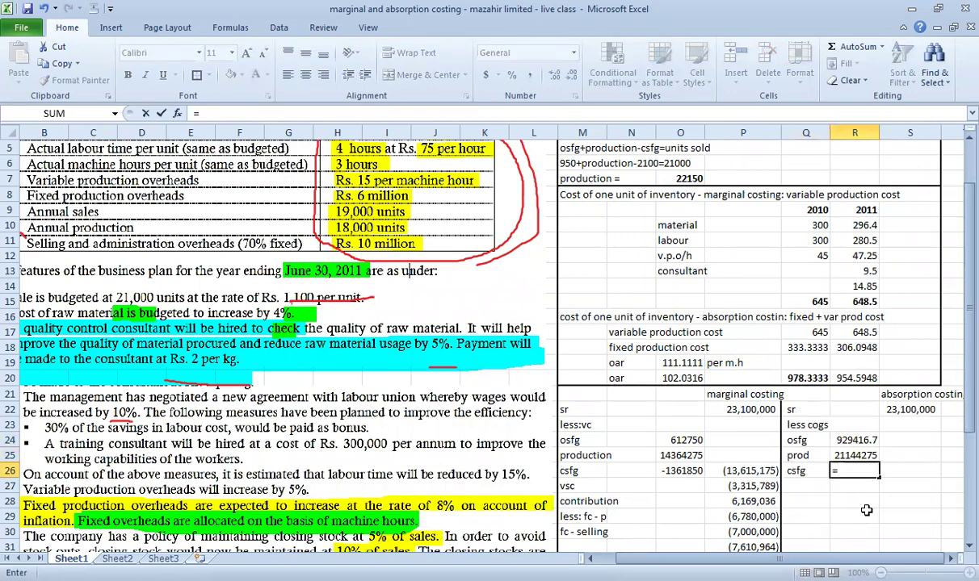
{"action": "scroll", "coordinate": [869, 439], "scroll_direction": "up", "scroll_amount": 1}
{"action": "left_click", "coordinate": [888, 163]}
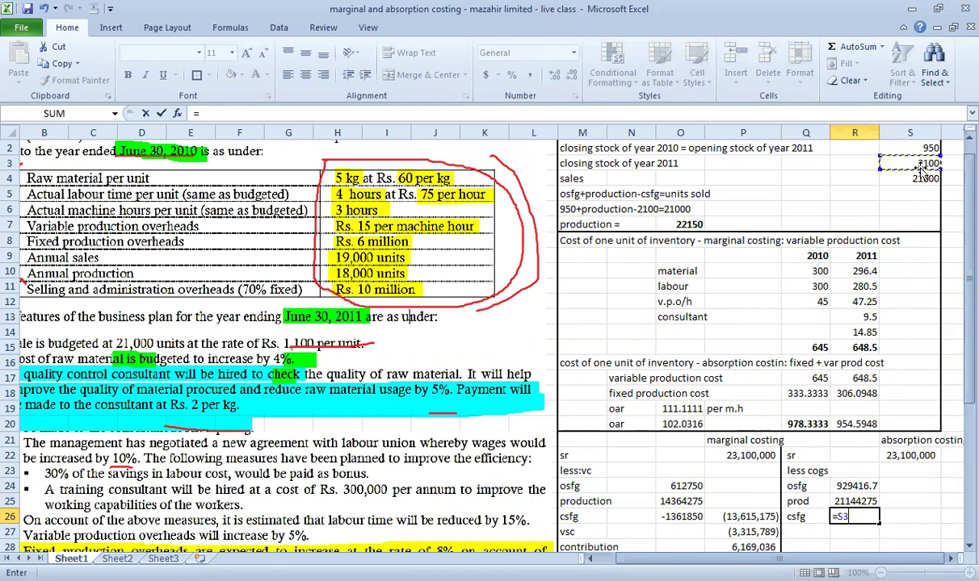
{"action": "scroll", "coordinate": [883, 347], "scroll_direction": "down", "scroll_amount": 2}
{"action": "scroll", "coordinate": [879, 363], "scroll_direction": "up", "scroll_amount": 1}
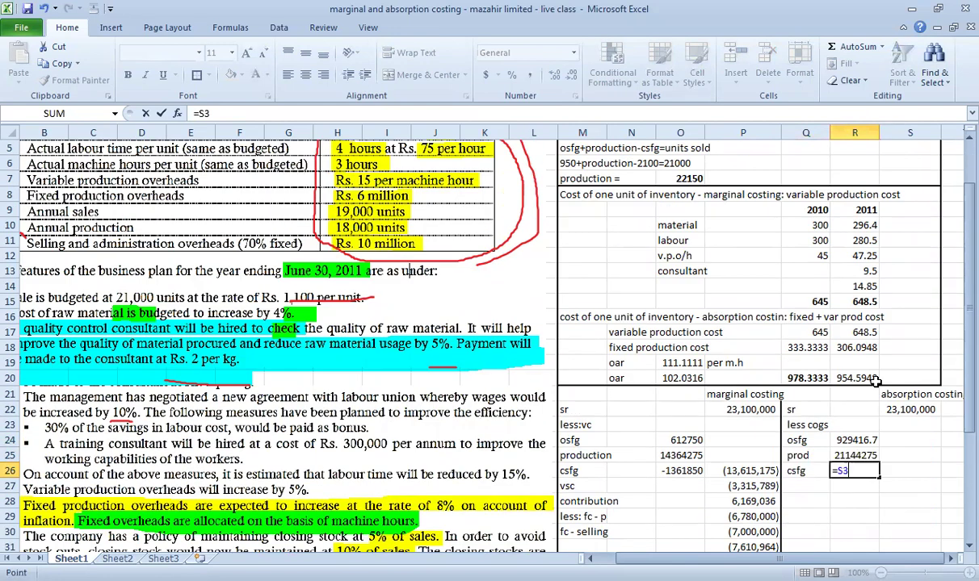
{"action": "type", "text": "*"}
{"action": "left_click", "coordinate": [864, 378]}
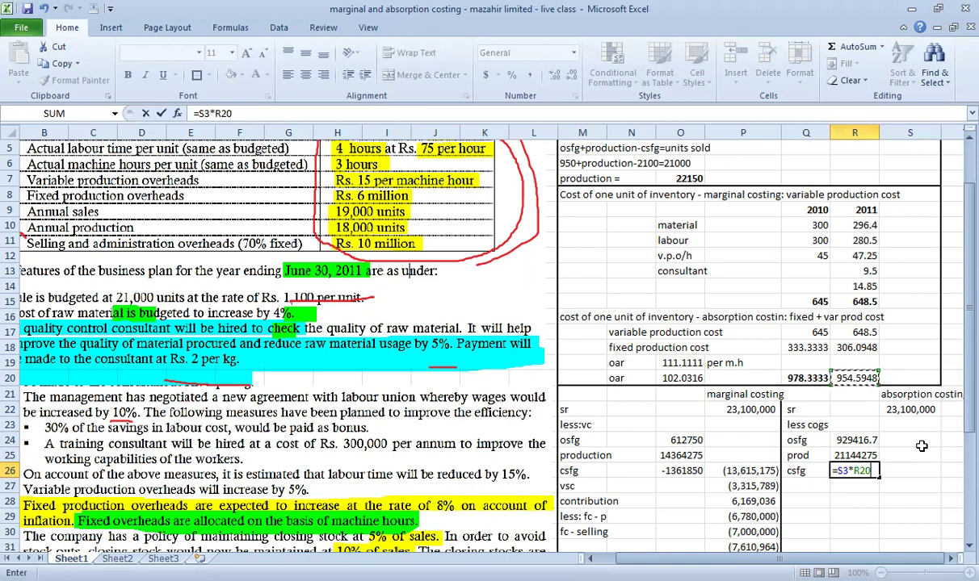
{"action": "key", "text": "Return"}
Edit the closing stock formula in R26 to make its value negative
{"action": "key", "text": "Up"}
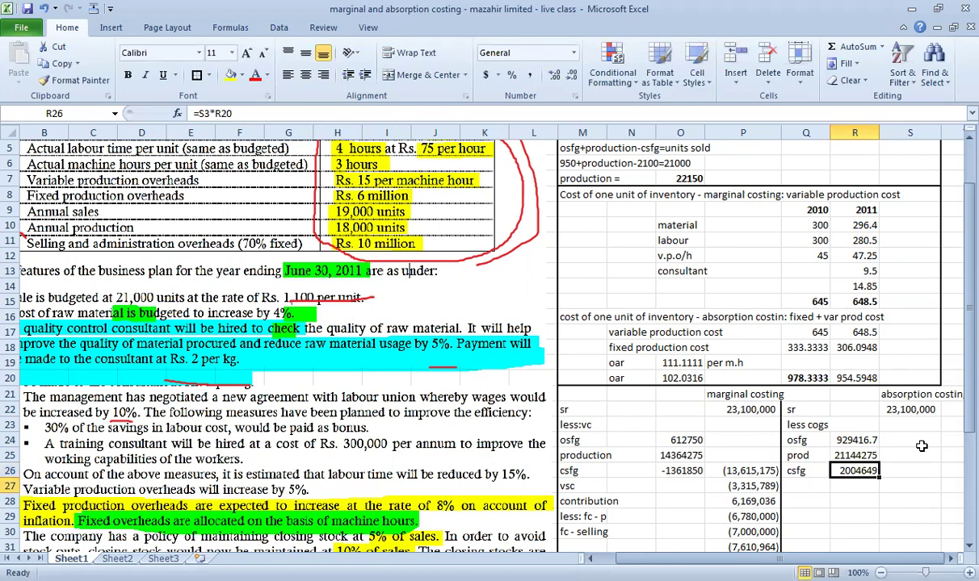
{"action": "key", "text": "F2"}
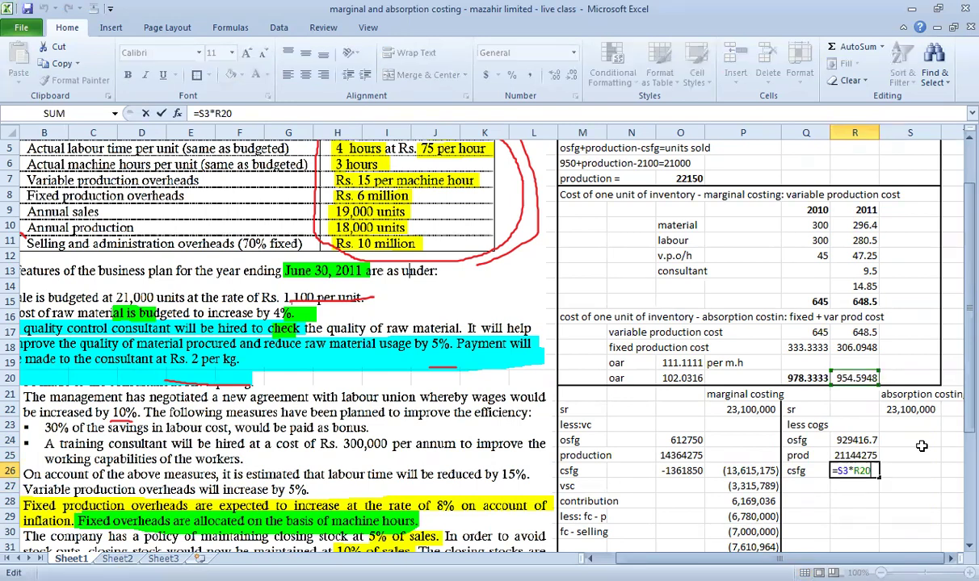
{"action": "key", "text": "Return"}
Total the cost of goods sold as a negative amount in S26 with =-SUM(R24:R26)
{"action": "key", "text": "Up"}
{"action": "key", "text": "Right"}
{"action": "key", "text": "alt+equal"}
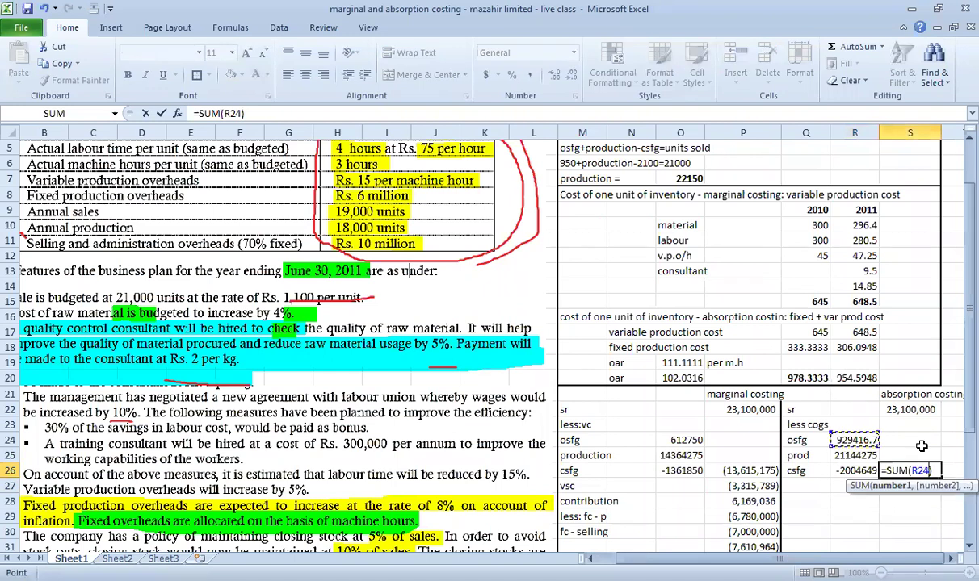
{"action": "key", "text": "shift+Down"}
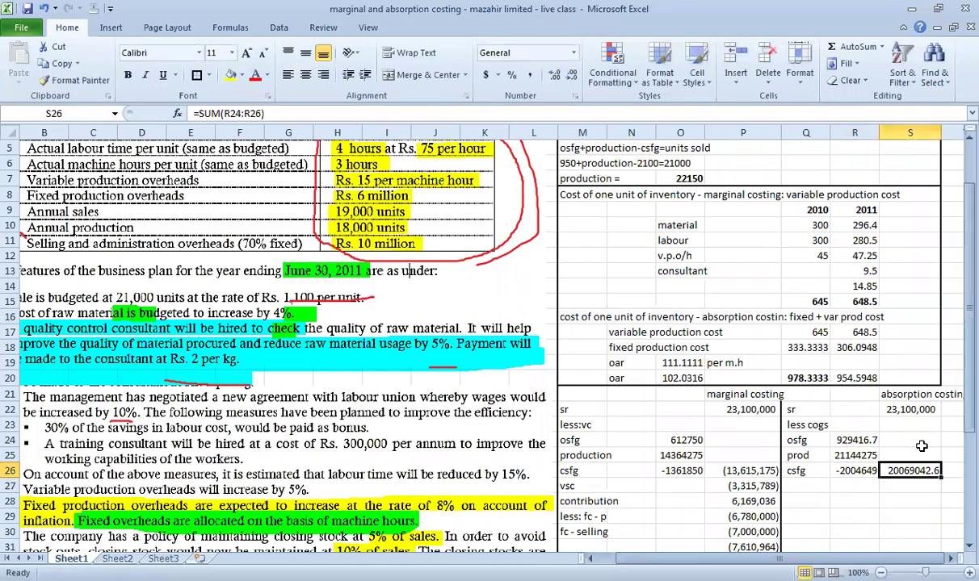
{"action": "key", "text": "F2"}
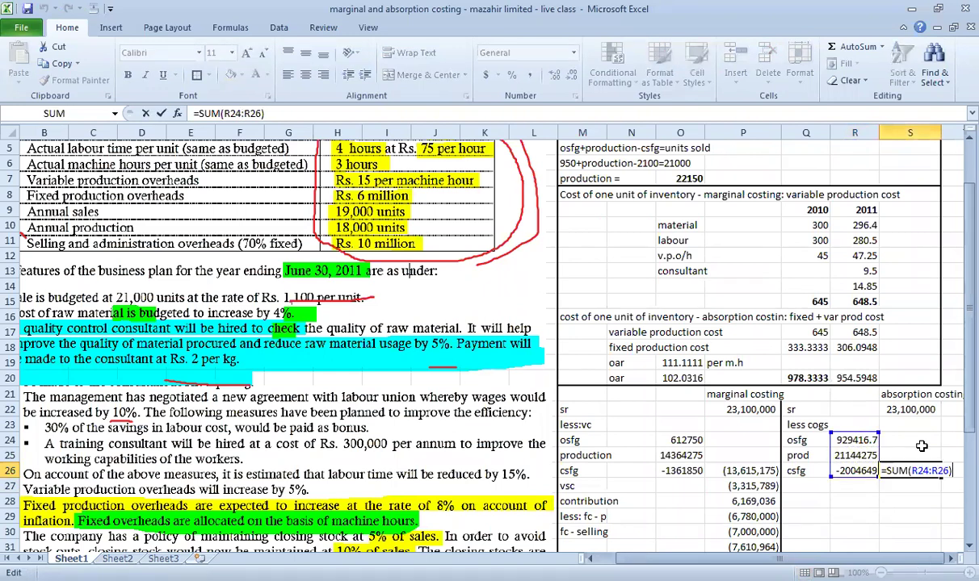
{"action": "key", "text": "Return"}
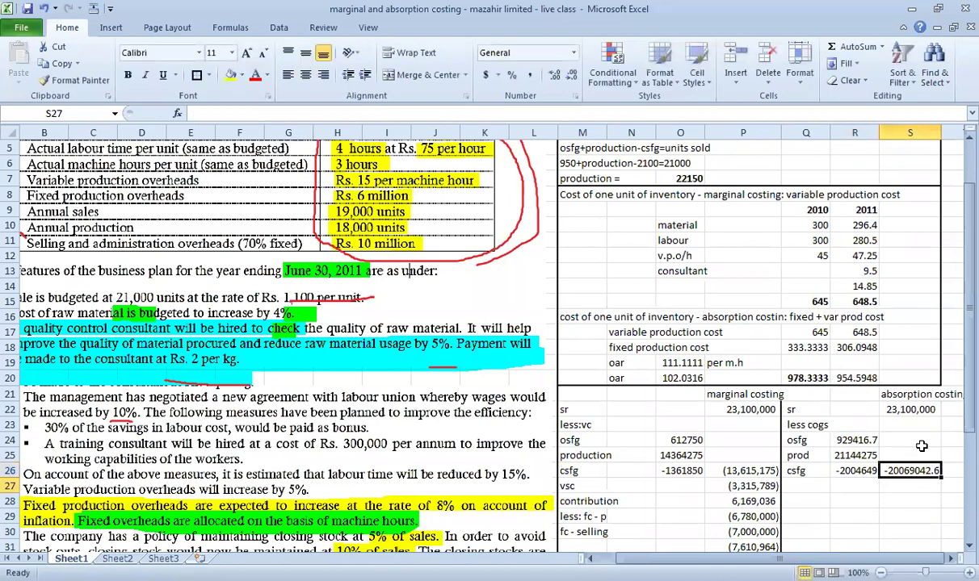
{"action": "key", "text": "Up"}
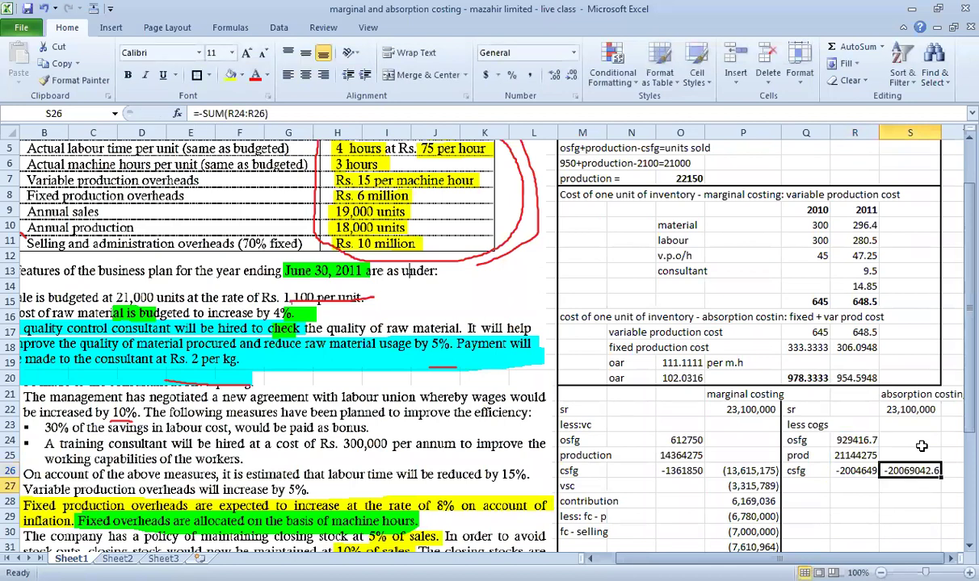
Calculate the gross profit in S27 with =SUM(S22:S26)
{"action": "key", "text": "Down"}
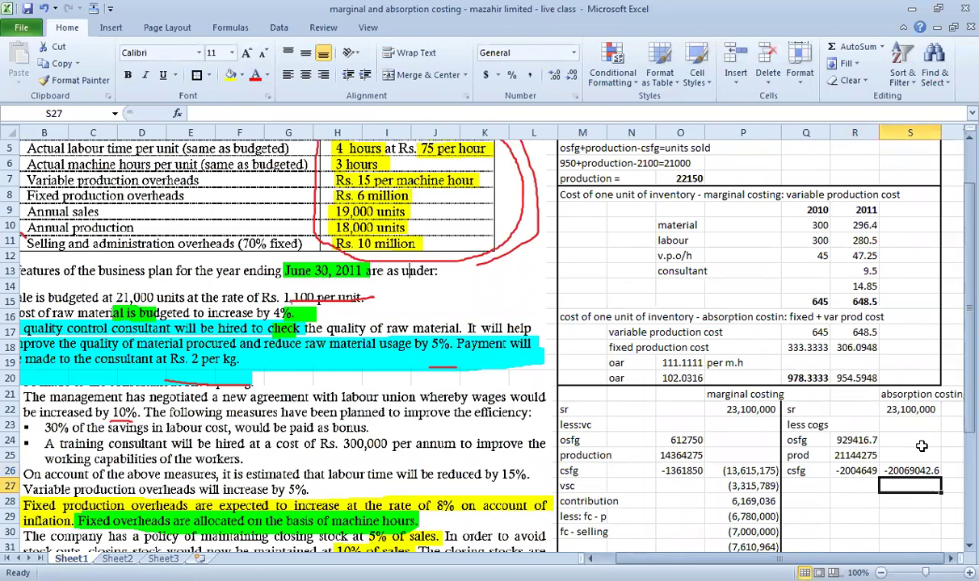
{"action": "key", "text": "alt+equal"}
{"action": "left_click_drag", "start_coordinate": [921, 449], "coordinate": [923, 451]}
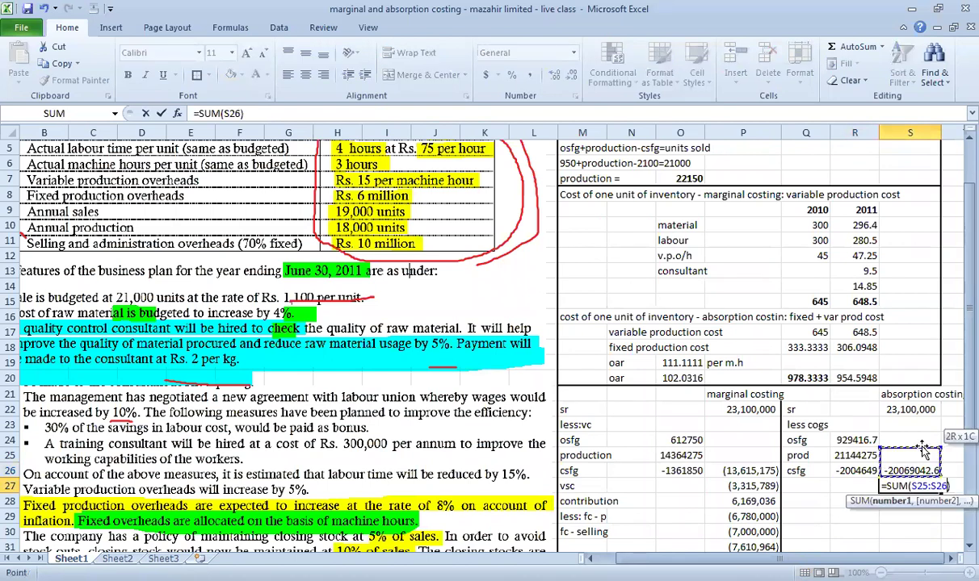
{"action": "key", "text": "ctrl+Return"}
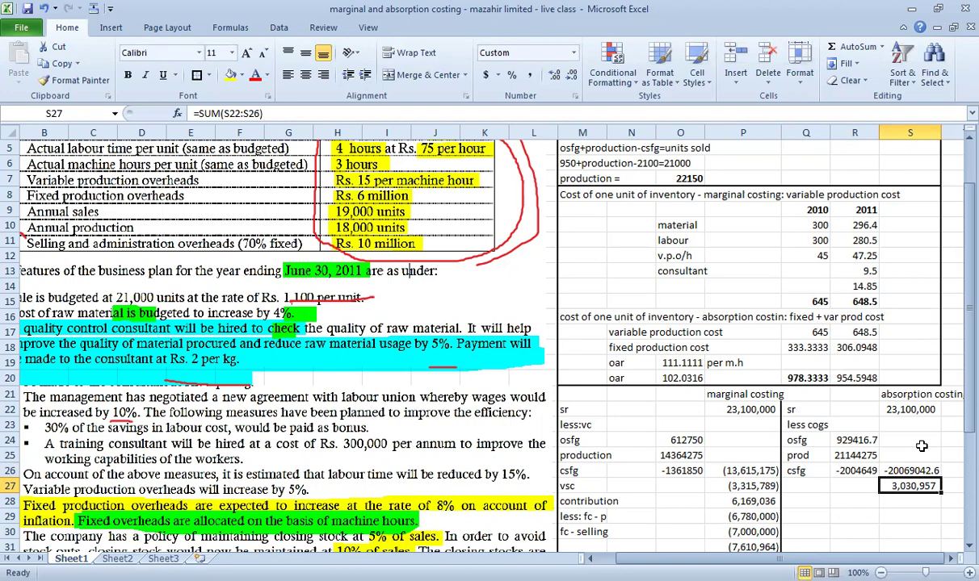
Enter the row labels selling - variable in Q28 and selling -fixed in Q29
{"action": "key", "text": "Down"}
{"action": "key", "text": "Down"}
{"action": "key", "text": "Down"}
{"action": "key", "text": "Down"}
{"action": "key", "text": "Down"}
{"action": "key", "text": "Down"}
{"action": "key", "text": "Up"}
{"action": "key", "text": "Up"}
{"action": "key", "text": "Up"}
{"action": "key", "text": "Up"}
{"action": "key", "text": "Up"}
{"action": "key", "text": "Left"}
{"action": "key", "text": "Left"}
{"action": "type", "text": "sr"}
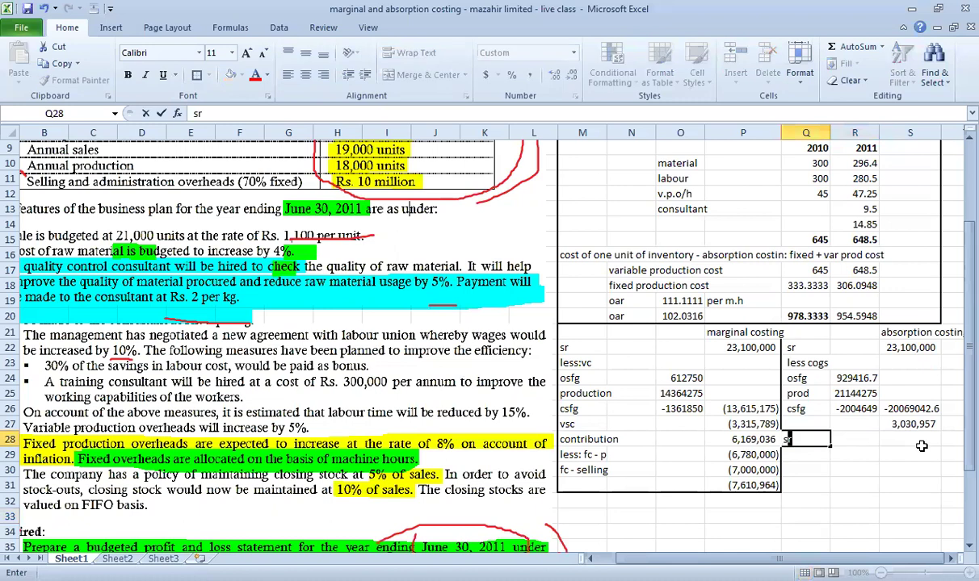
{"action": "type", "text": "elling - variable"}
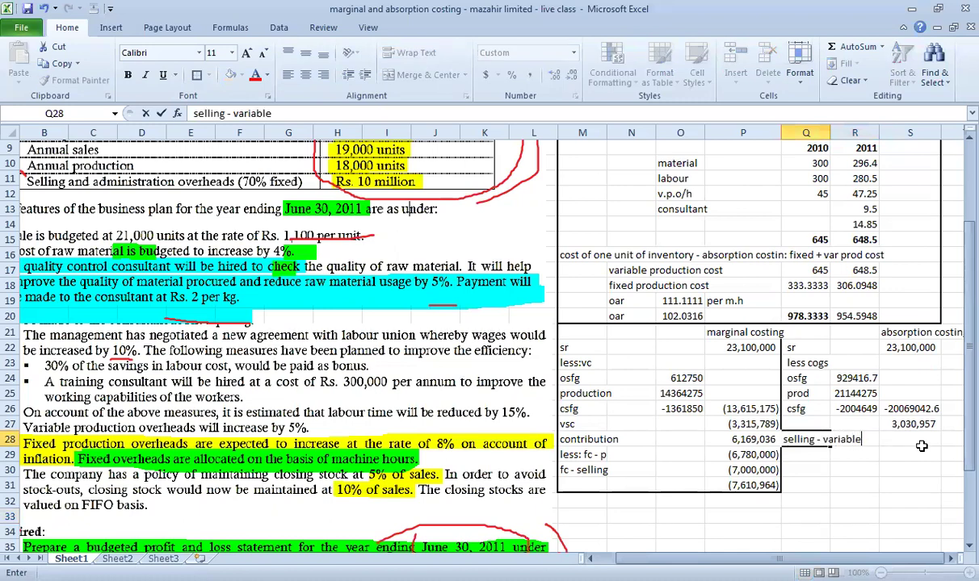
{"action": "key", "text": "Return"}
{"action": "type", "text": "selling -fixed"}
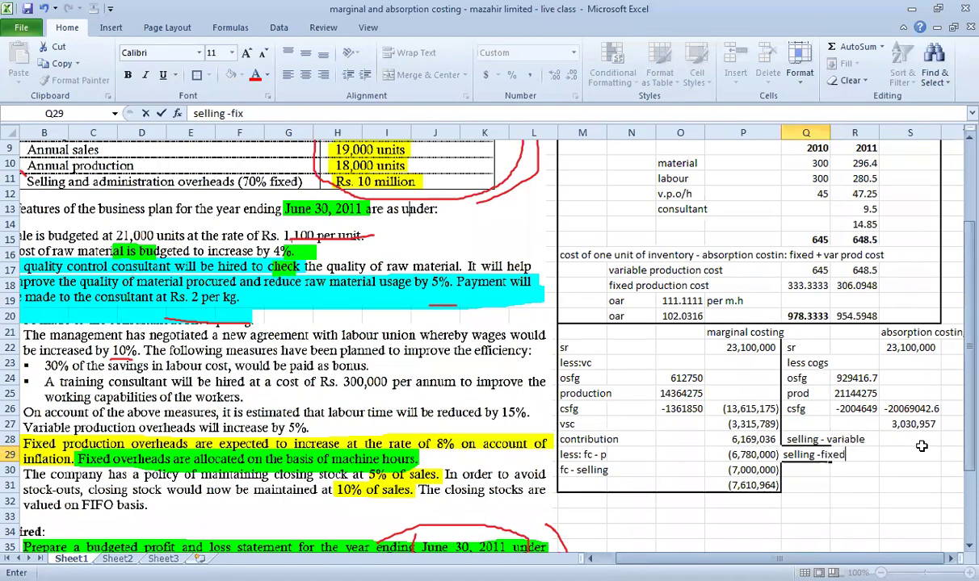
{"action": "key", "text": "Return"}
Link the variable selling cost in S28 to P27 and the fixed selling cost in S29 to P30
{"action": "left_click", "coordinate": [910, 455]}
{"action": "type", "text": "="}
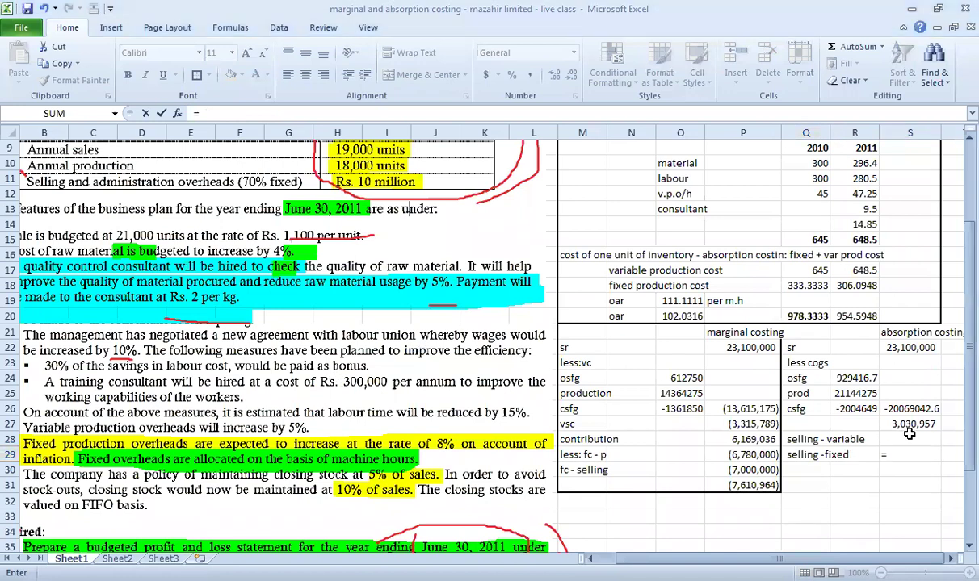
{"action": "key", "text": "Escape"}
{"action": "key", "text": "Up"}
{"action": "type", "text": "="}
{"action": "left_click", "coordinate": [731, 424]}
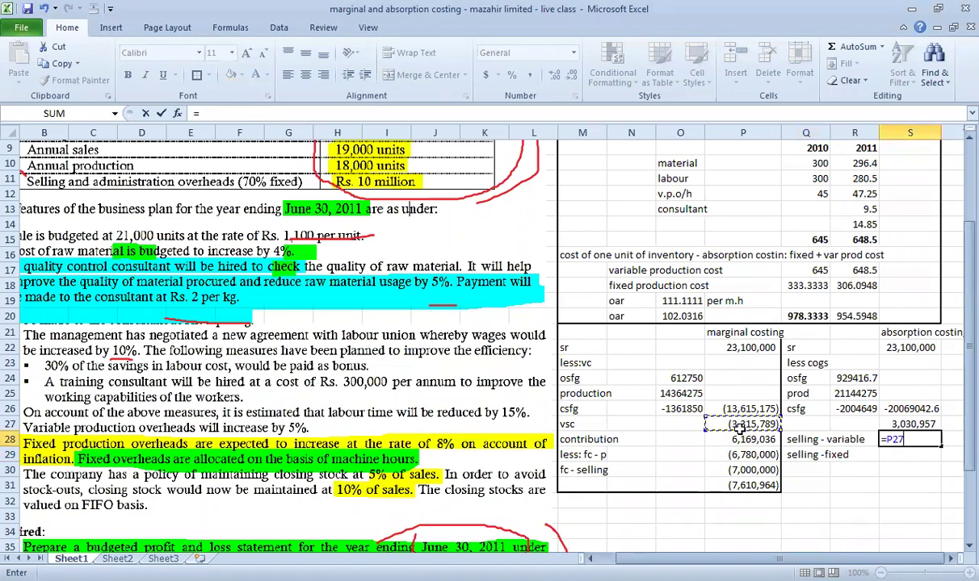
{"action": "key", "text": "Return"}
{"action": "type", "text": "="}
{"action": "left_click", "coordinate": [741, 470]}
{"action": "key", "text": "Return"}
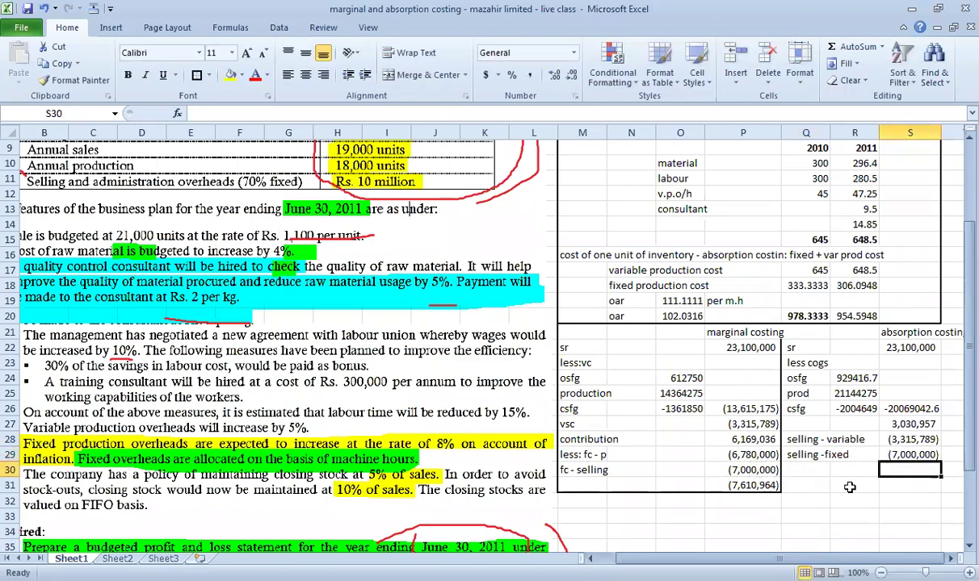
Enter the row label profit in Q30 and calculate the absorption costing profit in S30 with =SUM(S27:S29)
{"action": "left_click", "coordinate": [814, 470]}
{"action": "type", "text": "prod"}
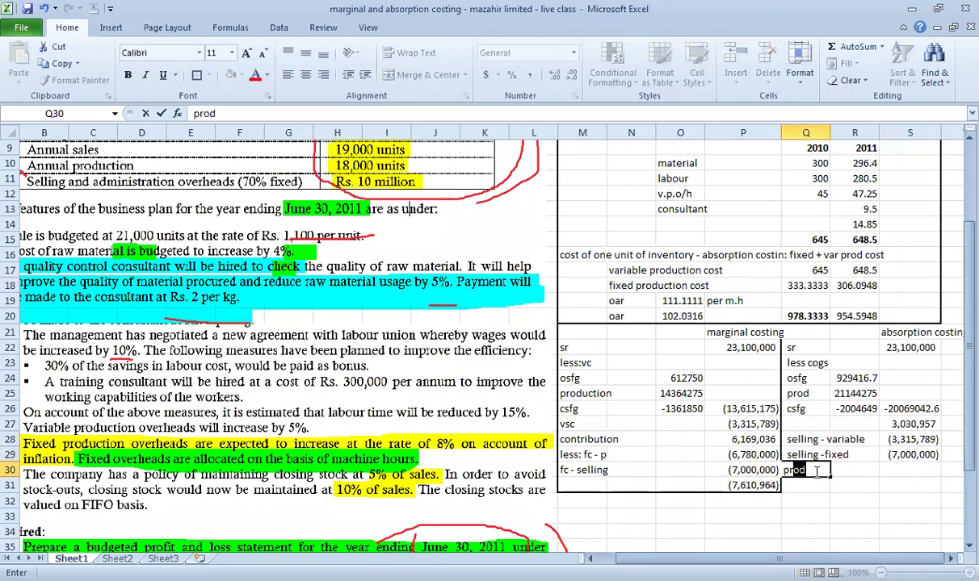
{"action": "type", "text": "fit"}
{"action": "key", "text": "Tab"}
{"action": "key", "text": "Tab"}
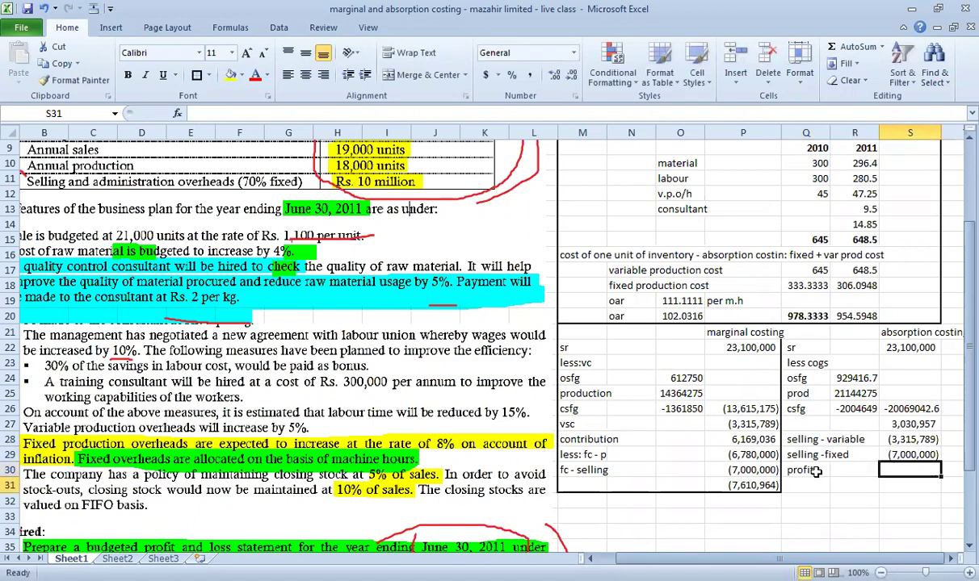
{"action": "type", "text": "=SUM("}
{"action": "key", "text": "Up"}
{"action": "key", "text": "Up"}
{"action": "key", "text": "shift+Up"}
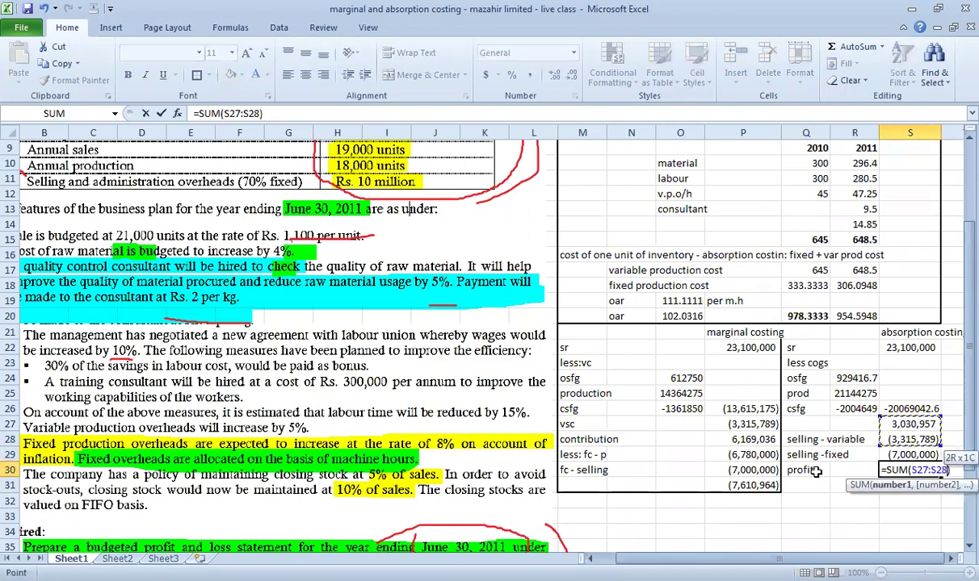
{"action": "key", "text": "shift+Down"}
{"action": "key", "text": "ctrl+Return"}
Bold the absorption costing profit row in Q30:S30 and the marginal costing profit in P31
{"action": "left_click", "coordinate": [816, 472], "text": "shift"}
{"action": "key", "text": "ctrl+b"}
{"action": "key", "text": "Down"}
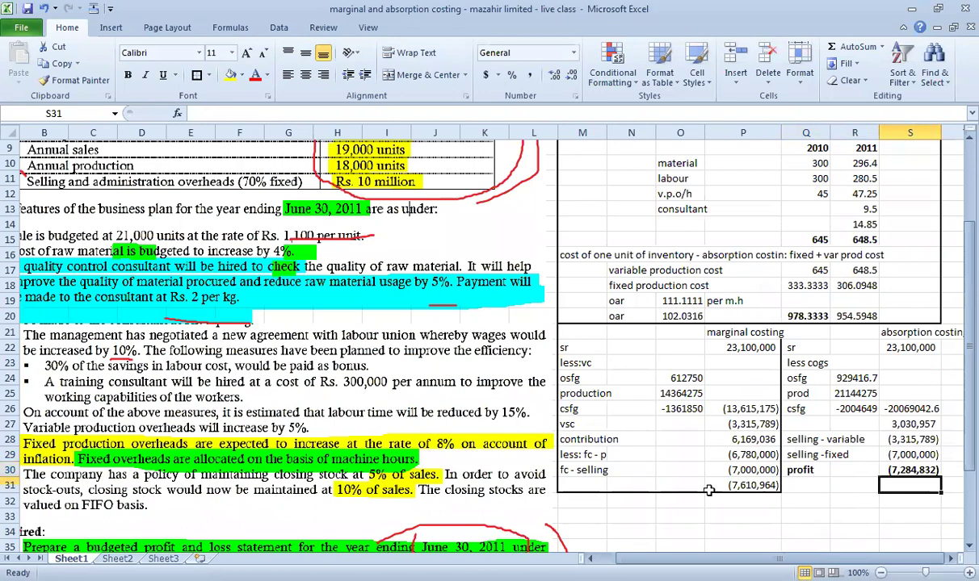
{"action": "scroll", "coordinate": [670, 465], "scroll_direction": "down", "scroll_amount": 2}
{"action": "left_click", "coordinate": [742, 394]}
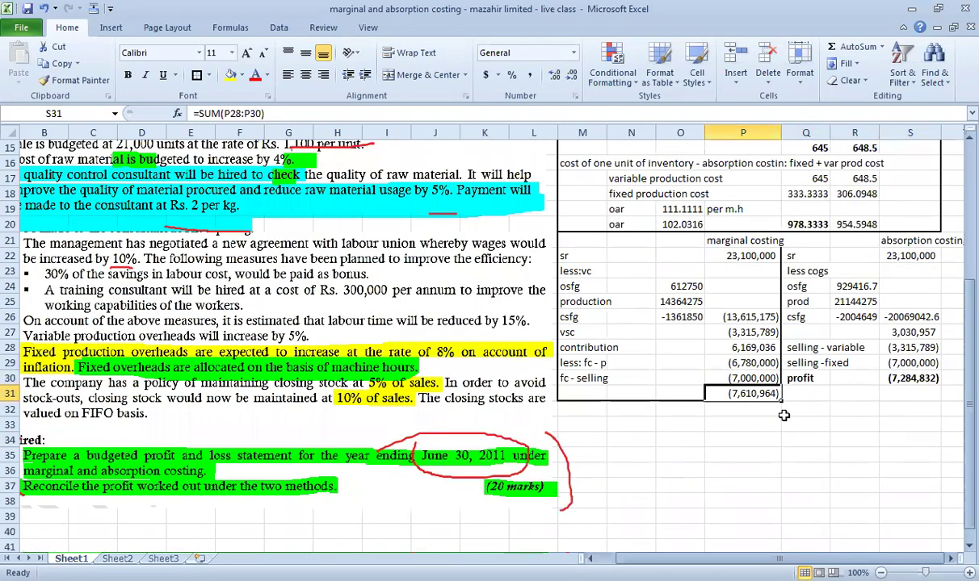
{"action": "key", "text": "ctrl+b"}
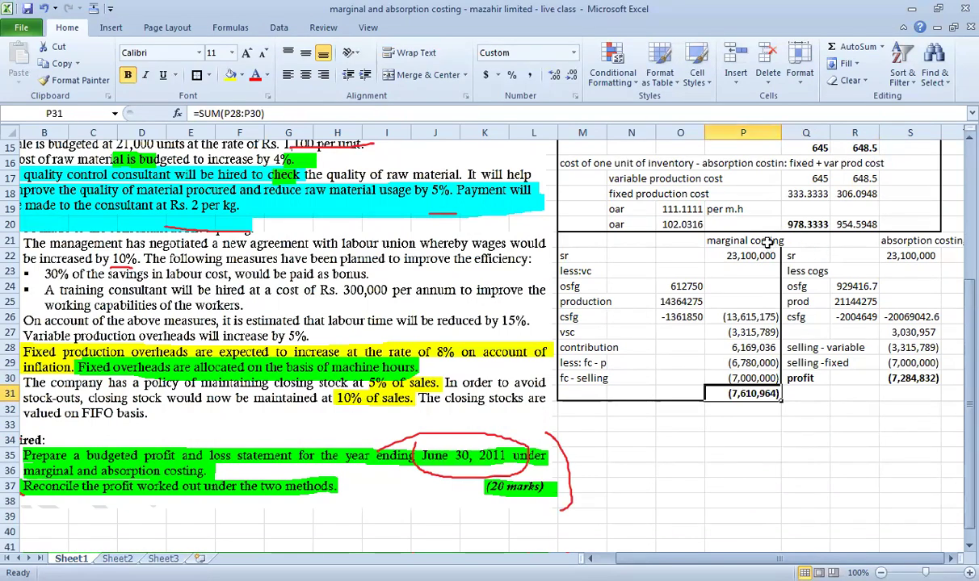
Widen column P slightly and apply a thick outline border around the absorption costing statement in Q21:T31
{"action": "left_click_drag", "start_coordinate": [780, 131], "coordinate": [788, 132]}
{"action": "left_click_drag", "start_coordinate": [813, 241], "coordinate": [861, 241]}
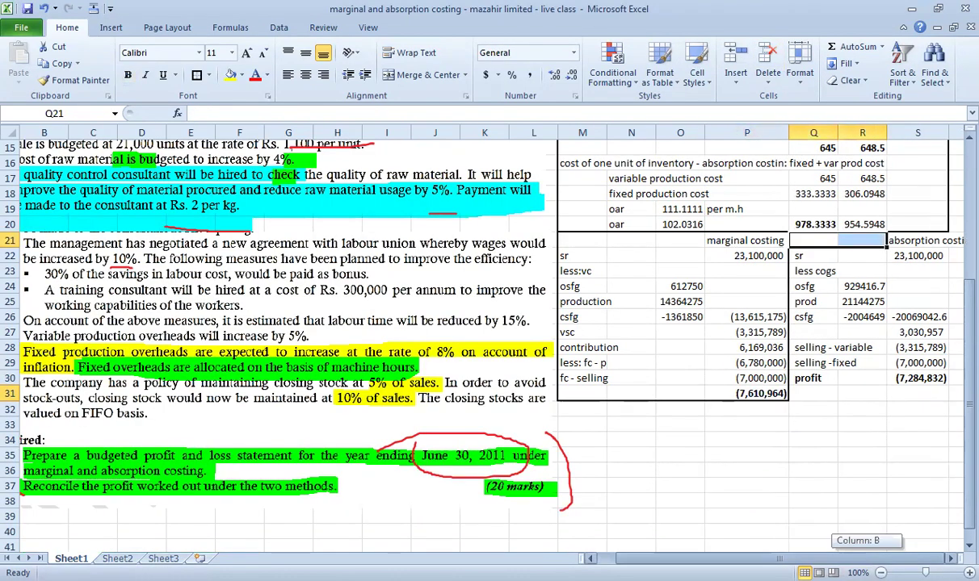
{"action": "scroll", "coordinate": [832, 262], "scroll_direction": "right", "scroll_amount": 1}
{"action": "left_click_drag", "start_coordinate": [767, 241], "coordinate": [927, 396]}
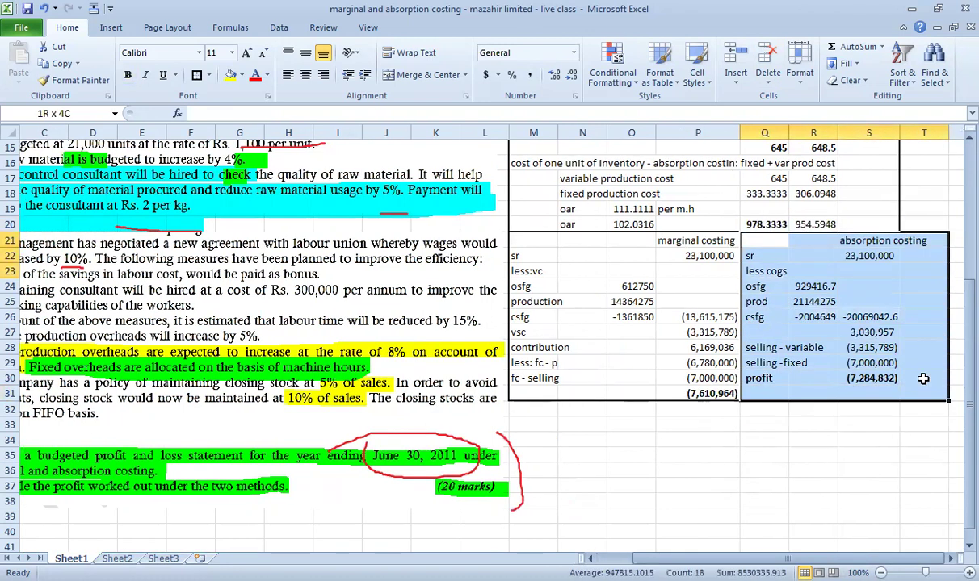
{"action": "left_click", "coordinate": [197, 75]}
{"action": "left_click", "coordinate": [626, 471]}
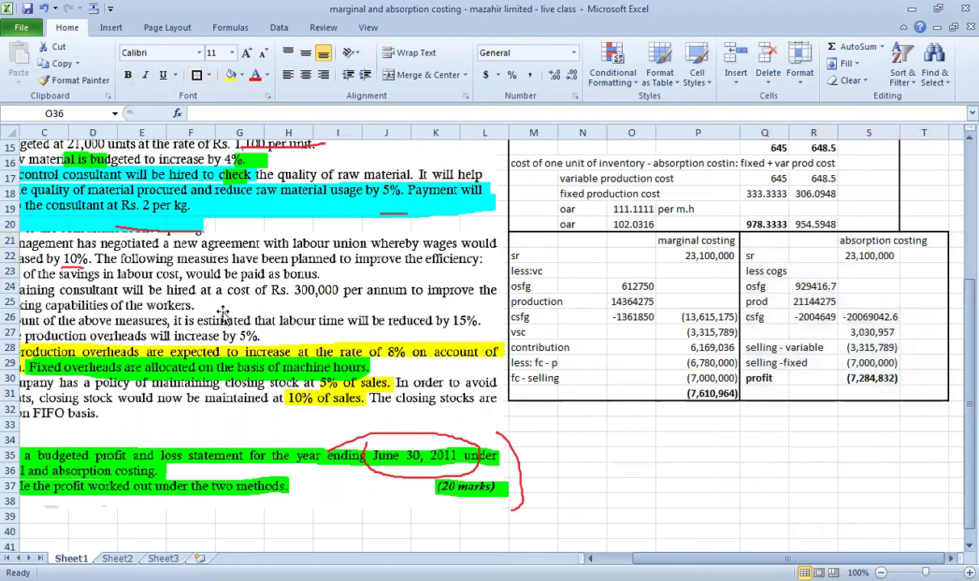
Enter the heading reconciliation in O32, below the two profit statements
{"action": "left_click", "coordinate": [631, 409]}
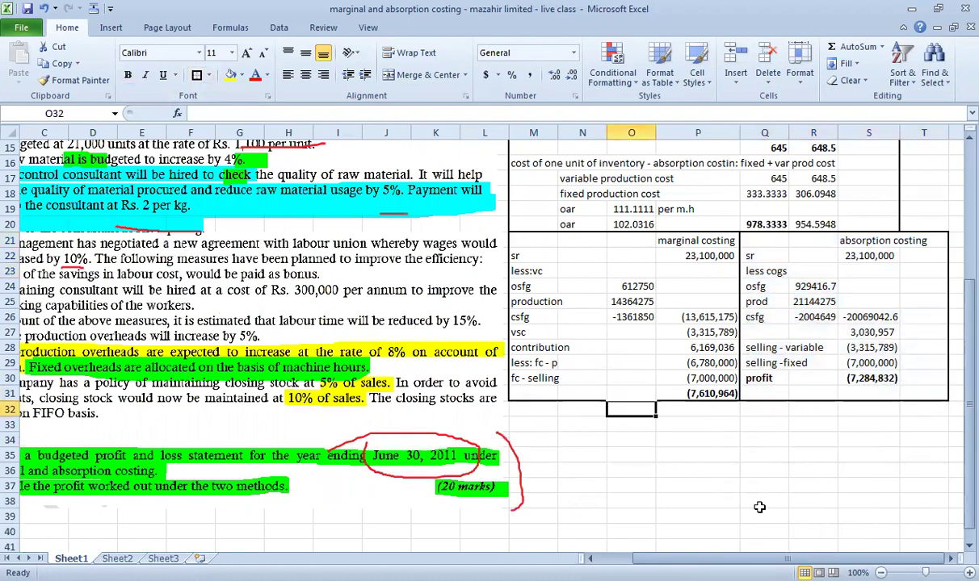
{"action": "type", "text": "reconic"}
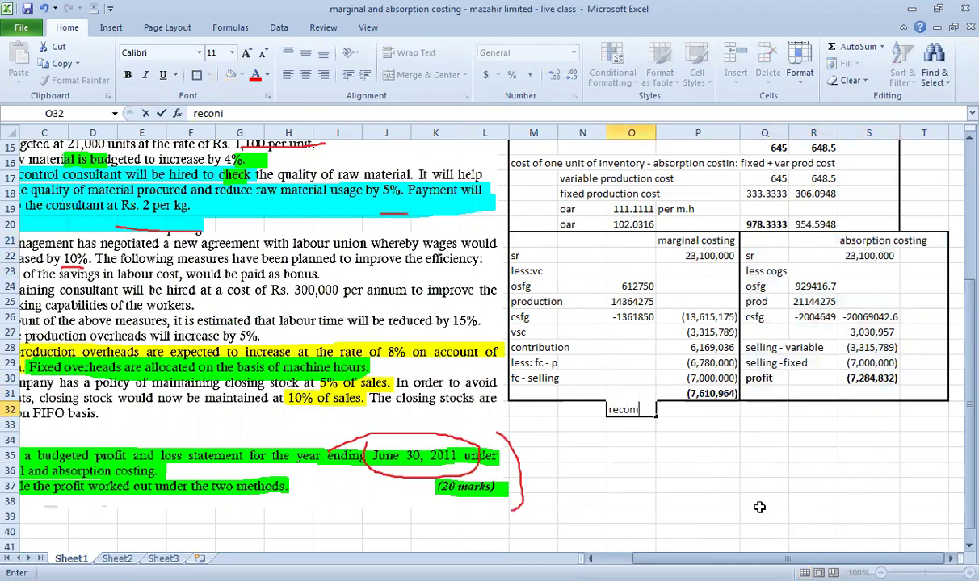
{"action": "key", "text": "BackSpace"}
{"action": "key", "text": "BackSpace"}
{"action": "type", "text": "cilia"}
{"action": "key", "text": "BackSpace"}
{"action": "key", "text": "BackSpace"}
{"action": "type", "text": "iation"}
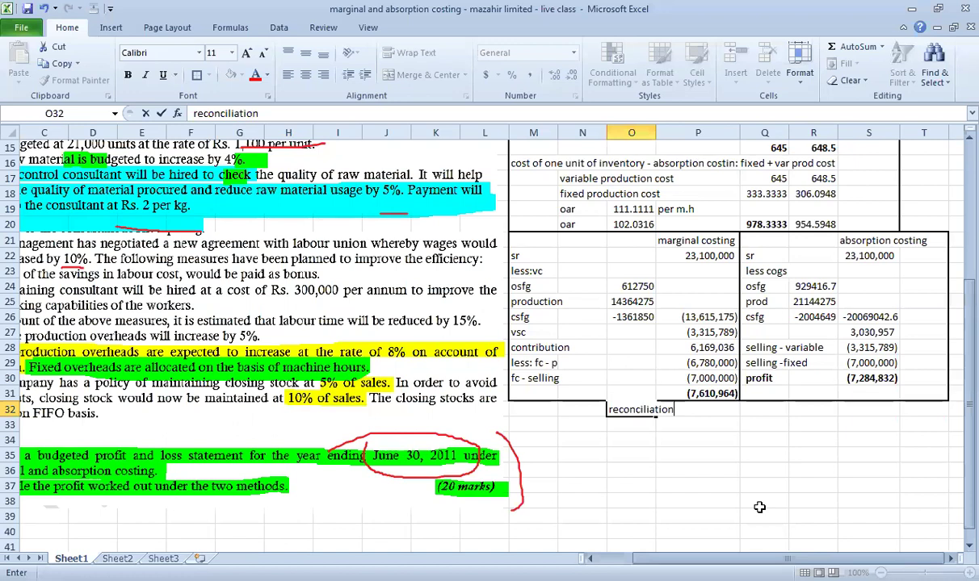
{"action": "key", "text": "Return"}
Enter the label papac in O33 and link Q33 to the absorption costing profit in S30
{"action": "type", "text": "papac"}
{"action": "key", "text": "Return"}
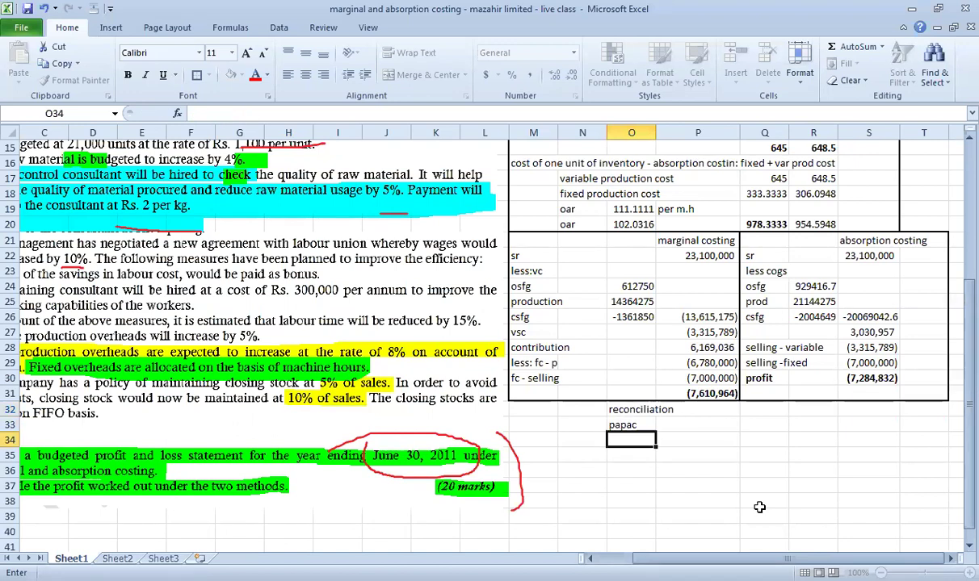
{"action": "key", "text": "Up"}
{"action": "key", "text": "Right"}
{"action": "key", "text": "Right"}
{"action": "type", "text": "=s30"}
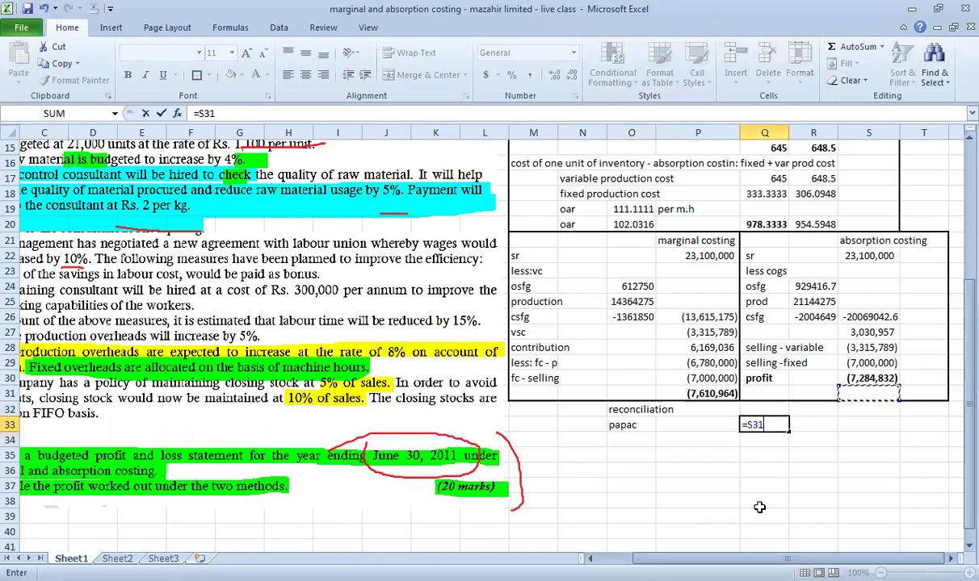
{"action": "key", "text": "Return"}
Enter the row label less:fpoh in cs in O34
{"action": "key", "text": "Left"}
{"action": "key", "text": "Left"}
{"action": "type", "text": "les"}
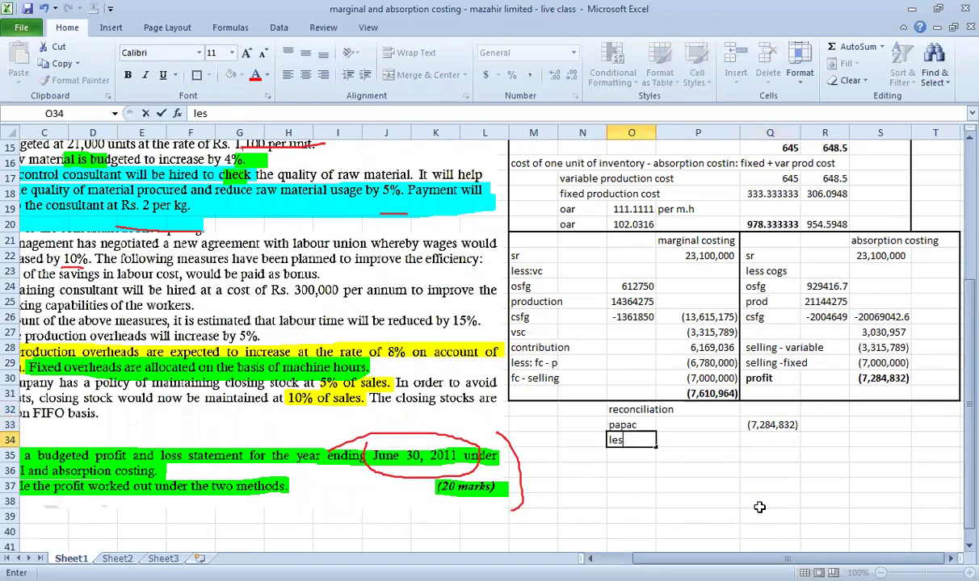
{"action": "type", "text": "s:fpoh in cs"}
{"action": "key", "text": "Return"}
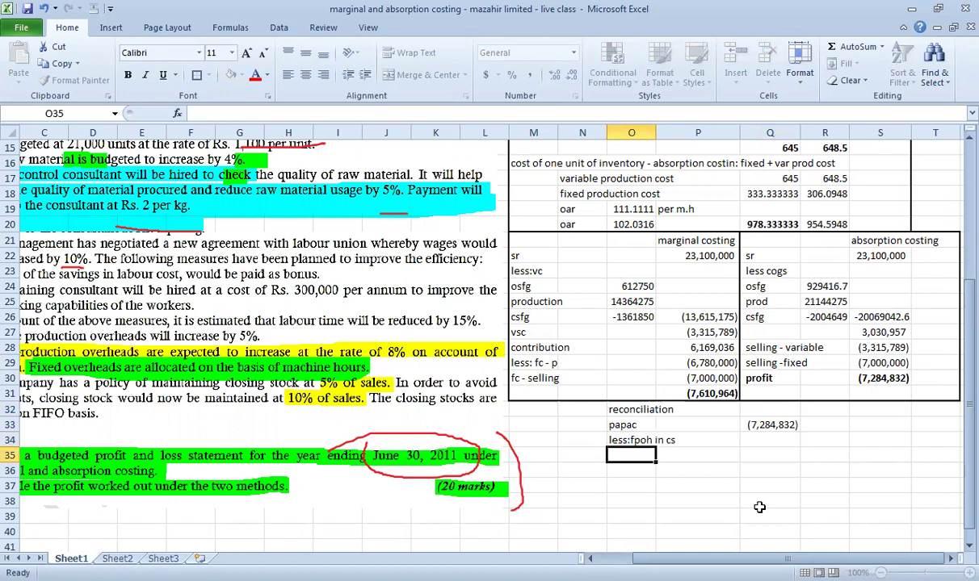
Calculate the fixed overhead in closing stock in Q34 as R26 minus O26
{"action": "key", "text": "Right"}
{"action": "key", "text": "Up"}
{"action": "key", "text": "Right"}
{"action": "type", "text": "="}
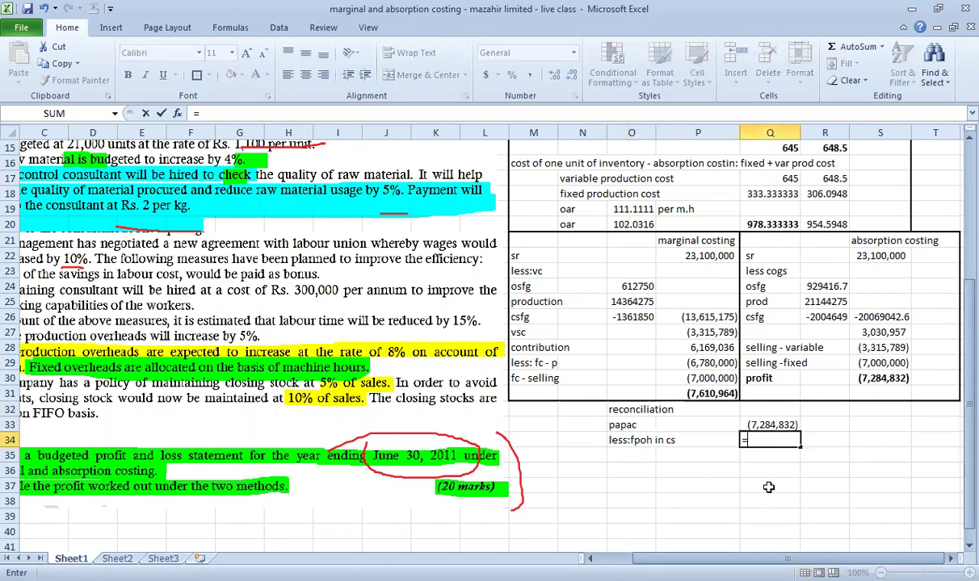
{"action": "left_click", "coordinate": [816, 317]}
{"action": "type", "text": "-"}
{"action": "left_click", "coordinate": [615, 317]}
{"action": "key", "text": "Return"}
Enter the label add:fpohinos in O35 and calculate the fixed overhead in opening stock in Q35 as R24 minus O24
{"action": "left_click", "coordinate": [638, 454]}
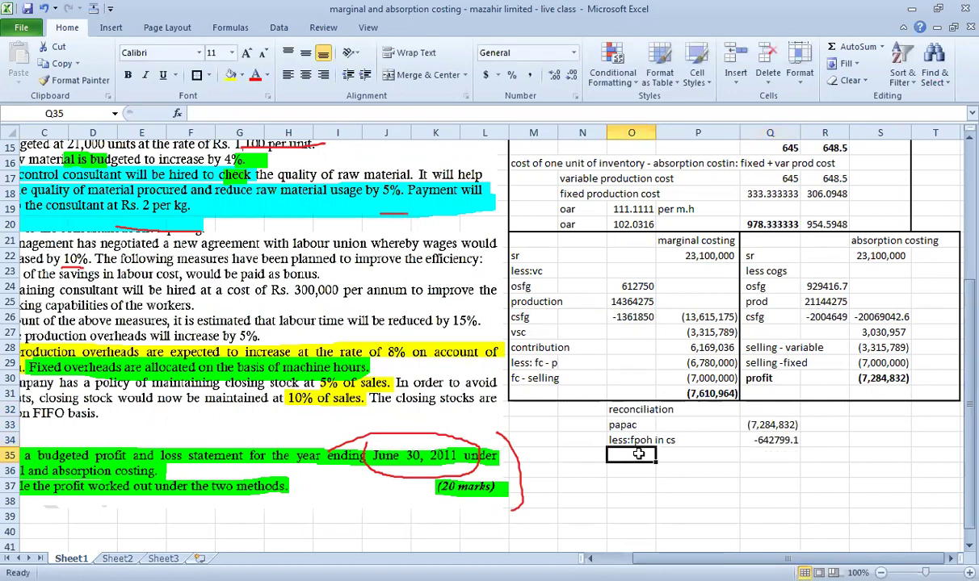
{"action": "type", "text": "add:"}
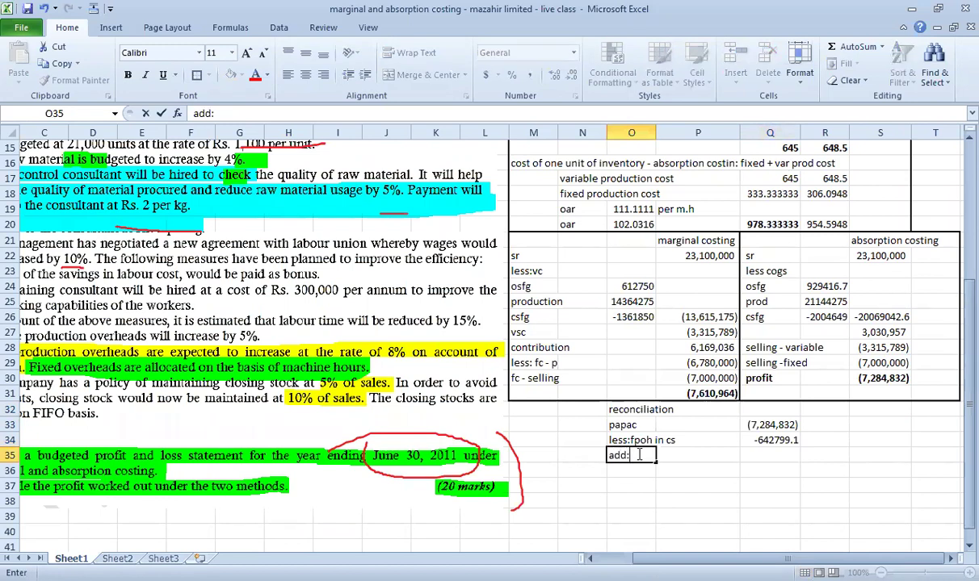
{"action": "type", "text": "fpoh in os"}
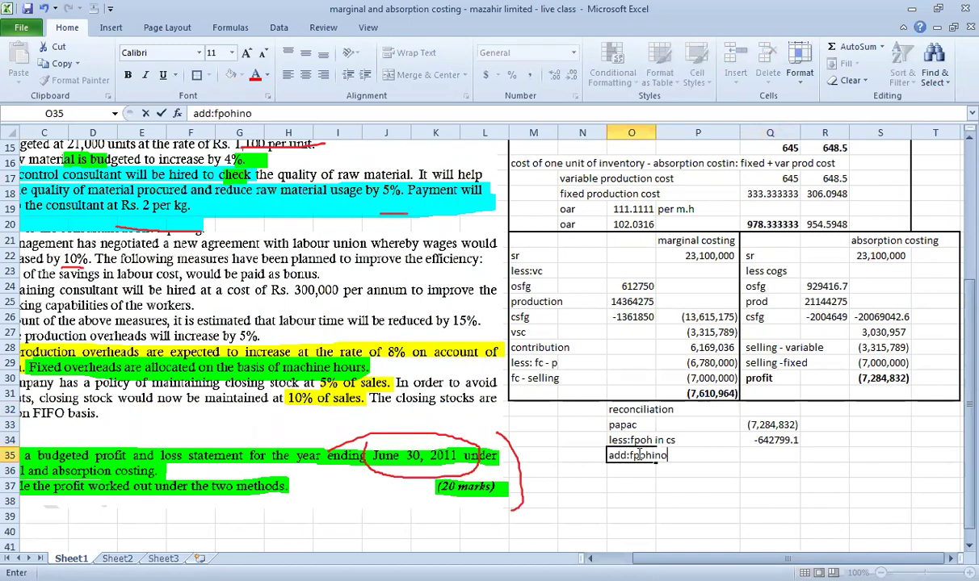
{"action": "key", "text": "Return"}
{"action": "left_click", "coordinate": [770, 455]}
{"action": "type", "text": "="}
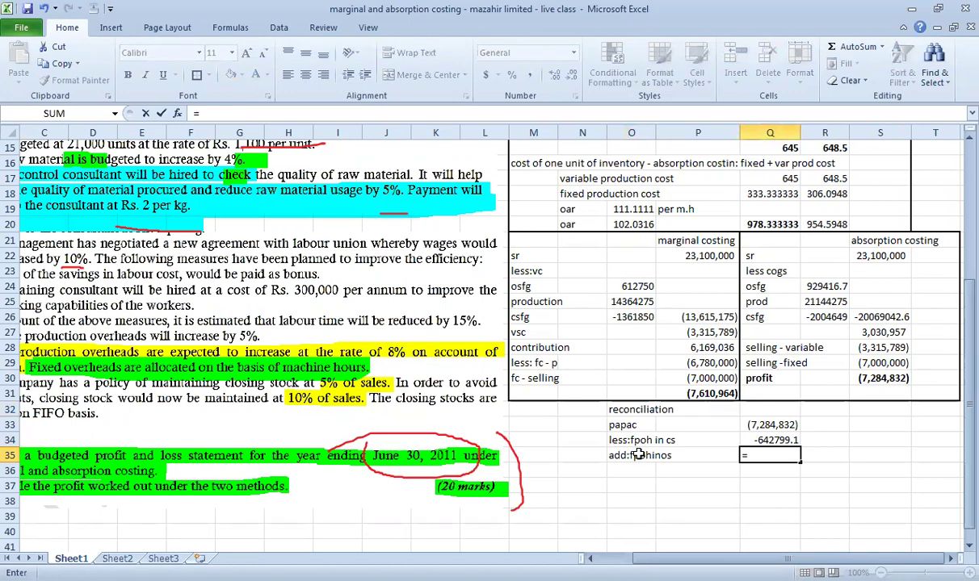
{"action": "left_click", "coordinate": [814, 286]}
{"action": "type", "text": "-"}
{"action": "left_click", "coordinate": [620, 285]}
{"action": "key", "text": "Return"}
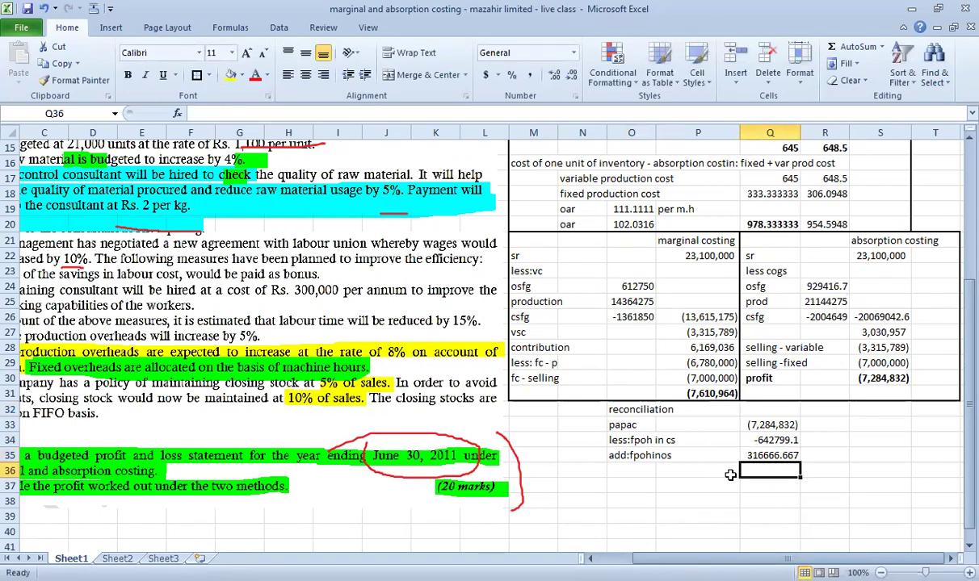
Sum the reconciliation figures Q33:Q35 in Q36 and label the row papmc in O36
{"action": "key", "text": "alt+equal"}
{"action": "key", "text": "Return"}
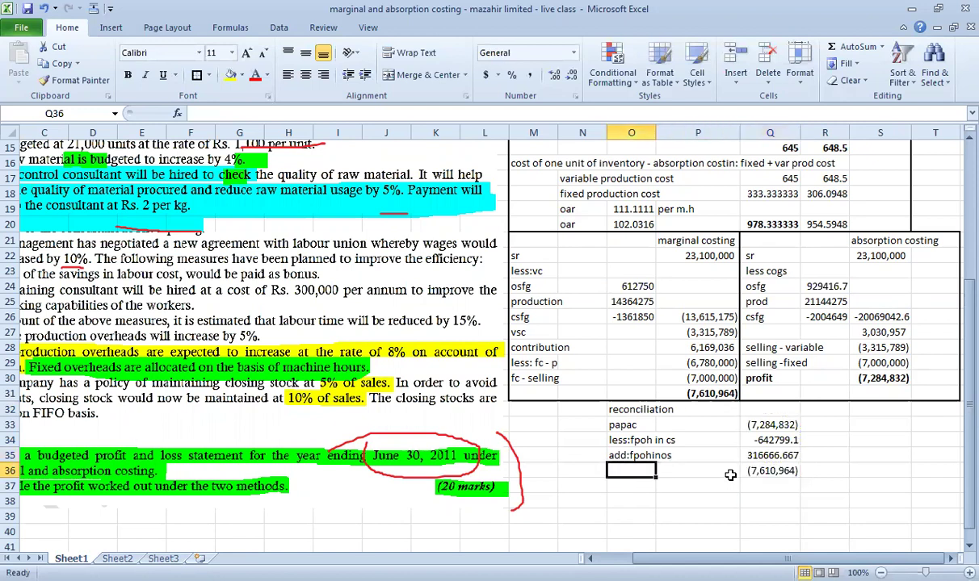
{"action": "type", "text": "papmc"}
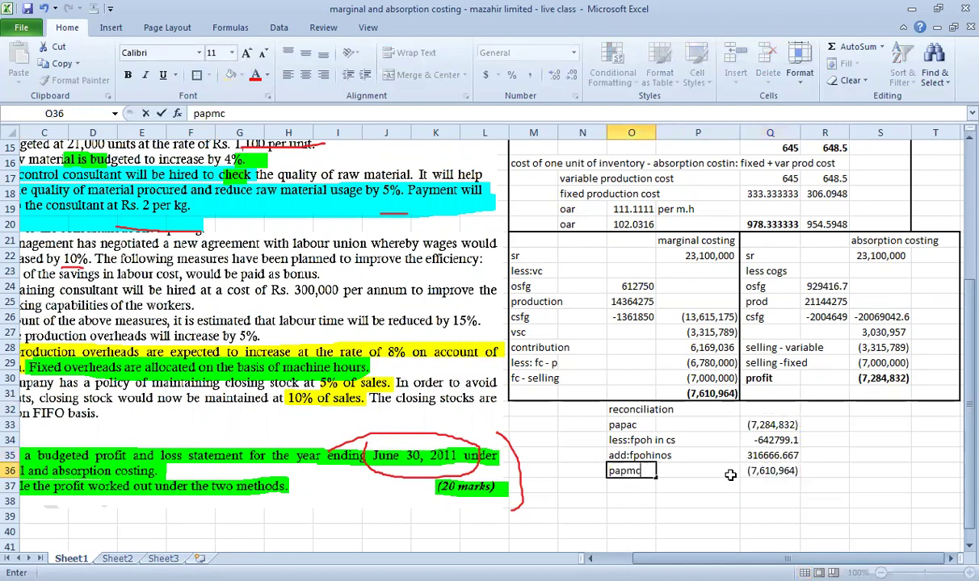
{"action": "key", "text": "Return"}
Outline the reconciliation block O32:Q36 with a thick border and bold its heading in O32
{"action": "key", "text": "shift+Right"}
{"action": "key", "text": "shift+Right"}
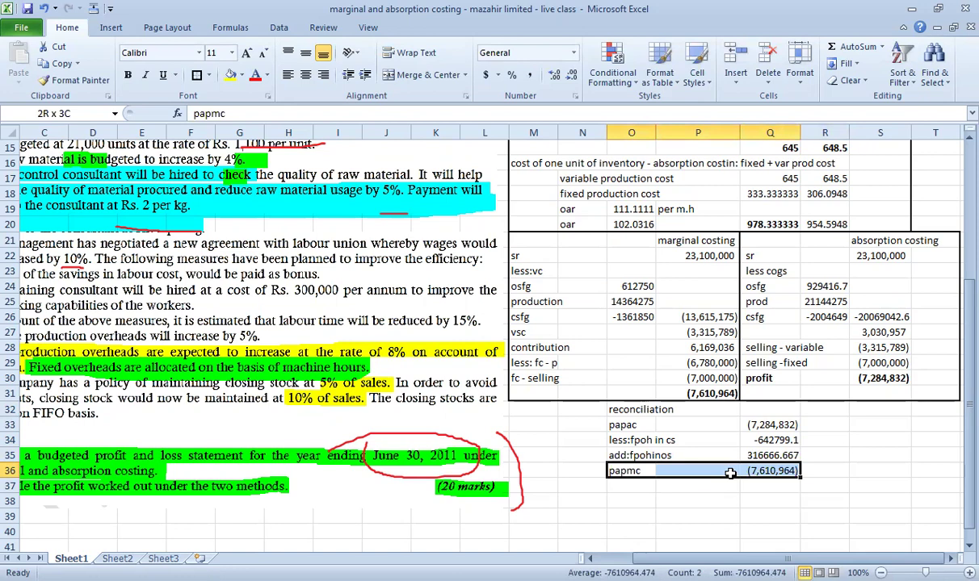
{"action": "key", "text": "shift+Up"}
{"action": "key", "text": "shift+Up"}
{"action": "key", "text": "shift+Up"}
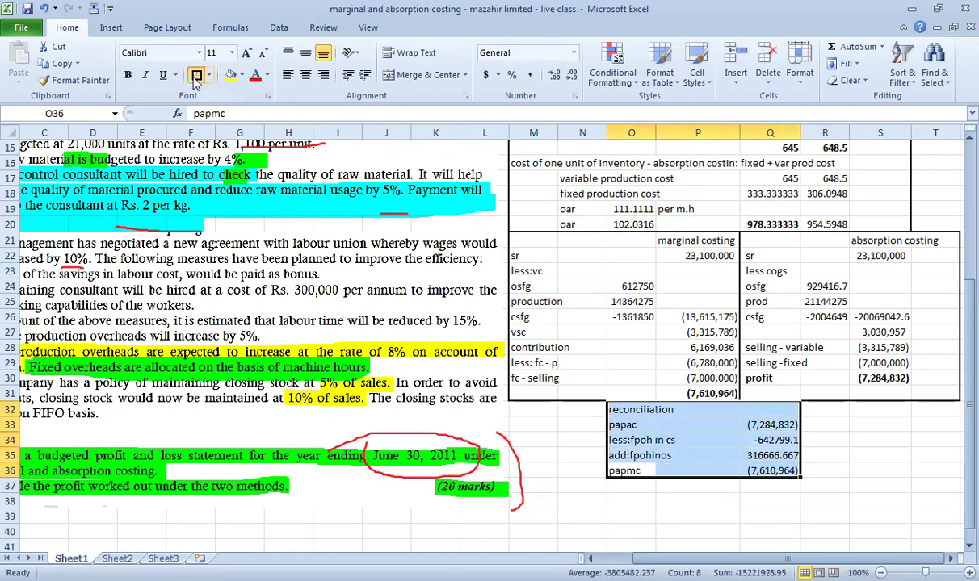
{"action": "left_click", "coordinate": [663, 483]}
{"action": "left_click", "coordinate": [638, 409]}
{"action": "key", "text": "ctrl+b"}
{"action": "left_click", "coordinate": [853, 457]}
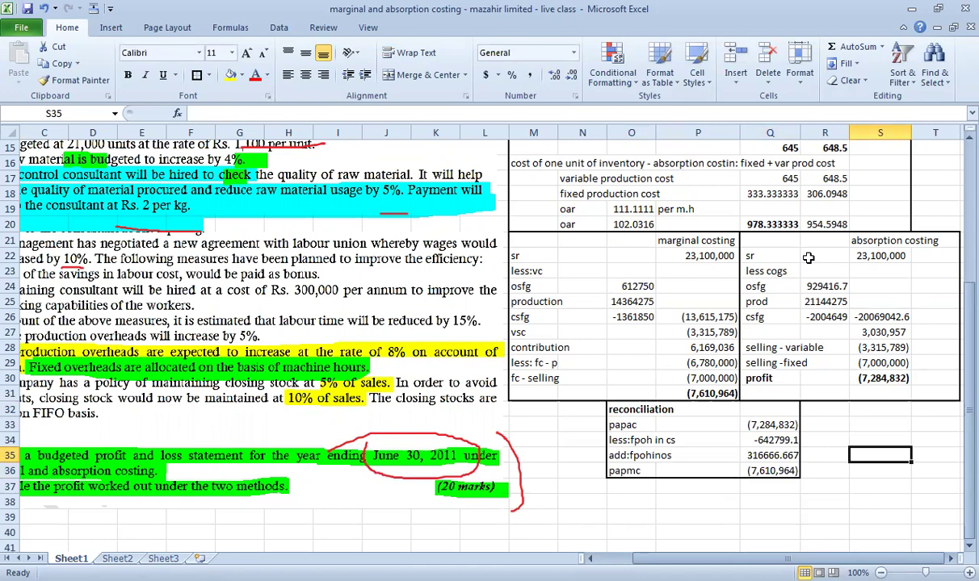
Review the question data, the unit cost workings and the opening stock, closing stock and sales units in S2:S4
{"action": "scroll", "coordinate": [807, 517], "scroll_direction": "left", "scroll_amount": 2}
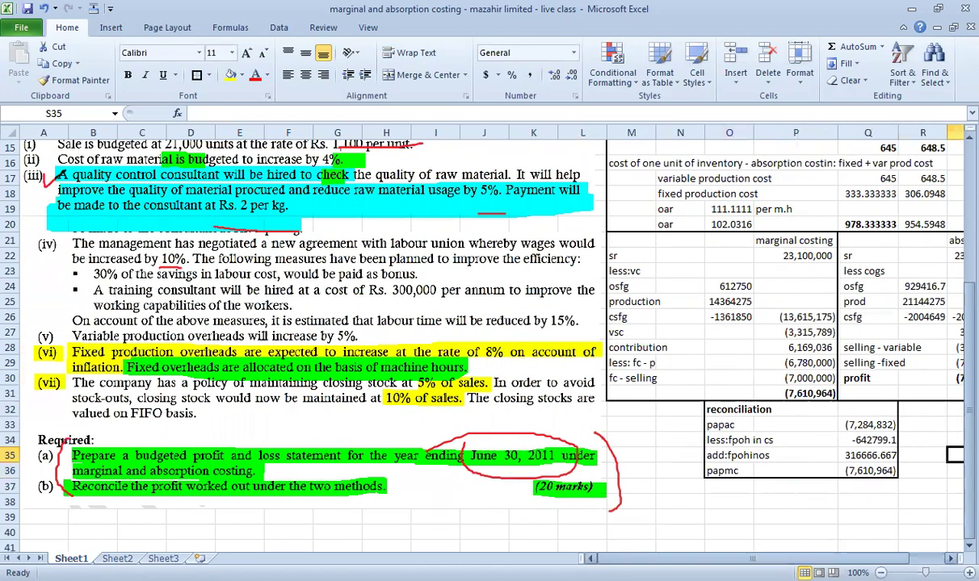
{"action": "scroll", "coordinate": [788, 520], "scroll_direction": "up", "scroll_amount": 2}
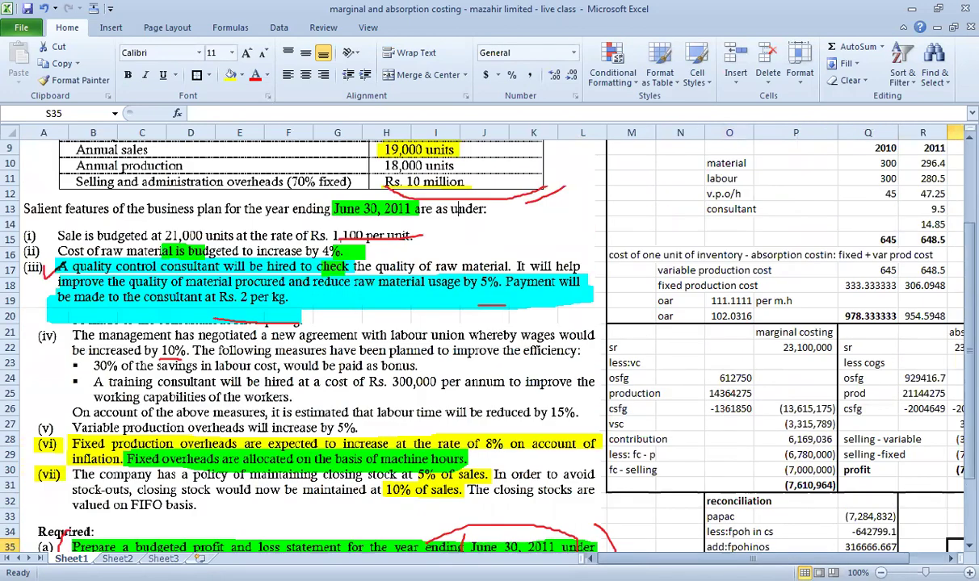
{"action": "scroll", "coordinate": [749, 400], "scroll_direction": "right", "scroll_amount": 2}
{"action": "scroll", "coordinate": [749, 400], "scroll_direction": "down", "scroll_amount": 1}
{"action": "scroll", "coordinate": [597, 373], "scroll_direction": "up", "scroll_amount": 4}
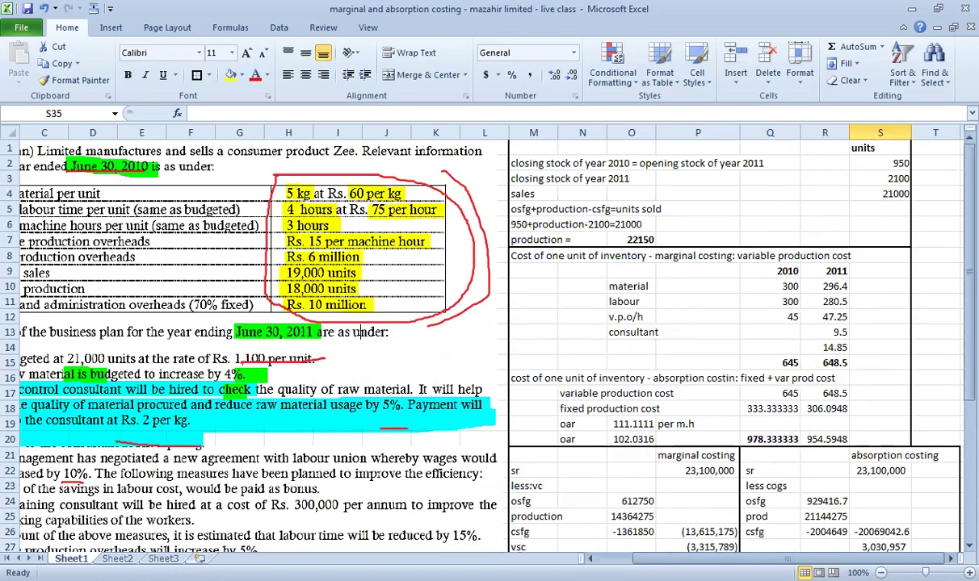
{"action": "scroll", "coordinate": [701, 497], "scroll_direction": "left", "scroll_amount": 2}
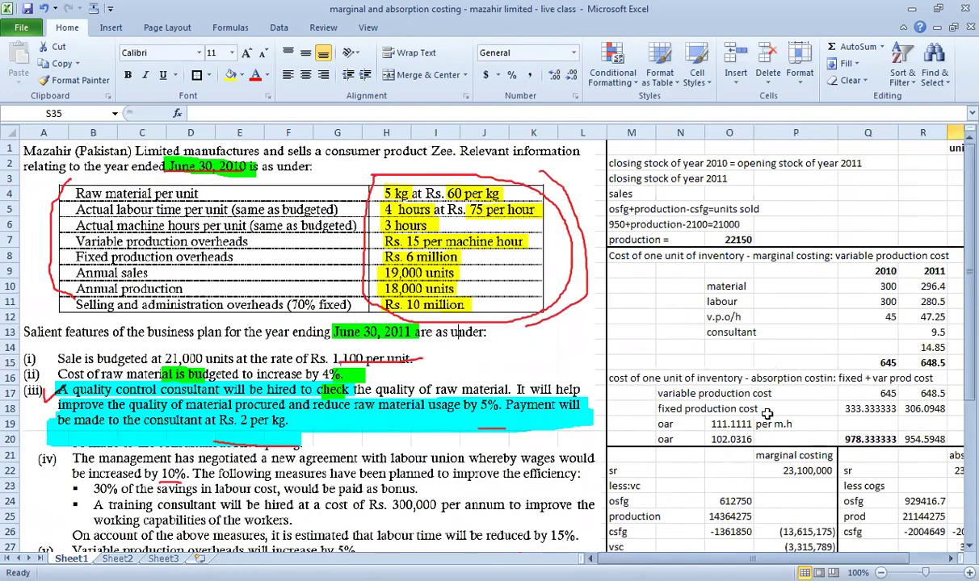
{"action": "scroll", "coordinate": [776, 452], "scroll_direction": "right", "scroll_amount": 2}
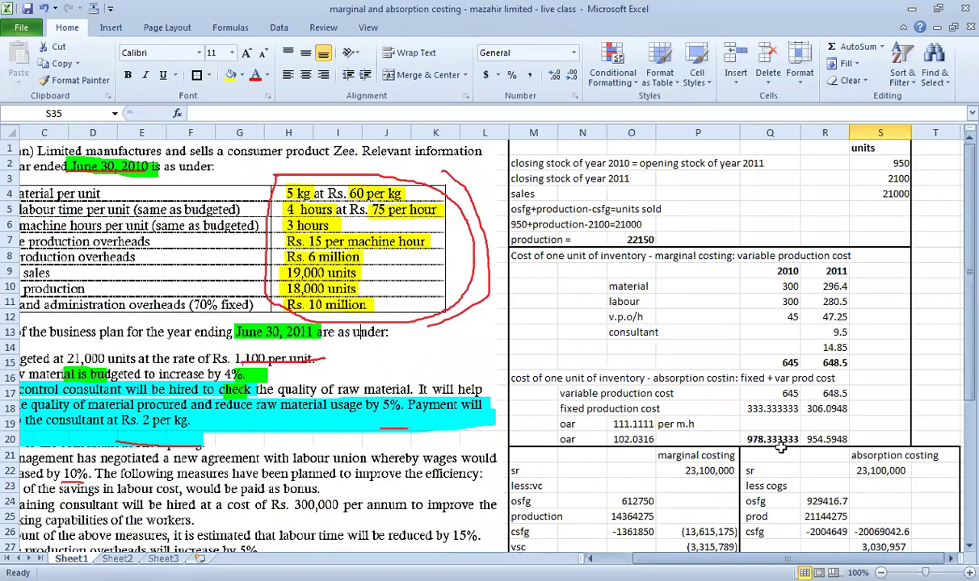
{"action": "left_click", "coordinate": [893, 166]}
{"action": "left_click", "coordinate": [877, 179]}
{"action": "left_click", "coordinate": [860, 194]}
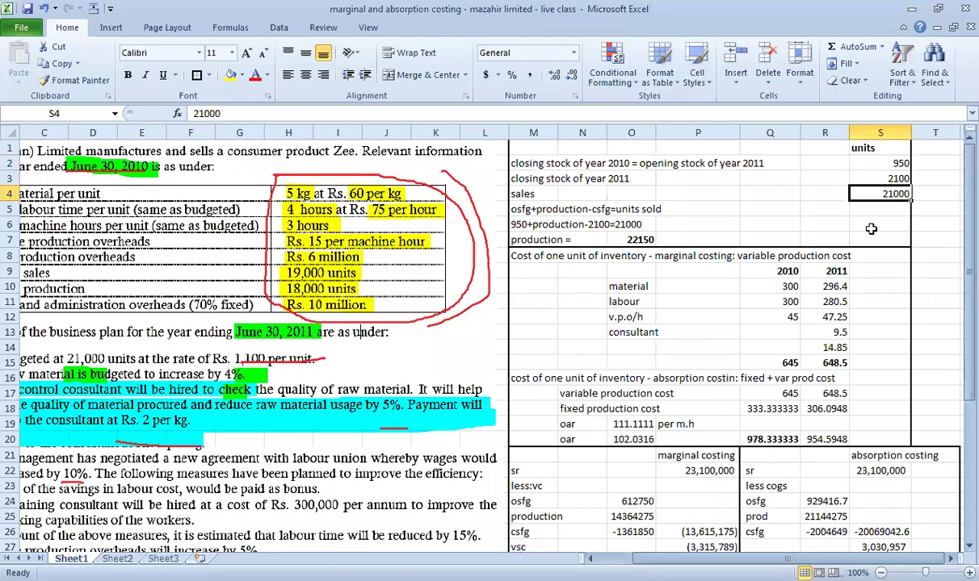
Bold the marginal costing heading in P21 and the absorption costing heading in S21
{"action": "scroll", "coordinate": [730, 277], "scroll_direction": "down", "scroll_amount": 4}
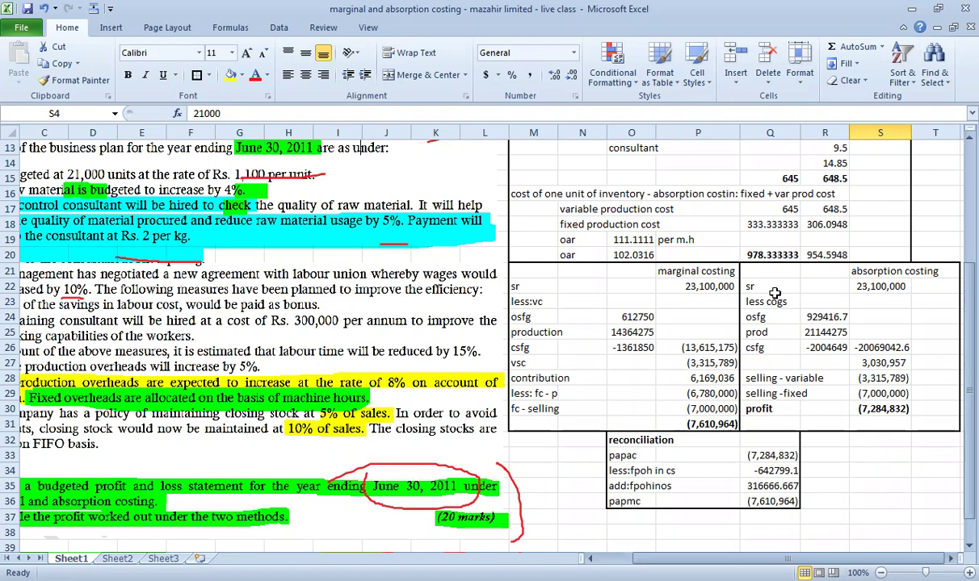
{"action": "left_click", "coordinate": [694, 273]}
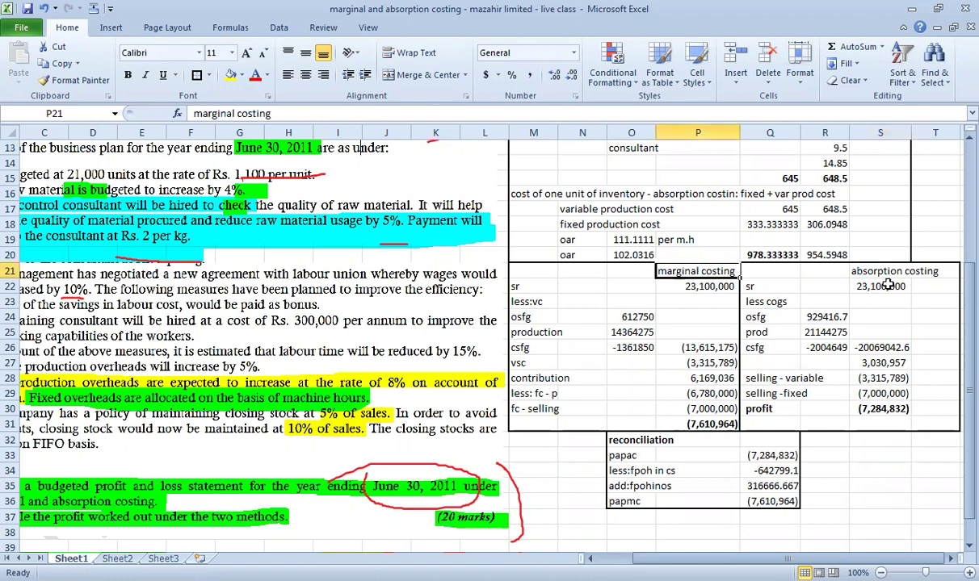
{"action": "key", "text": "Right"}
{"action": "key", "text": "Right"}
{"action": "key", "text": "Right"}
{"action": "scroll", "coordinate": [747, 419], "scroll_direction": "up", "scroll_amount": 4}
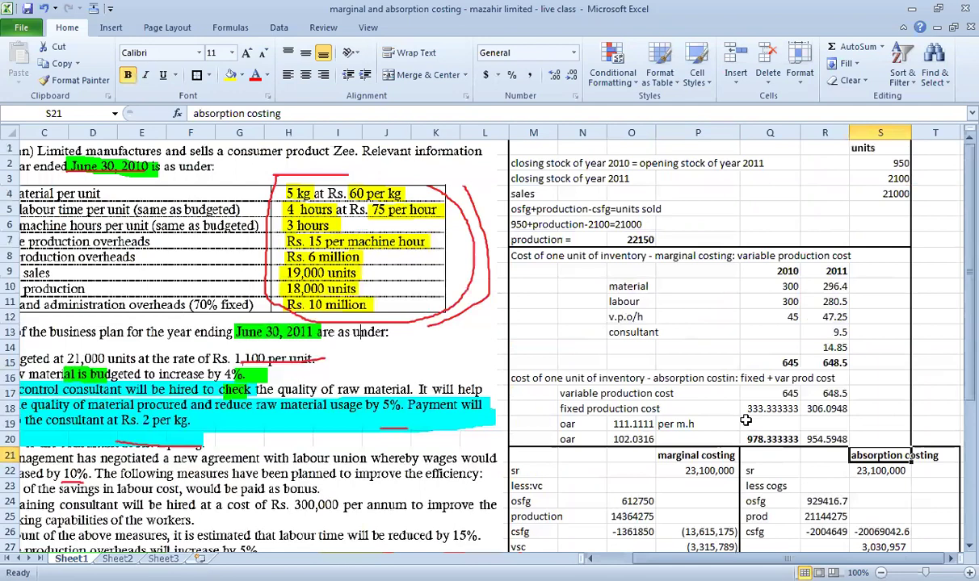
{"action": "scroll", "coordinate": [747, 417], "scroll_direction": "down", "scroll_amount": 4}
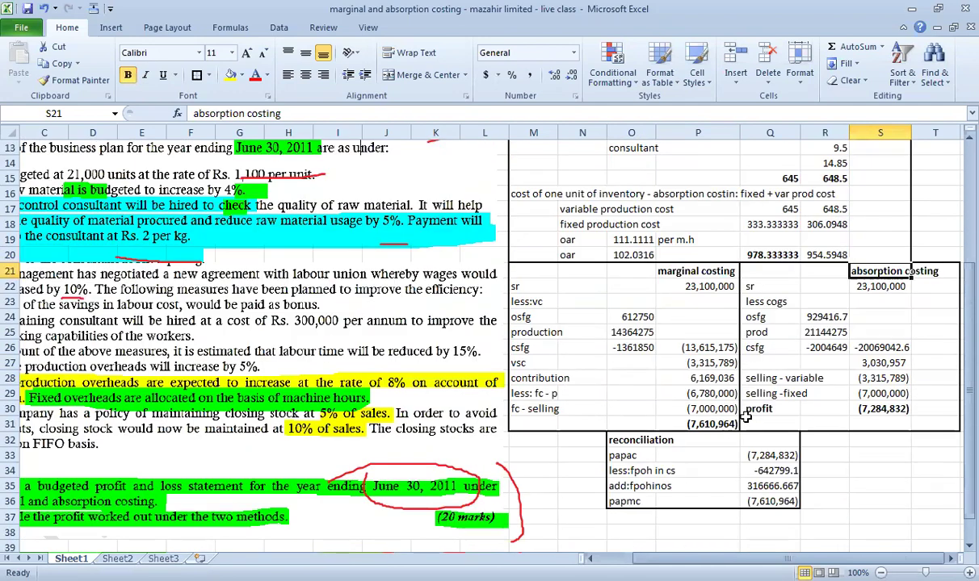